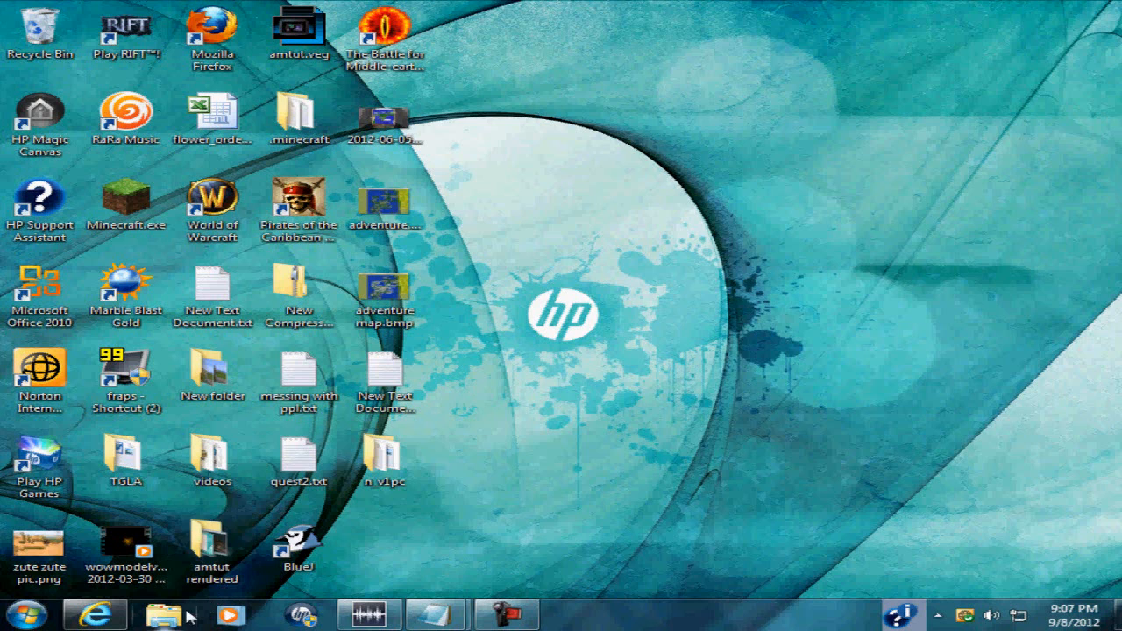
Open the dlg folder of the Amtut2 module under C:\Sierra\Arcanum\modules in Windows Explorer.
{"action": "left_click", "coordinate": [163, 616]}
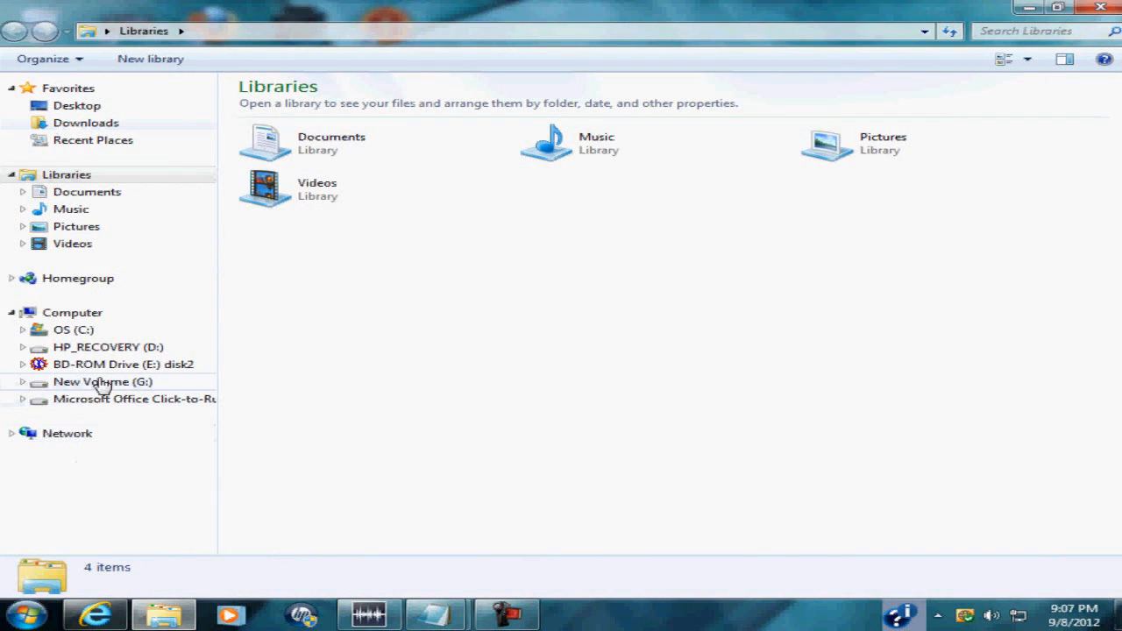
{"action": "left_click", "coordinate": [88, 331]}
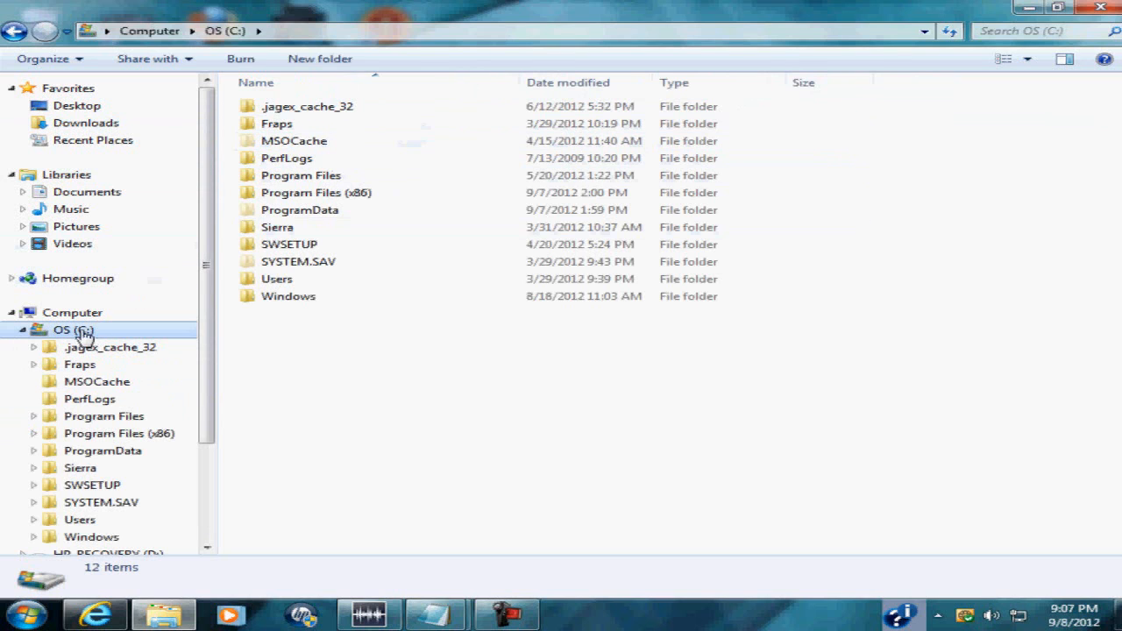
{"action": "double_click", "coordinate": [309, 235]}
{"action": "double_click", "coordinate": [313, 106]}
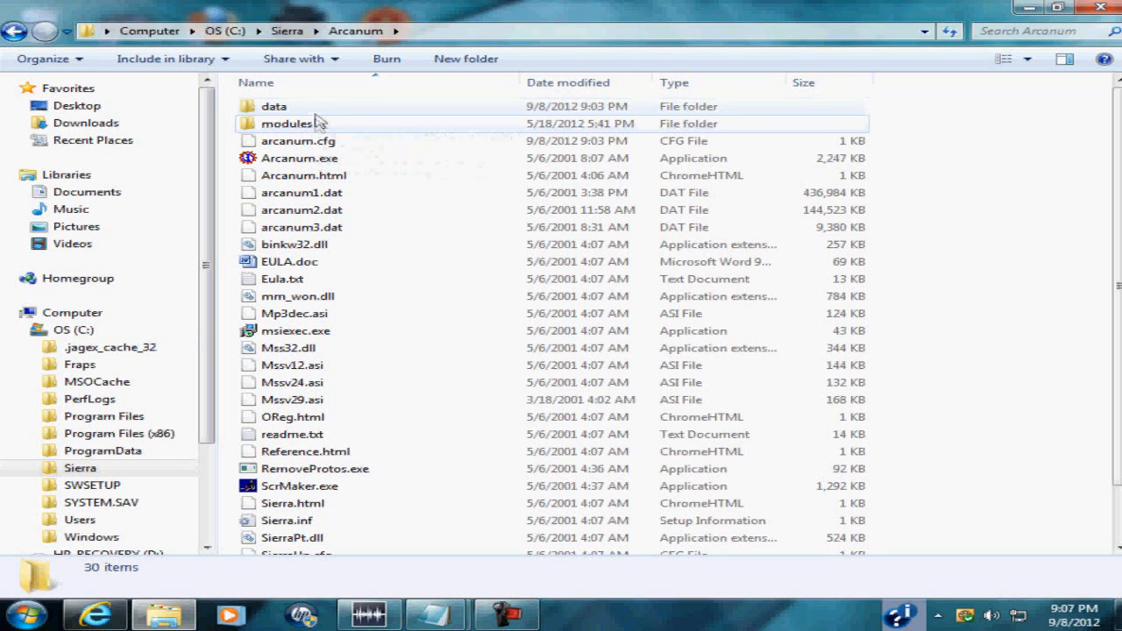
{"action": "mouse_move", "coordinate": [320, 123]}
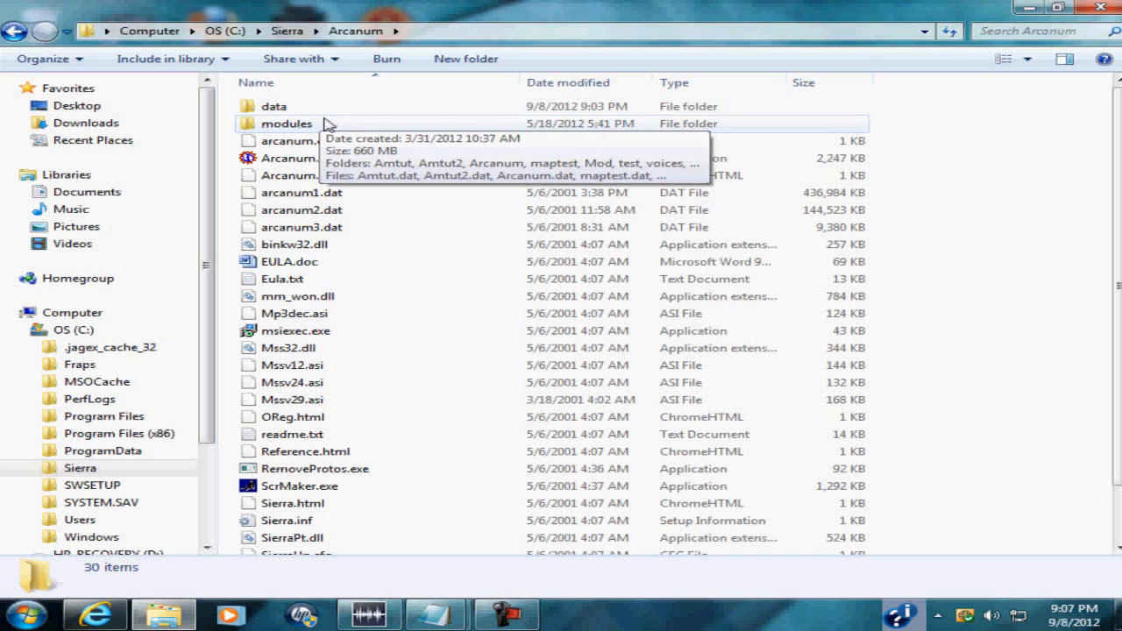
{"action": "left_click", "coordinate": [322, 124]}
{"action": "double_click", "coordinate": [323, 123]}
{"action": "double_click", "coordinate": [306, 126]}
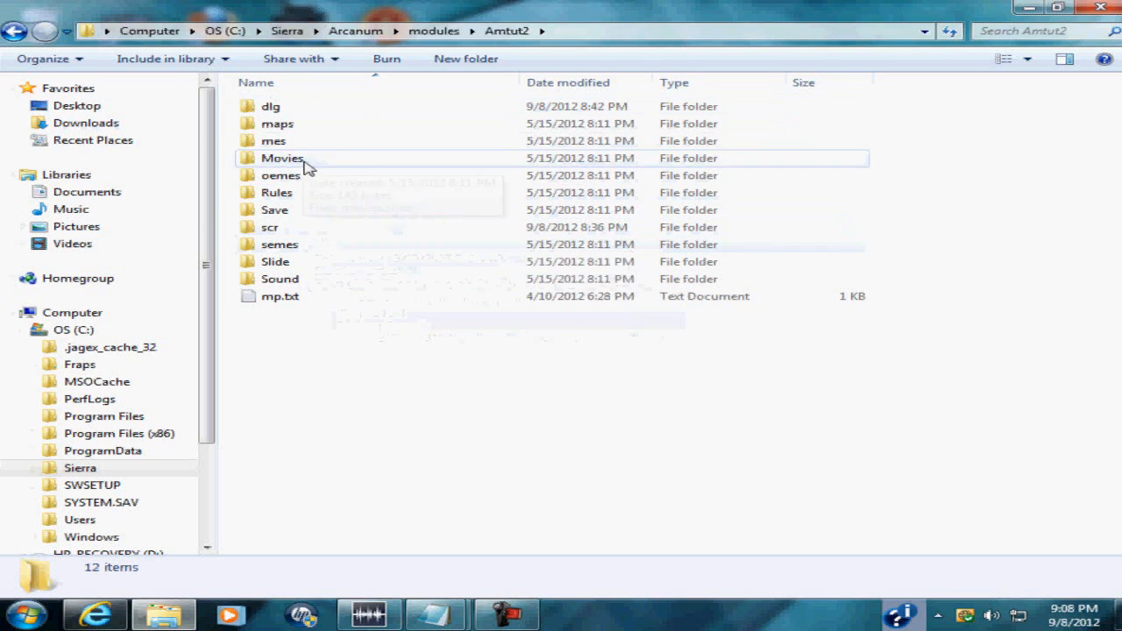
{"action": "double_click", "coordinate": [300, 108]}
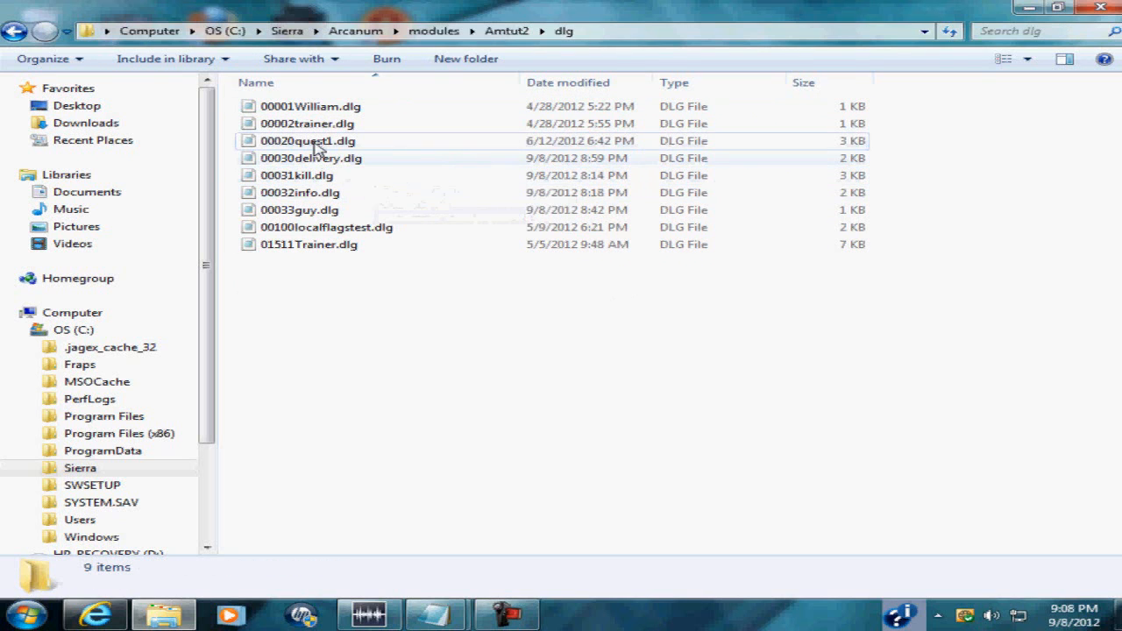
Open the files 00030delivery.dlg, 00031kill.dlg and 00032info.dlg together for editing.
{"action": "left_click", "coordinate": [318, 146], "text": "ctrl"}
{"action": "left_click", "coordinate": [316, 163], "text": "ctrl"}
{"action": "left_click", "coordinate": [314, 178], "text": "ctrl"}
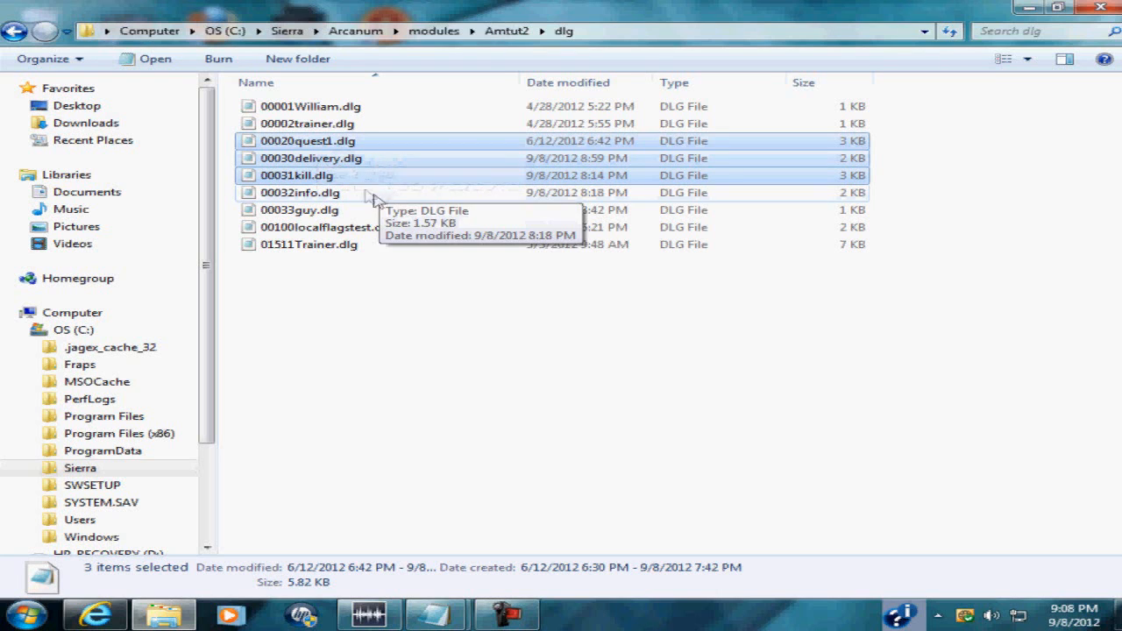
{"action": "left_click", "coordinate": [328, 161]}
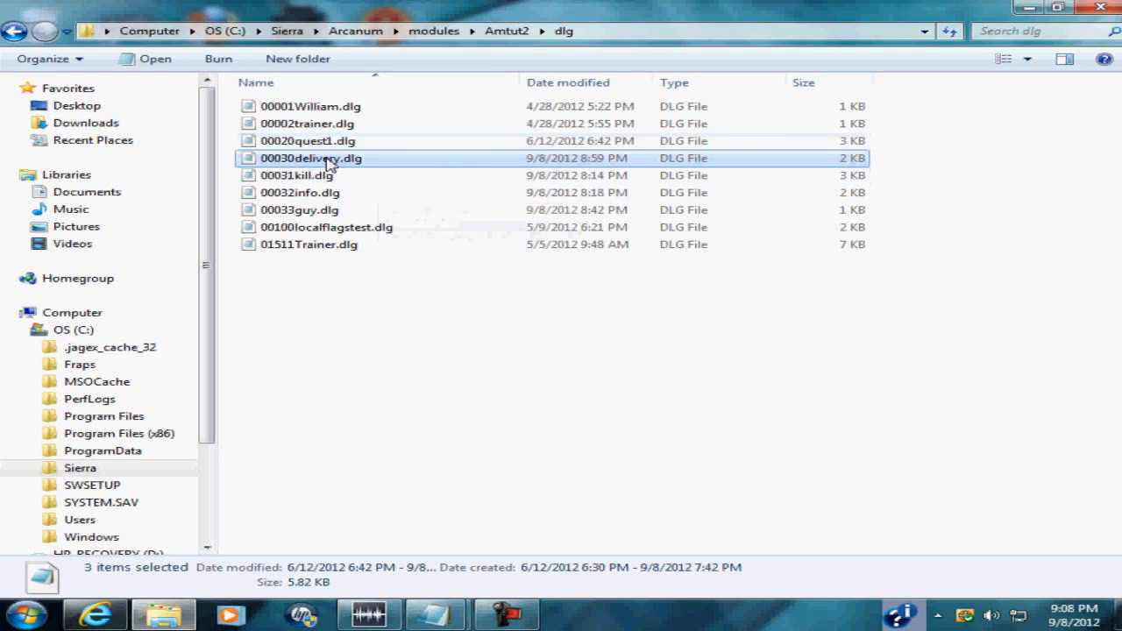
{"action": "left_click", "coordinate": [320, 193], "text": "shift"}
{"action": "right_click", "coordinate": [313, 160]}
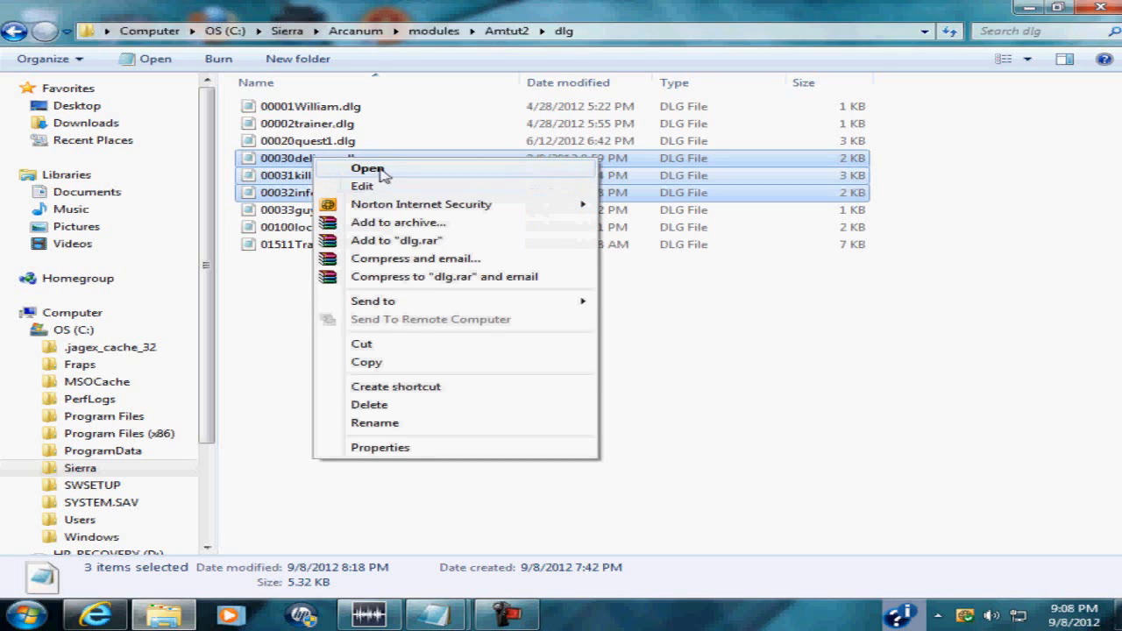
{"action": "left_click", "coordinate": [380, 186]}
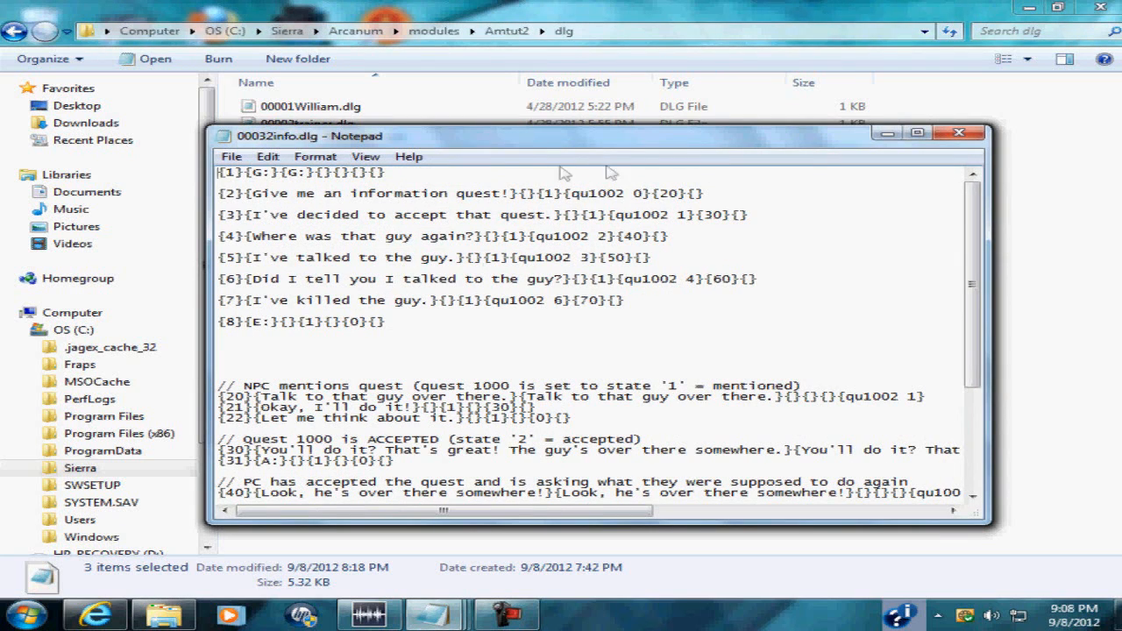
Minimize the 00032info.dlg, 00031kill.dlg and 00030delivery.dlg windows one after another.
{"action": "left_click", "coordinate": [887, 134]}
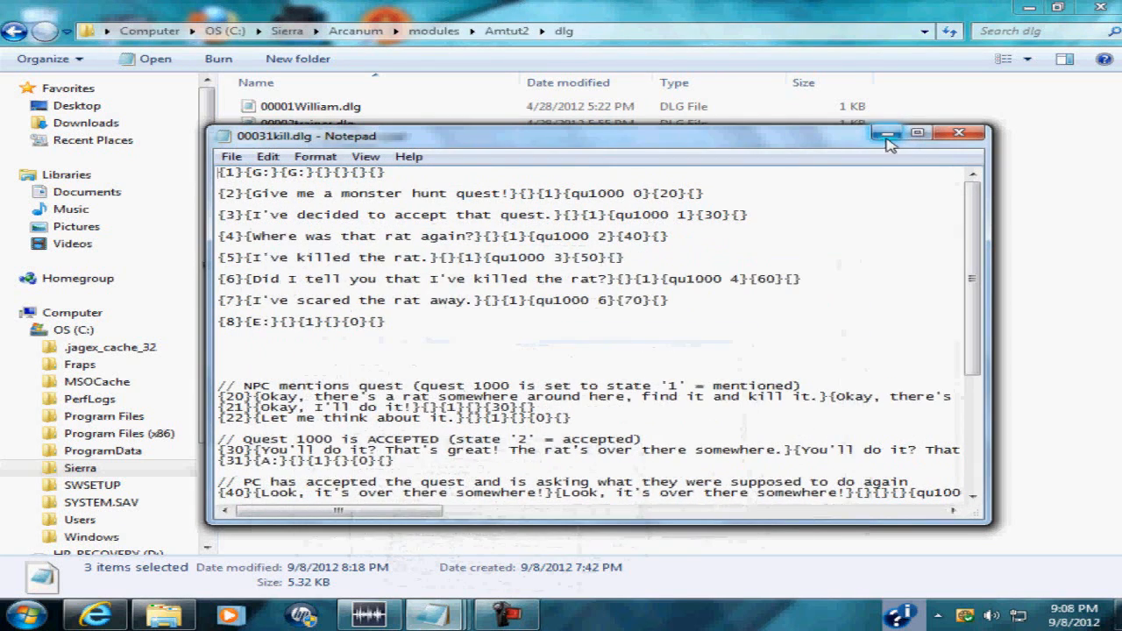
{"action": "left_click", "coordinate": [886, 134]}
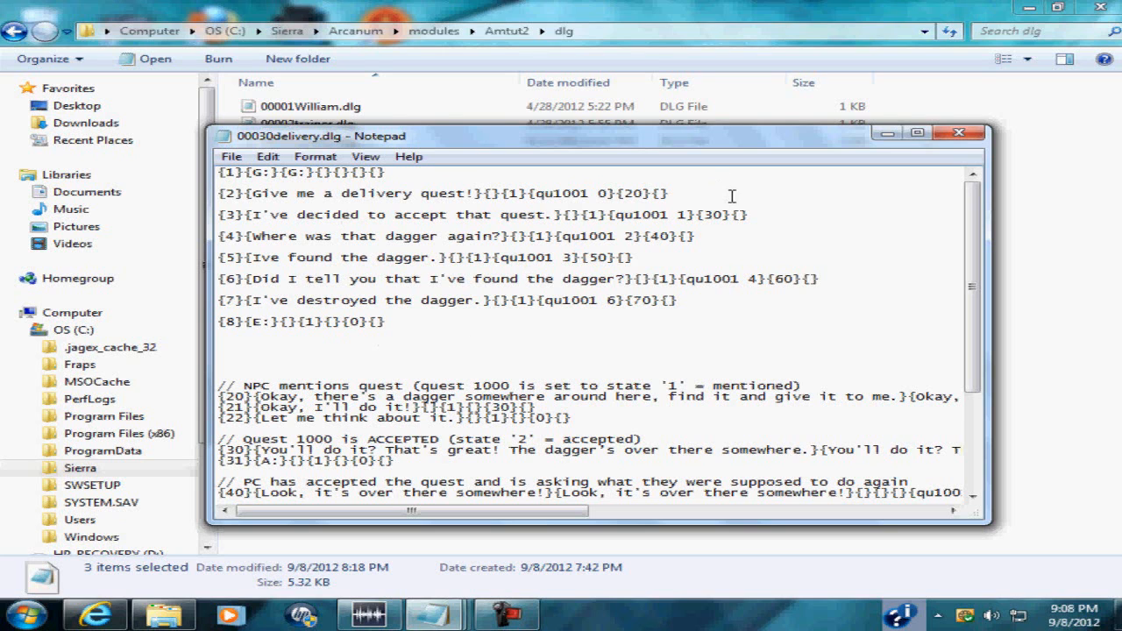
{"action": "left_click", "coordinate": [886, 136]}
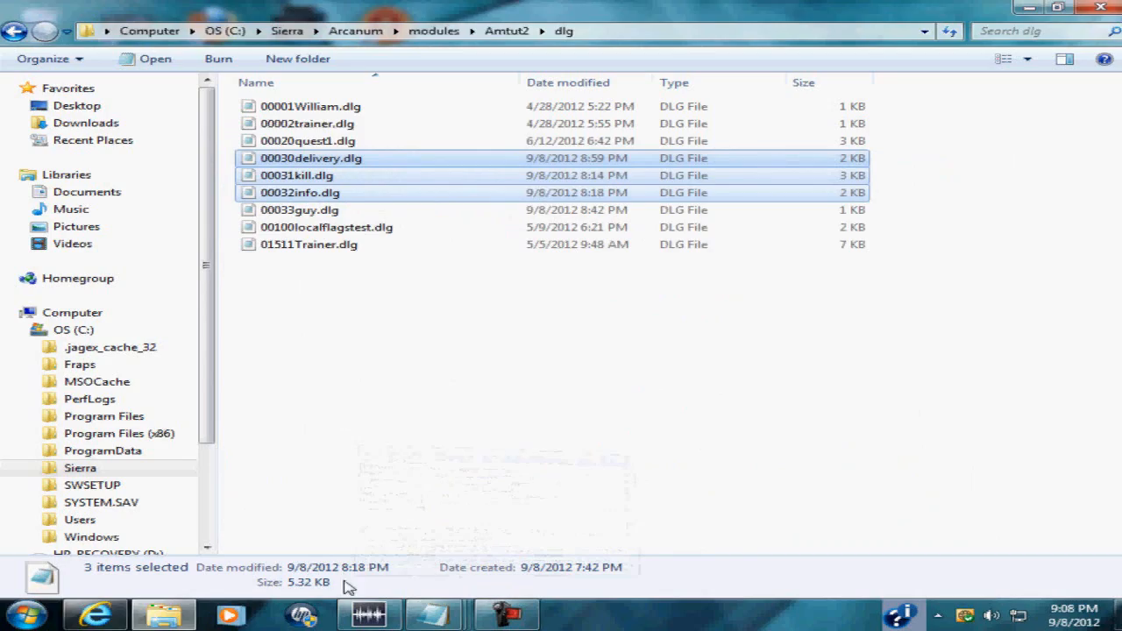
Switch to the Arcanum mod-making tutorial in Internet Explorer and examine its rat-killing quest dialog and the corresponding scripts.
{"action": "left_click", "coordinate": [170, 618]}
{"action": "left_click", "coordinate": [164, 616]}
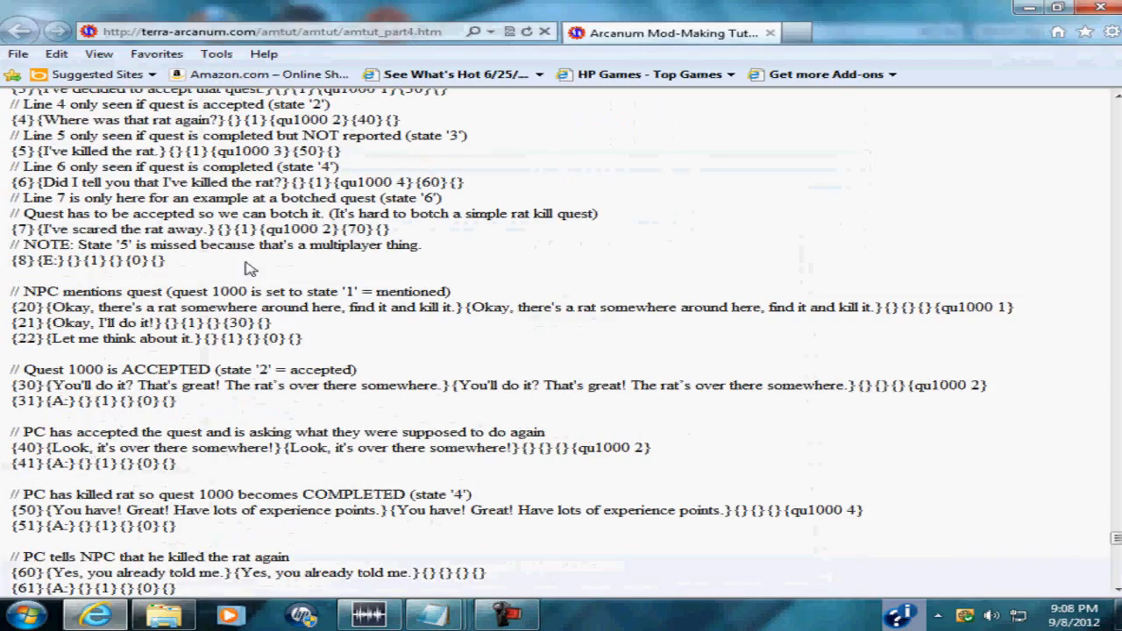
{"action": "scroll", "coordinate": [250, 265], "scroll_direction": "up", "scroll_amount": 5}
{"action": "scroll", "coordinate": [502, 385], "scroll_direction": "down", "scroll_amount": 4}
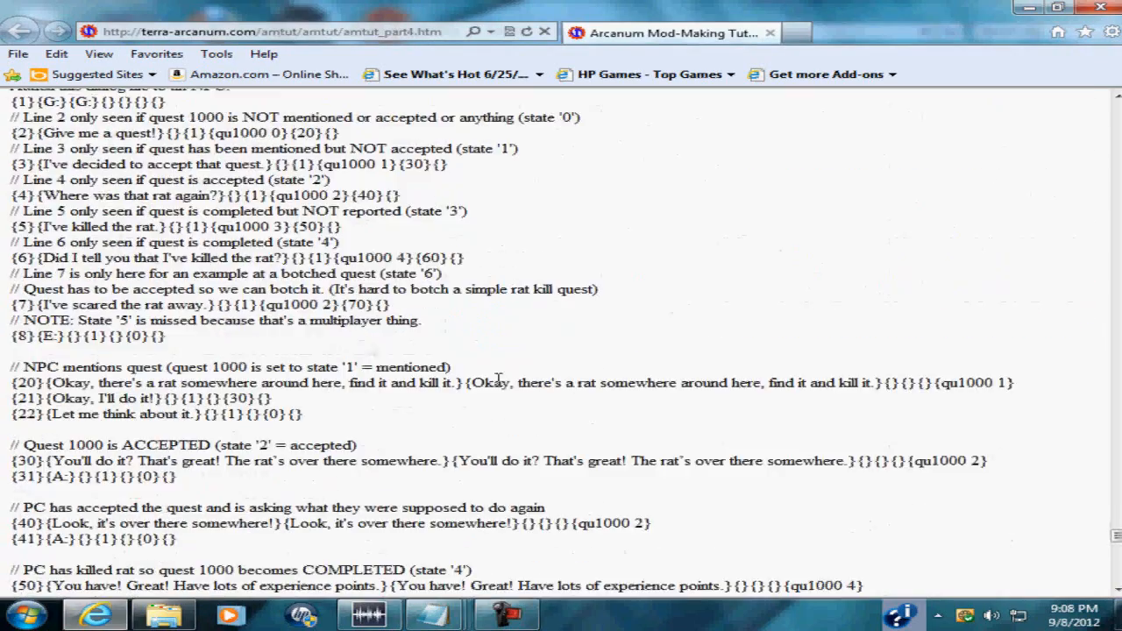
{"action": "scroll", "coordinate": [65, 215], "scroll_direction": "down", "scroll_amount": 3}
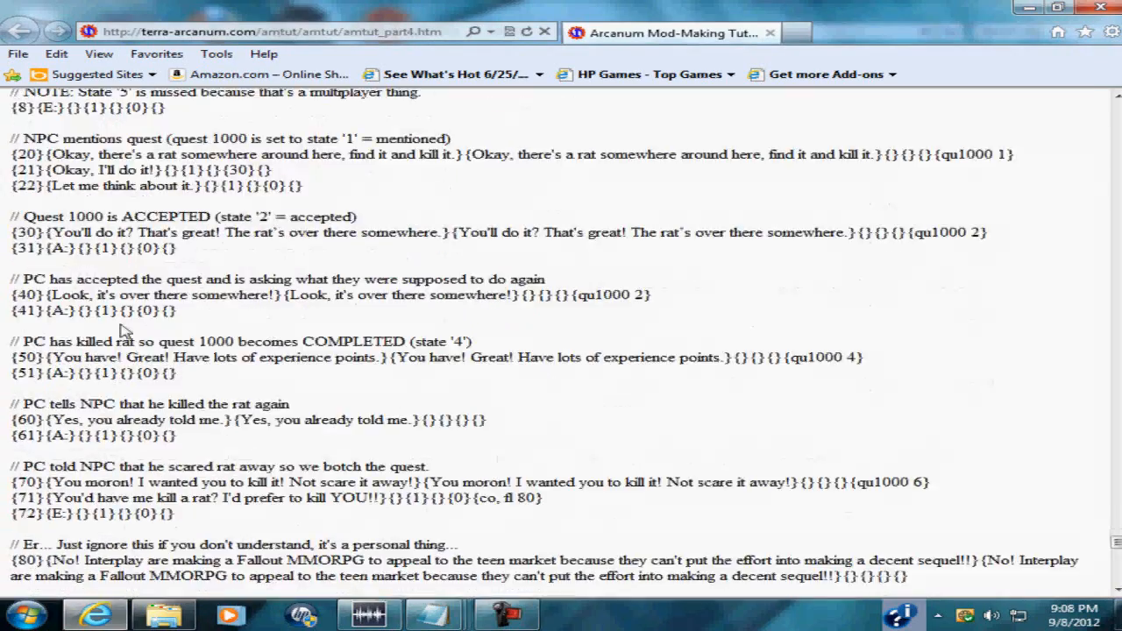
{"action": "scroll", "coordinate": [88, 263], "scroll_direction": "up", "scroll_amount": 6}
{"action": "scroll", "coordinate": [121, 324], "scroll_direction": "down", "scroll_amount": 5}
{"action": "scroll", "coordinate": [122, 324], "scroll_direction": "down", "scroll_amount": 2}
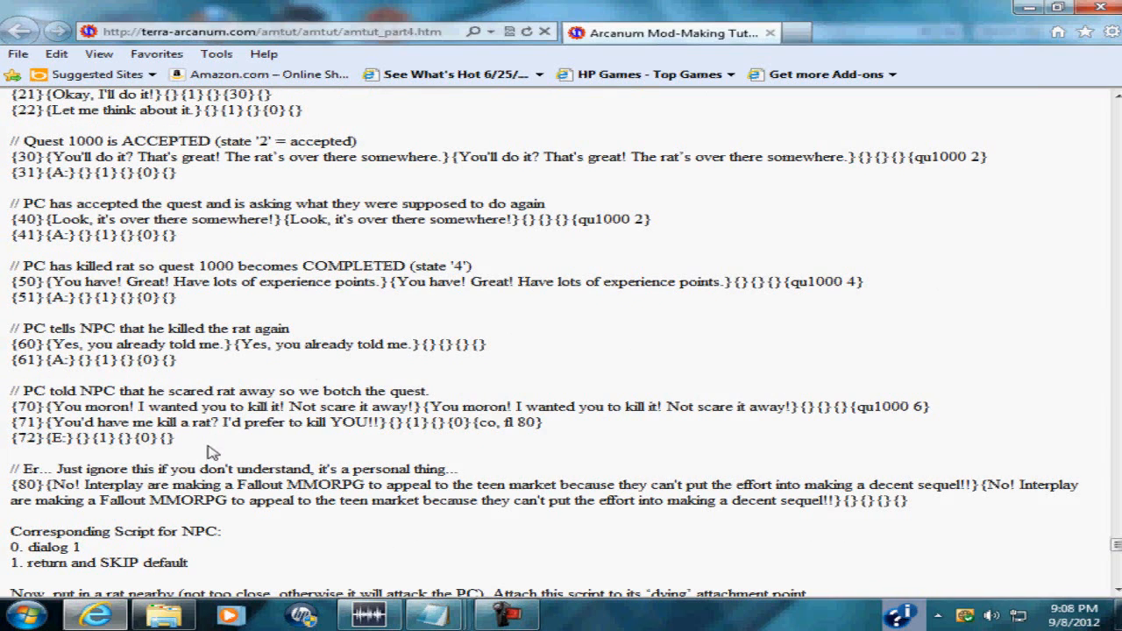
{"action": "scroll", "coordinate": [292, 375], "scroll_direction": "up", "scroll_amount": 3}
{"action": "scroll", "coordinate": [333, 364], "scroll_direction": "down", "scroll_amount": 7}
{"action": "scroll", "coordinate": [347, 355], "scroll_direction": "up", "scroll_amount": 1}
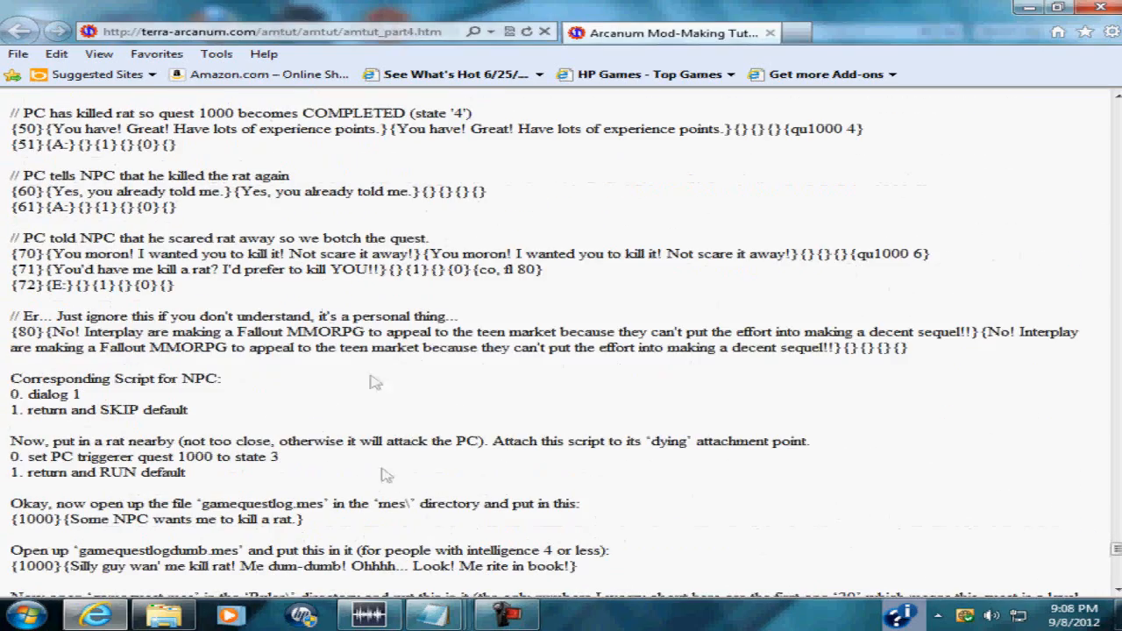
Close the unneeded Notepad windows 00004Thief.dlg and gameoname.mes.
{"action": "mouse_move", "coordinate": [449, 619]}
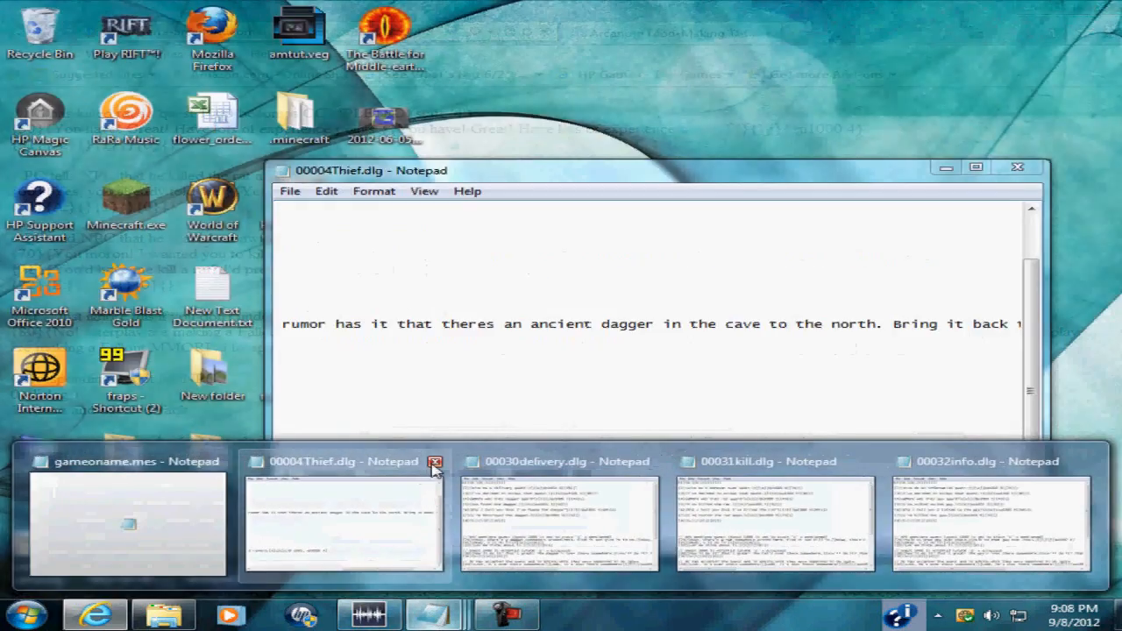
{"action": "left_click", "coordinate": [431, 462]}
{"action": "left_click", "coordinate": [244, 452]}
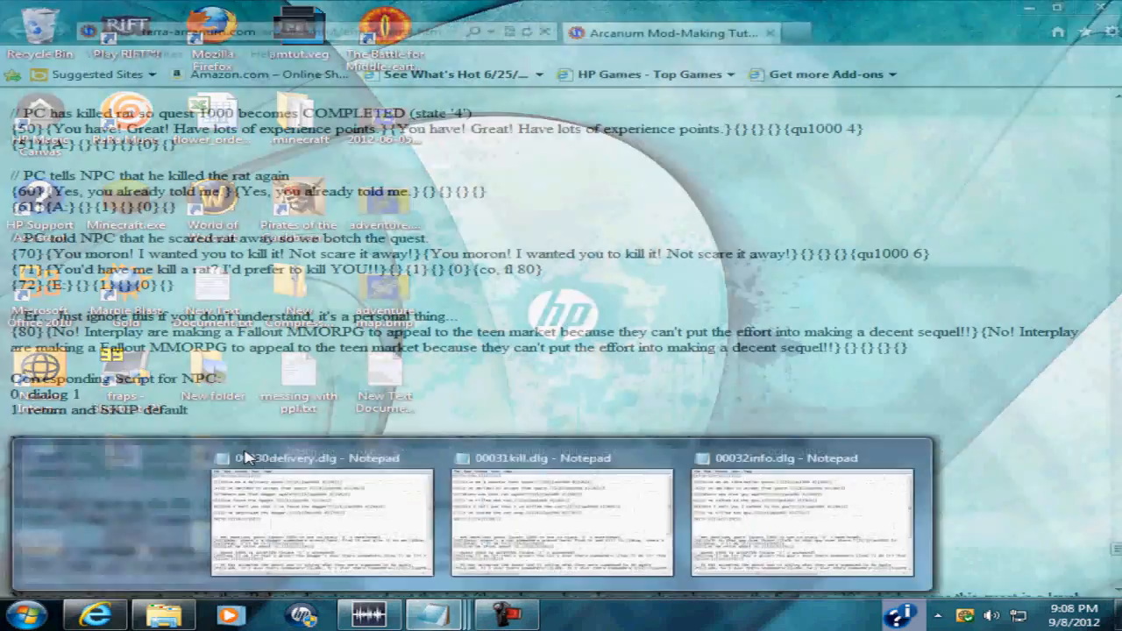
Bring up 00031kill.dlg in Notepad, minimize the browser and Explorer windows behind it, and maximize the file.
{"action": "mouse_move", "coordinate": [650, 463]}
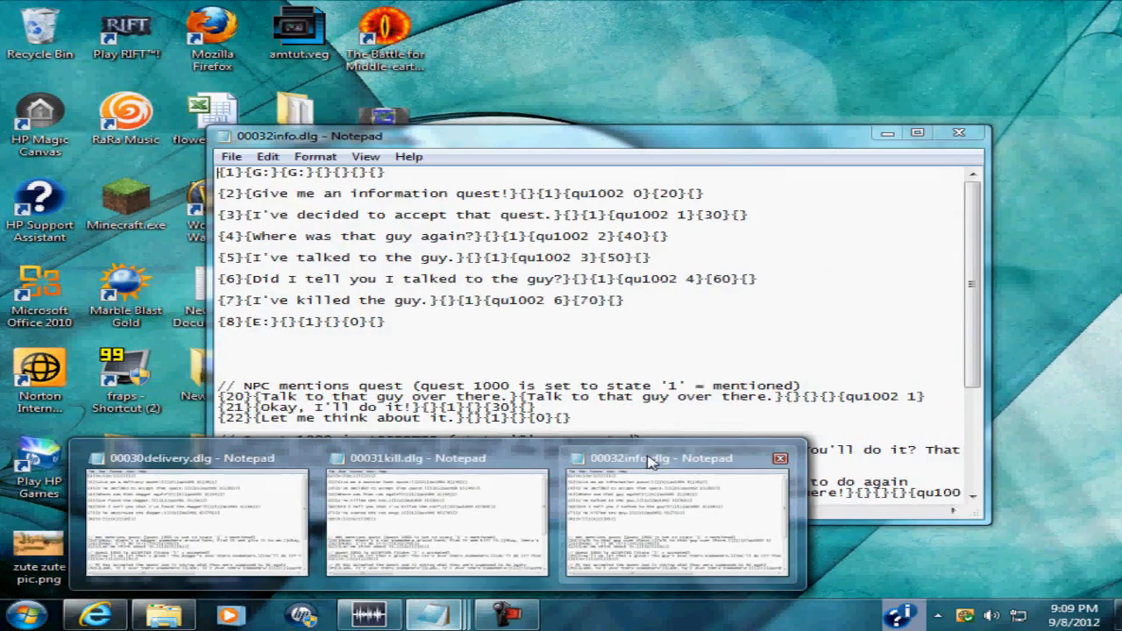
{"action": "mouse_move", "coordinate": [224, 481]}
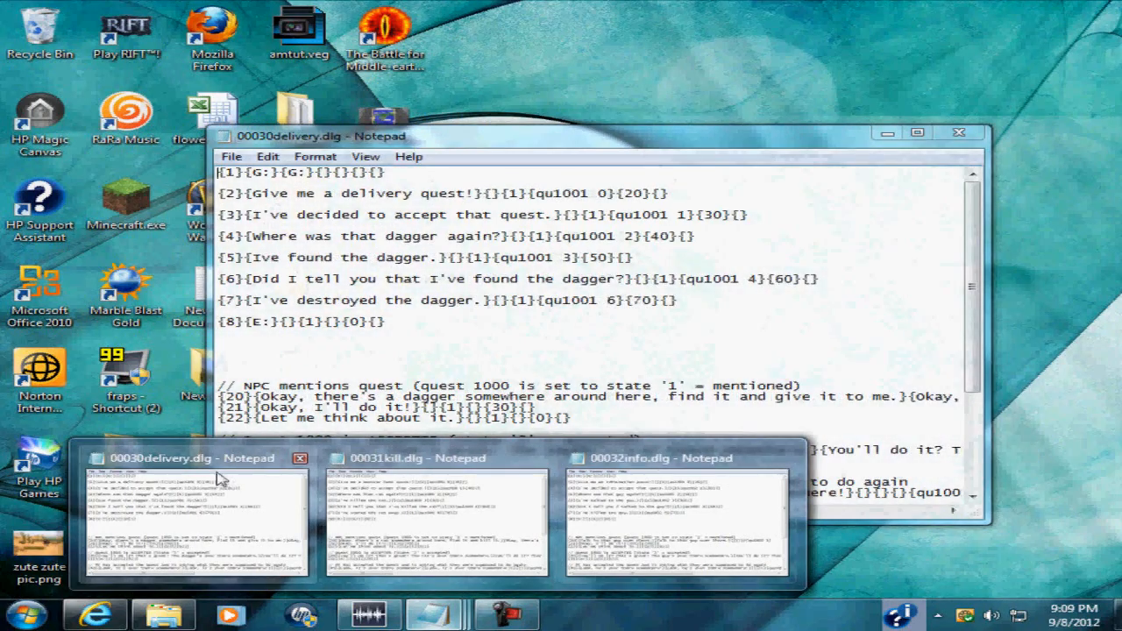
{"action": "left_click", "coordinate": [362, 477]}
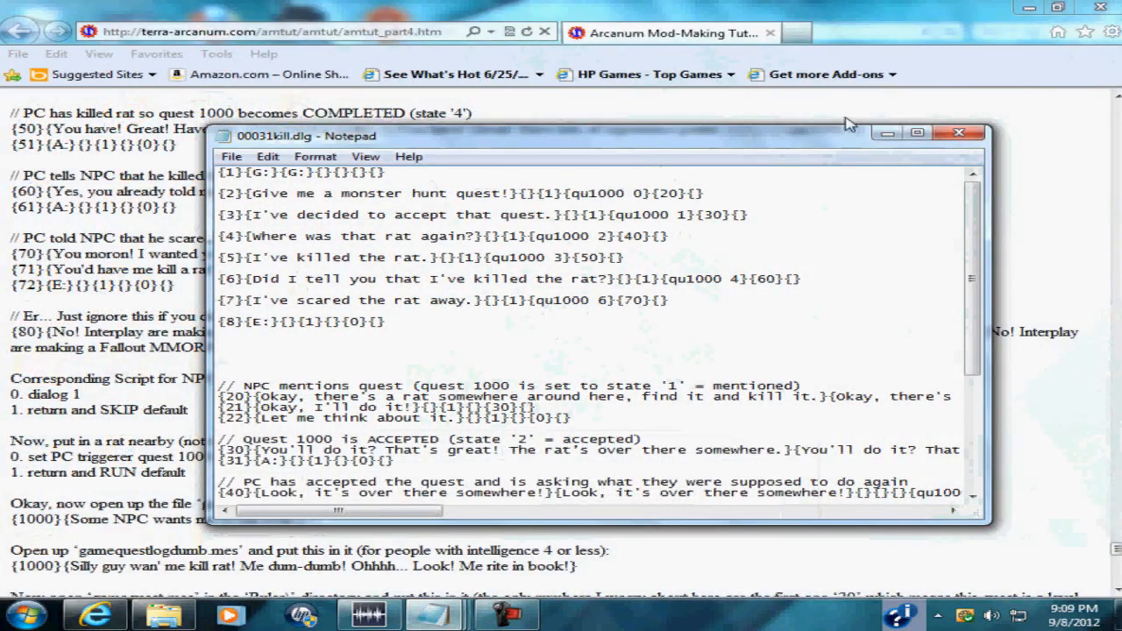
{"action": "left_click", "coordinate": [1029, 8]}
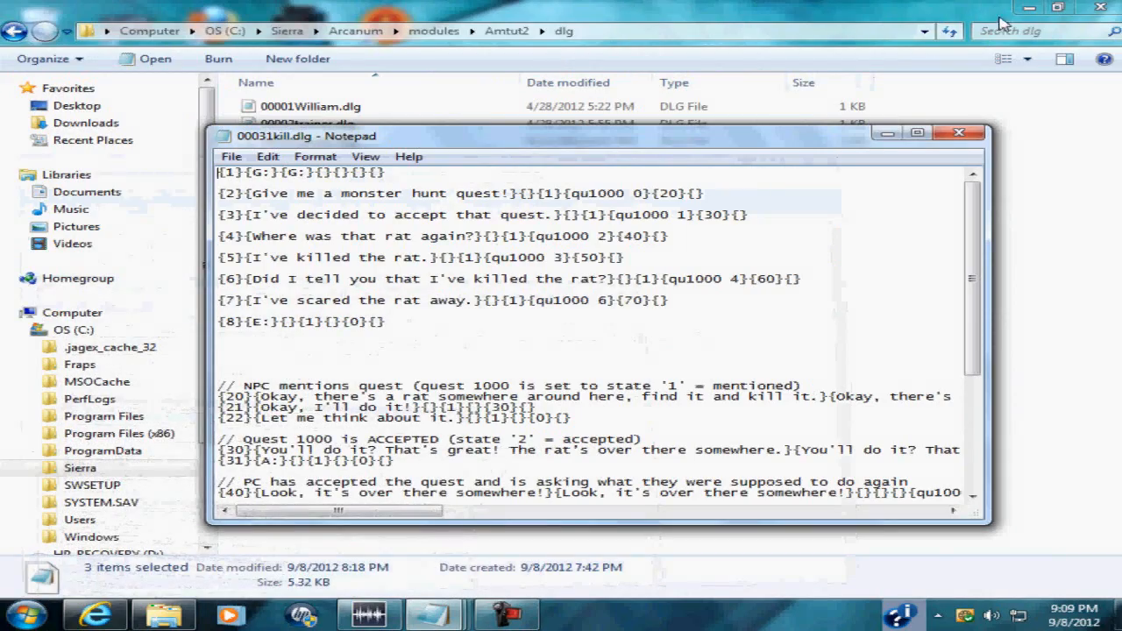
{"action": "left_click", "coordinate": [1030, 8]}
{"action": "left_click_drag", "start_coordinate": [590, 138], "coordinate": [556, 125]}
{"action": "left_click", "coordinate": [821, 121]}
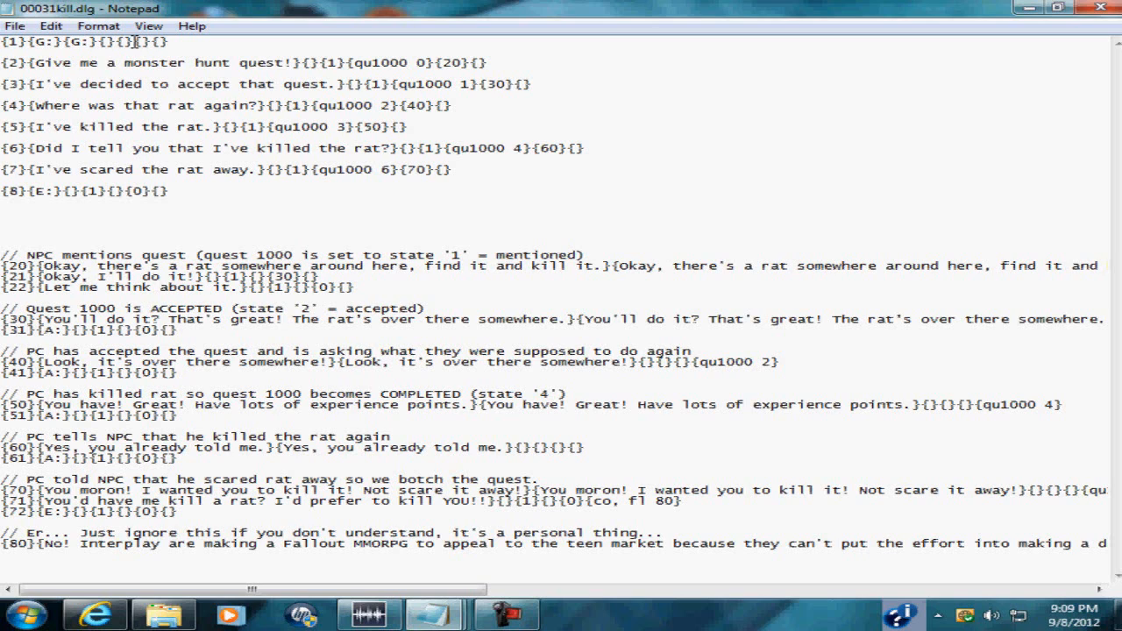
Examine the greeting line 1, the exit line 8 and the player's quest replies between them.
{"action": "left_click_drag", "start_coordinate": [171, 41], "coordinate": [7, 46]}
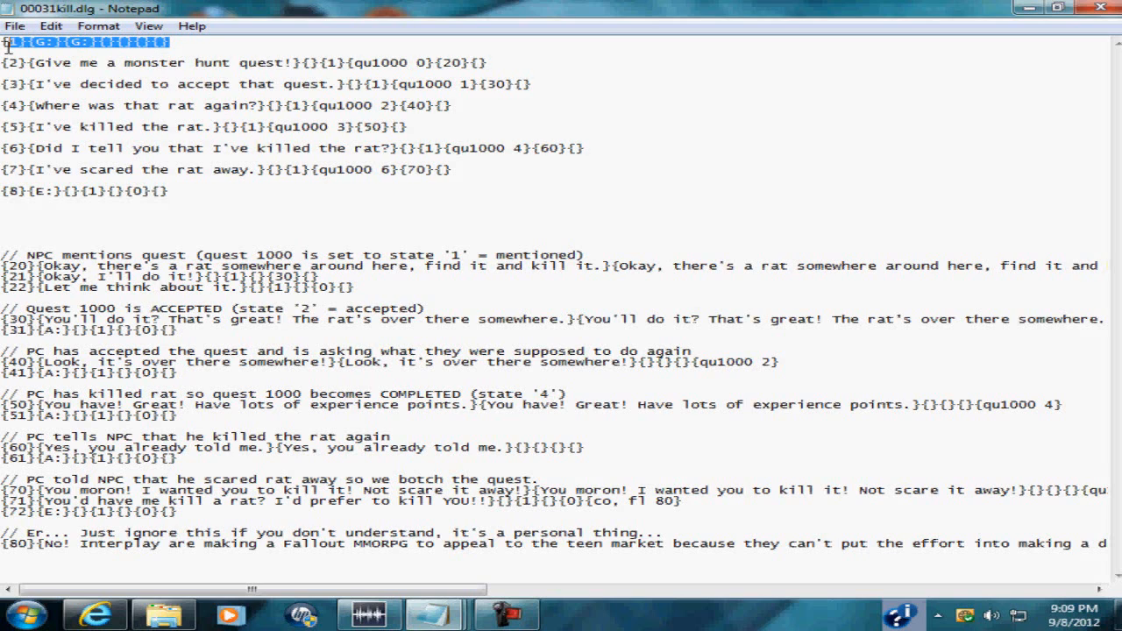
{"action": "left_click", "coordinate": [178, 193]}
{"action": "left_click", "coordinate": [5, 198], "text": "shift"}
{"action": "left_click", "coordinate": [187, 160]}
{"action": "left_click_drag", "start_coordinate": [148, 180], "coordinate": [33, 61]}
{"action": "left_click", "coordinate": [40, 116]}
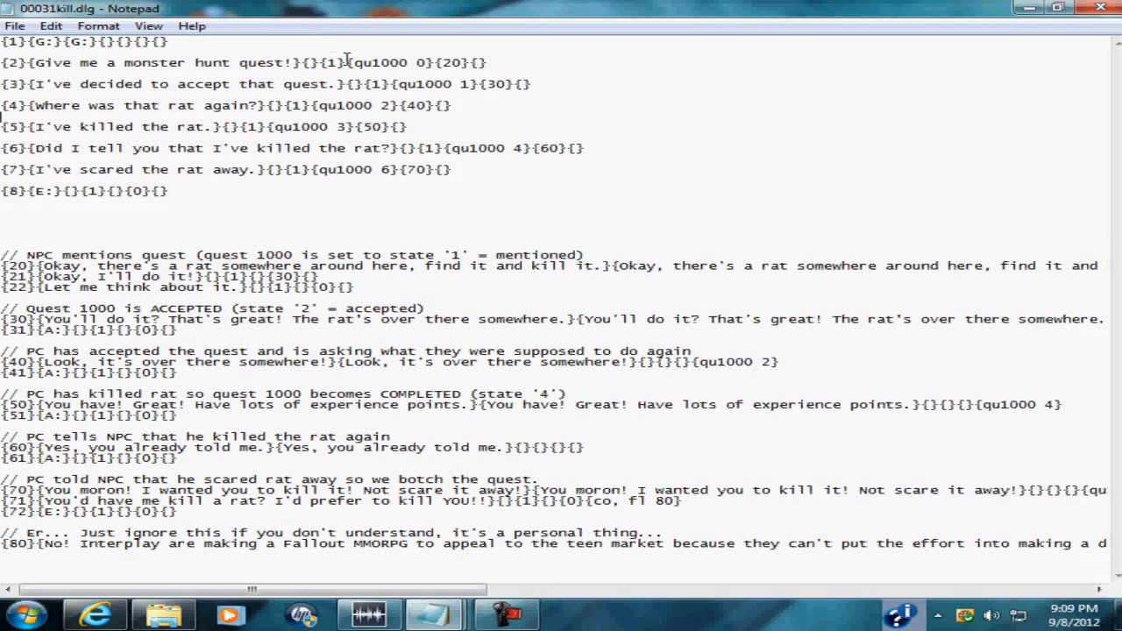
Examine the quest condition in line 2, highlighting the quest number and its state value.
{"action": "left_click_drag", "start_coordinate": [428, 62], "coordinate": [355, 66]}
{"action": "left_click", "coordinate": [383, 63]}
{"action": "left_click_drag", "start_coordinate": [373, 61], "coordinate": [403, 59]}
{"action": "double_click", "coordinate": [420, 63]}
{"action": "left_click", "coordinate": [362, 84]}
Examine the quest-state effect closing line 20 and the player's "Let me think about it." reply in line 22.
{"action": "left_click_drag", "start_coordinate": [298, 590], "coordinate": [506, 598]}
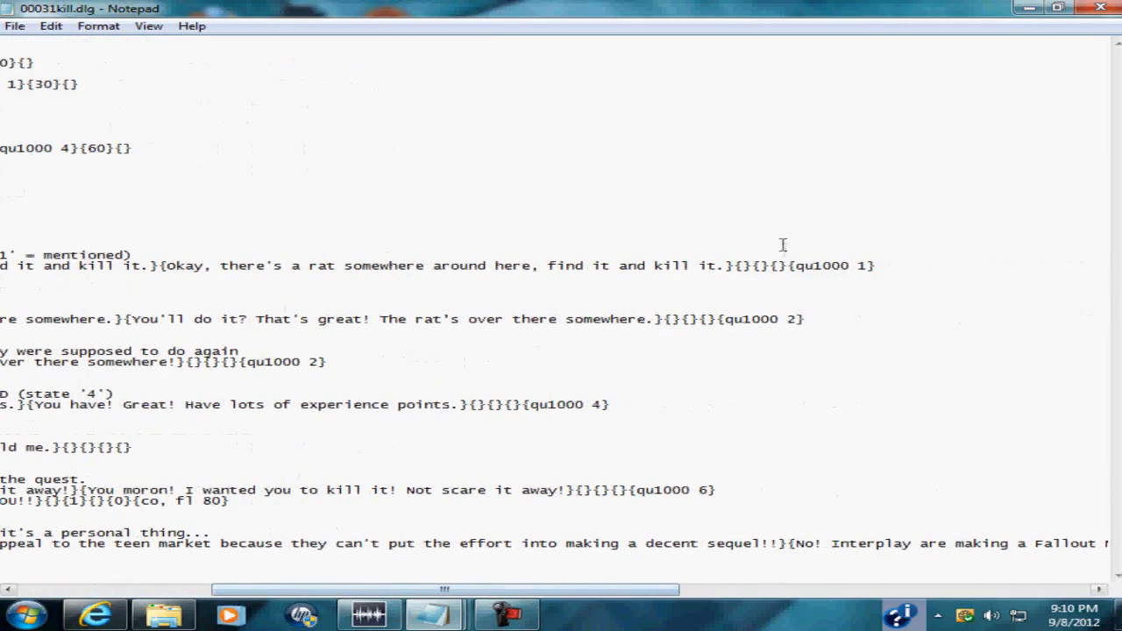
{"action": "left_click_drag", "start_coordinate": [800, 272], "coordinate": [875, 267]}
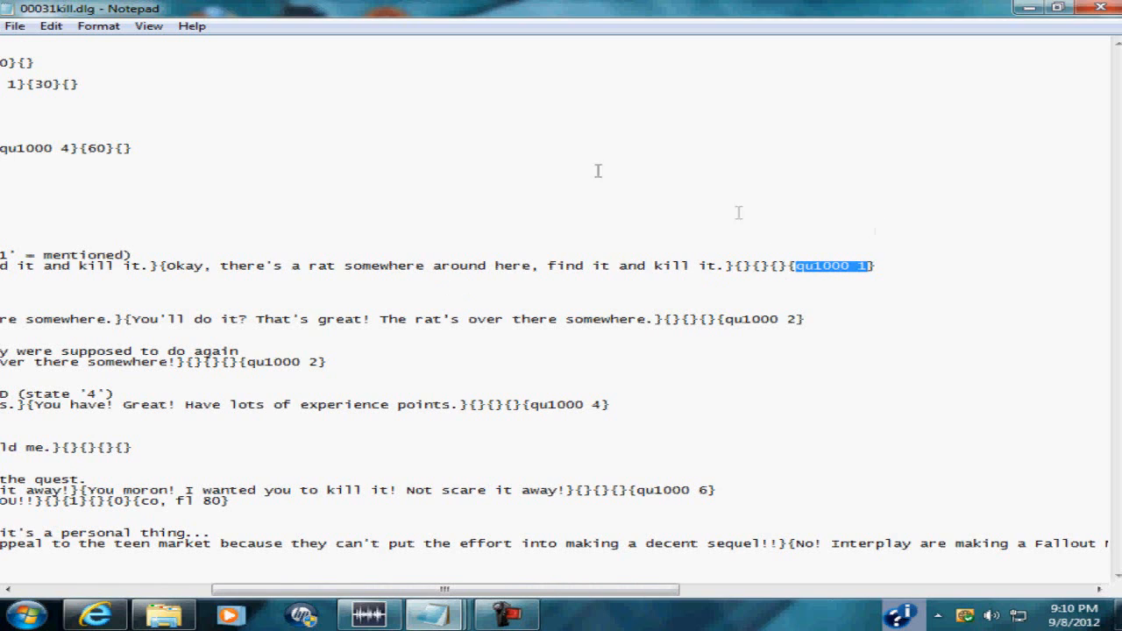
{"action": "left_click_drag", "start_coordinate": [788, 270], "coordinate": [803, 263]}
{"action": "left_click_drag", "start_coordinate": [569, 589], "coordinate": [374, 577]}
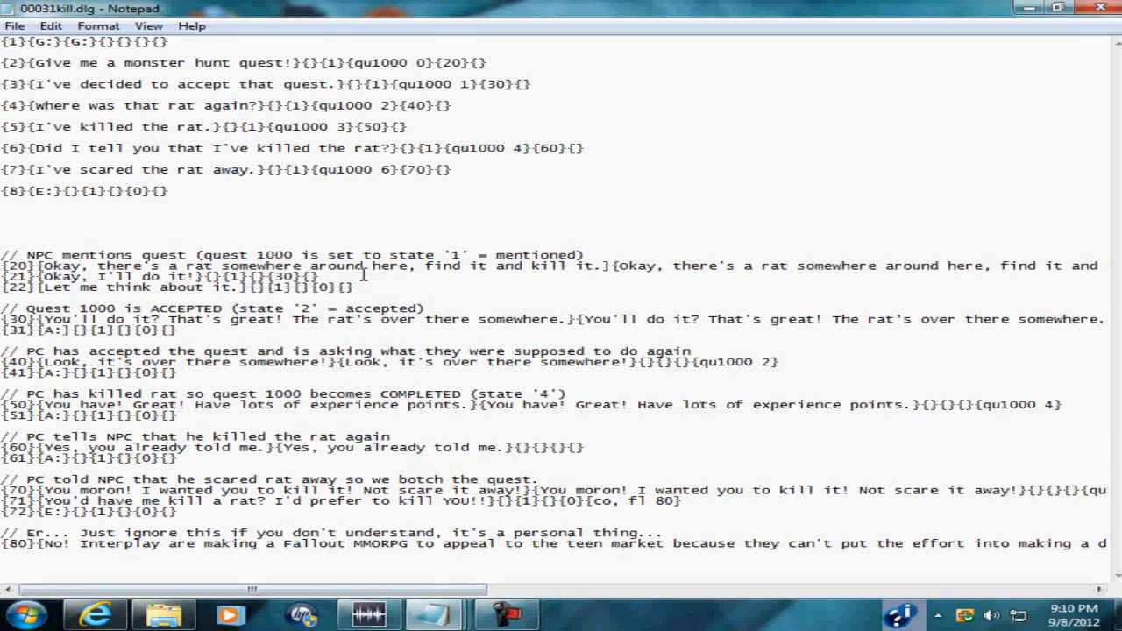
{"action": "left_click_drag", "start_coordinate": [357, 287], "coordinate": [5, 296]}
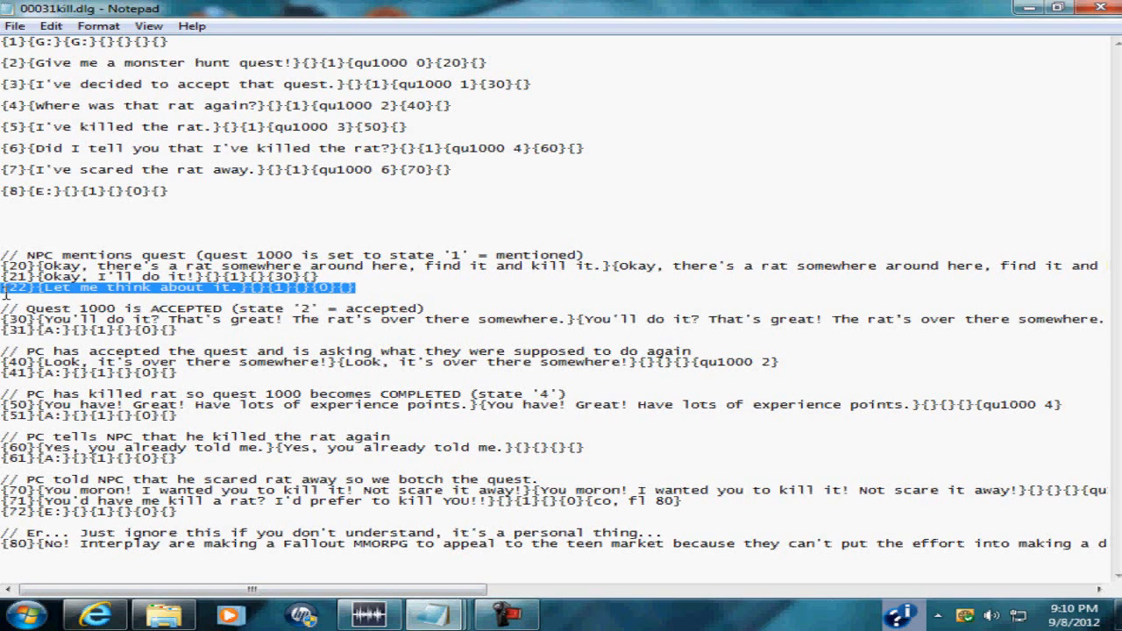
{"action": "left_click", "coordinate": [99, 276]}
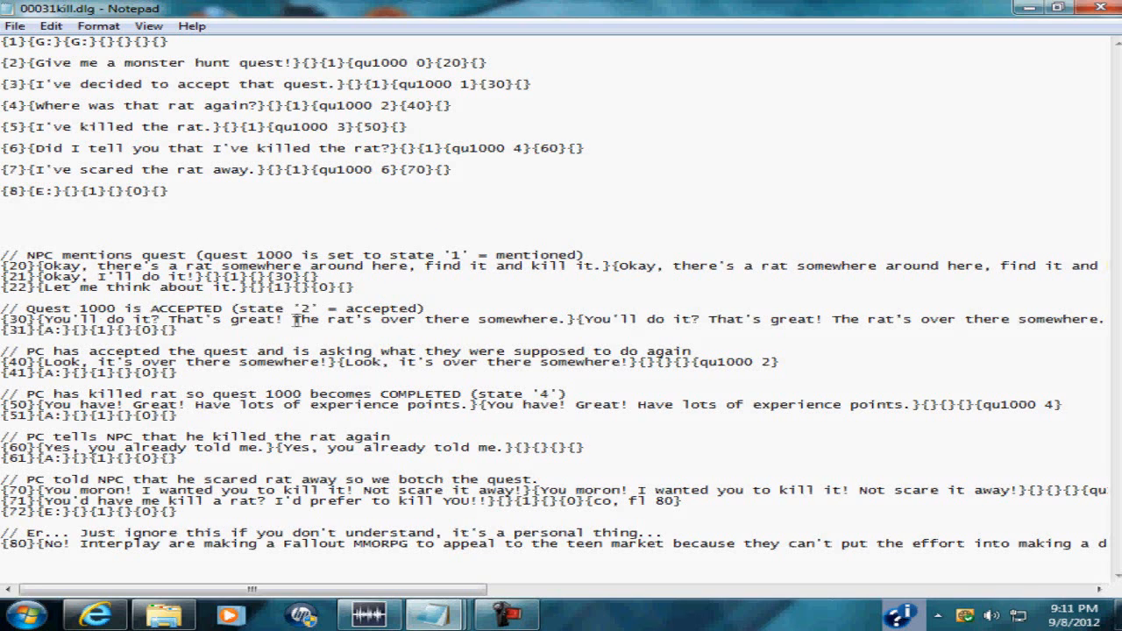
Examine the quest-state effect at the end of line 30, where the quest is accepted.
{"action": "left_click_drag", "start_coordinate": [438, 592], "coordinate": [605, 592]}
{"action": "left_click_drag", "start_coordinate": [858, 321], "coordinate": [788, 320]}
{"action": "left_click_drag", "start_coordinate": [561, 590], "coordinate": [394, 589]}
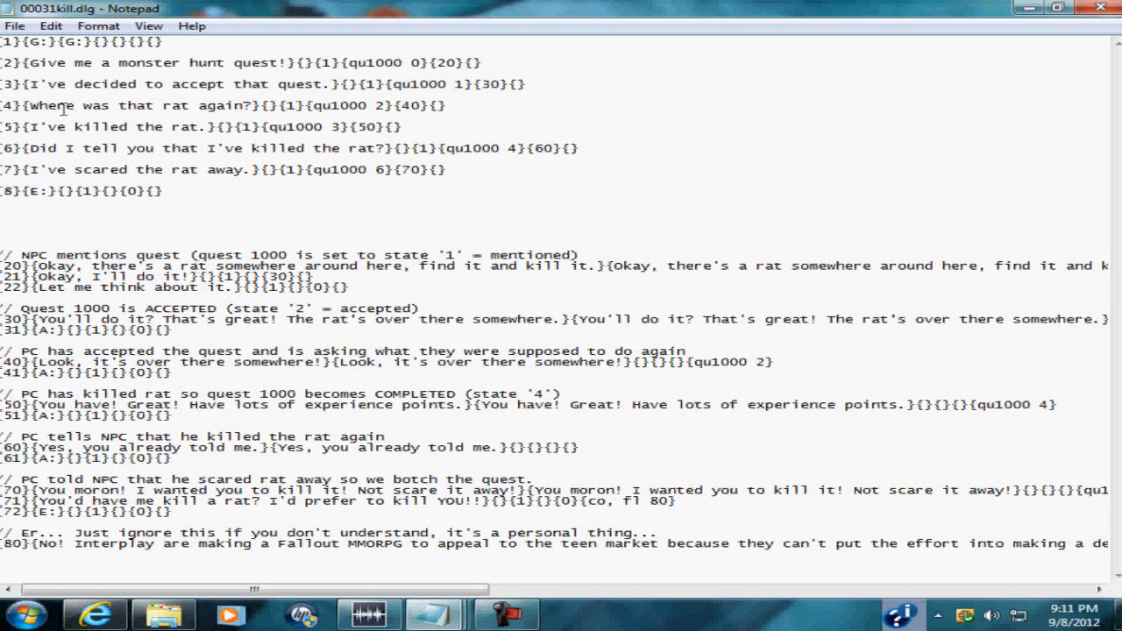
{"action": "left_click_drag", "start_coordinate": [294, 590], "coordinate": [265, 590]}
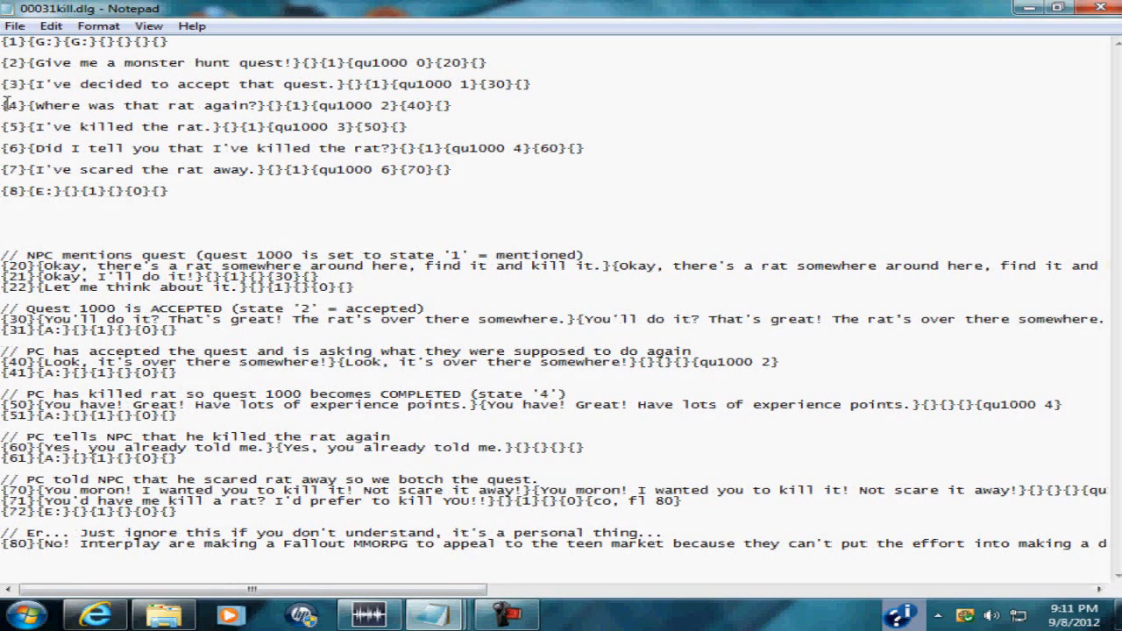
Examine the "Where was that rat again?" reply in line 4 and the quest-state effect of line 40.
{"action": "left_click_drag", "start_coordinate": [5, 105], "coordinate": [379, 103]}
{"action": "left_click", "coordinate": [384, 102]}
{"action": "left_click_drag", "start_coordinate": [776, 362], "coordinate": [701, 366]}
{"action": "left_click_drag", "start_coordinate": [448, 589], "coordinate": [287, 565]}
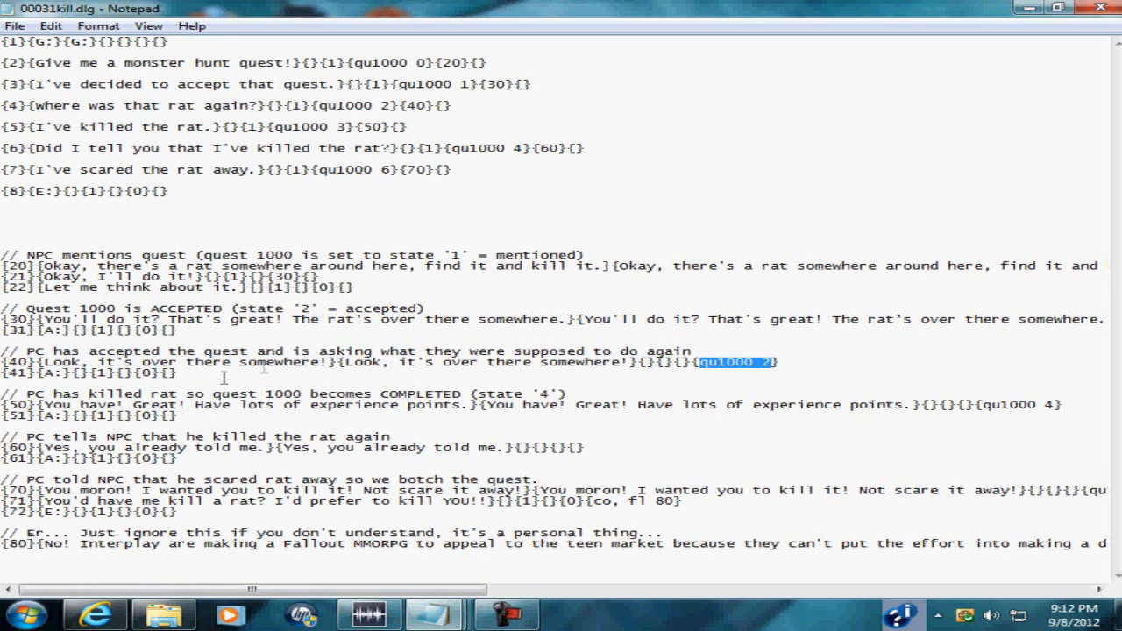
Examine the quest condition of the "I've killed the rat." reply in line 5 and the quest-state effect closing line 50.
{"action": "left_click", "coordinate": [375, 360]}
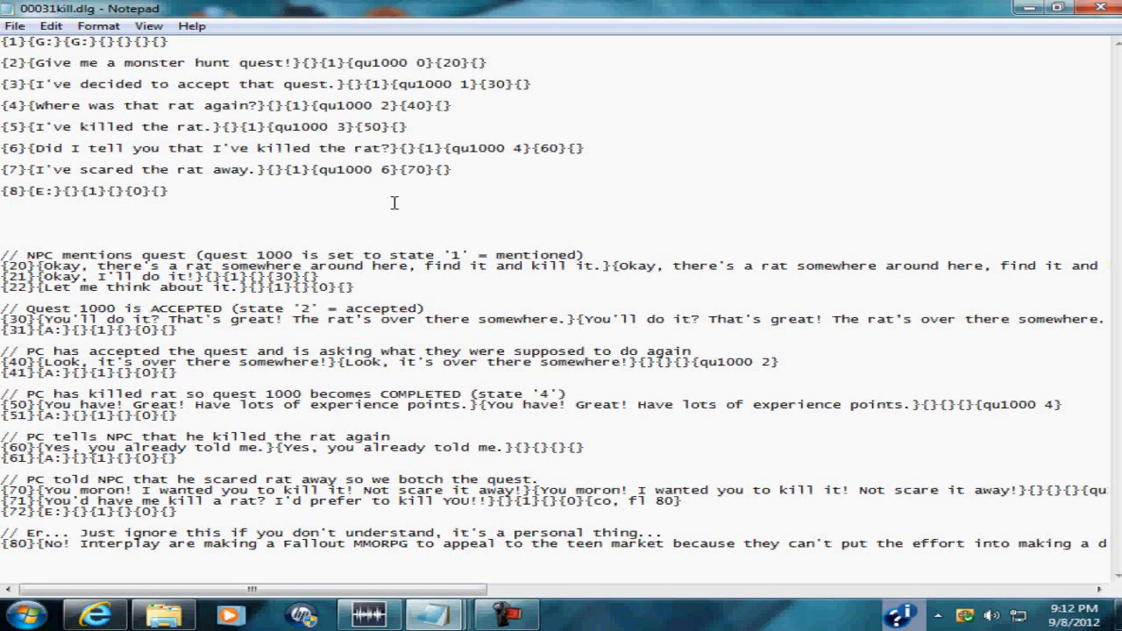
{"action": "left_click_drag", "start_coordinate": [18, 127], "coordinate": [349, 128]}
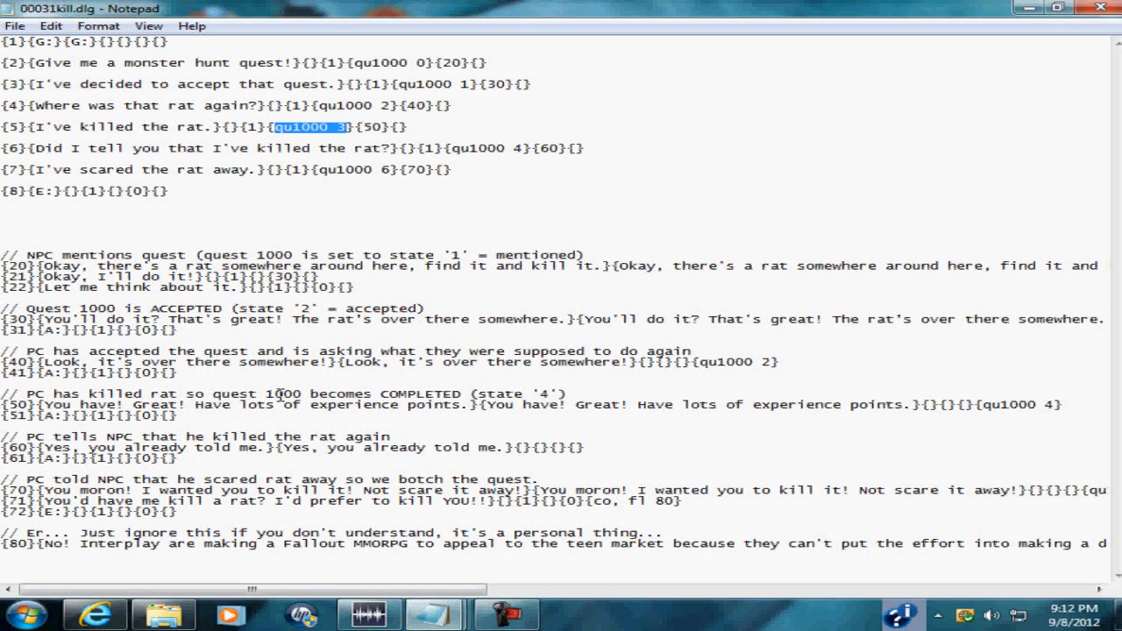
{"action": "left_click_drag", "start_coordinate": [292, 394], "coordinate": [336, 407]}
{"action": "left_click_drag", "start_coordinate": [368, 594], "coordinate": [392, 594]}
{"action": "left_click_drag", "start_coordinate": [922, 405], "coordinate": [997, 403]}
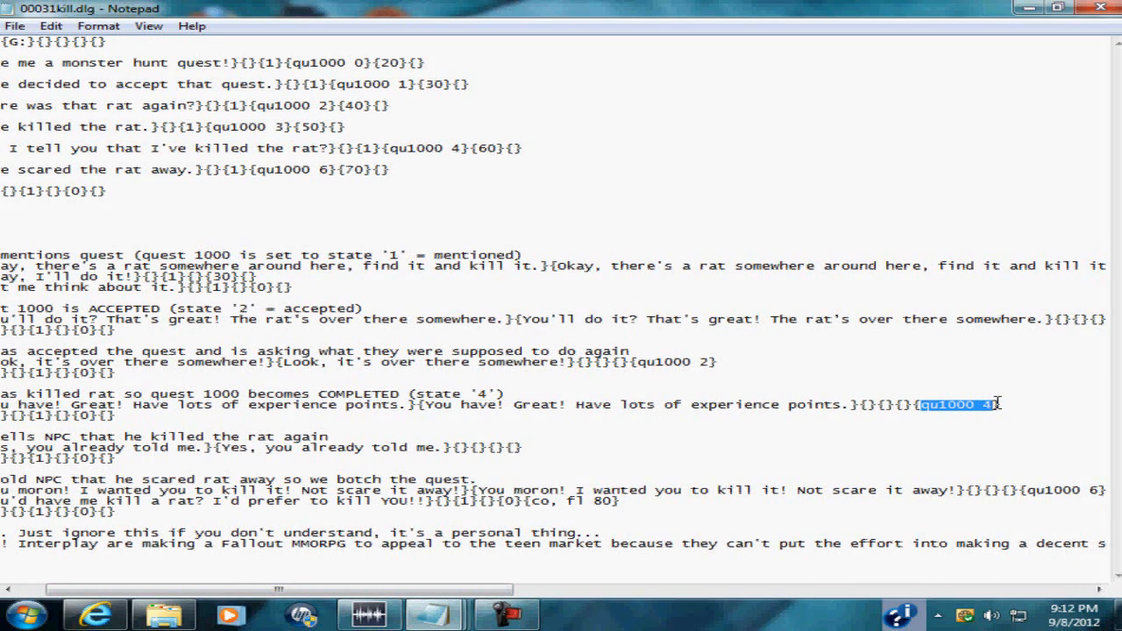
{"action": "left_click_drag", "start_coordinate": [246, 589], "coordinate": [217, 589]}
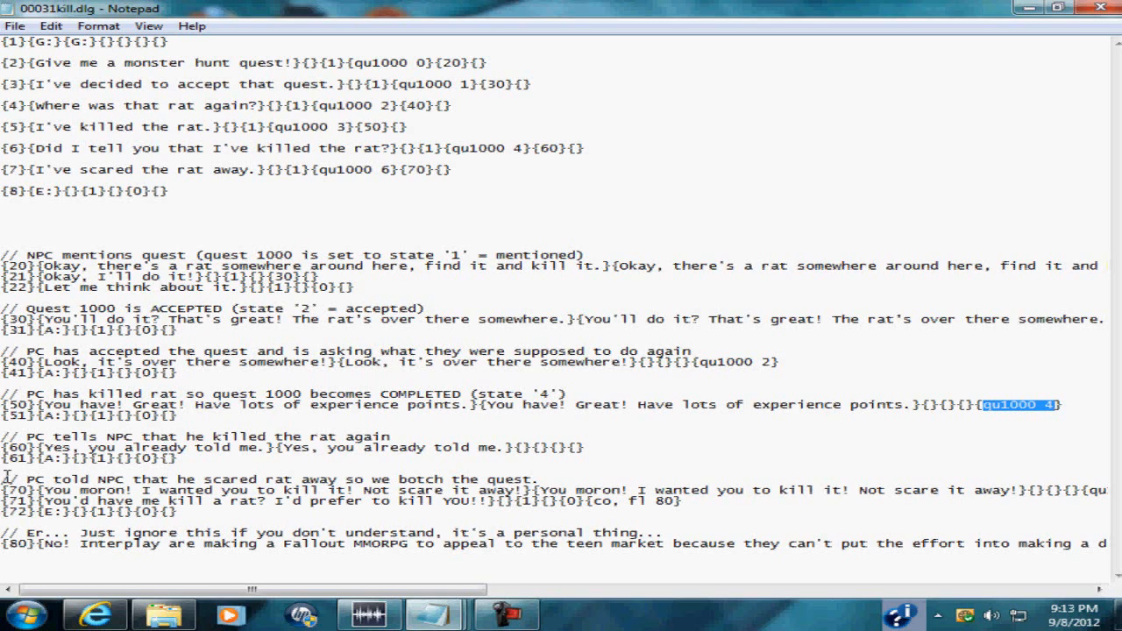
{"action": "left_click", "coordinate": [216, 417]}
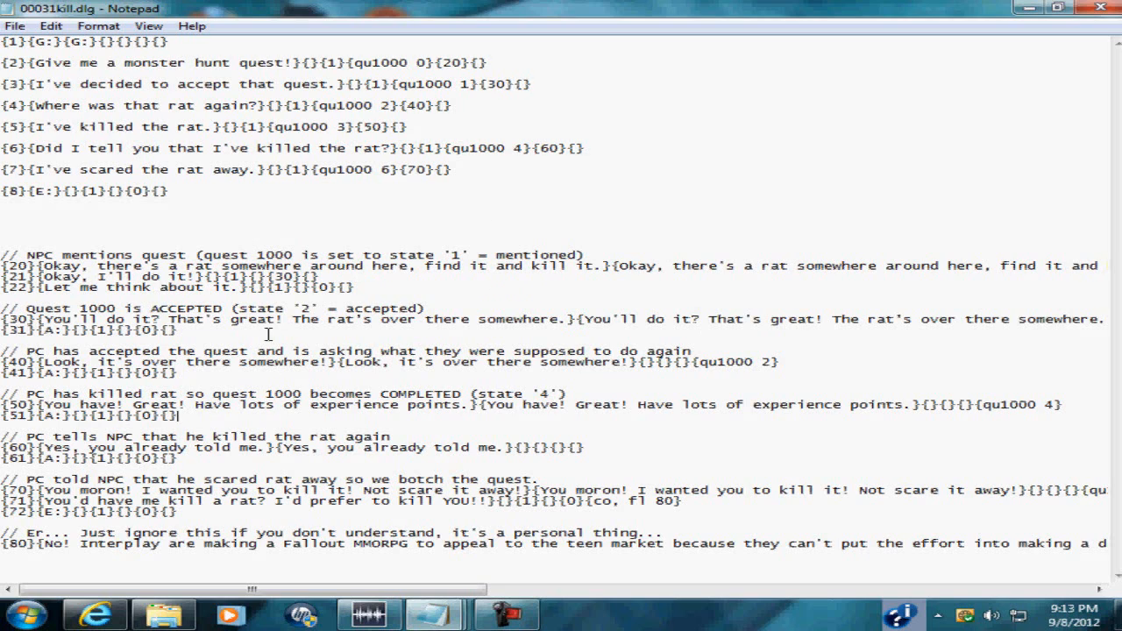
Examine the "Did I tell you that I've killed the rat?" reply in line 6 and the NPC's answer in line 60.
{"action": "left_click_drag", "start_coordinate": [33, 149], "coordinate": [392, 149]}
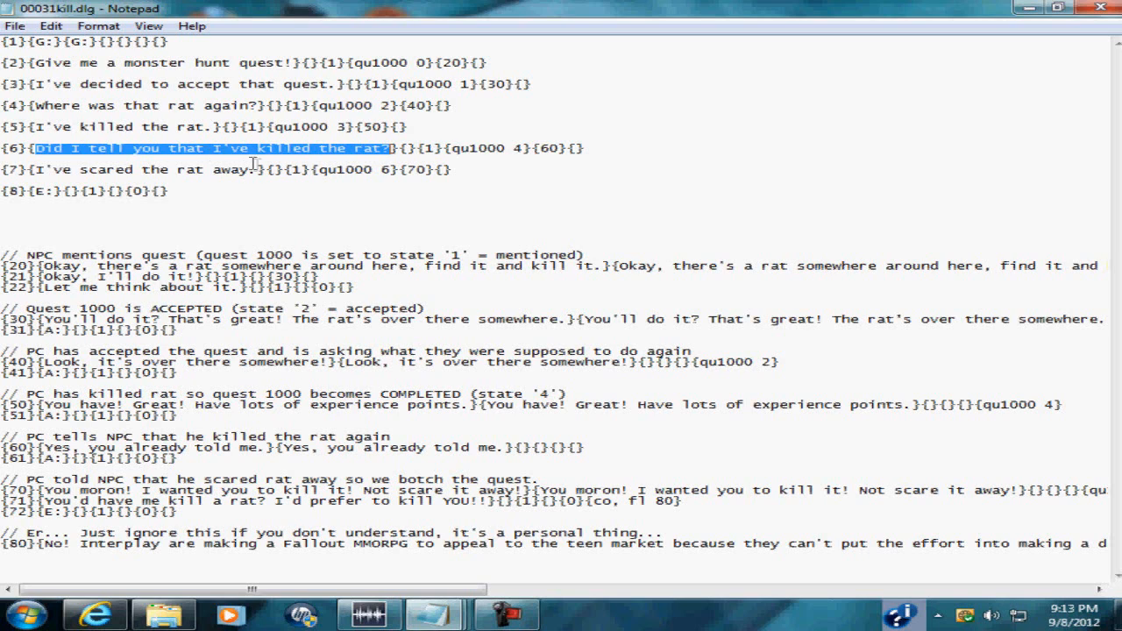
{"action": "left_click", "coordinate": [207, 152]}
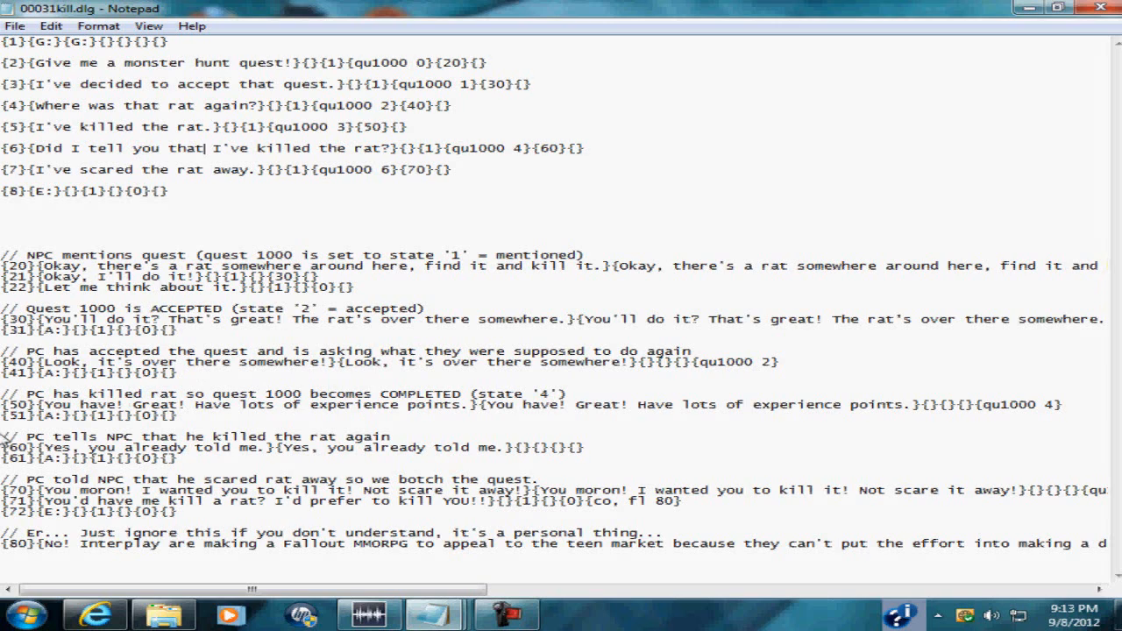
{"action": "scroll", "coordinate": [79, 403], "scroll_direction": "right", "scroll_amount": 2}
{"action": "scroll", "coordinate": [79, 403], "scroll_direction": "left", "scroll_amount": 2}
Examine the "I've scared the rat away." reply in line 7, highlighting the botched-quest dialog block and the state value in its condition.
{"action": "left_click_drag", "start_coordinate": [56, 175], "coordinate": [457, 175]}
{"action": "left_click", "coordinate": [458, 173]}
{"action": "left_click_drag", "start_coordinate": [759, 558], "coordinate": [5, 479]}
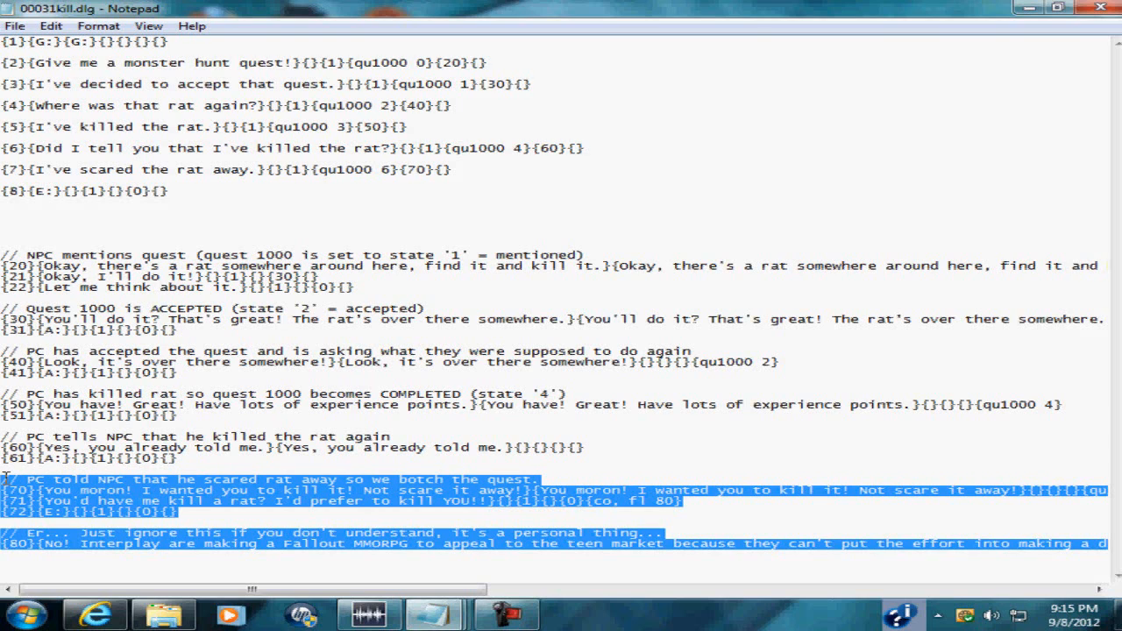
{"action": "left_click", "coordinate": [383, 168]}
{"action": "left_click_drag", "start_coordinate": [383, 168], "coordinate": [395, 170]}
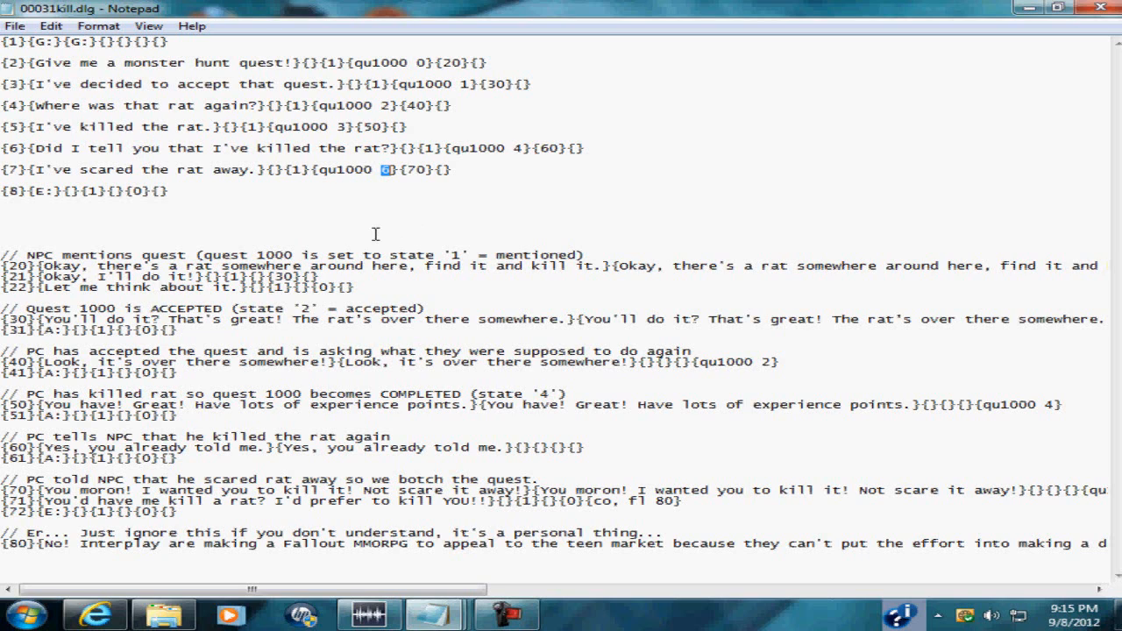
Examine the quest-botching effect of line 70 and the "co, fl 80" effect closing the player's reply in line 71.
{"action": "left_click_drag", "start_coordinate": [122, 559], "coordinate": [32, 482]}
{"action": "left_click_drag", "start_coordinate": [231, 589], "coordinate": [331, 591]}
{"action": "left_click", "coordinate": [448, 501]}
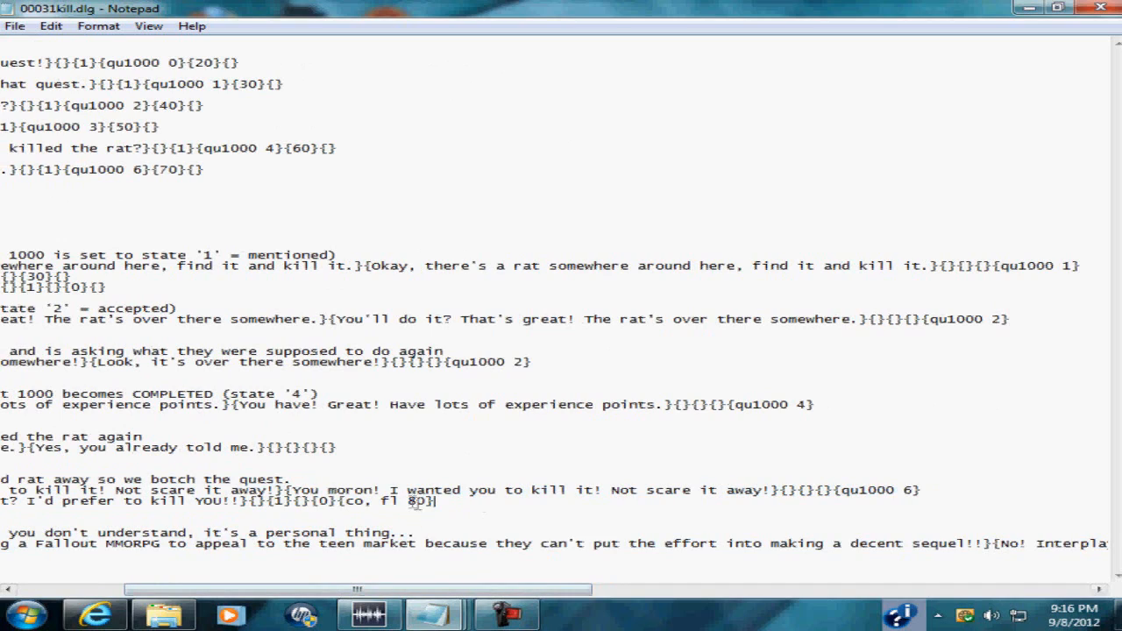
{"action": "left_click_drag", "start_coordinate": [421, 591], "coordinate": [371, 591]}
{"action": "left_click_drag", "start_coordinate": [461, 499], "coordinate": [550, 502]}
{"action": "left_click", "coordinate": [438, 529]}
{"action": "key", "text": "Home"}
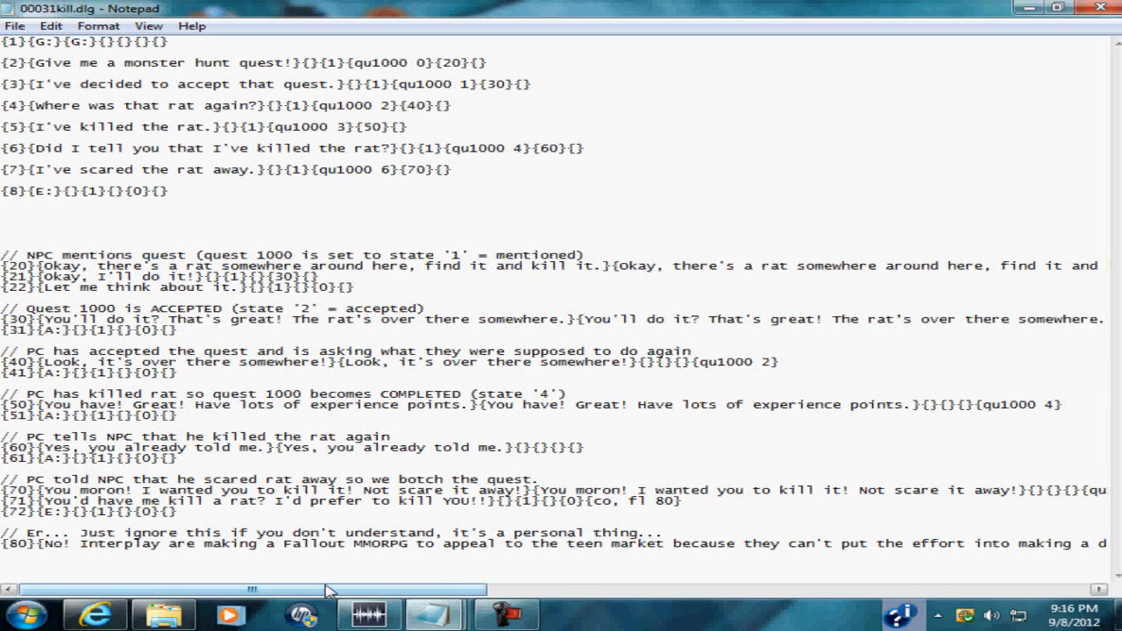
{"action": "left_click_drag", "start_coordinate": [388, 589], "coordinate": [343, 557]}
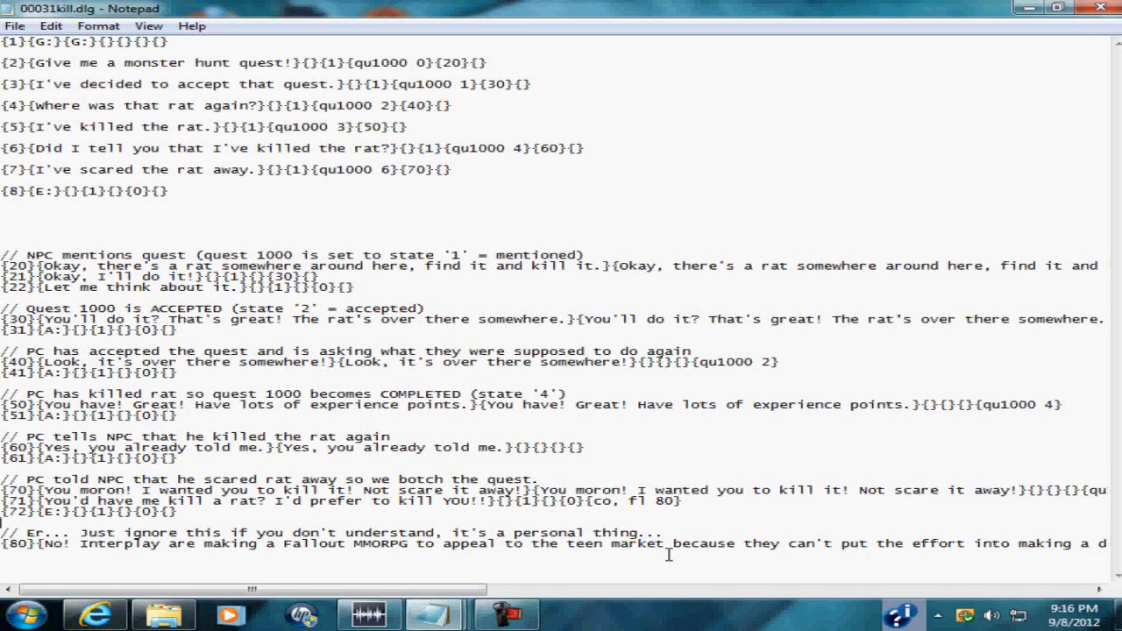
Close 00031kill.dlg, bring up 00030delivery.dlg and maximize its window to show the delivery quest dialog.
{"action": "left_click", "coordinate": [1100, 8]}
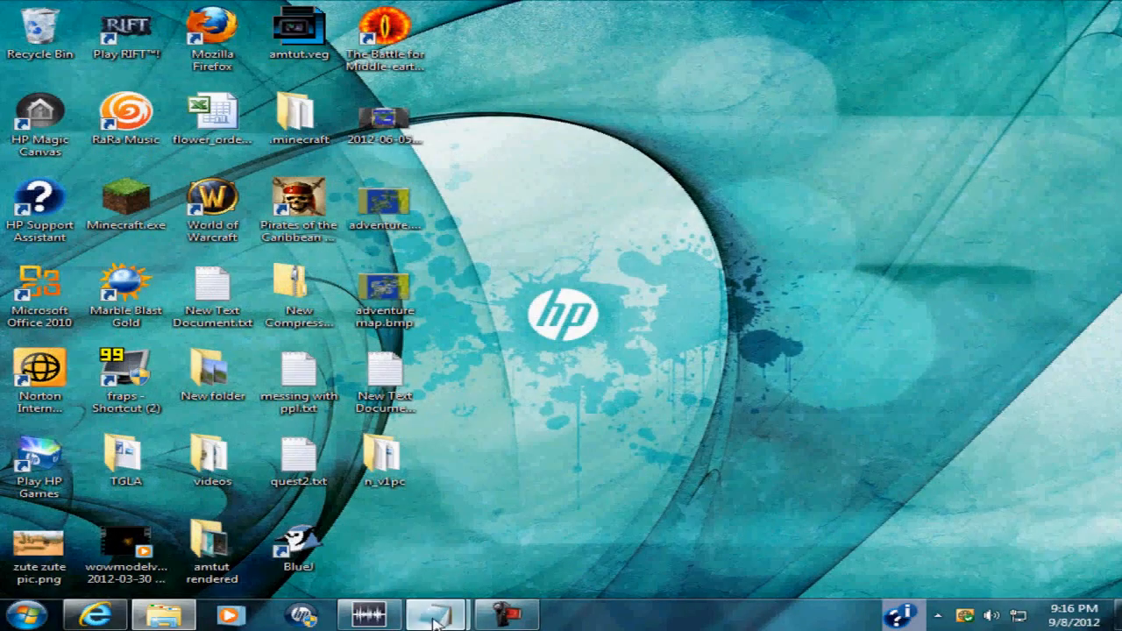
{"action": "mouse_move", "coordinate": [449, 613]}
{"action": "left_click", "coordinate": [313, 514]}
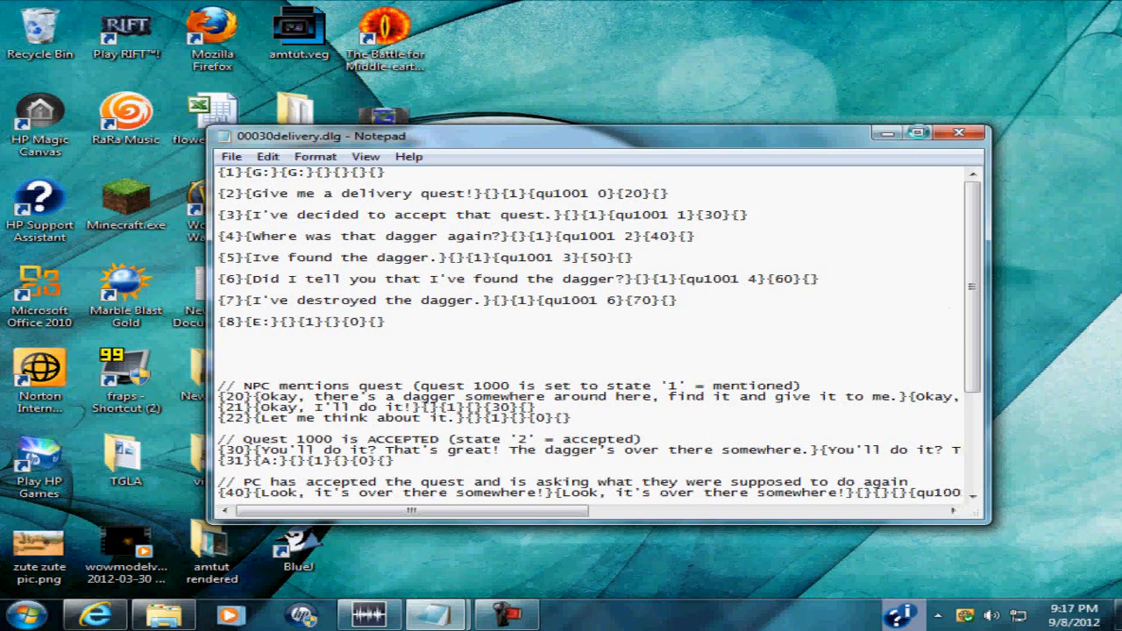
{"action": "scroll", "coordinate": [396, 368], "scroll_direction": "down", "scroll_amount": 3}
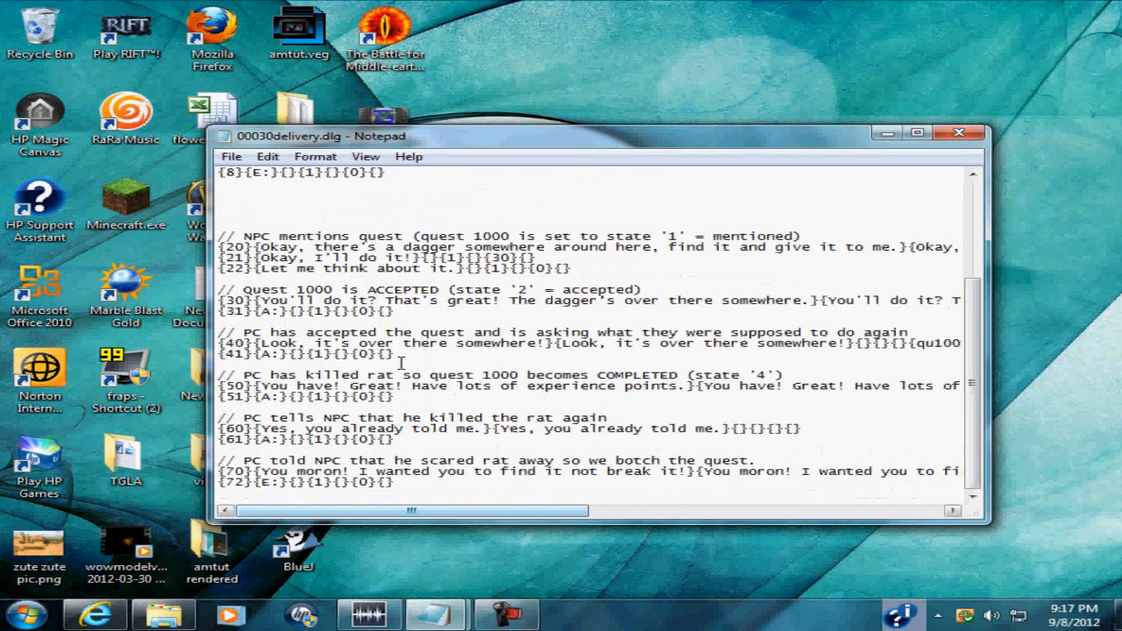
{"action": "scroll", "coordinate": [401, 362], "scroll_direction": "up", "scroll_amount": 3}
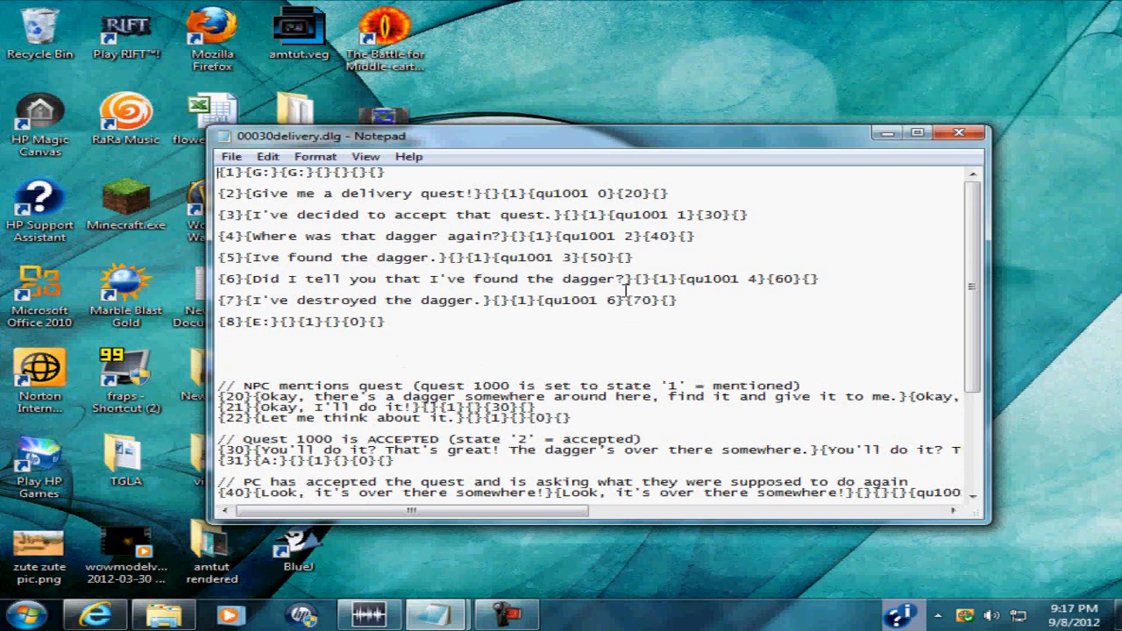
{"action": "left_click", "coordinate": [917, 133]}
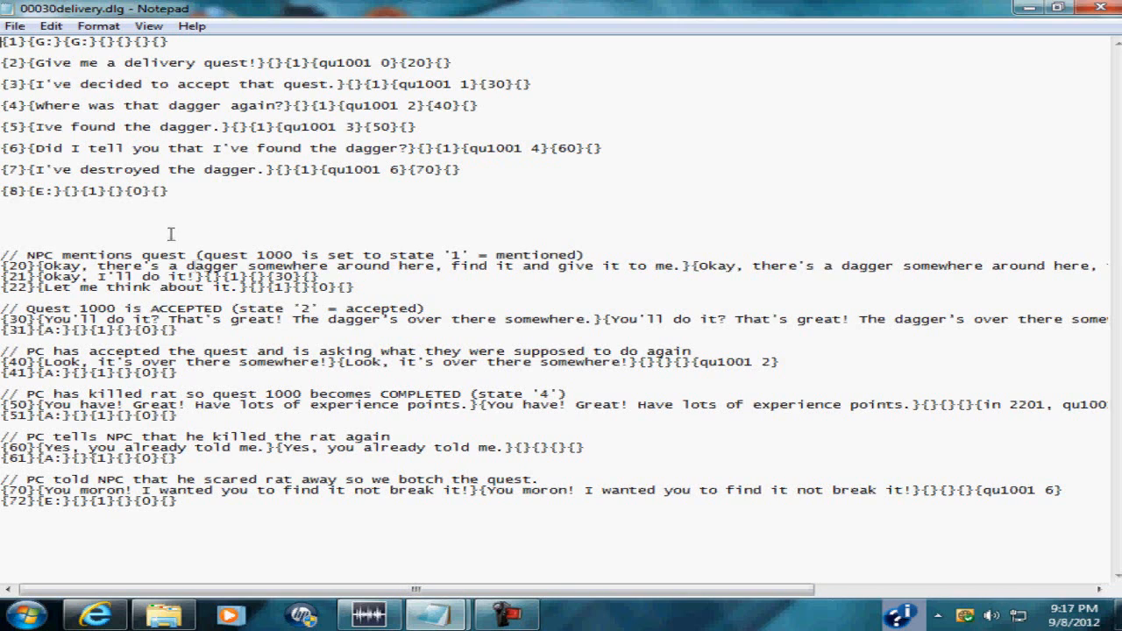
Examine the "in 2201" item effect at the end of line 50, and minimize the delivery quest file.
{"action": "left_click_drag", "start_coordinate": [625, 590], "coordinate": [822, 600]}
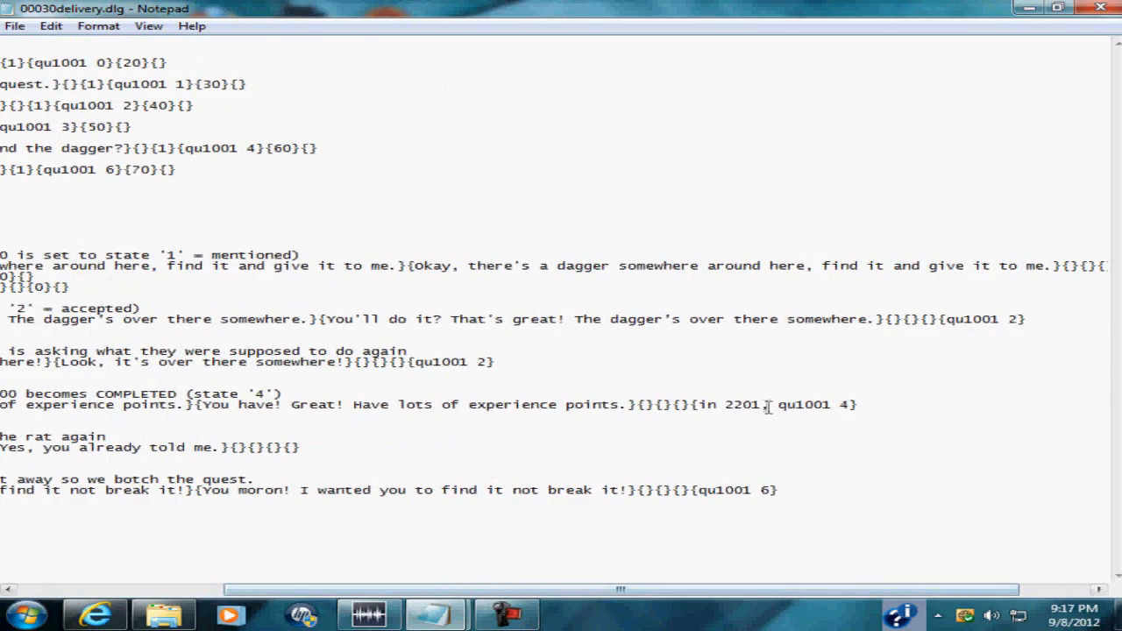
{"action": "left_click_drag", "start_coordinate": [762, 405], "coordinate": [703, 405]}
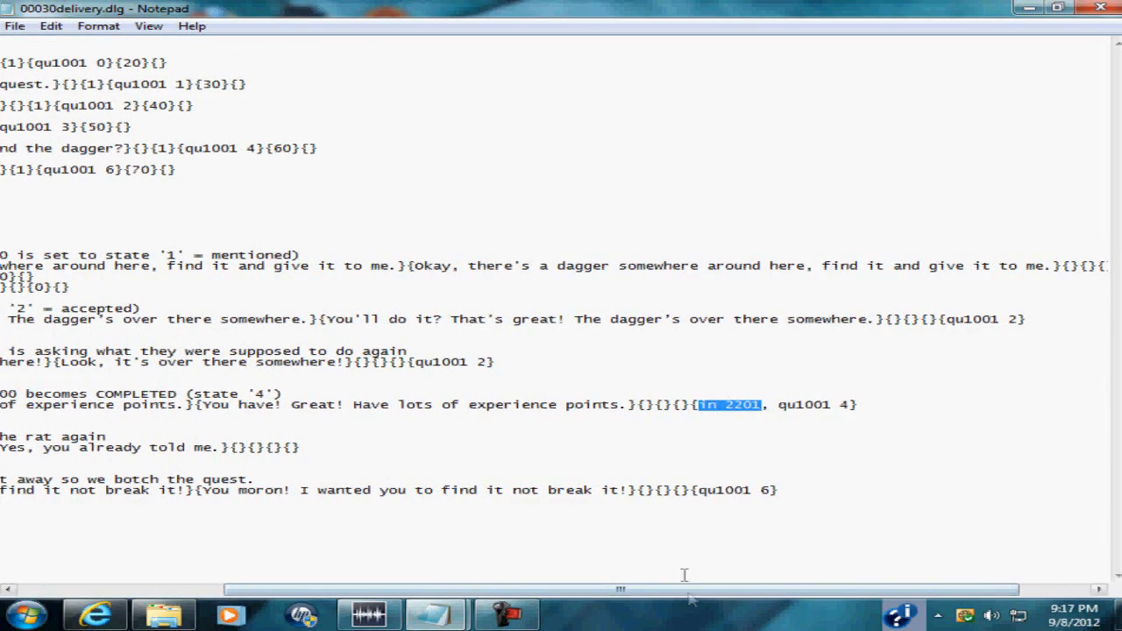
{"action": "left_click_drag", "start_coordinate": [686, 590], "coordinate": [515, 564]}
{"action": "left_click", "coordinate": [962, 408]}
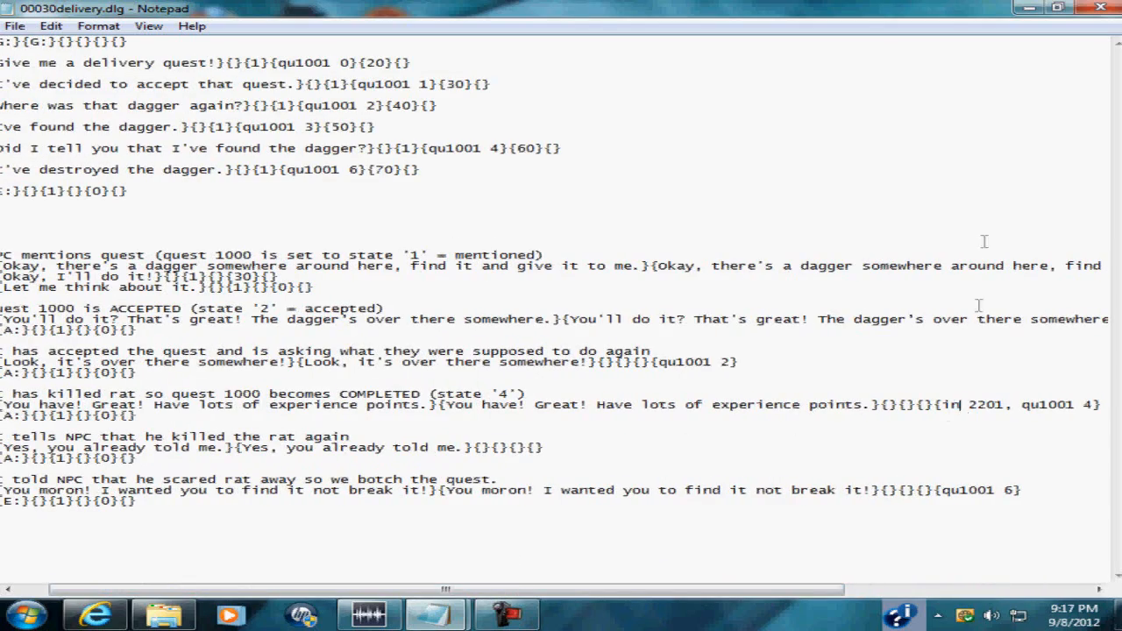
{"action": "left_click", "coordinate": [1029, 11]}
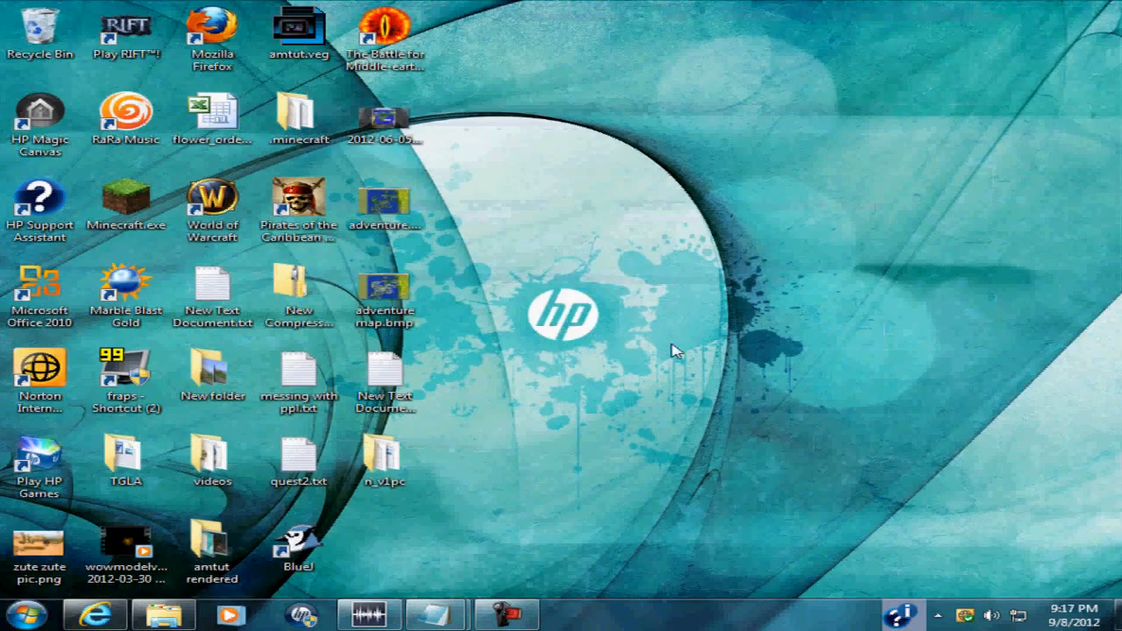
Bring up 00032info.dlg, review the information quest dialog in a maximized window, and close the file.
{"action": "mouse_move", "coordinate": [435, 613]}
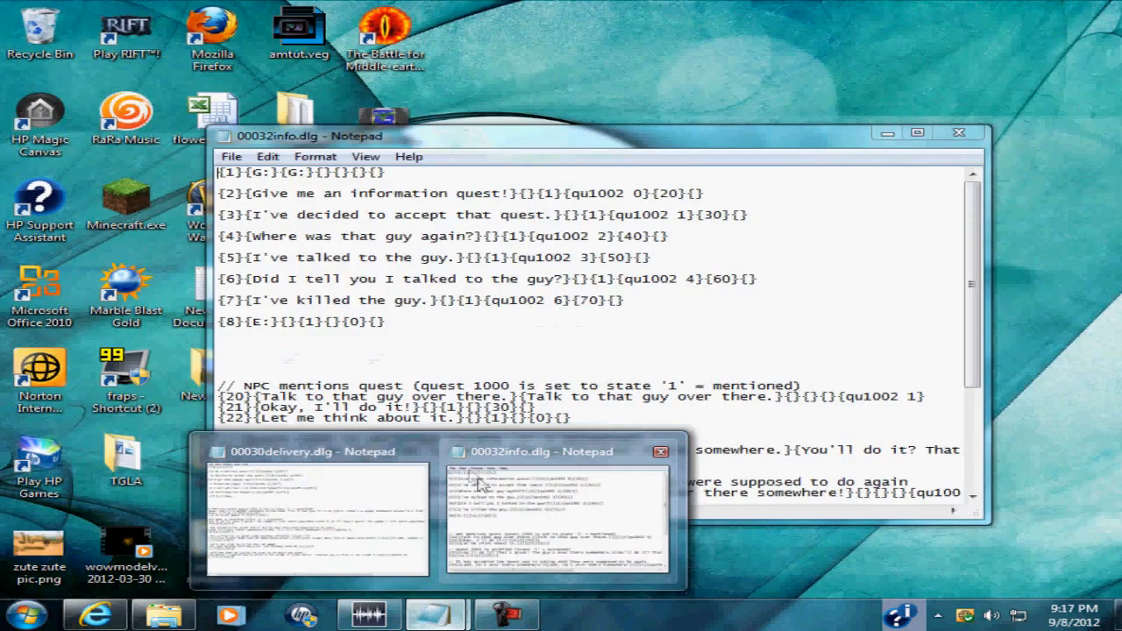
{"action": "left_click", "coordinate": [538, 513]}
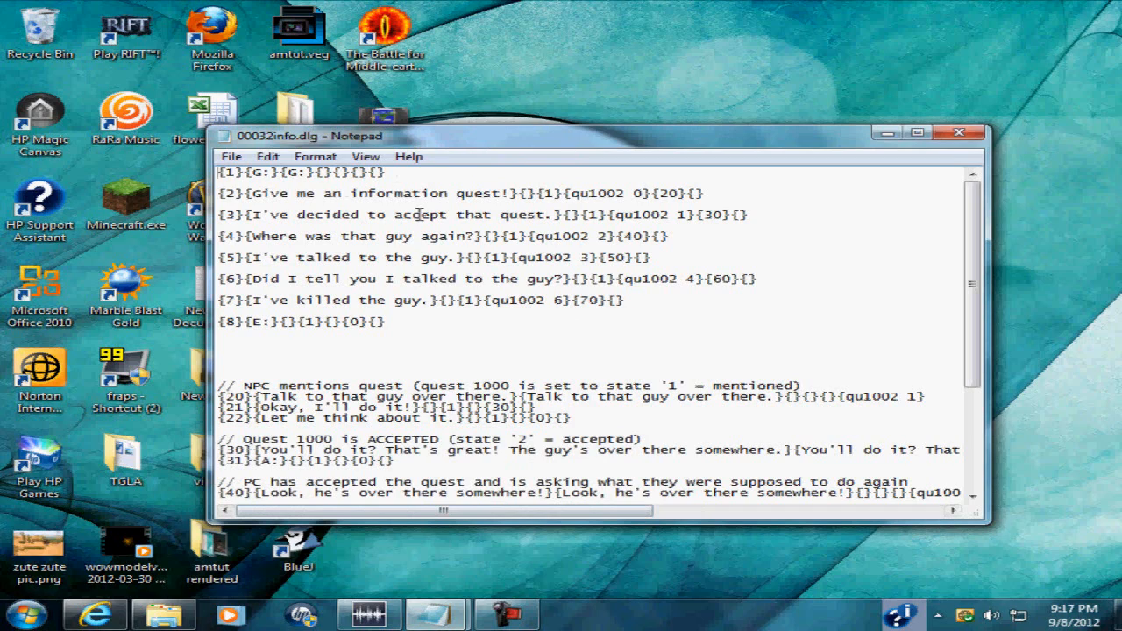
{"action": "scroll", "coordinate": [412, 237], "scroll_direction": "down", "scroll_amount": 3}
{"action": "scroll", "coordinate": [416, 244], "scroll_direction": "up", "scroll_amount": 3}
{"action": "left_click", "coordinate": [916, 134]}
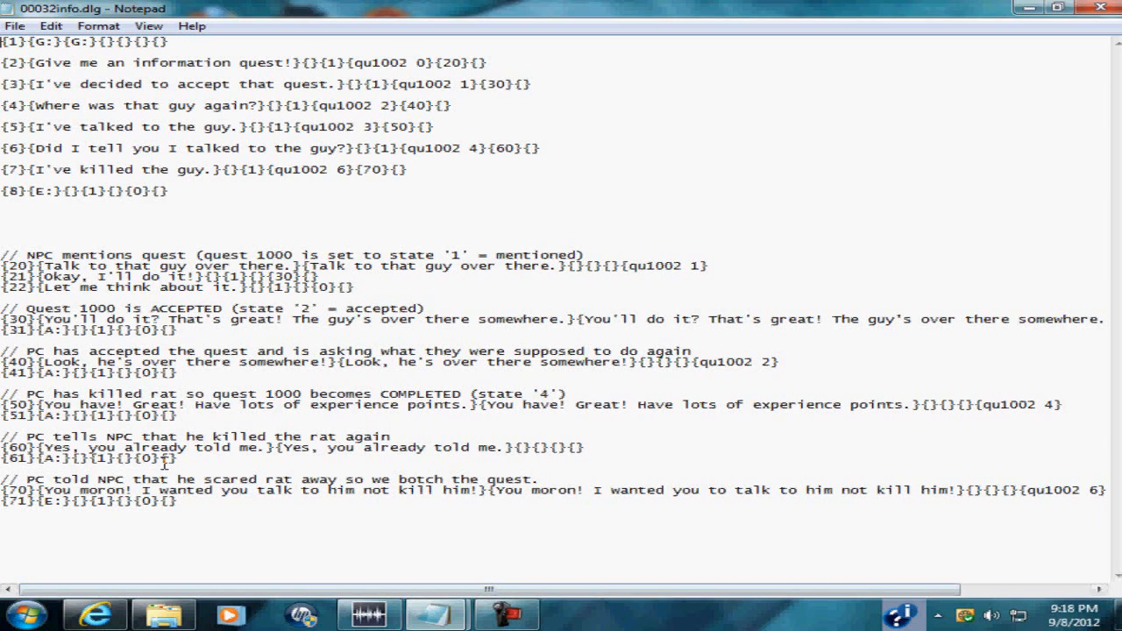
{"action": "left_click", "coordinate": [1101, 9]}
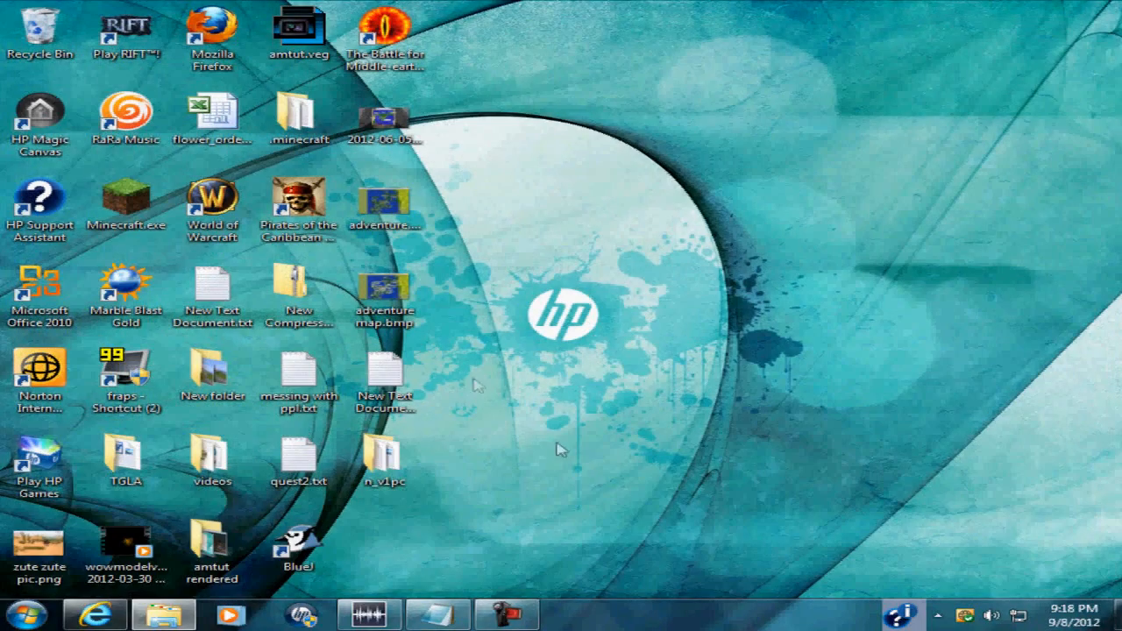
Switch to Internet Explorer and review the tutorial page's NPC script and rat dying script, leaving the browser minimized.
{"action": "left_click", "coordinate": [95, 616]}
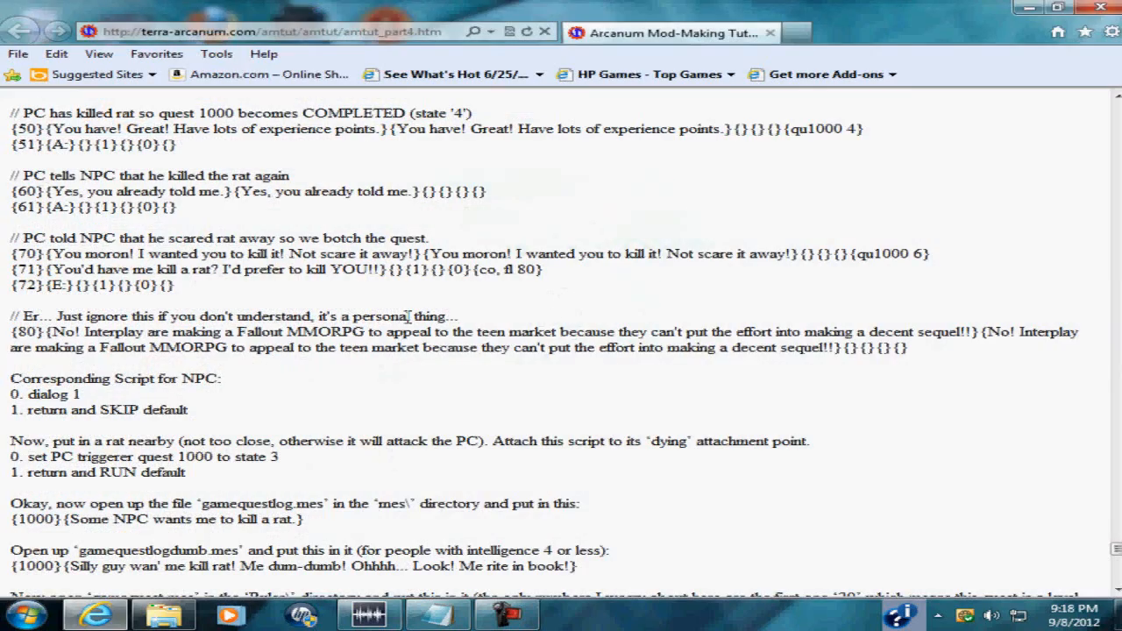
{"action": "left_click", "coordinate": [1029, 7]}
{"action": "left_click", "coordinate": [70, 619]}
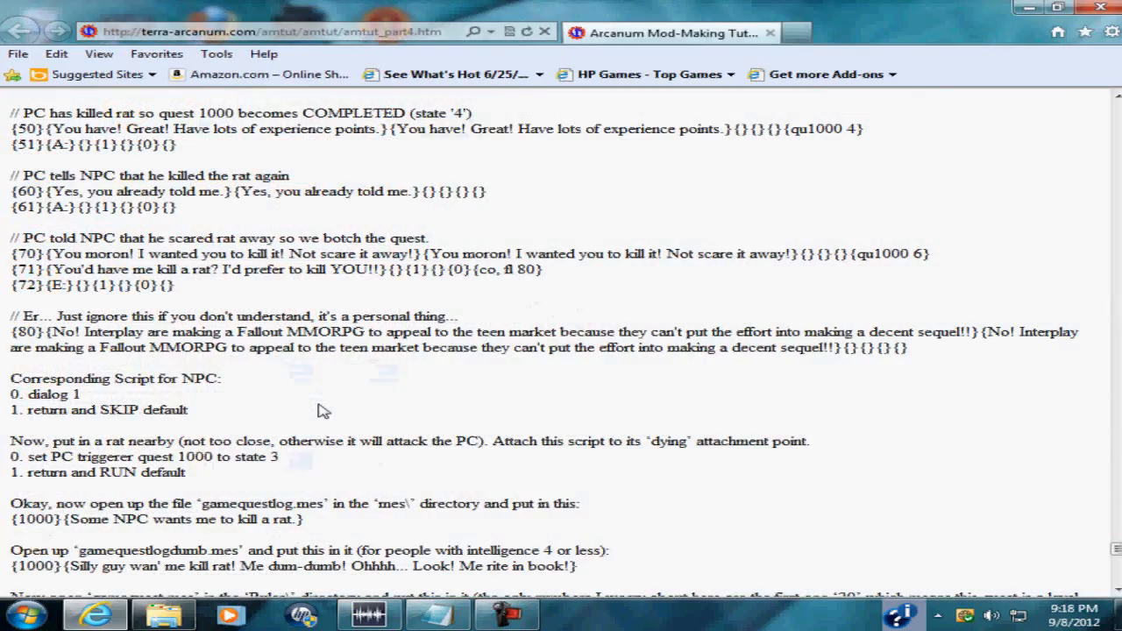
{"action": "scroll", "coordinate": [323, 408], "scroll_direction": "down", "scroll_amount": 1}
{"action": "scroll", "coordinate": [329, 405], "scroll_direction": "down", "scroll_amount": 1}
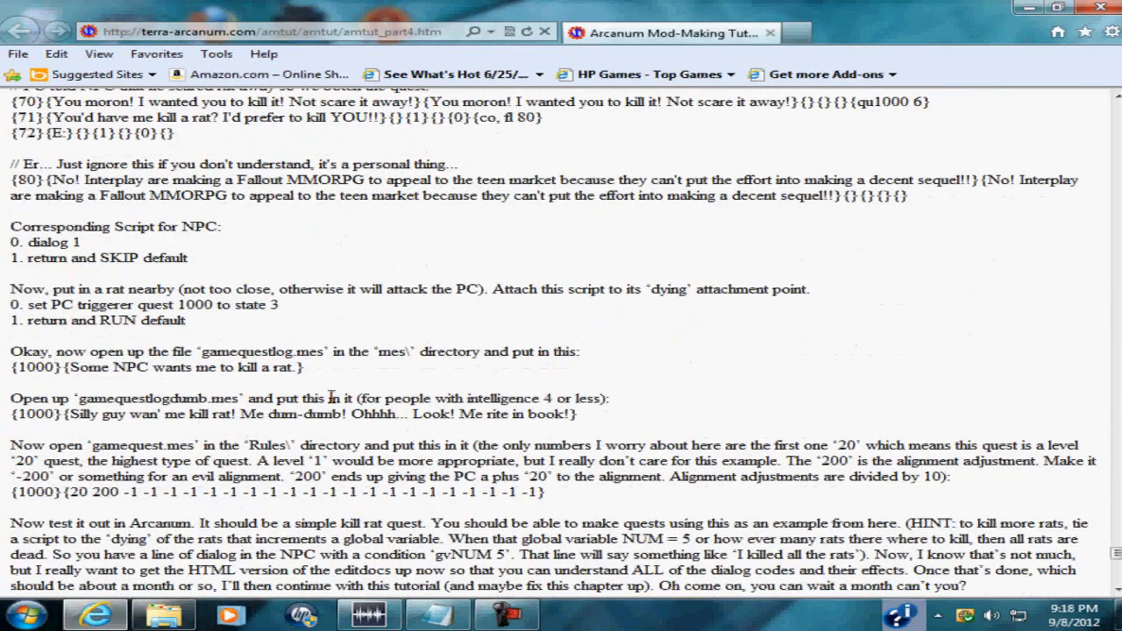
{"action": "left_click", "coordinate": [1027, 11]}
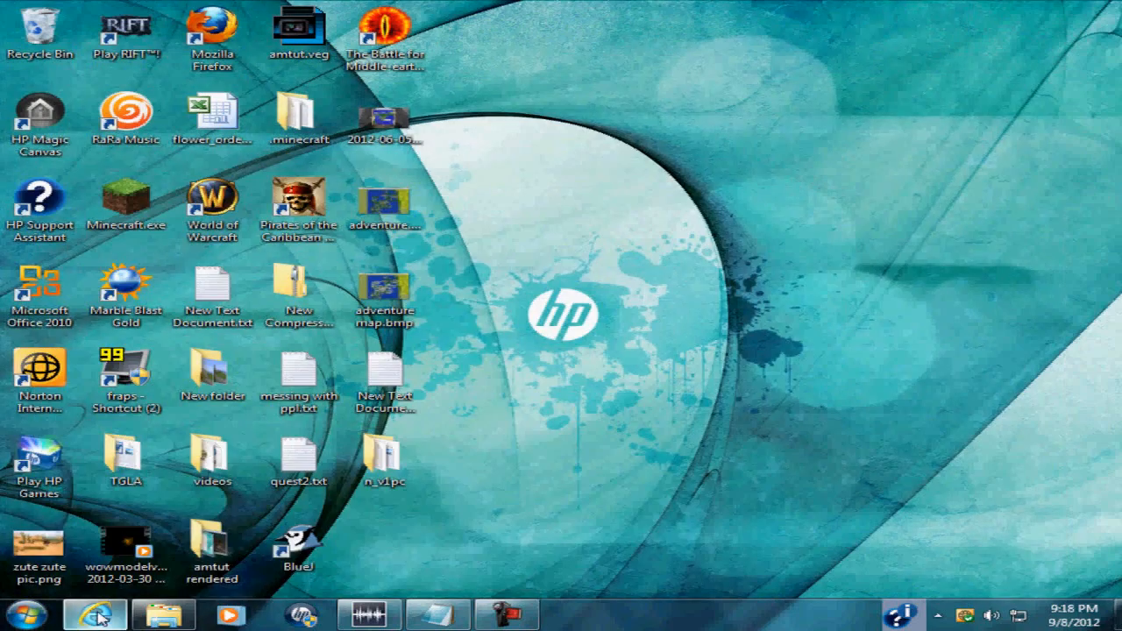
Launch SockMonkey ScriptMaker, open 00031kill.scr from the Amtut2 module's scr folder, and select its "return and SKIP default" line.
{"action": "left_click", "coordinate": [27, 615]}
{"action": "left_click", "coordinate": [124, 406]}
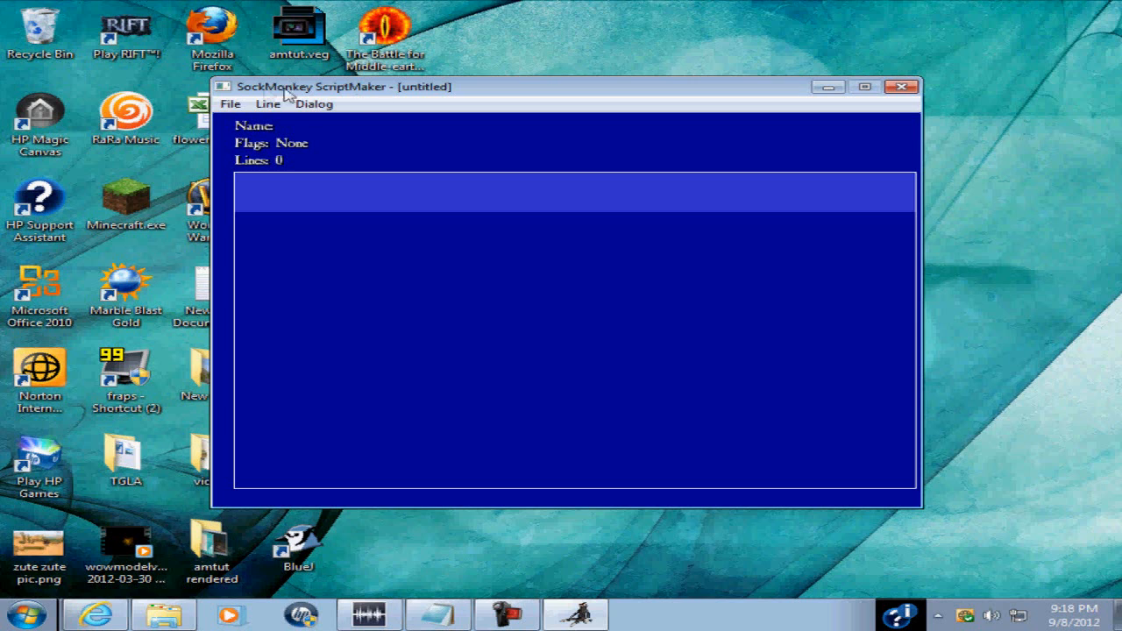
{"action": "left_click", "coordinate": [231, 105]}
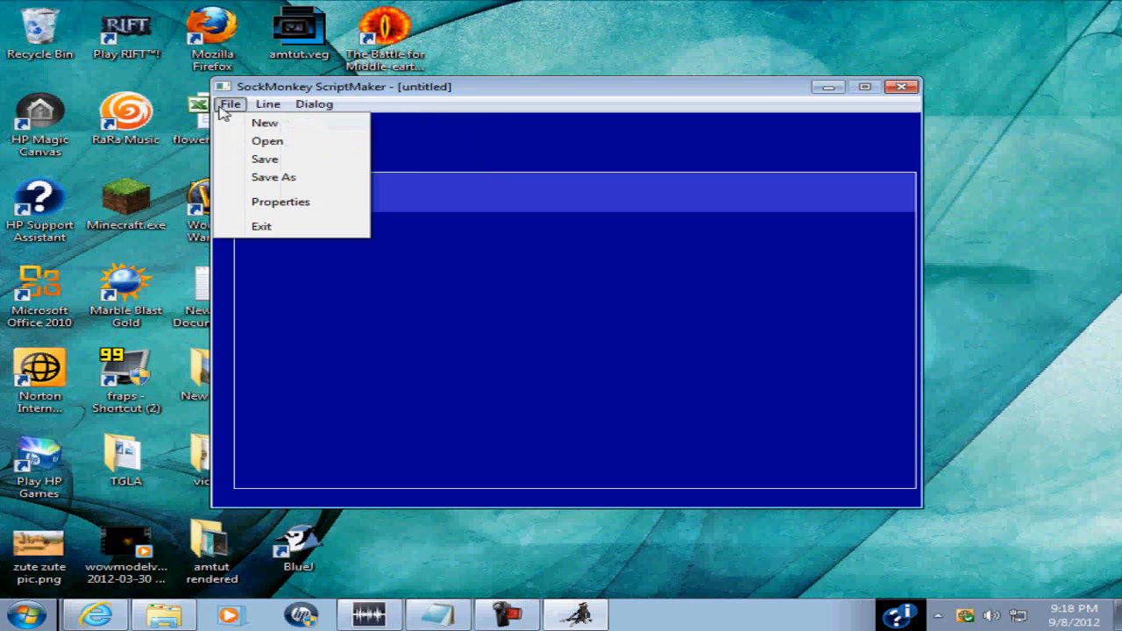
{"action": "left_click", "coordinate": [265, 141]}
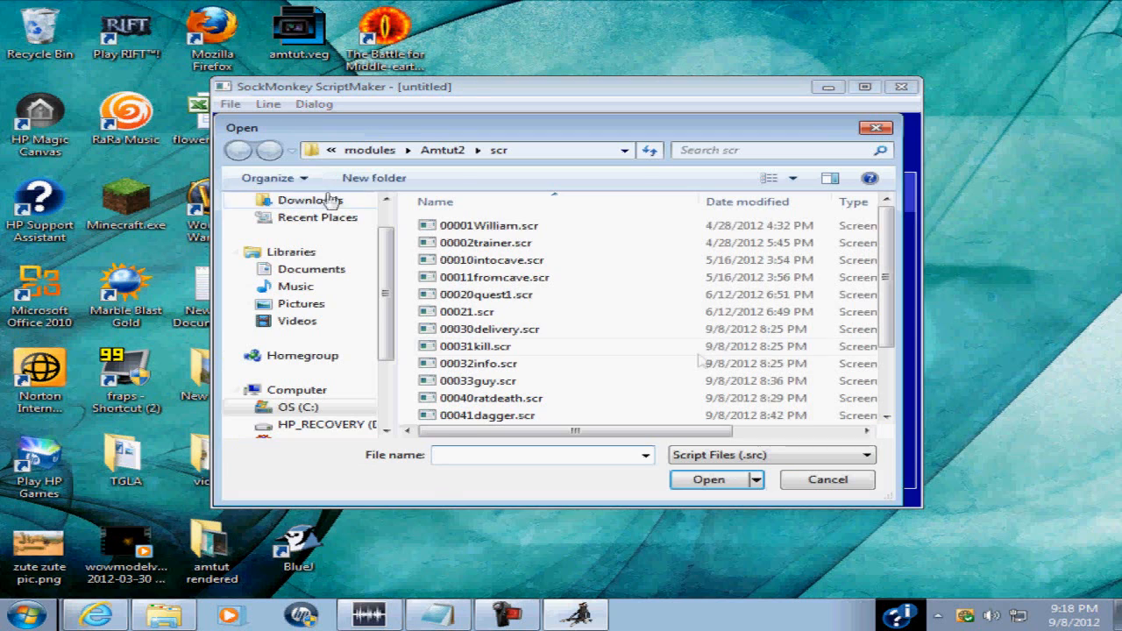
{"action": "left_click", "coordinate": [528, 349]}
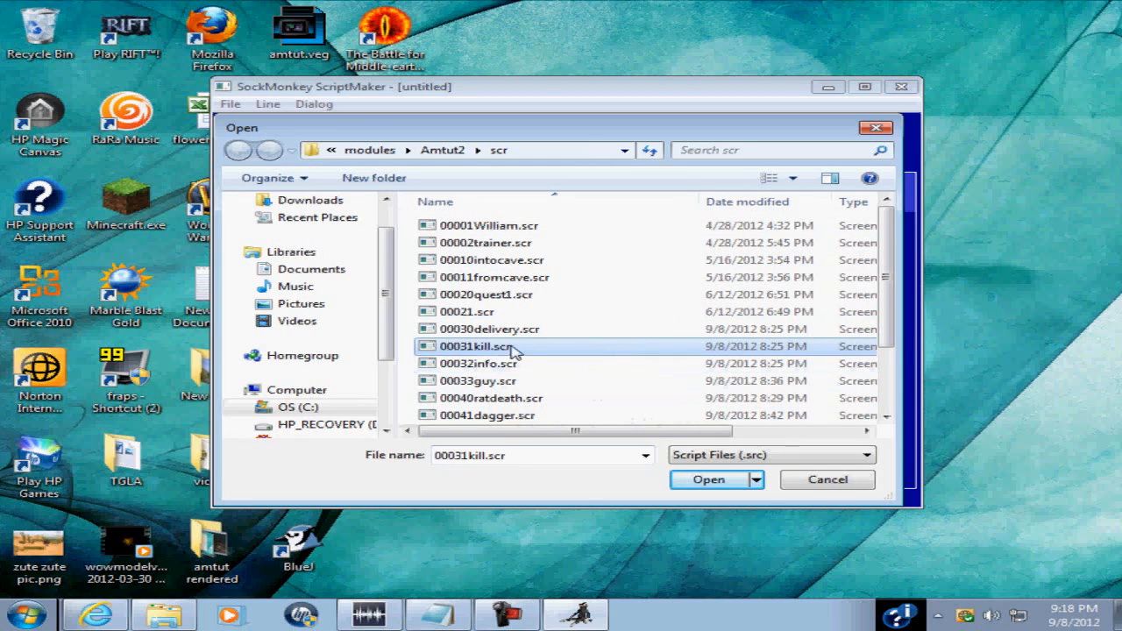
{"action": "left_click", "coordinate": [694, 482]}
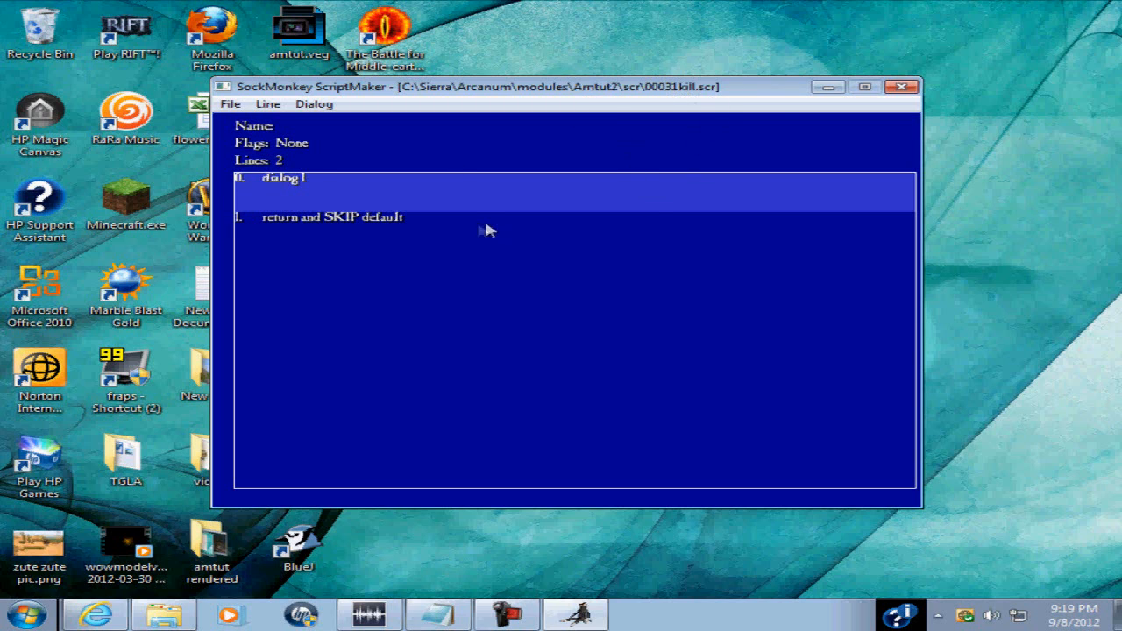
{"action": "left_click", "coordinate": [332, 218]}
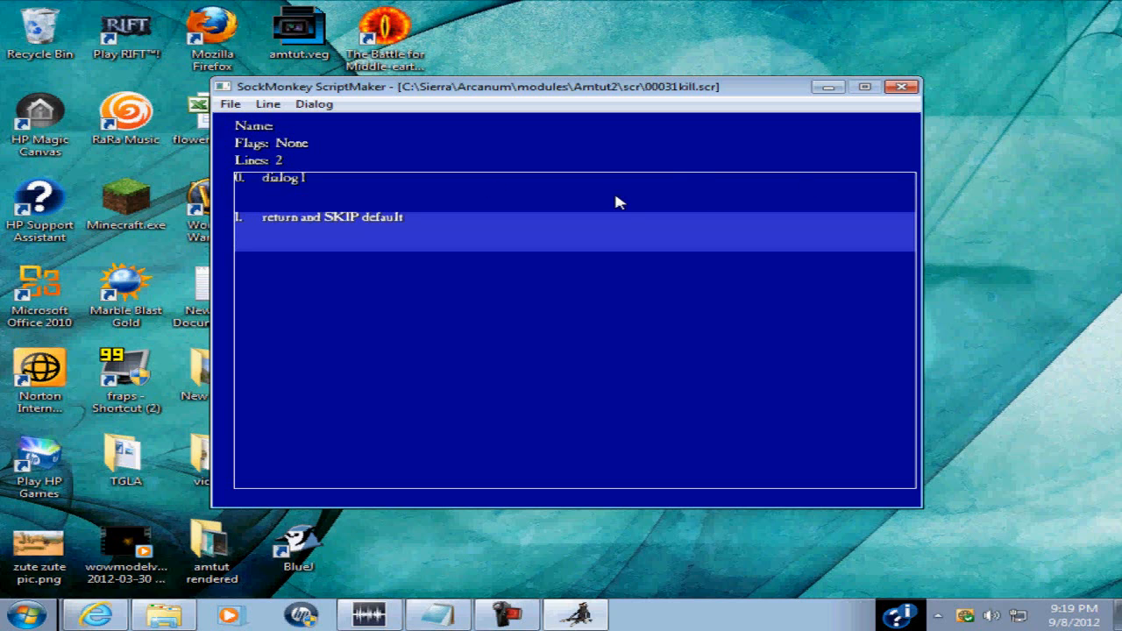
Open 00040ratdeath.scr from the Amtut2 scr folder and select its line setting the PC Triggerer's quest 1000 to state 3.
{"action": "left_click", "coordinate": [232, 105]}
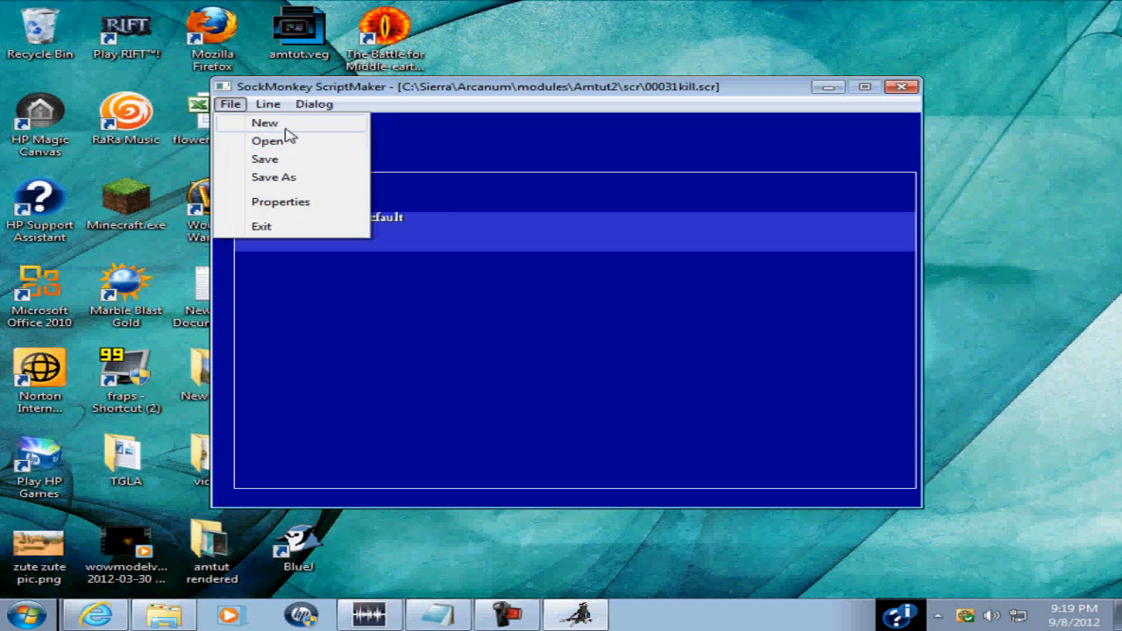
{"action": "left_click", "coordinate": [291, 142]}
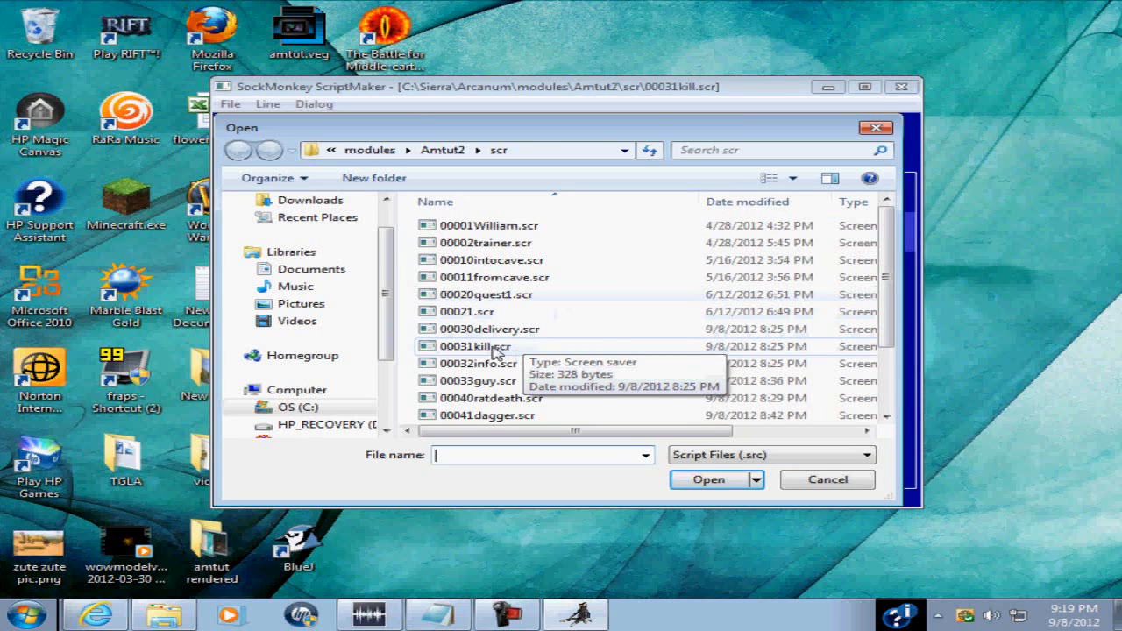
{"action": "mouse_move", "coordinate": [886, 307]}
{"action": "left_mouse_down"}
{"action": "mouse_move", "coordinate": [905, 354]}
{"action": "mouse_move", "coordinate": [899, 318]}
{"action": "left_mouse_up"}
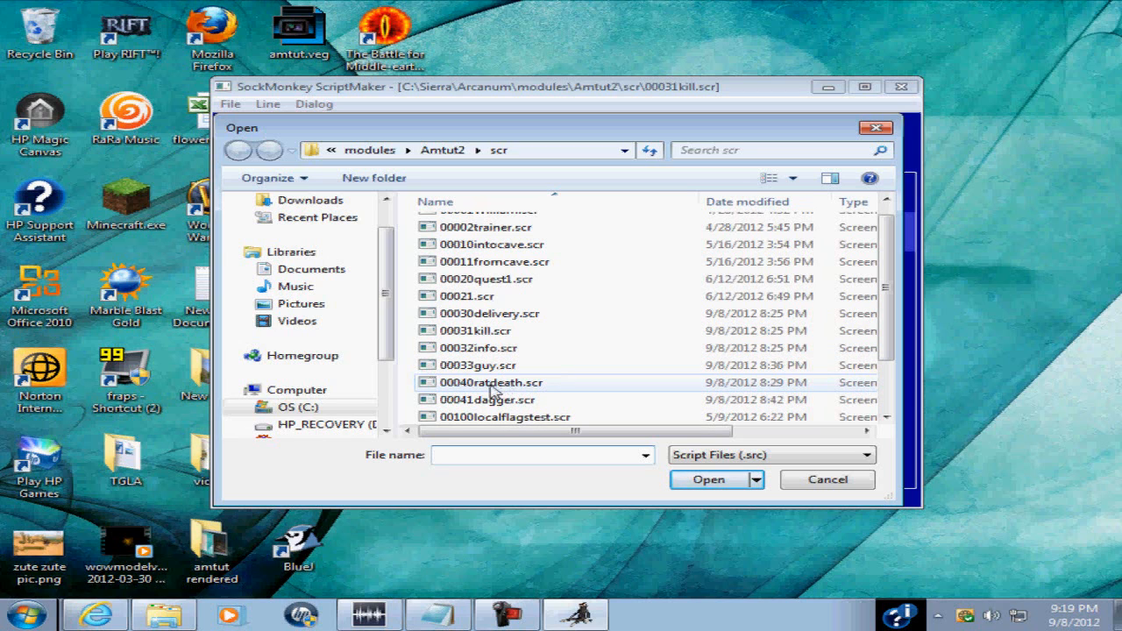
{"action": "left_click", "coordinate": [505, 387]}
{"action": "left_click", "coordinate": [704, 481]}
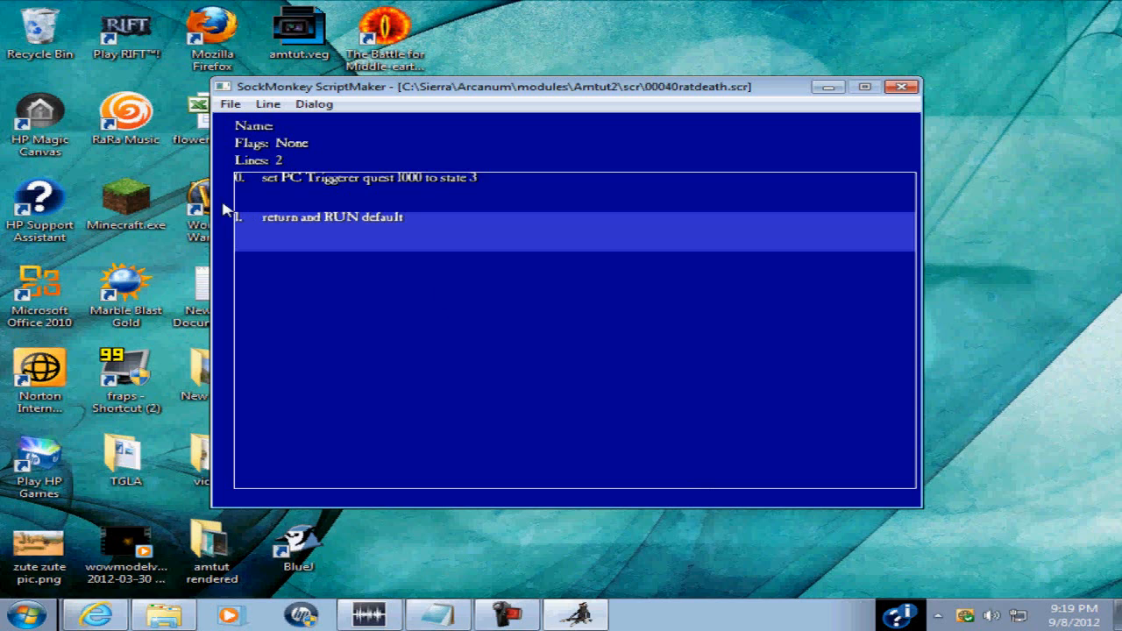
{"action": "left_click", "coordinate": [321, 195]}
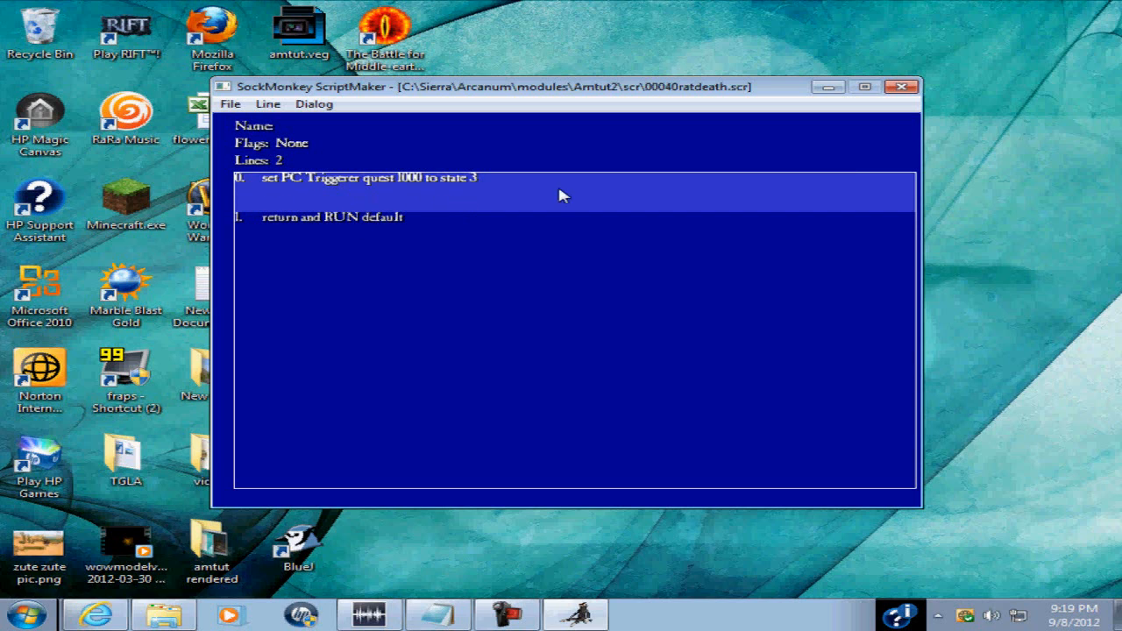
Look up the actions beginning with "set" in the action choices for line 0, and cancel without picking one.
{"action": "left_click", "coordinate": [267, 104]}
{"action": "left_click", "coordinate": [307, 125]}
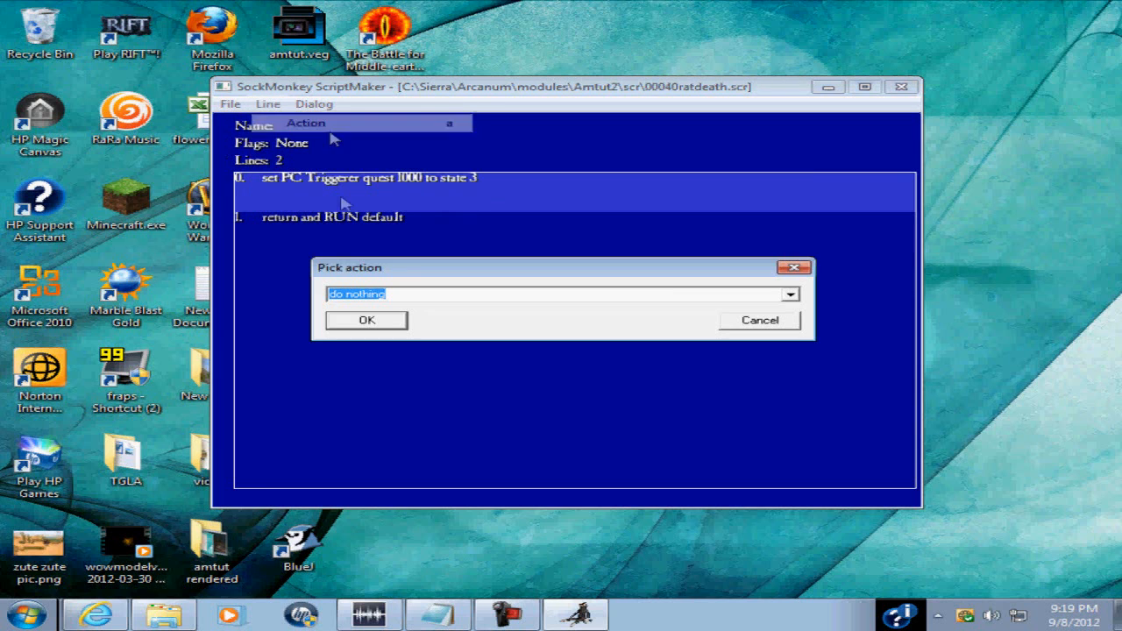
{"action": "left_click", "coordinate": [790, 294]}
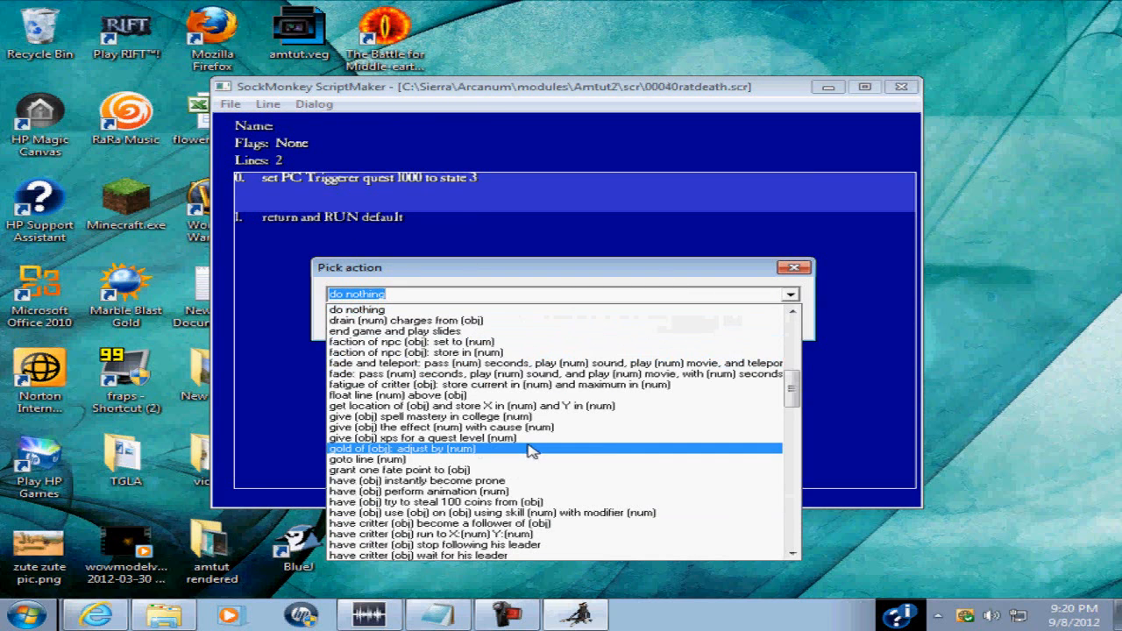
{"action": "type", "text": "set"}
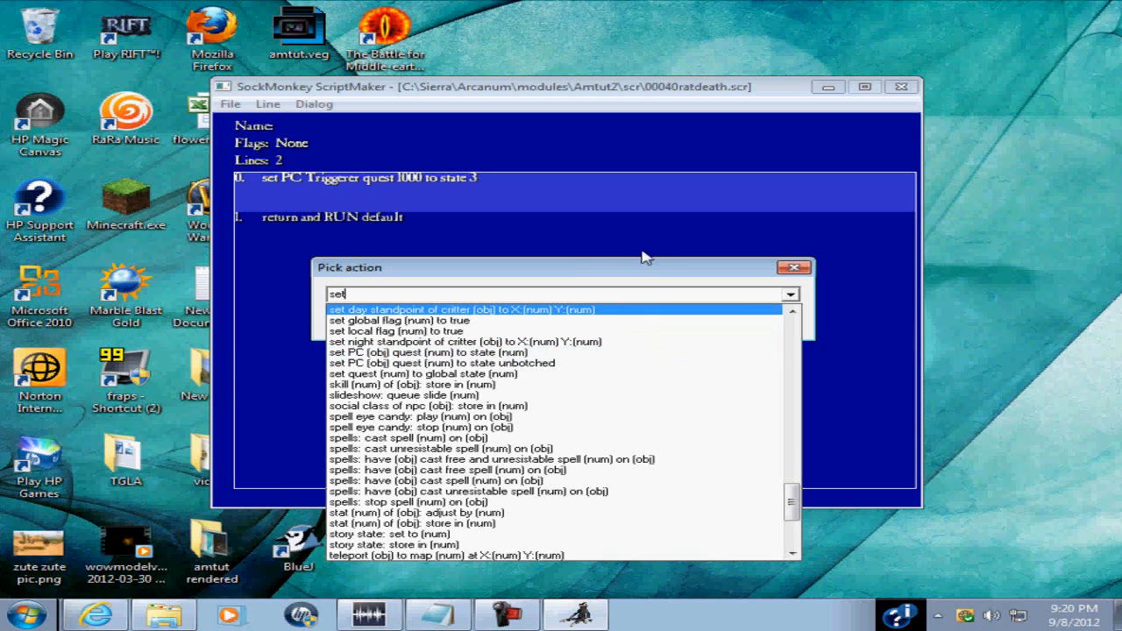
{"action": "left_click", "coordinate": [799, 270]}
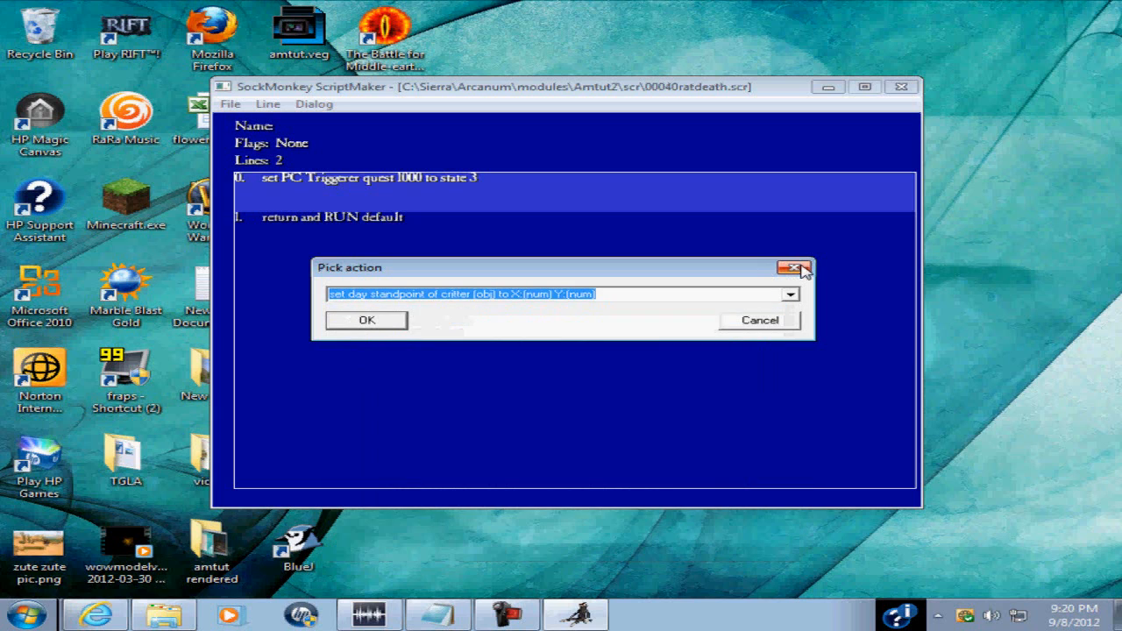
{"action": "left_click", "coordinate": [755, 323]}
Review the "return and RUN default" line and the quest state line of the rat death script, and close ScriptMaker.
{"action": "left_click", "coordinate": [347, 235]}
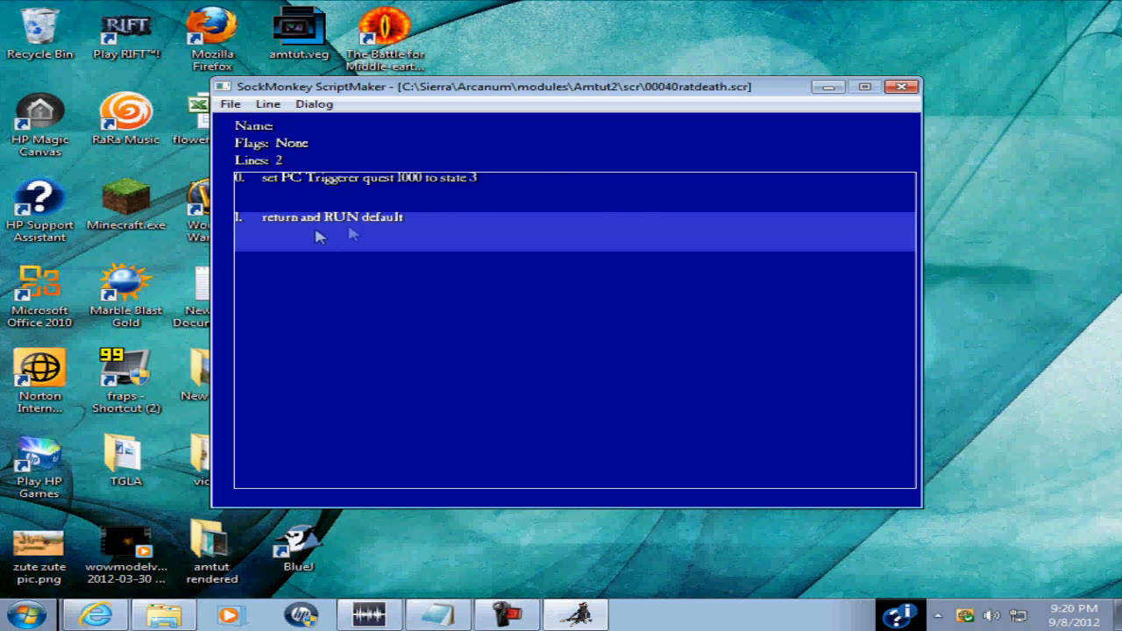
{"action": "left_click", "coordinate": [344, 188]}
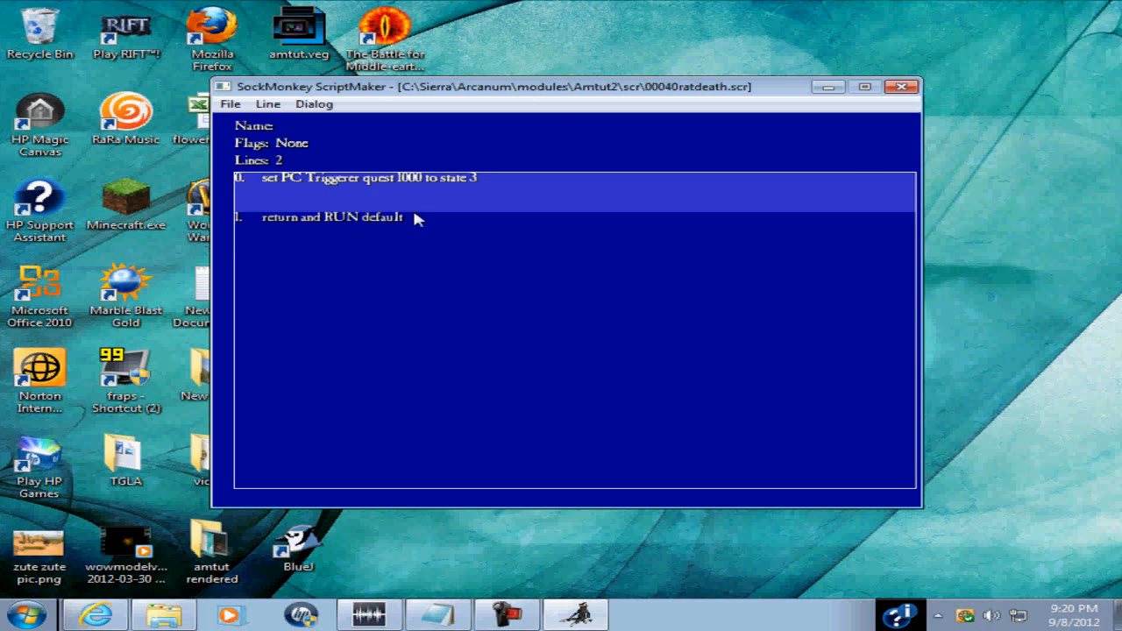
{"action": "left_click", "coordinate": [901, 87]}
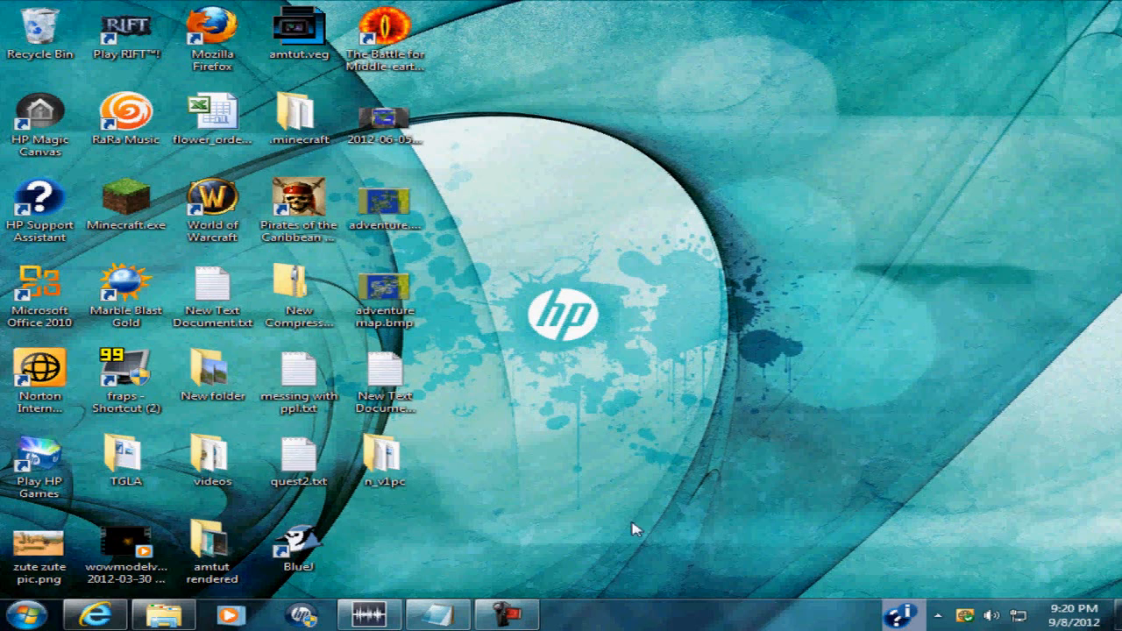
Switch to Windows Explorer, open gamequest.mes from the Amtut2 module's Rules folder, and move its window off the file list.
{"action": "left_click", "coordinate": [163, 616]}
{"action": "left_click", "coordinate": [356, 409]}
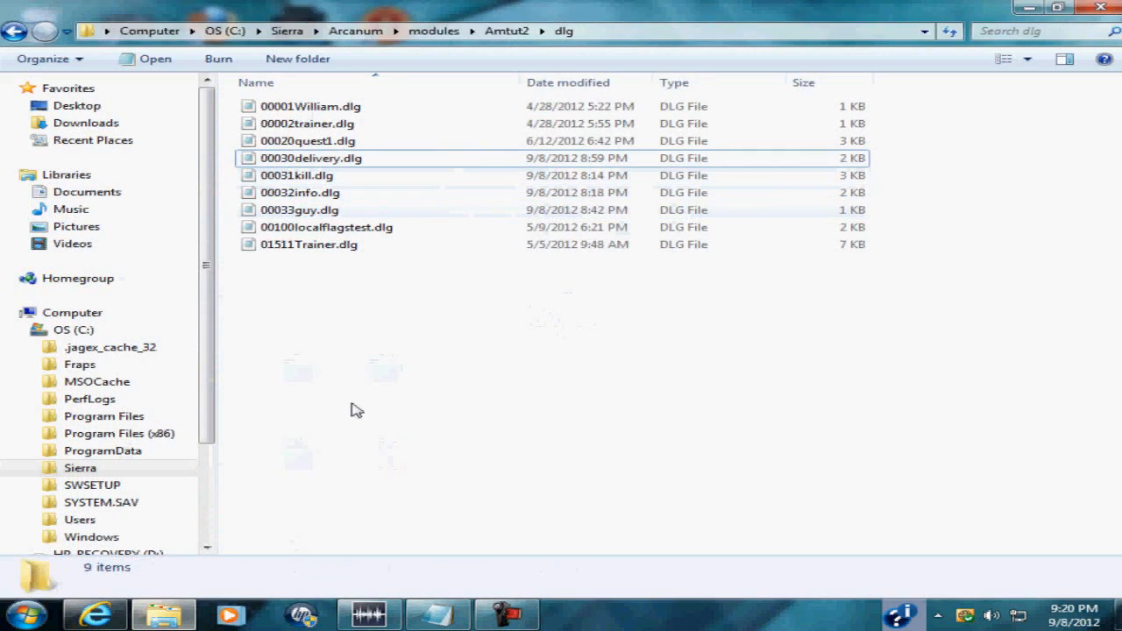
{"action": "left_click", "coordinate": [13, 31]}
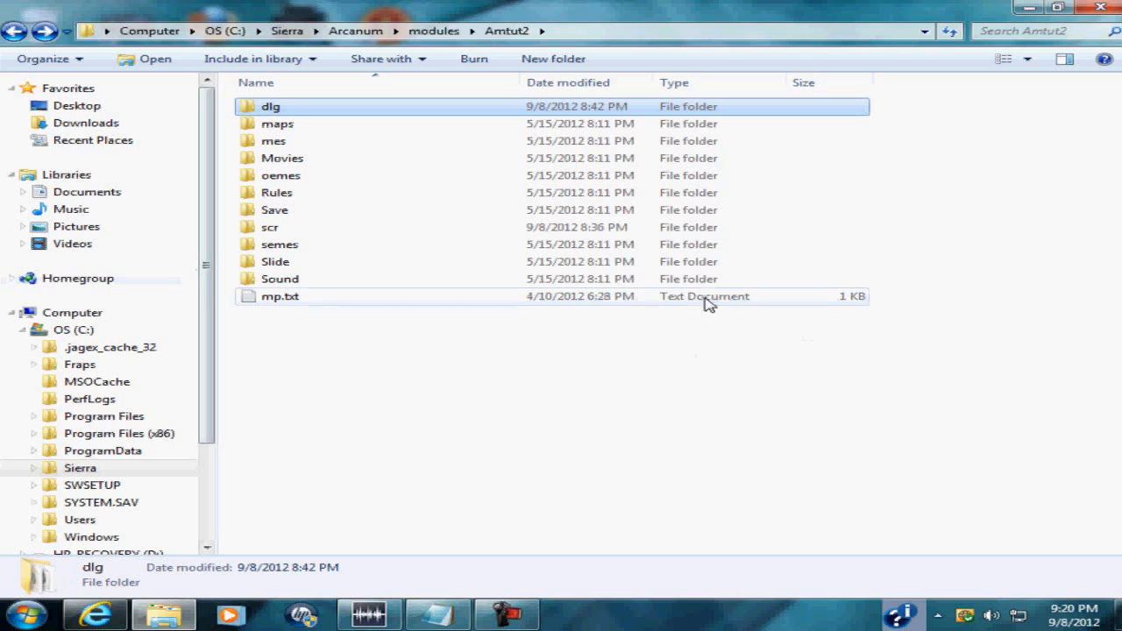
{"action": "double_click", "coordinate": [333, 197]}
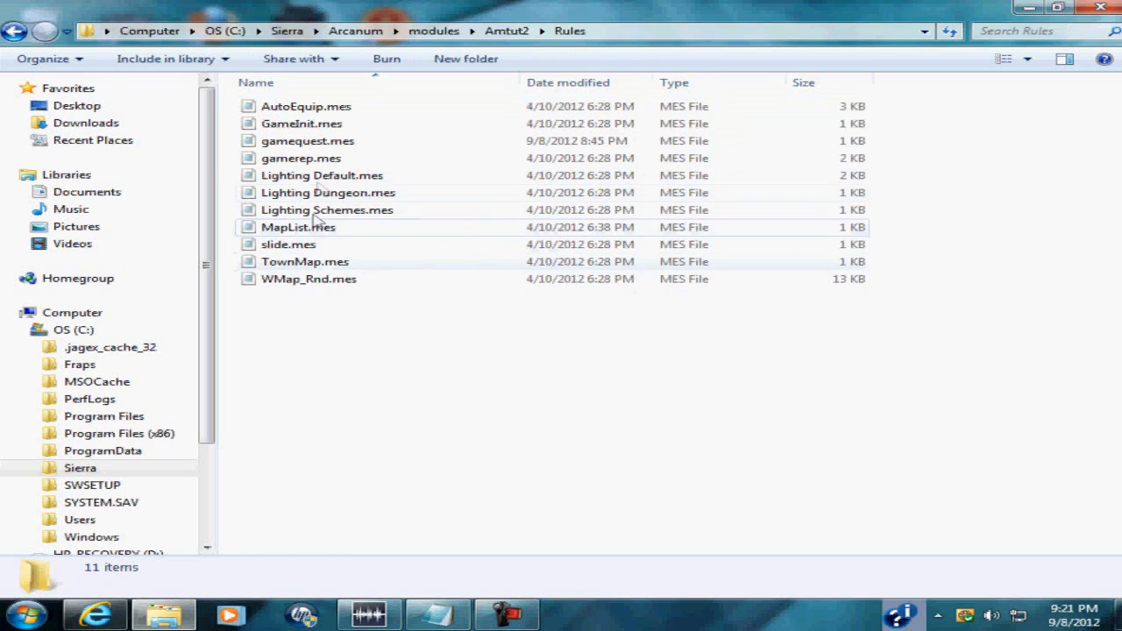
{"action": "left_click", "coordinate": [337, 144]}
{"action": "double_click", "coordinate": [338, 144]}
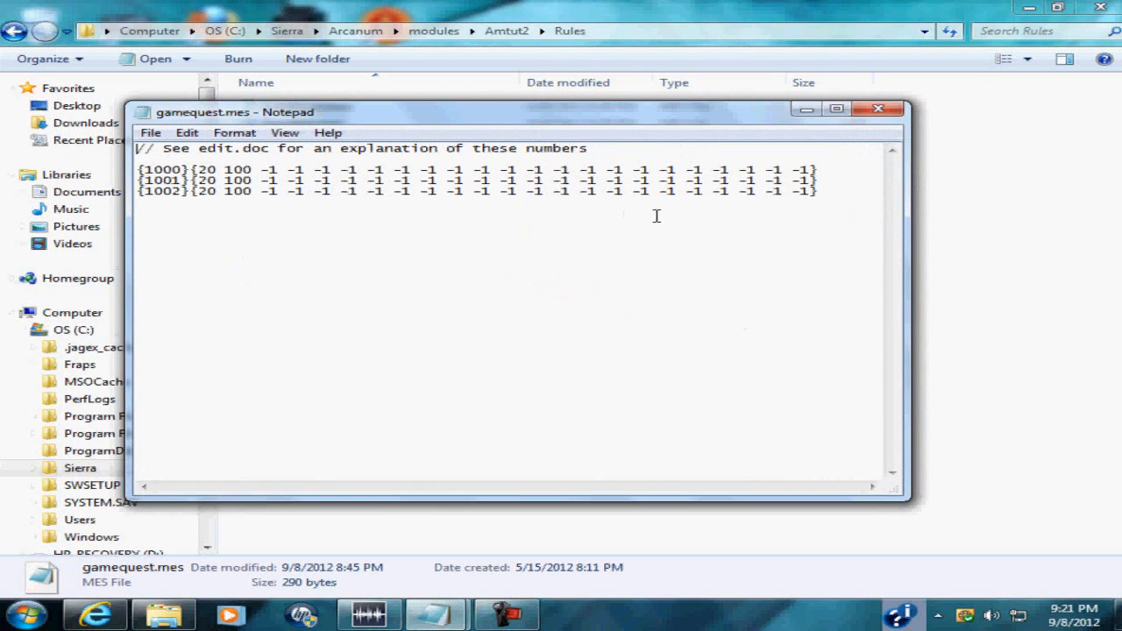
{"action": "left_click_drag", "start_coordinate": [596, 121], "coordinate": [730, 192]}
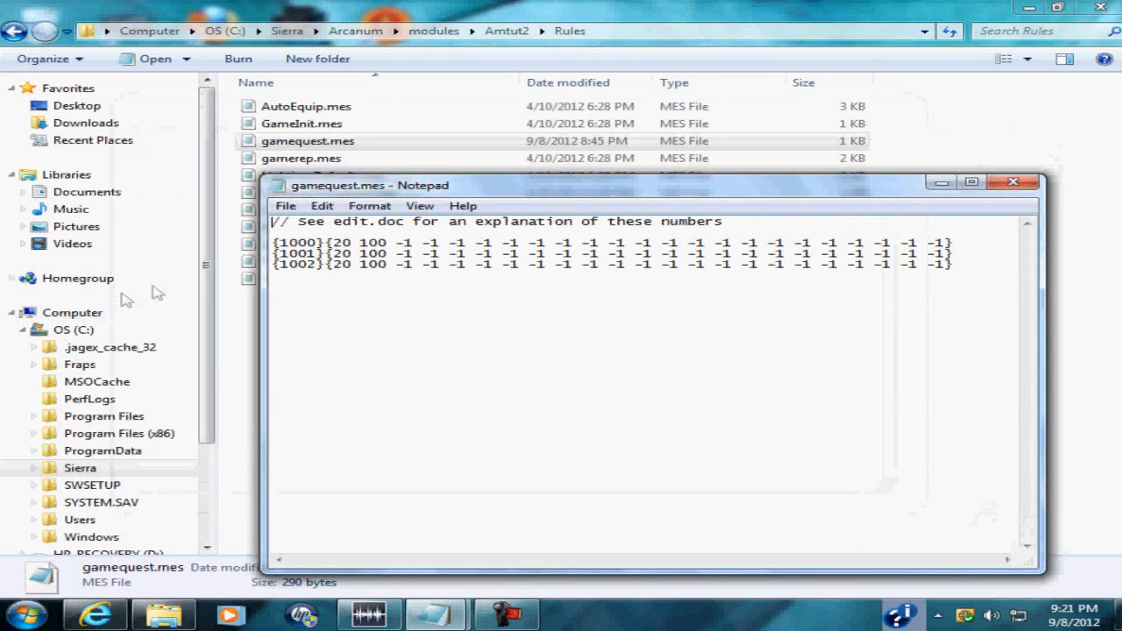
Highlight the quest numbers 1001, 1002 and 1000 at the start of the gamequest.mes lines.
{"action": "left_click_drag", "start_coordinate": [316, 246], "coordinate": [280, 253]}
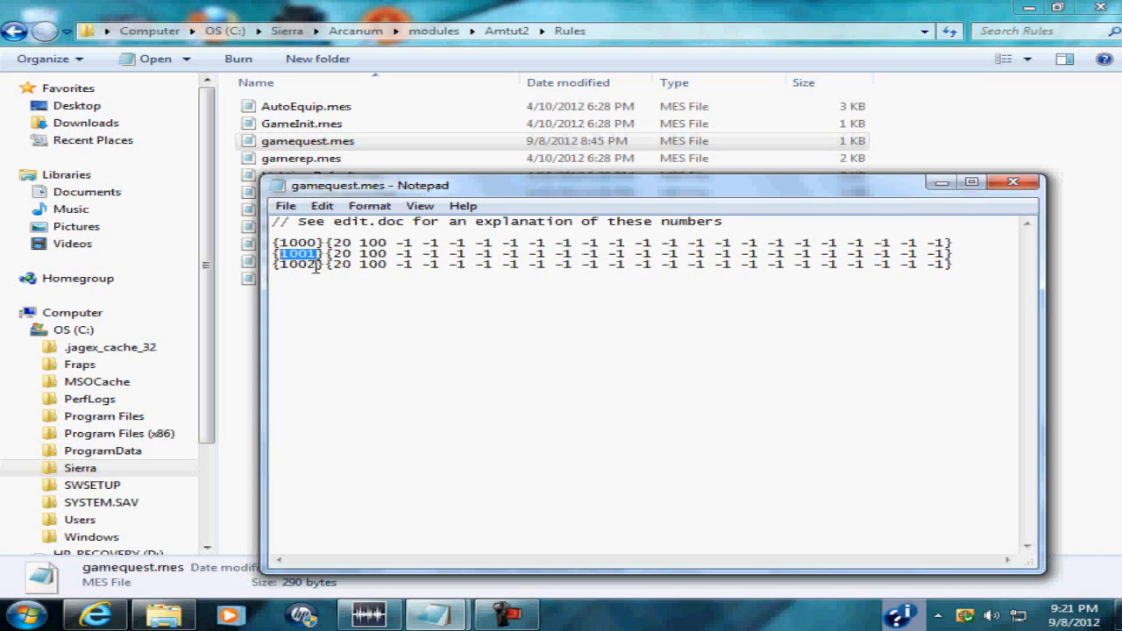
{"action": "left_click_drag", "start_coordinate": [318, 264], "coordinate": [279, 264]}
{"action": "left_click", "coordinate": [332, 294]}
{"action": "left_click_drag", "start_coordinate": [317, 263], "coordinate": [301, 243]}
{"action": "left_click", "coordinate": [291, 245]}
{"action": "left_click_drag", "start_coordinate": [287, 244], "coordinate": [316, 246]}
{"action": "double_click", "coordinate": [317, 243]}
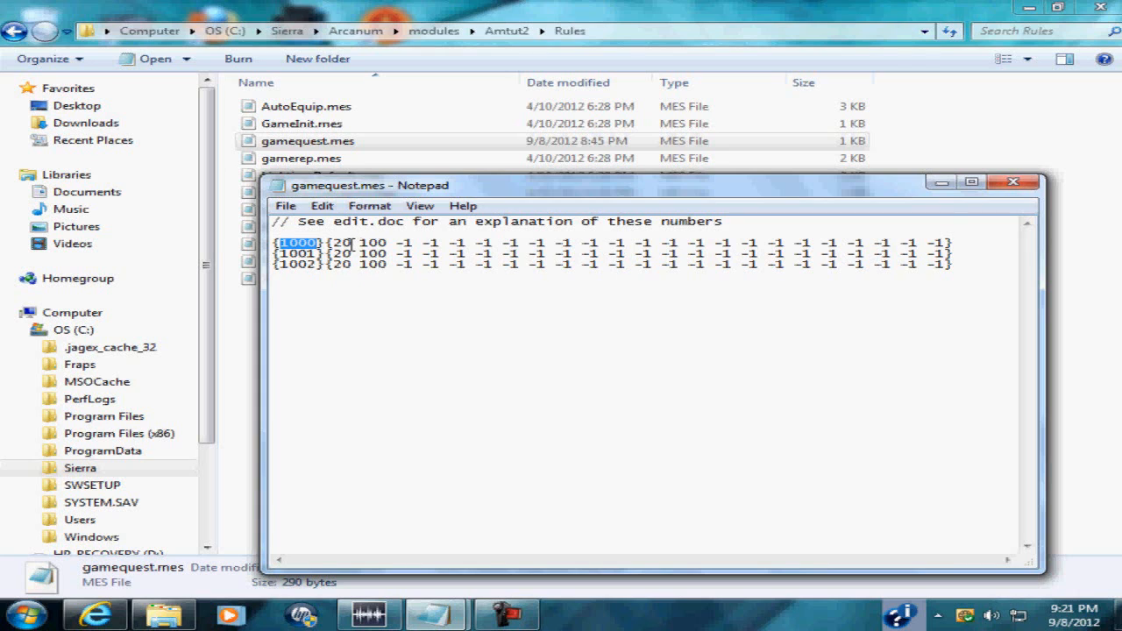
Highlight the run of -1 values in quest 1000's line, followed by its leading "20 100" values and the 20 alone.
{"action": "left_click_drag", "start_coordinate": [397, 243], "coordinate": [942, 252]}
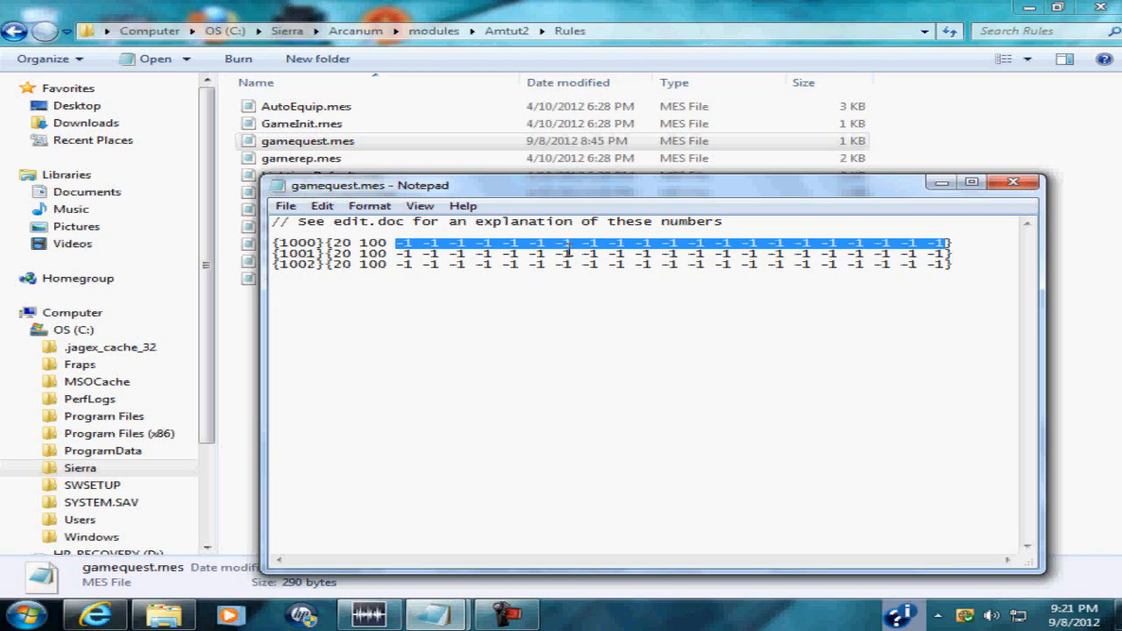
{"action": "left_click", "coordinate": [390, 243]}
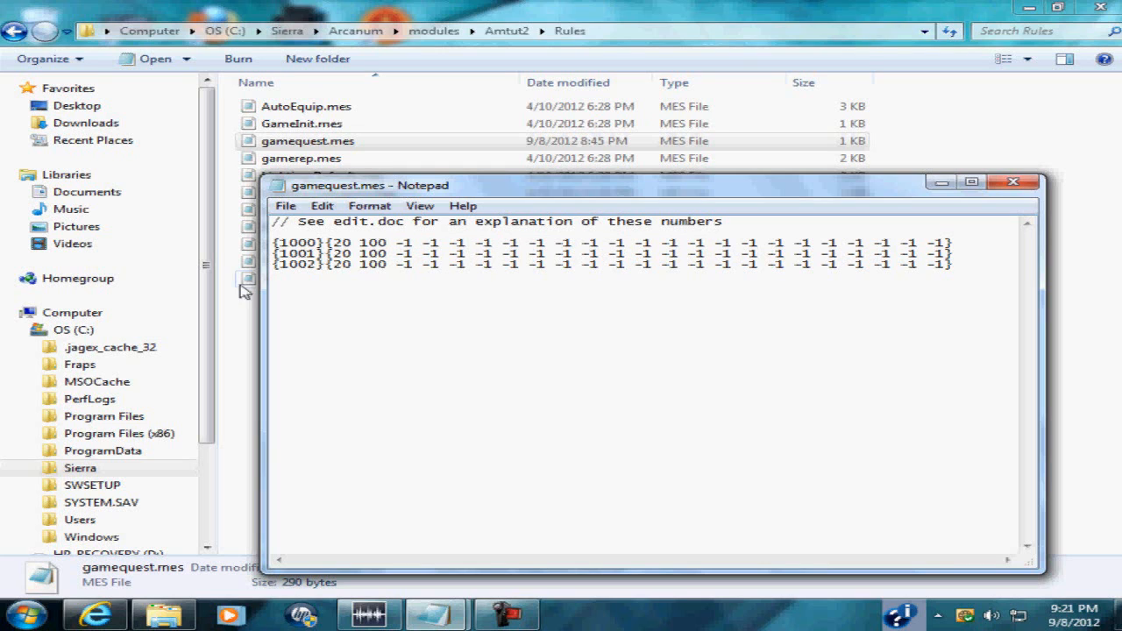
{"action": "left_click_drag", "start_coordinate": [387, 242], "coordinate": [332, 243]}
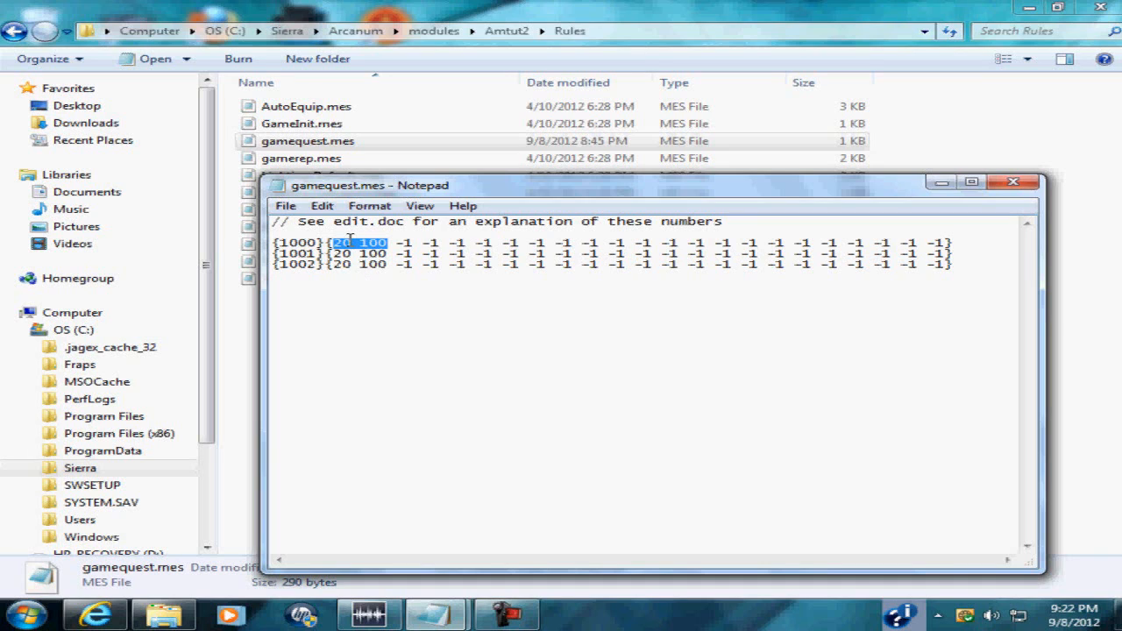
{"action": "left_click_drag", "start_coordinate": [351, 243], "coordinate": [338, 243]}
{"action": "left_click", "coordinate": [339, 253]}
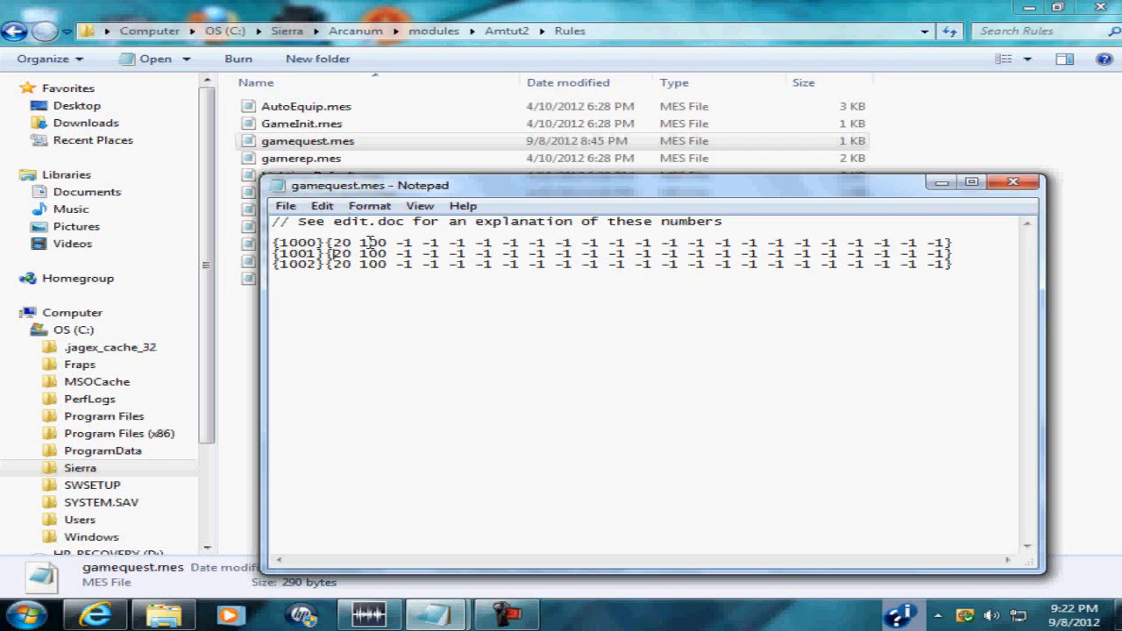
Highlight the second value, 100, in quest 1000's line and place the text cursor before it.
{"action": "left_click", "coordinate": [364, 242]}
{"action": "left_click_drag", "start_coordinate": [361, 242], "coordinate": [389, 244]}
{"action": "left_click_drag", "start_coordinate": [388, 241], "coordinate": [362, 242]}
{"action": "left_click", "coordinate": [372, 243]}
{"action": "left_click_drag", "start_coordinate": [387, 243], "coordinate": [362, 252]}
{"action": "left_click_drag", "start_coordinate": [386, 243], "coordinate": [360, 243]}
{"action": "left_click", "coordinate": [362, 242]}
Try -100 and 500 as the second value of quest 1000, restoring it to 100.
{"action": "type", "text": "-"}
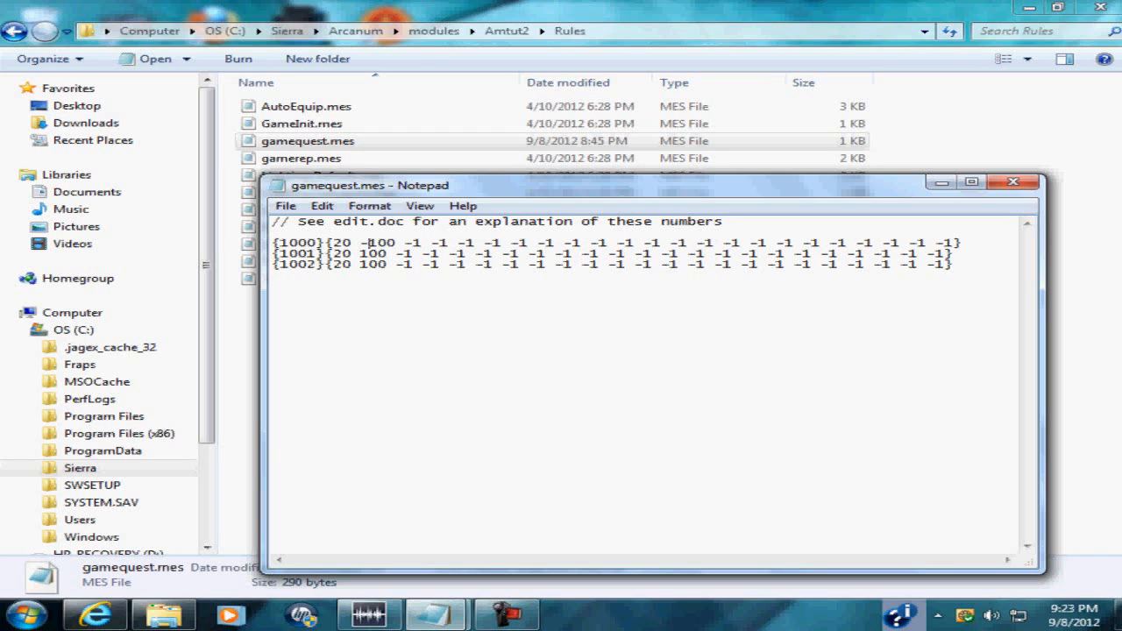
{"action": "key", "text": "BackSpace"}
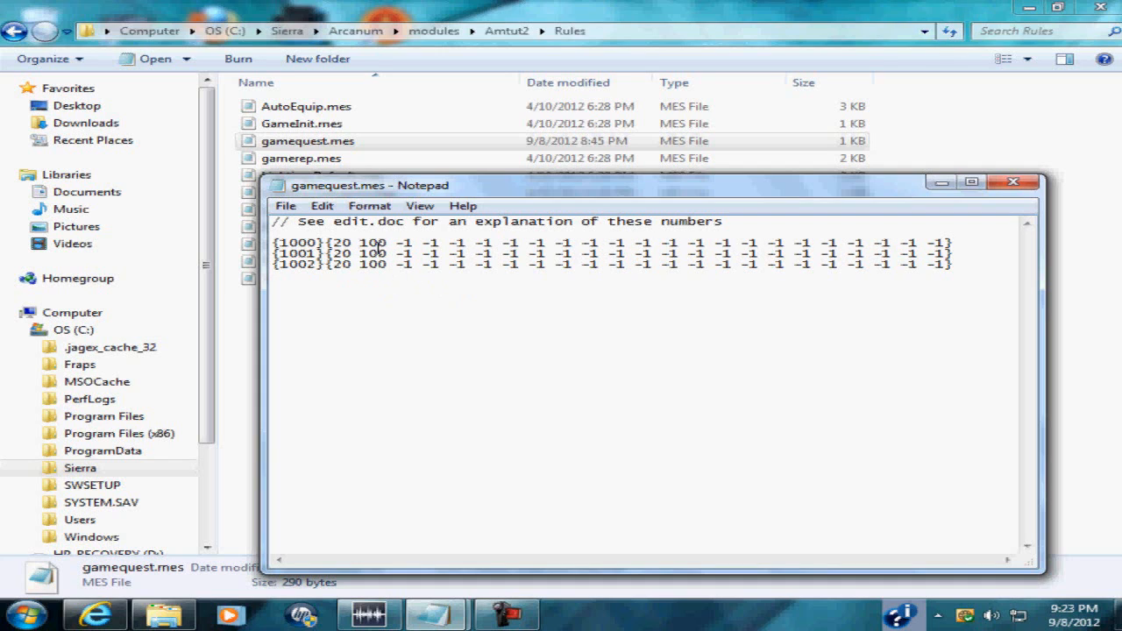
{"action": "left_click", "coordinate": [370, 252]}
{"action": "left_click", "coordinate": [368, 237]}
{"action": "left_click", "coordinate": [368, 241]}
{"action": "key", "text": "BackSpace"}
{"action": "type", "text": "5"}
{"action": "key", "text": "BackSpace"}
{"action": "type", "text": "1"}
Close gamequest.mes, saving the changes.
{"action": "left_click", "coordinate": [1012, 185]}
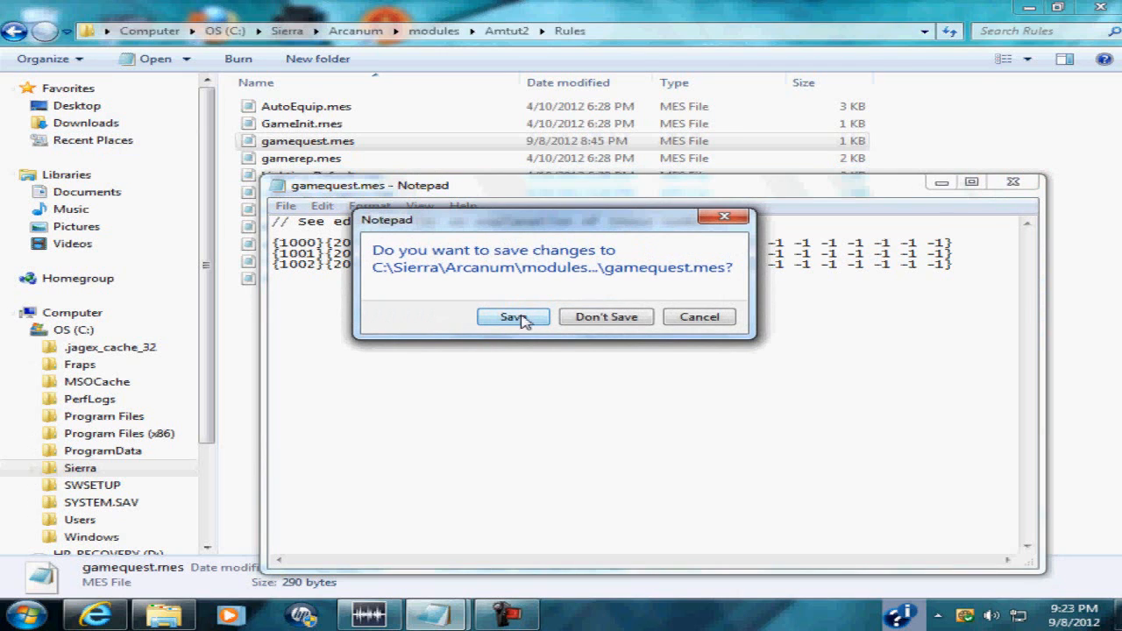
{"action": "left_click_drag", "start_coordinate": [530, 225], "coordinate": [569, 332]}
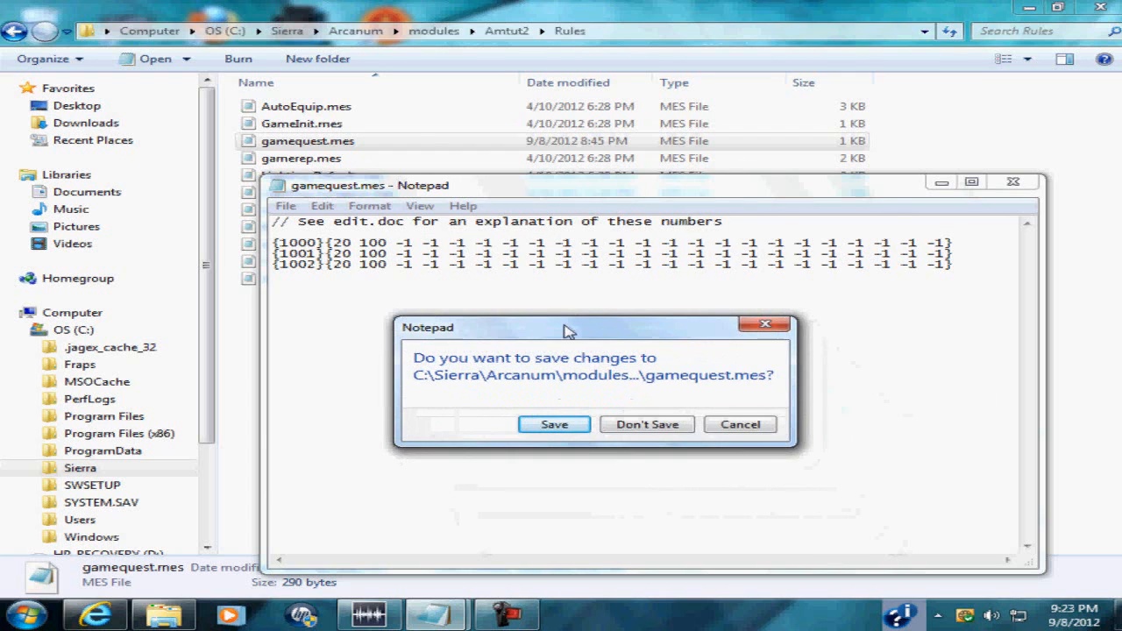
{"action": "left_click", "coordinate": [552, 425]}
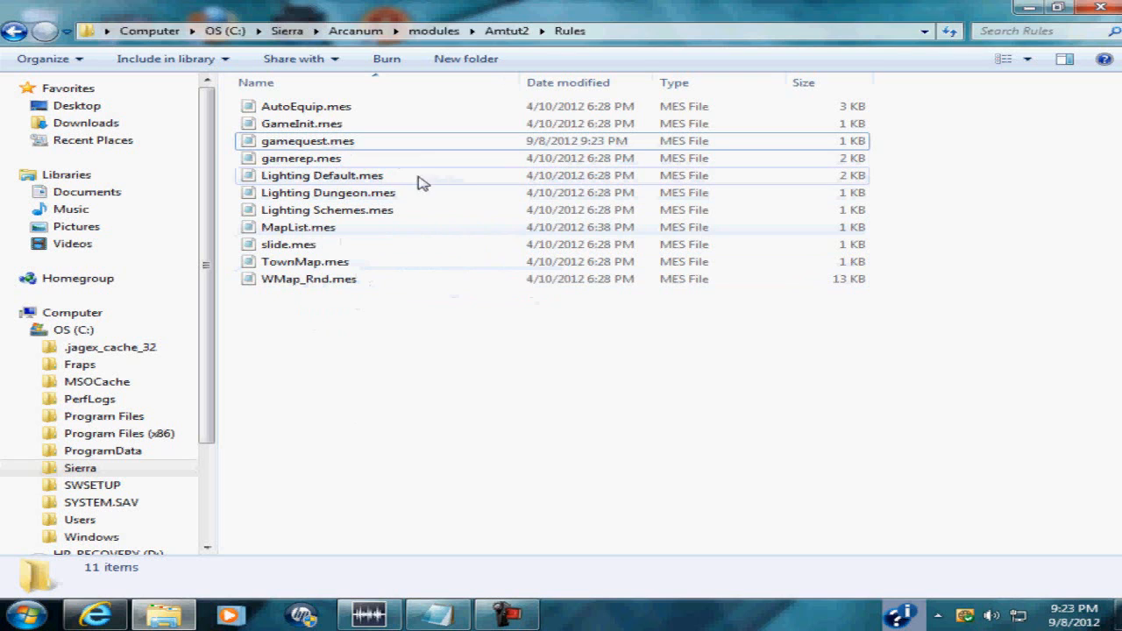
Open gamequestlog.mes from the Amtut2 module's mes folder.
{"action": "left_click", "coordinate": [28, 32]}
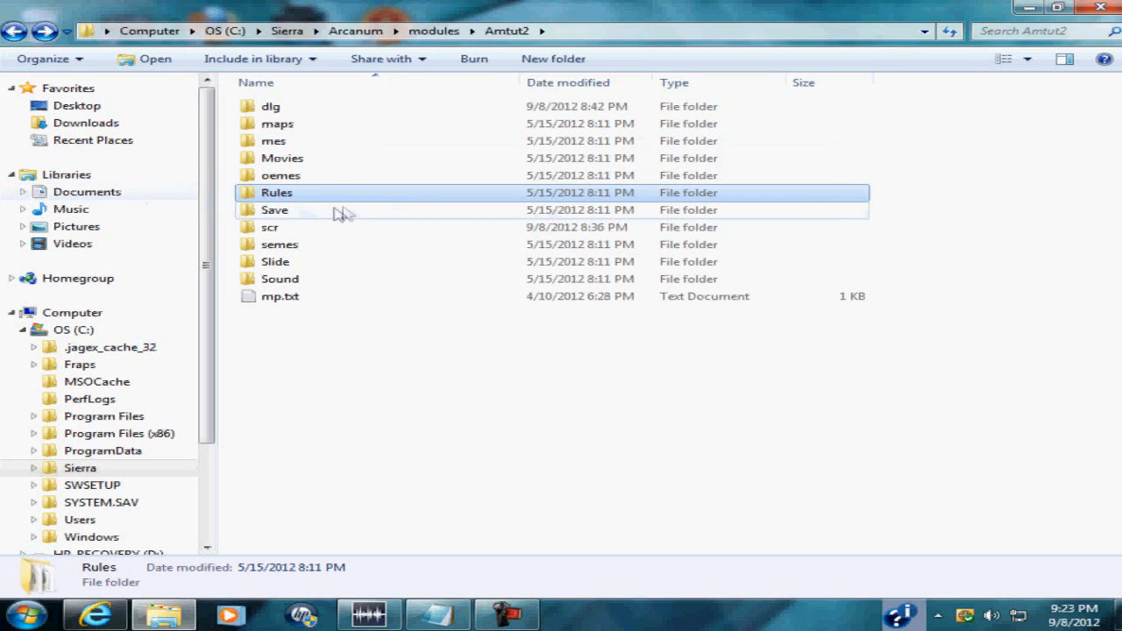
{"action": "double_click", "coordinate": [294, 145]}
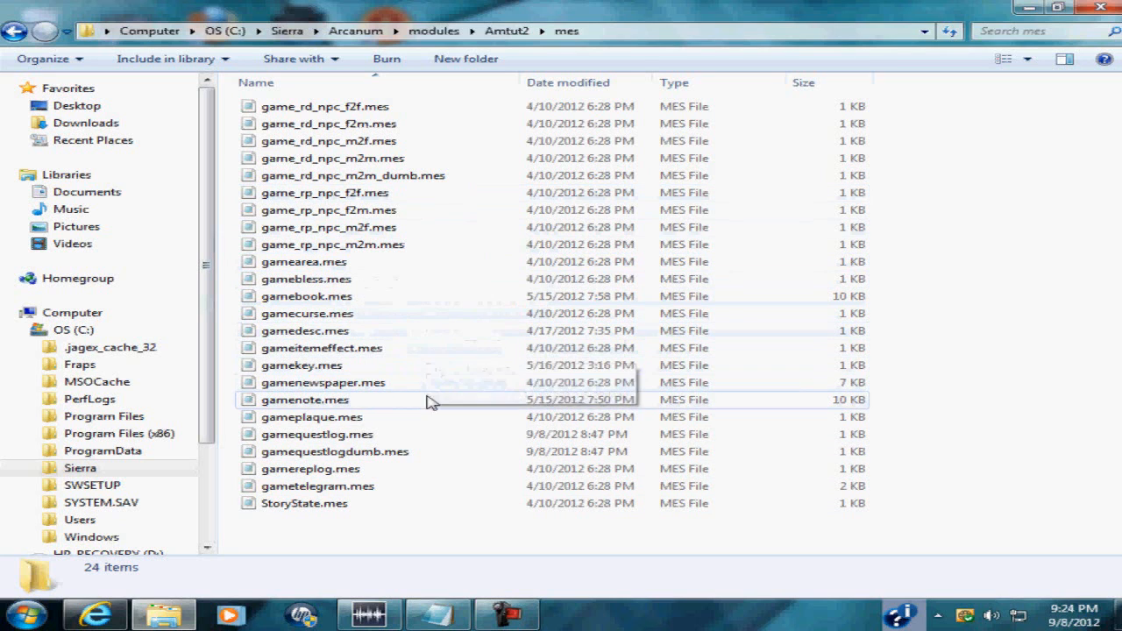
{"action": "double_click", "coordinate": [357, 434]}
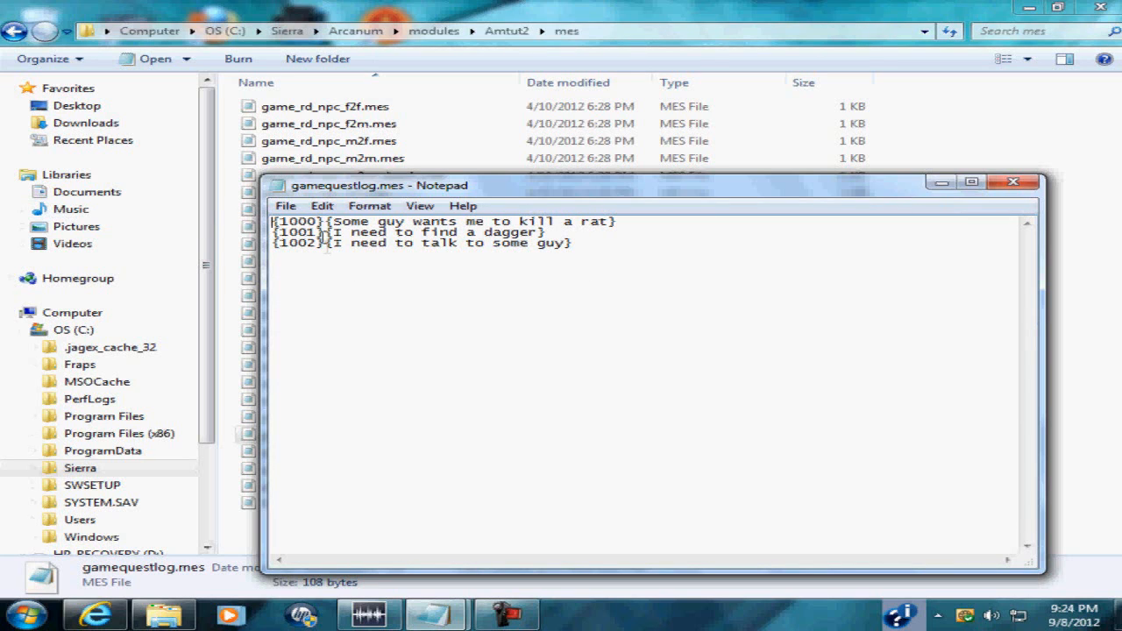
Highlight quest number 1000 and its log text "Some guy wants me to kill a rat", and close gamequestlog.mes.
{"action": "left_click_drag", "start_coordinate": [319, 221], "coordinate": [279, 222]}
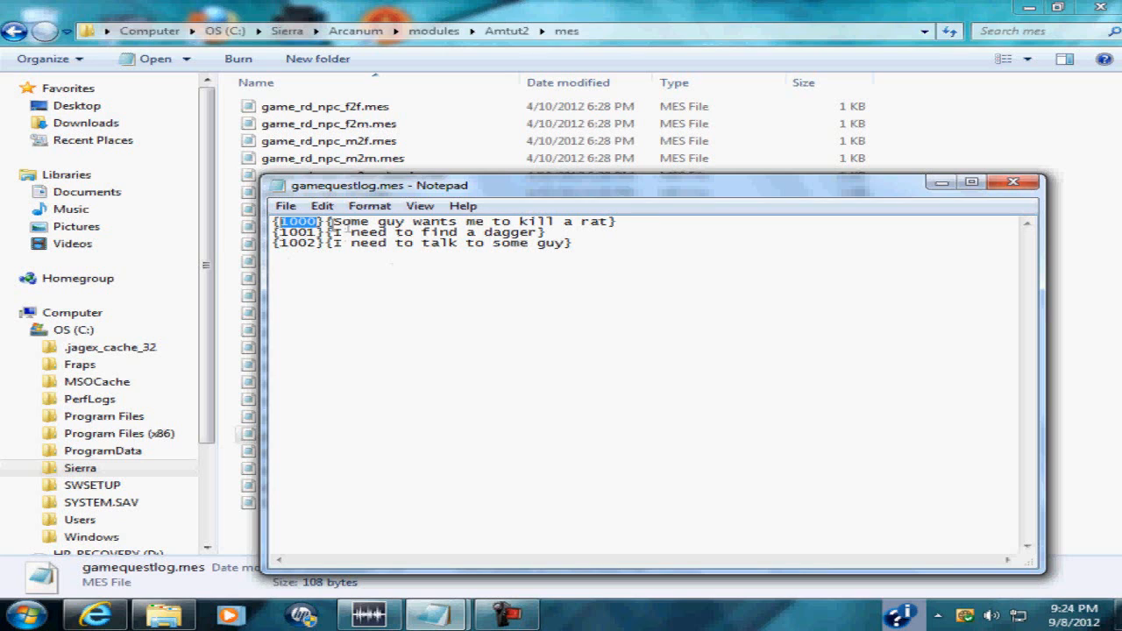
{"action": "left_click", "coordinate": [334, 222]}
{"action": "left_click_drag", "start_coordinate": [334, 222], "coordinate": [610, 223]}
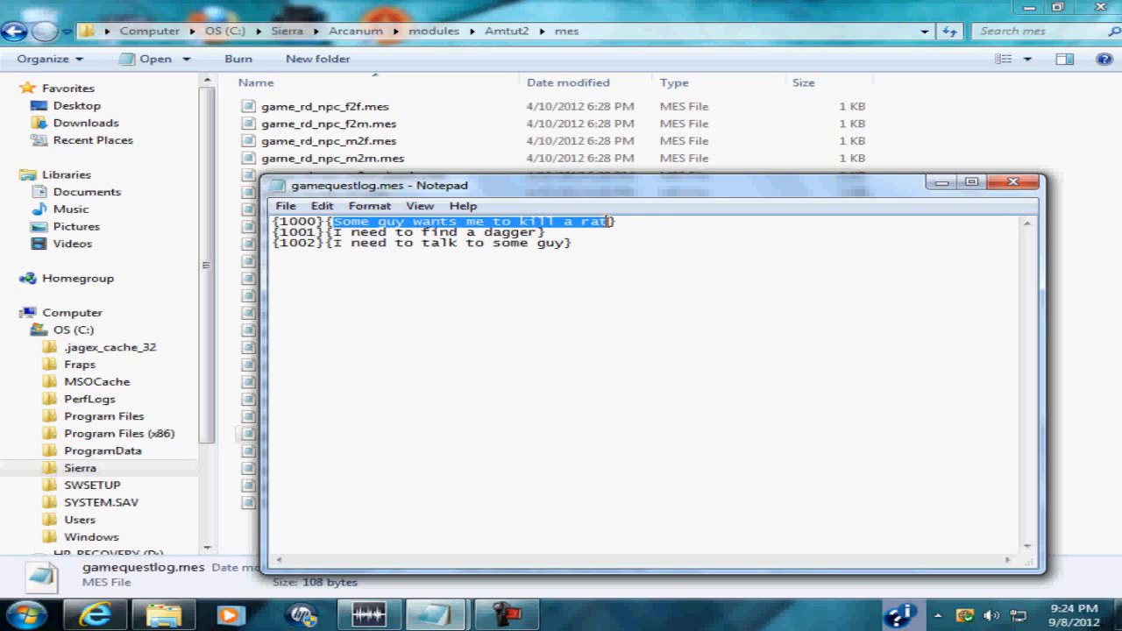
{"action": "left_click", "coordinate": [660, 226]}
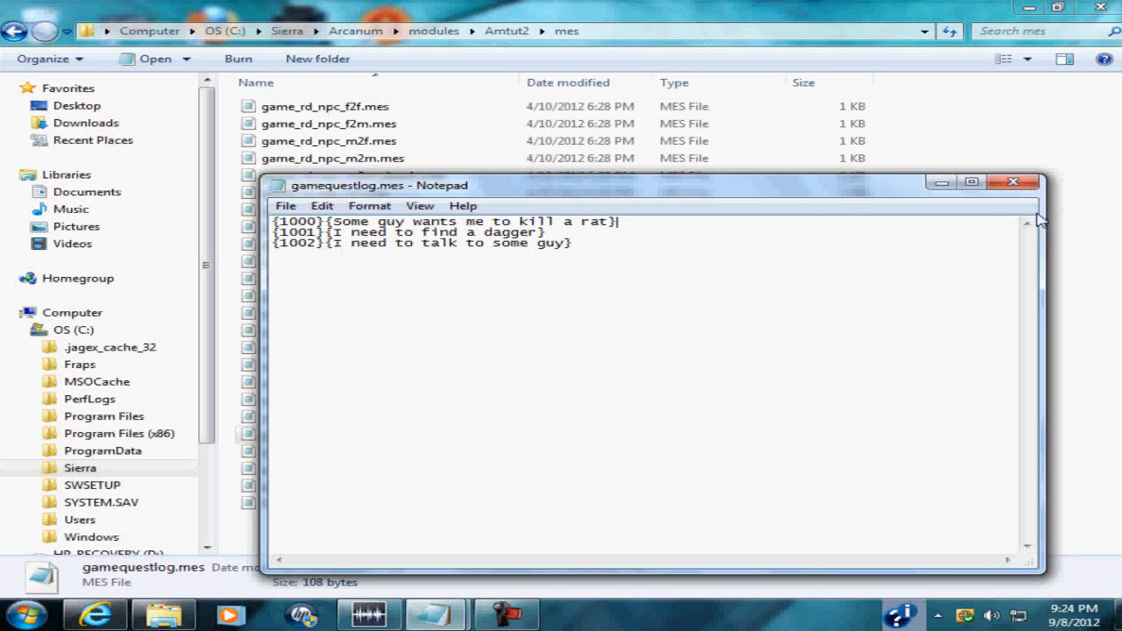
{"action": "left_click", "coordinate": [1012, 182]}
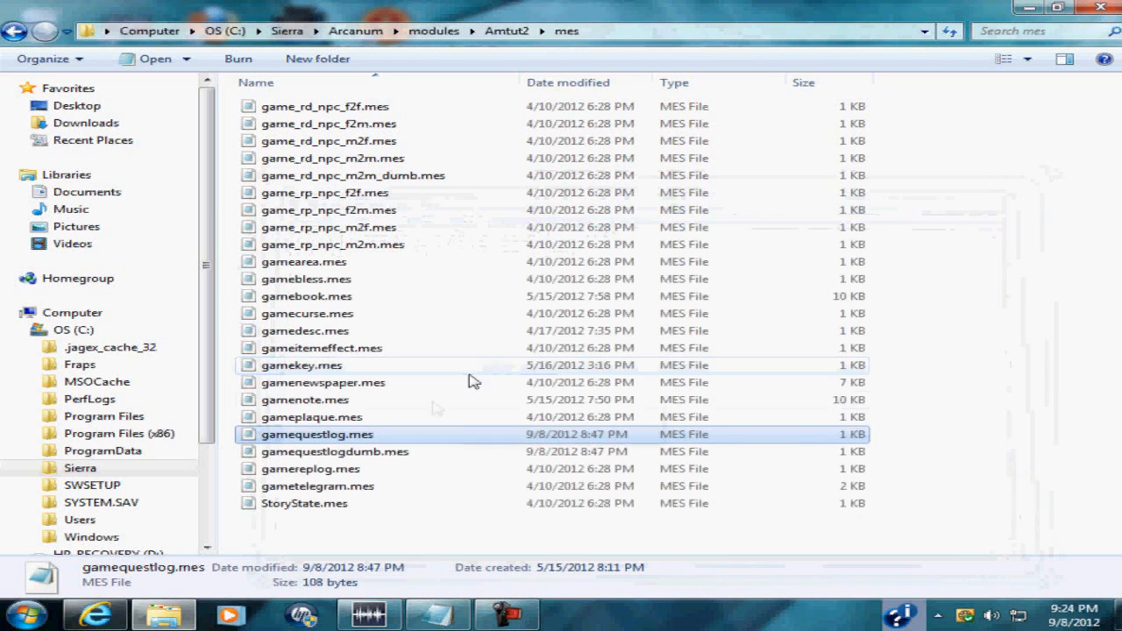
Open gamequestlogdumb.mes to view the low-intelligence quest log texts, and close the file.
{"action": "double_click", "coordinate": [294, 456]}
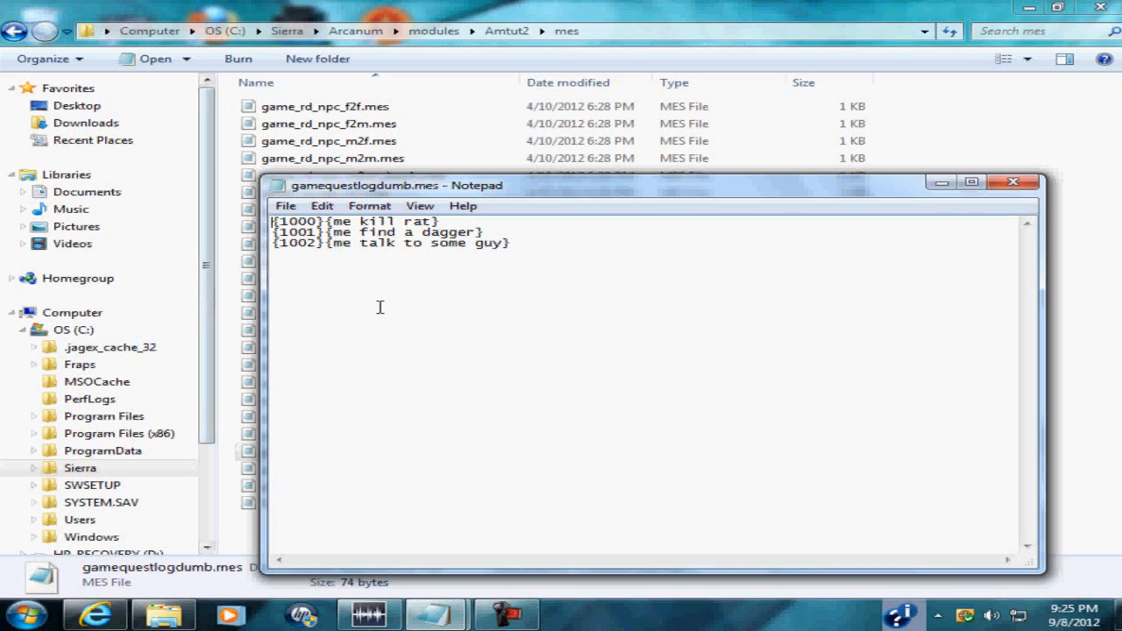
{"action": "left_click", "coordinate": [1015, 184]}
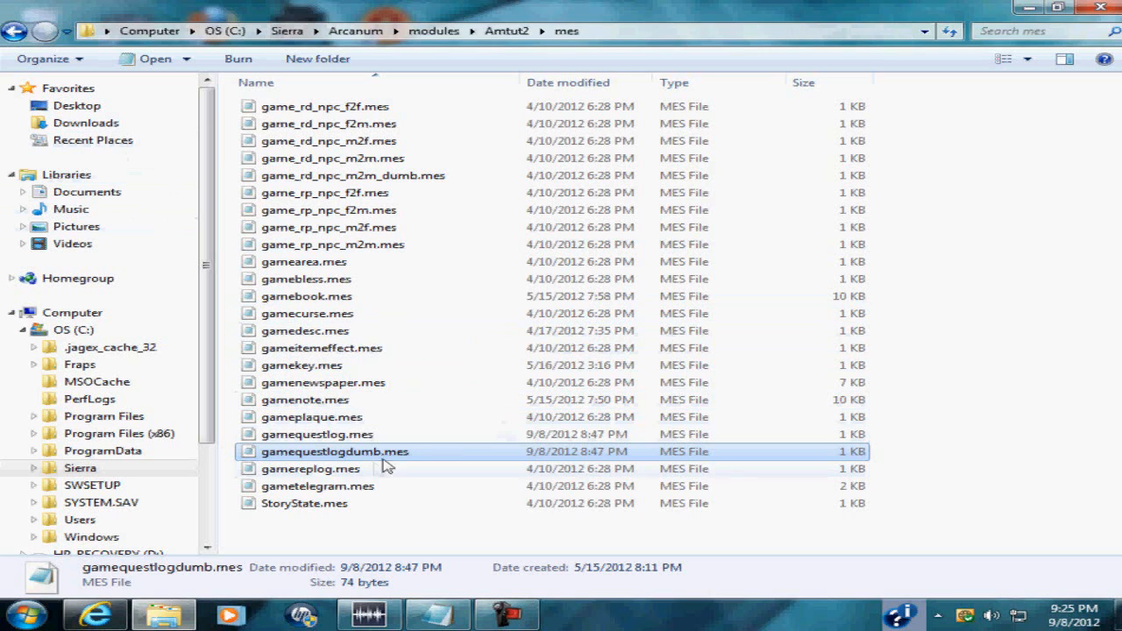
{"action": "left_click", "coordinate": [388, 533]}
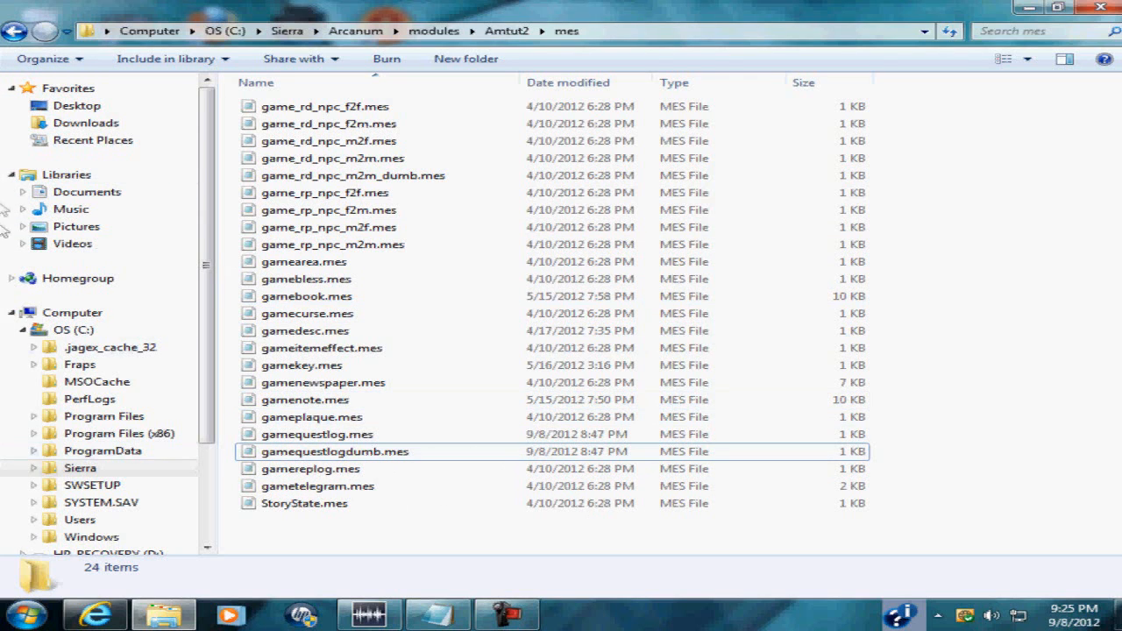
Go back to the Amtut2 module folder and open gameoname.mes from its oemes folder.
{"action": "left_click", "coordinate": [13, 30]}
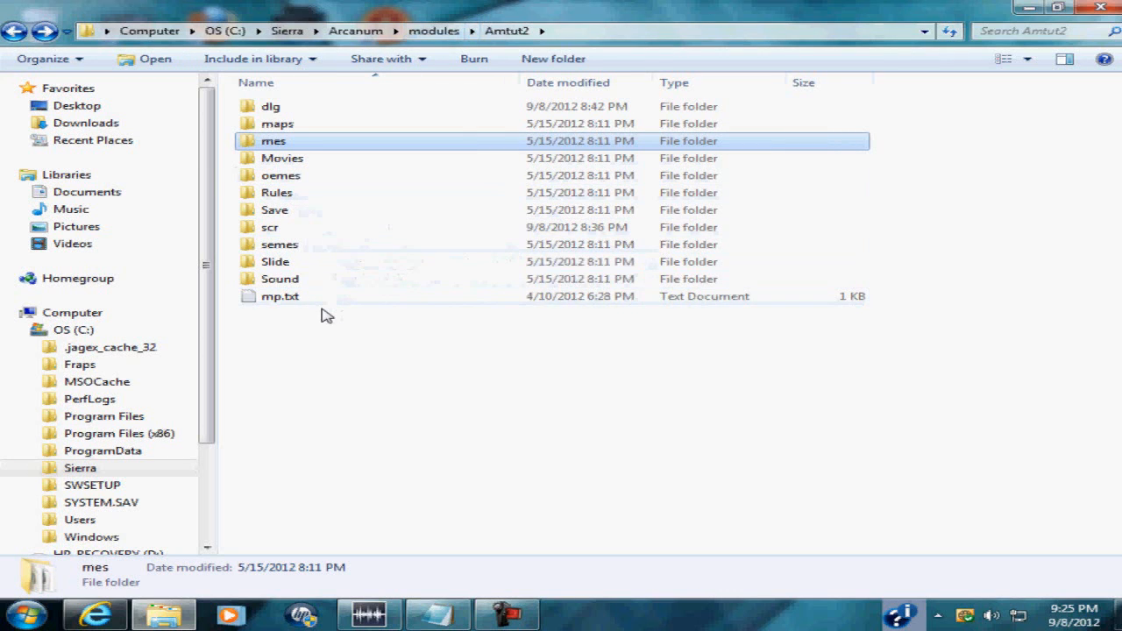
{"action": "left_click", "coordinate": [297, 180]}
{"action": "left_click", "coordinate": [296, 187]}
{"action": "double_click", "coordinate": [293, 181]}
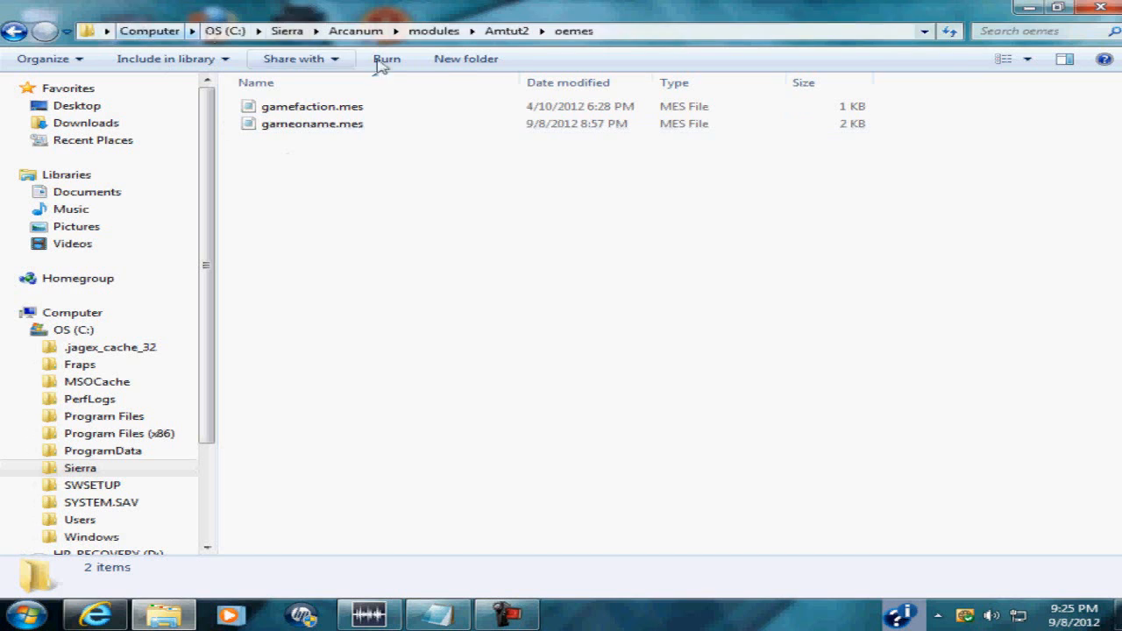
{"action": "double_click", "coordinate": [273, 130]}
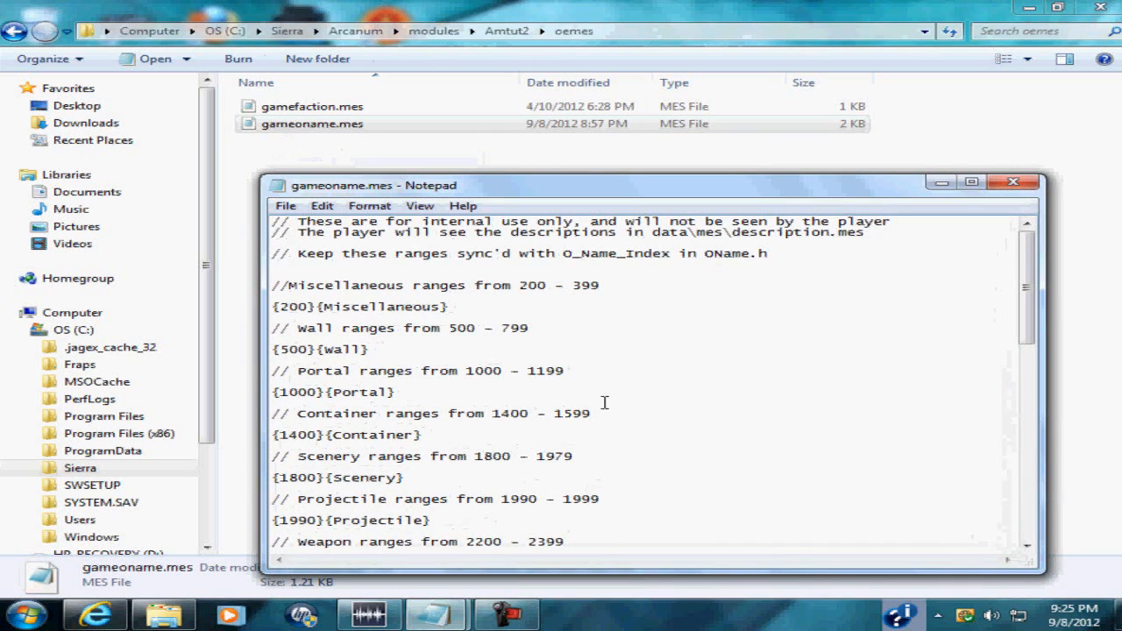
Highlight the dagger entry under the weapon range in gameoname.mes, including its number 2201.
{"action": "scroll", "coordinate": [603, 408], "scroll_direction": "down", "scroll_amount": 5}
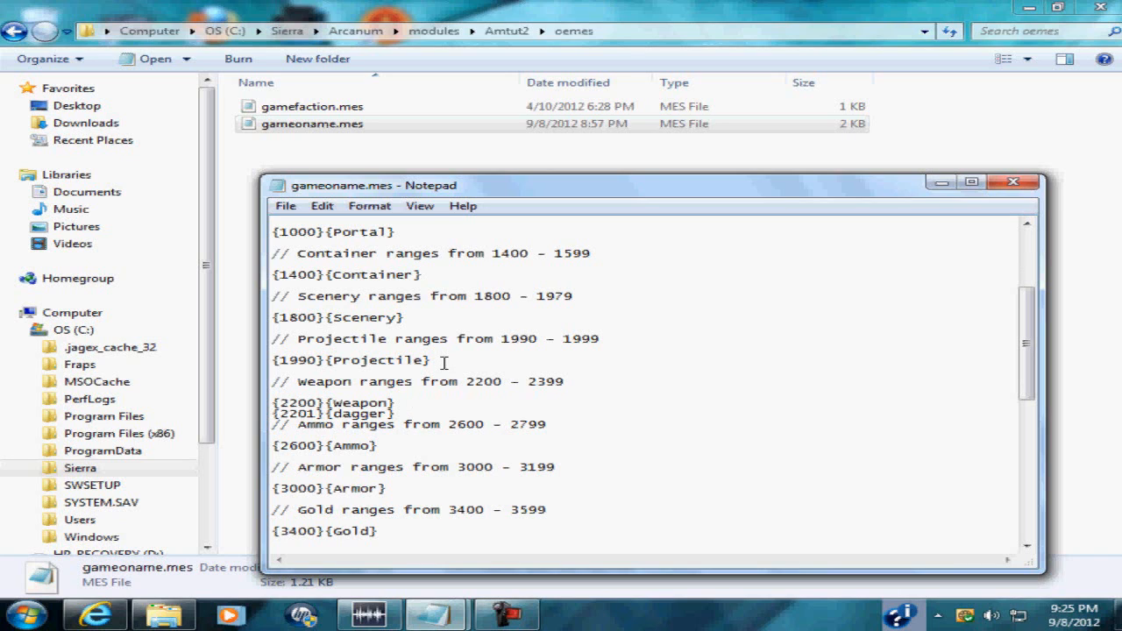
{"action": "left_click_drag", "start_coordinate": [399, 414], "coordinate": [274, 413]}
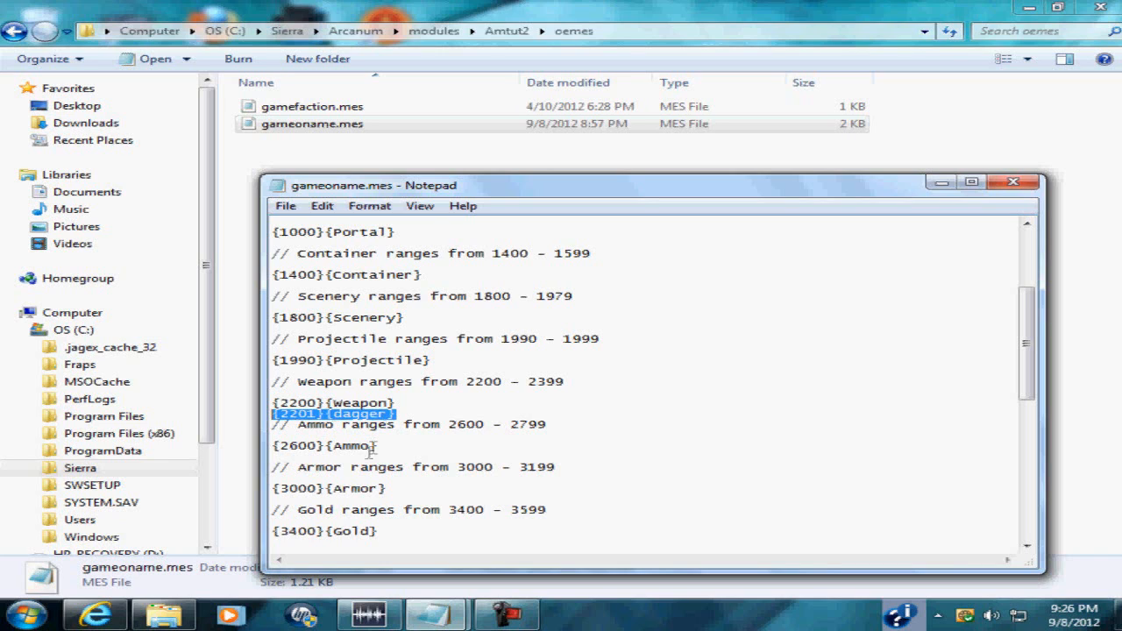
{"action": "left_click", "coordinate": [407, 412]}
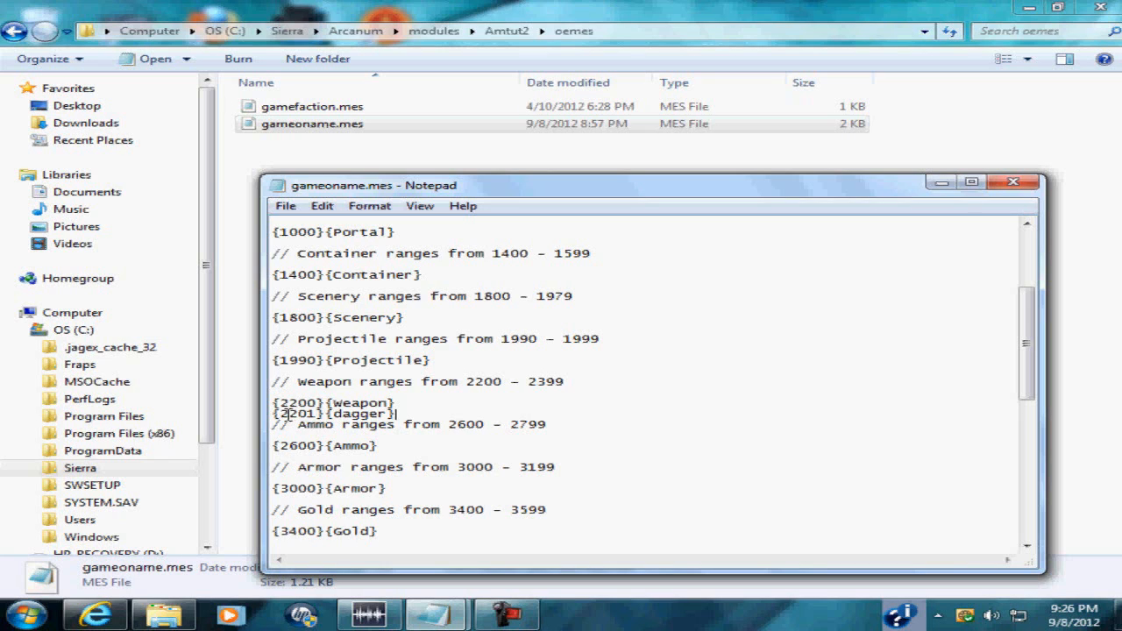
{"action": "left_click_drag", "start_coordinate": [280, 413], "coordinate": [320, 420]}
Switch to 00030delivery.dlg and highlight the player's "Ive found the dagger." response in line 5.
{"action": "mouse_move", "coordinate": [435, 615]}
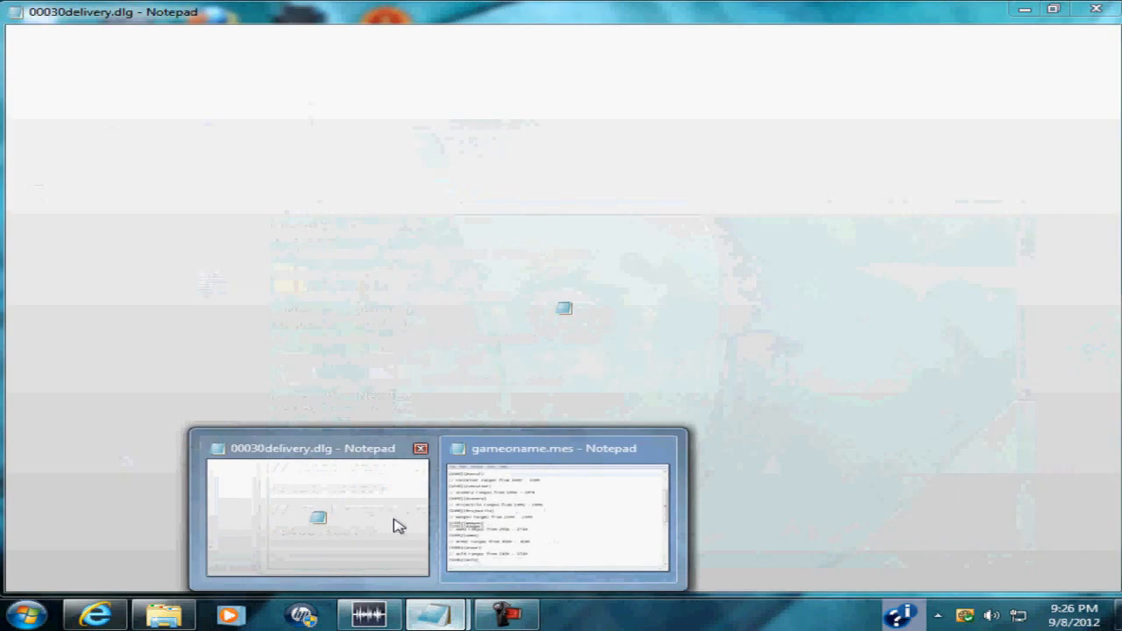
{"action": "left_click", "coordinate": [394, 523]}
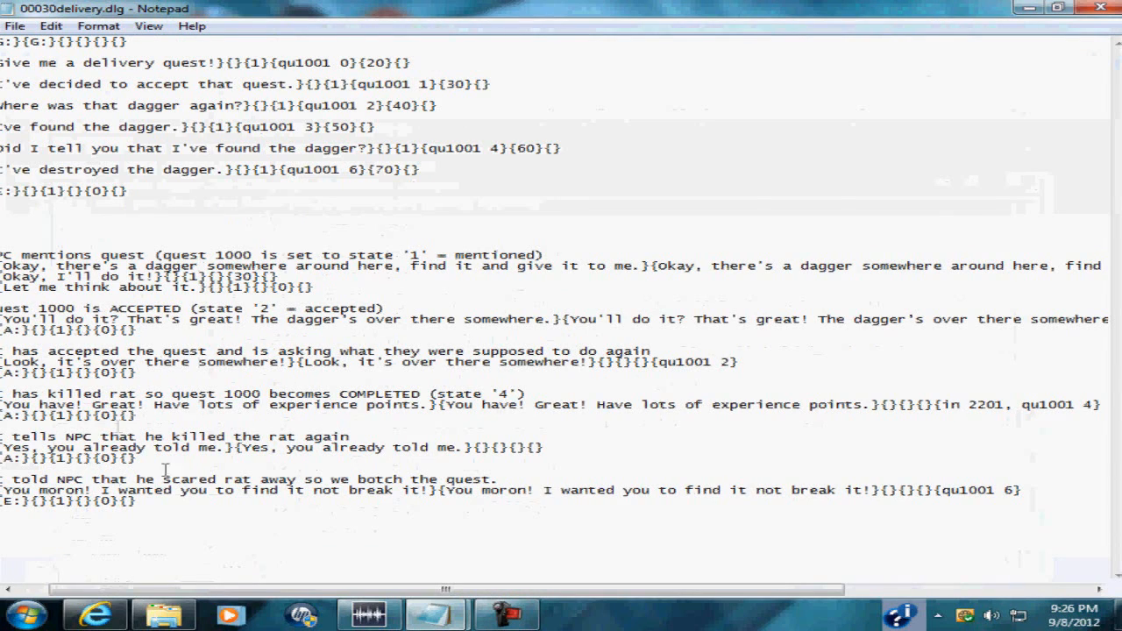
{"action": "left_click_drag", "start_coordinate": [161, 575], "coordinate": [78, 575]}
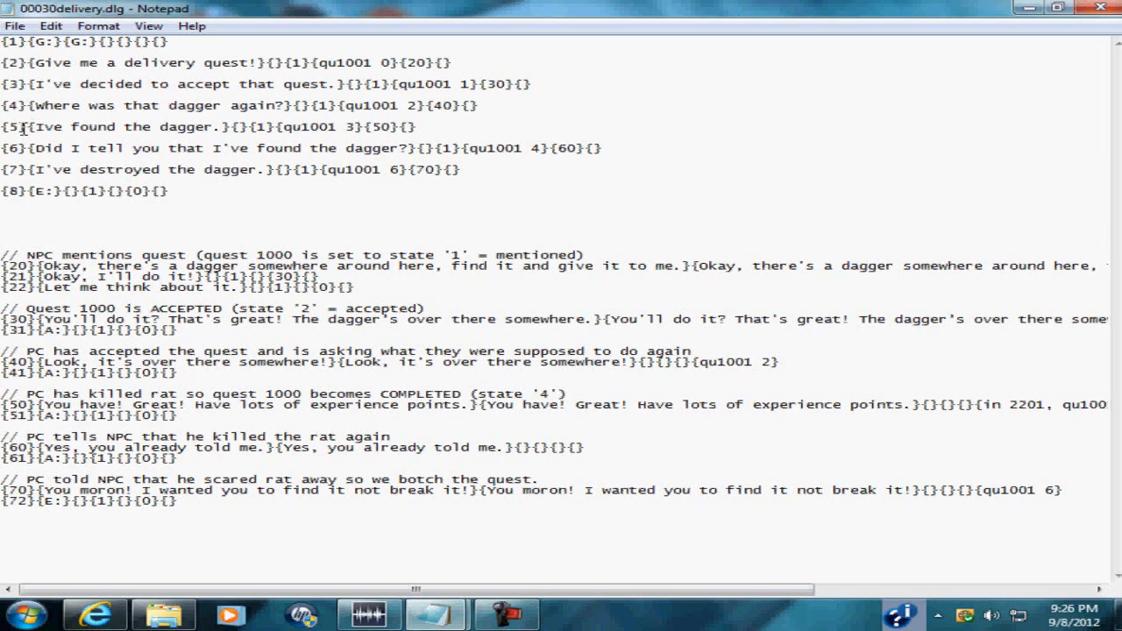
{"action": "left_click_drag", "start_coordinate": [18, 128], "coordinate": [274, 130]}
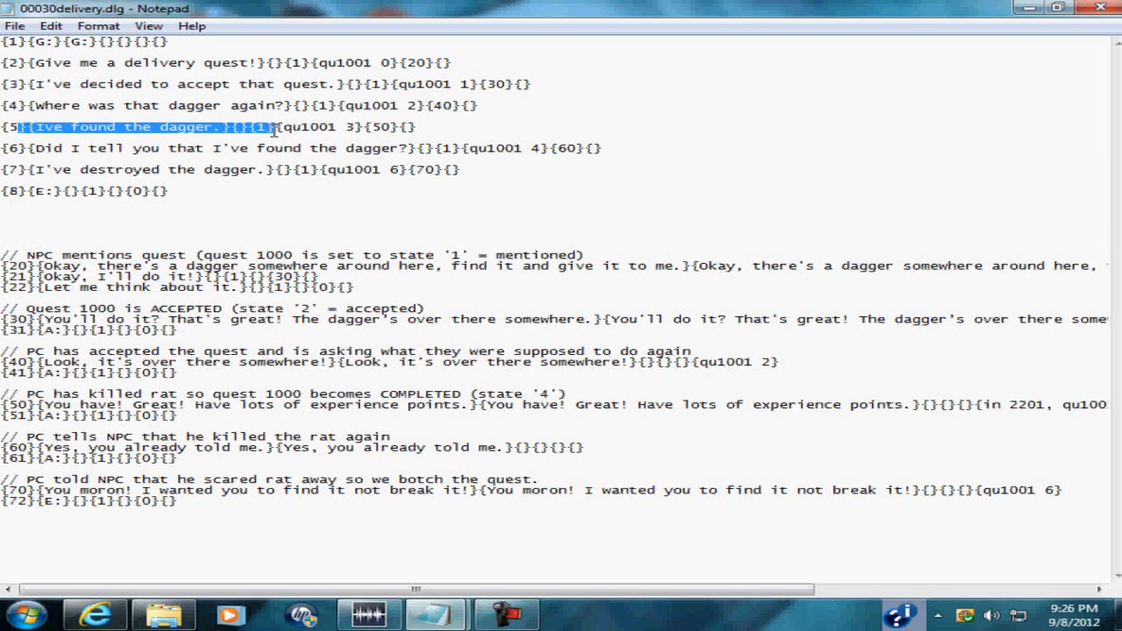
{"action": "left_click_drag", "start_coordinate": [381, 129], "coordinate": [389, 135]}
{"action": "left_click", "coordinate": [389, 135]}
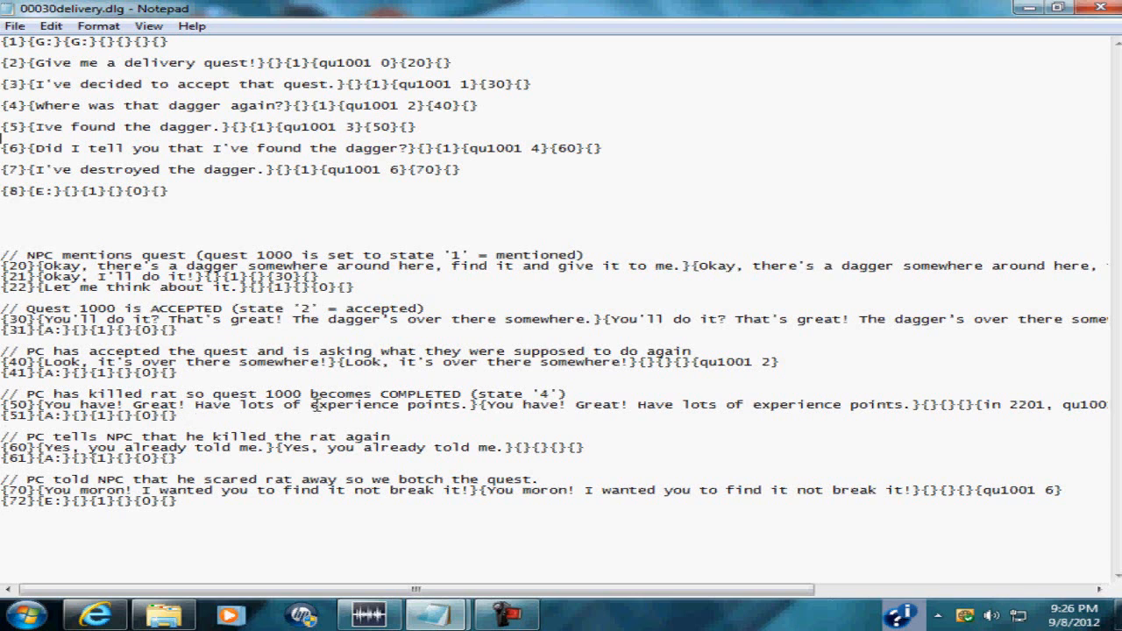
Highlight the result codes "qu1001 4" and "in 2201" at the end of dialog line 50.
{"action": "left_click_drag", "start_coordinate": [483, 592], "coordinate": [774, 578]}
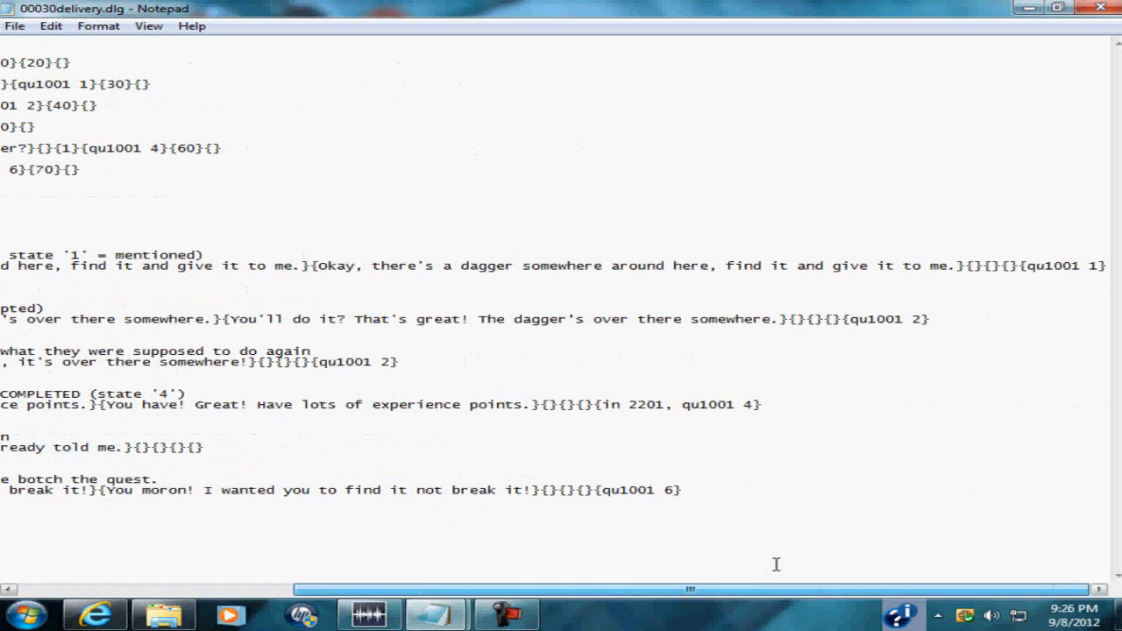
{"action": "left_click_drag", "start_coordinate": [759, 405], "coordinate": [683, 407]}
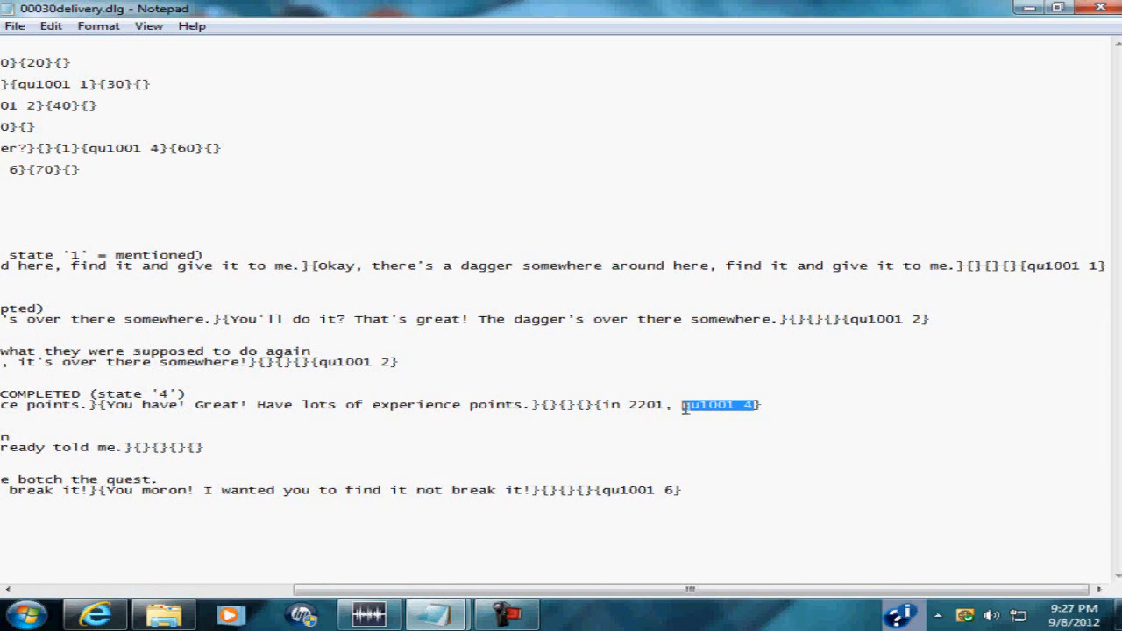
{"action": "left_click_drag", "start_coordinate": [675, 406], "coordinate": [644, 408]}
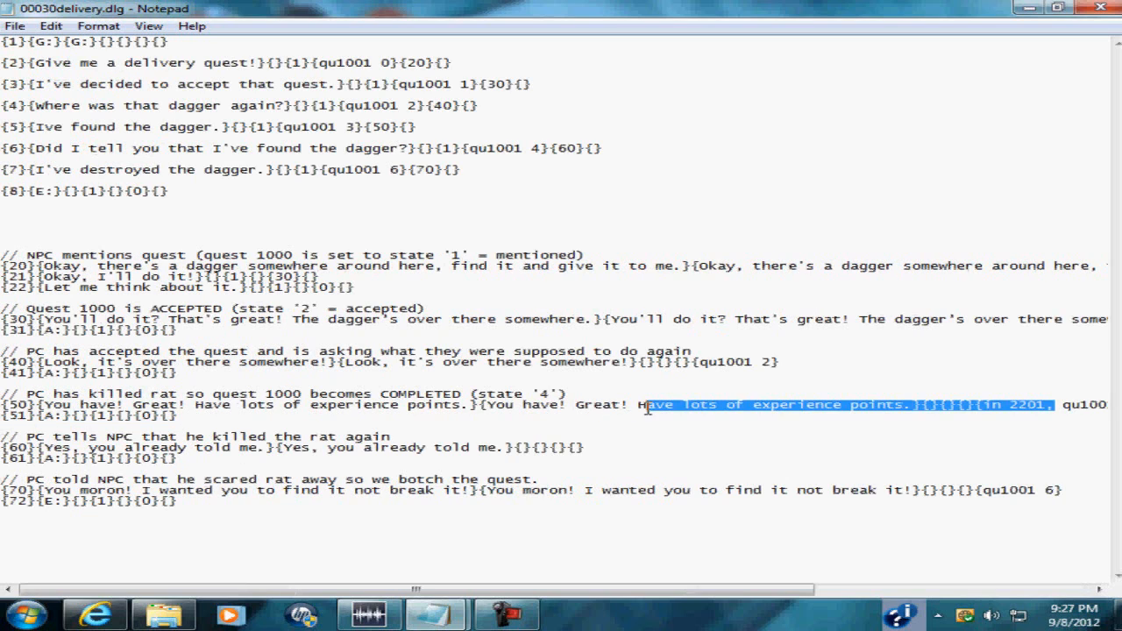
{"action": "left_click_drag", "start_coordinate": [557, 588], "coordinate": [753, 575]}
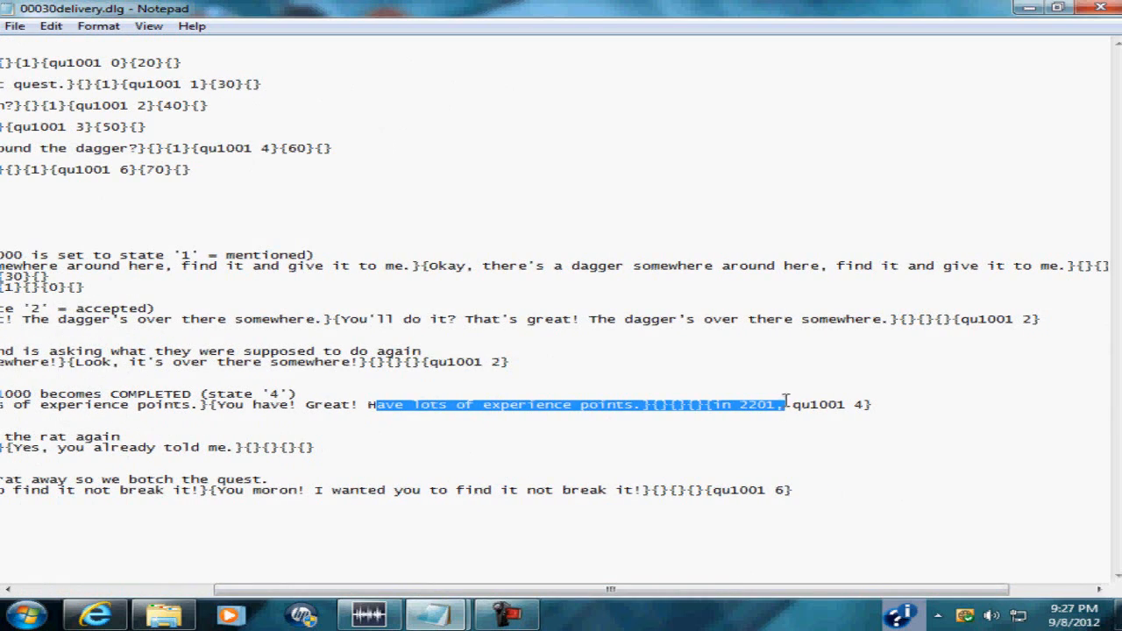
{"action": "left_click_drag", "start_coordinate": [790, 405], "coordinate": [712, 407]}
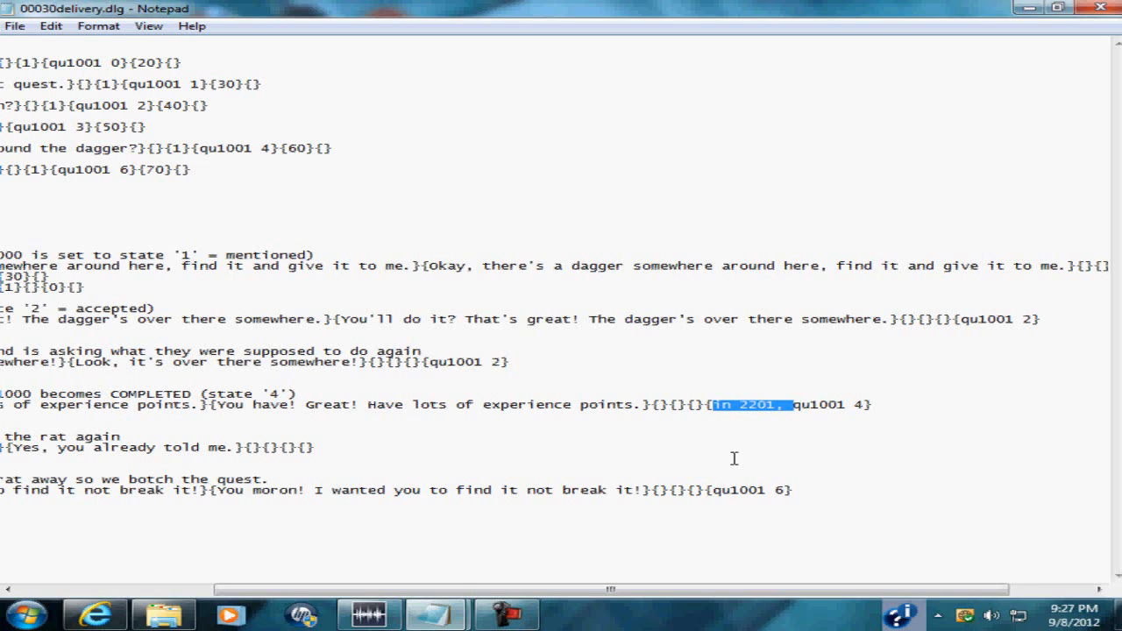
Try -2201 as the value of the "in" code in dialog line 50, restoring it to 2201.
{"action": "left_click", "coordinate": [777, 407]}
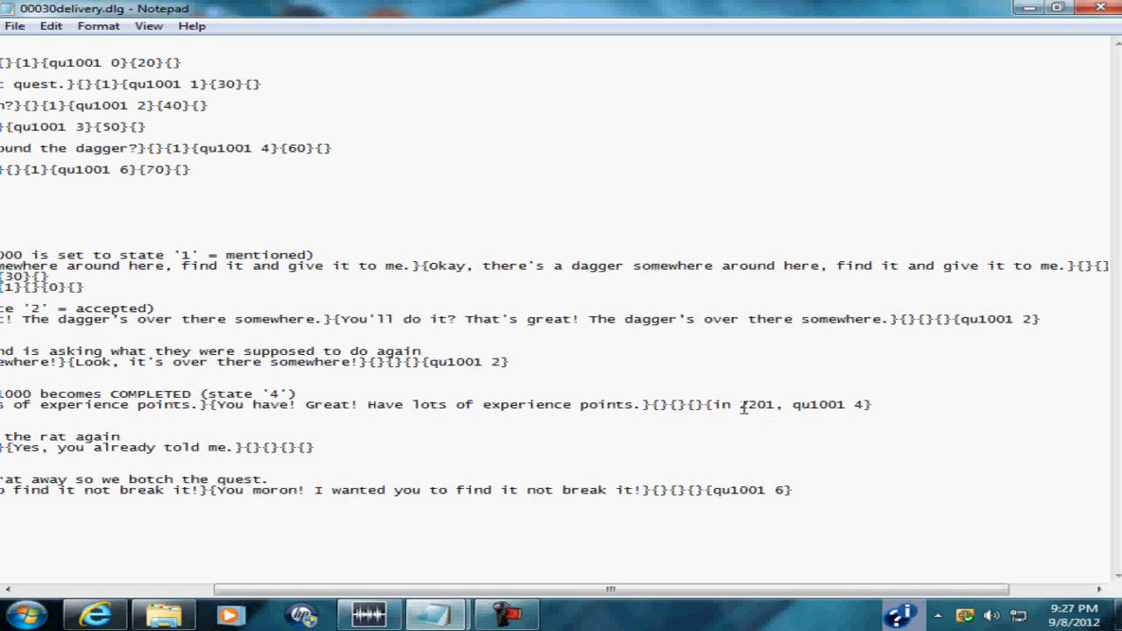
{"action": "left_click_drag", "start_coordinate": [743, 408], "coordinate": [771, 408]}
{"action": "type", "text": "2201"}
{"action": "type", "text": "-"}
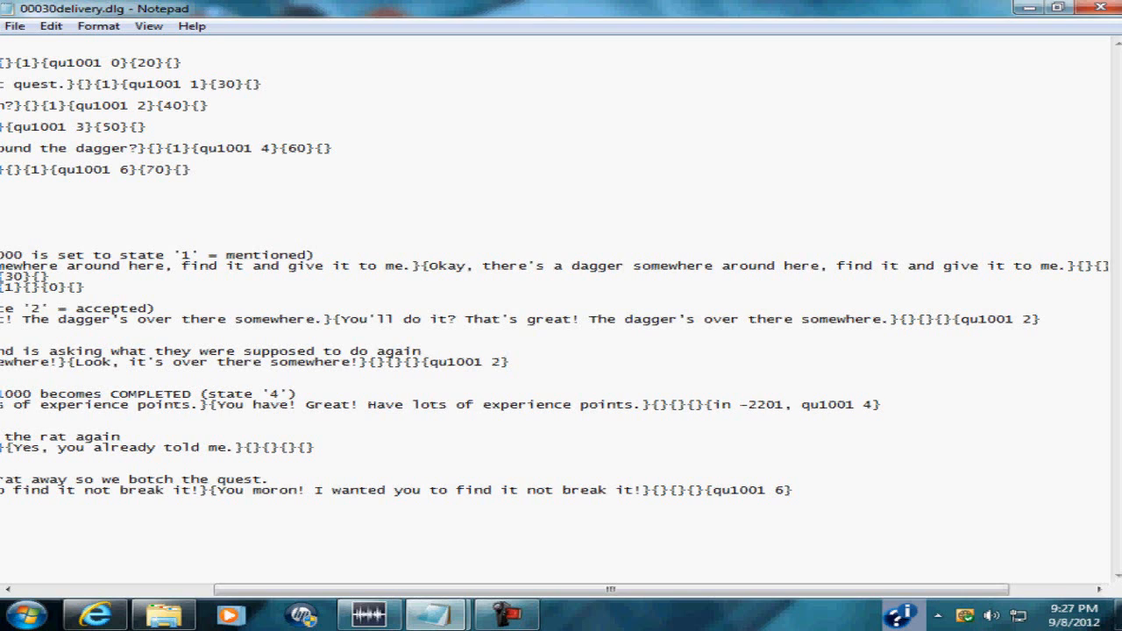
{"action": "key", "text": "BackSpace"}
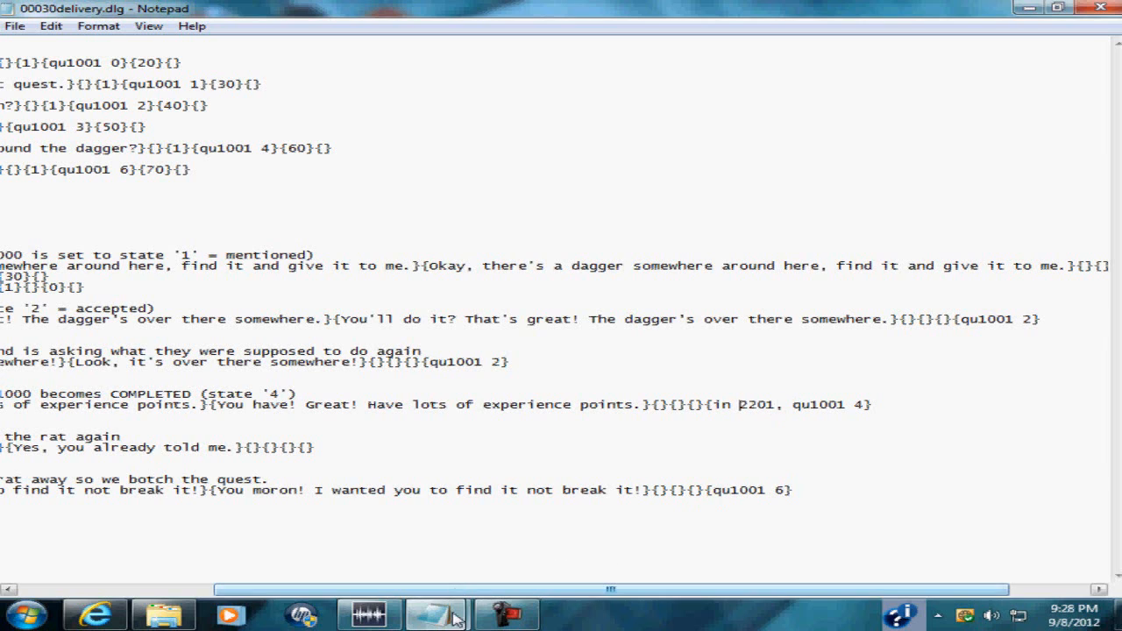
Close 00030delivery.dlg, gameoname.mes and the oemes folder window.
{"action": "mouse_move", "coordinate": [451, 617]}
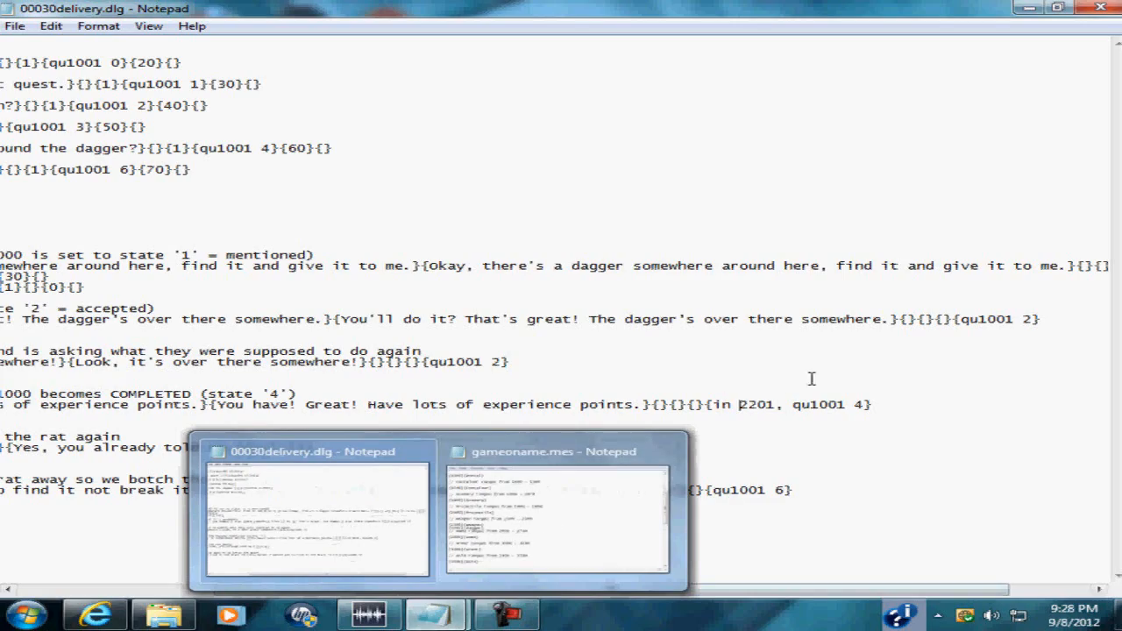
{"action": "left_click_drag", "start_coordinate": [431, 589], "coordinate": [449, 614]}
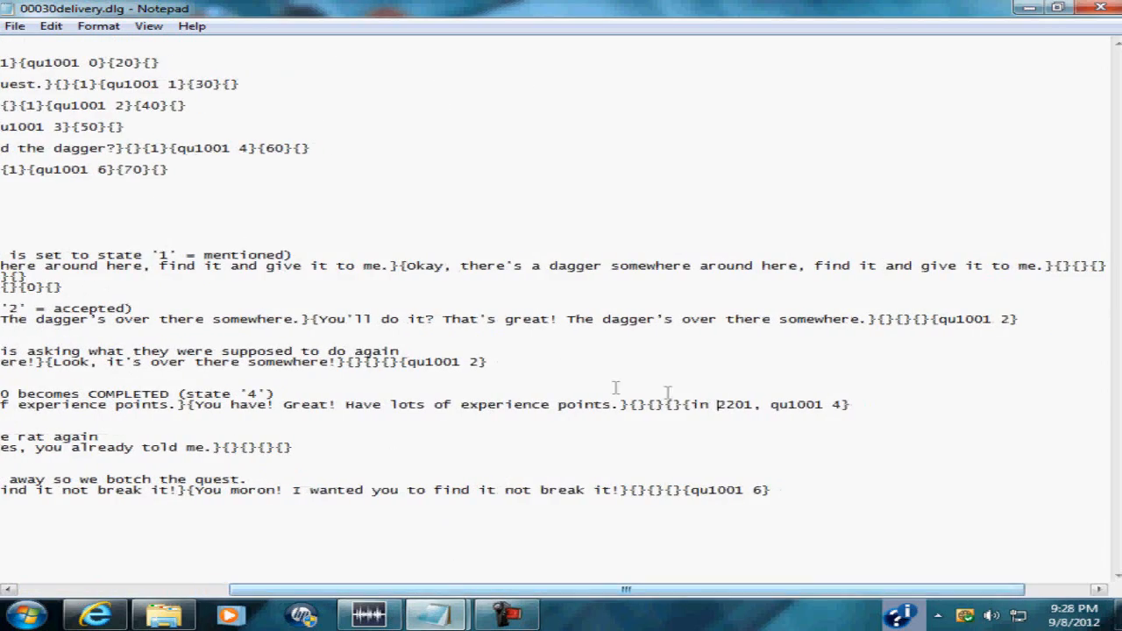
{"action": "mouse_move", "coordinate": [433, 615]}
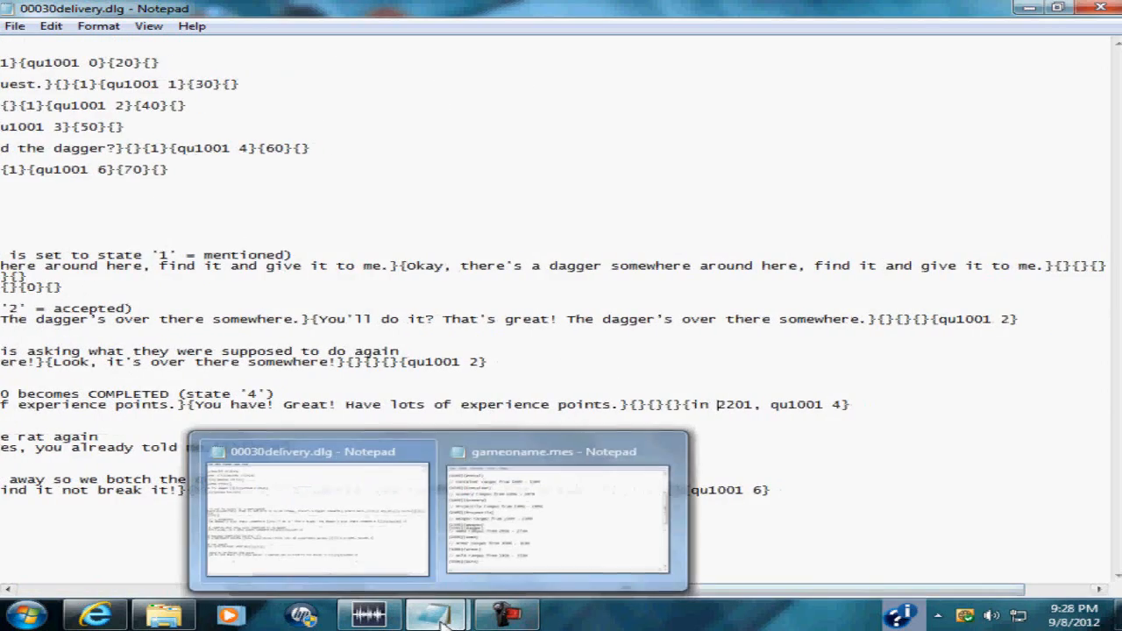
{"action": "left_click", "coordinate": [420, 453]}
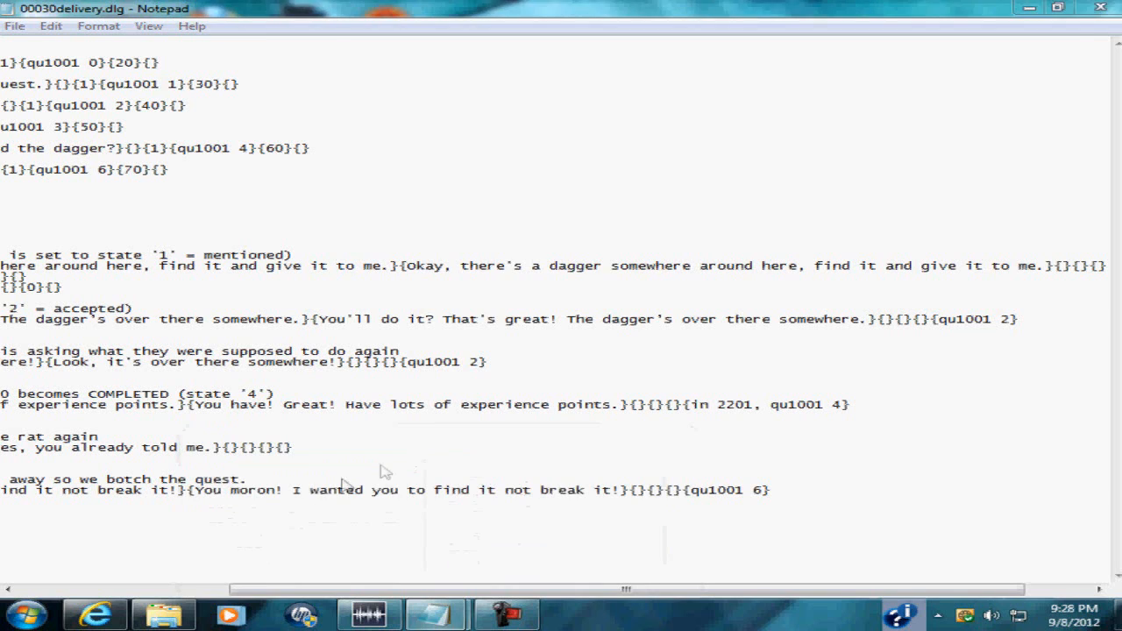
{"action": "left_click", "coordinate": [514, 318]}
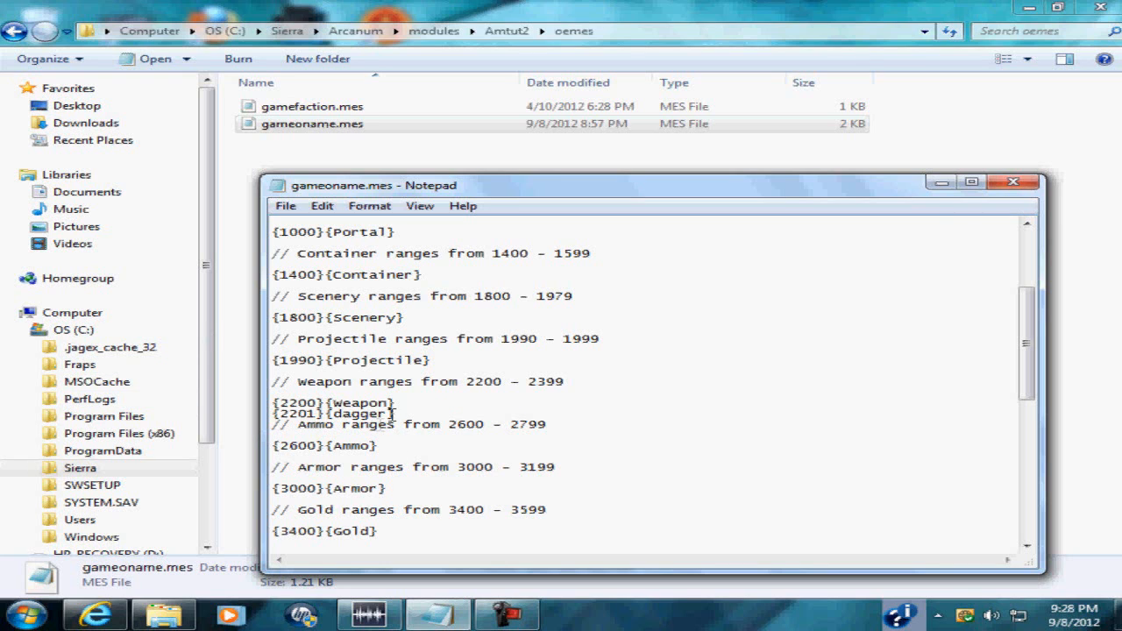
{"action": "left_click", "coordinate": [1015, 182]}
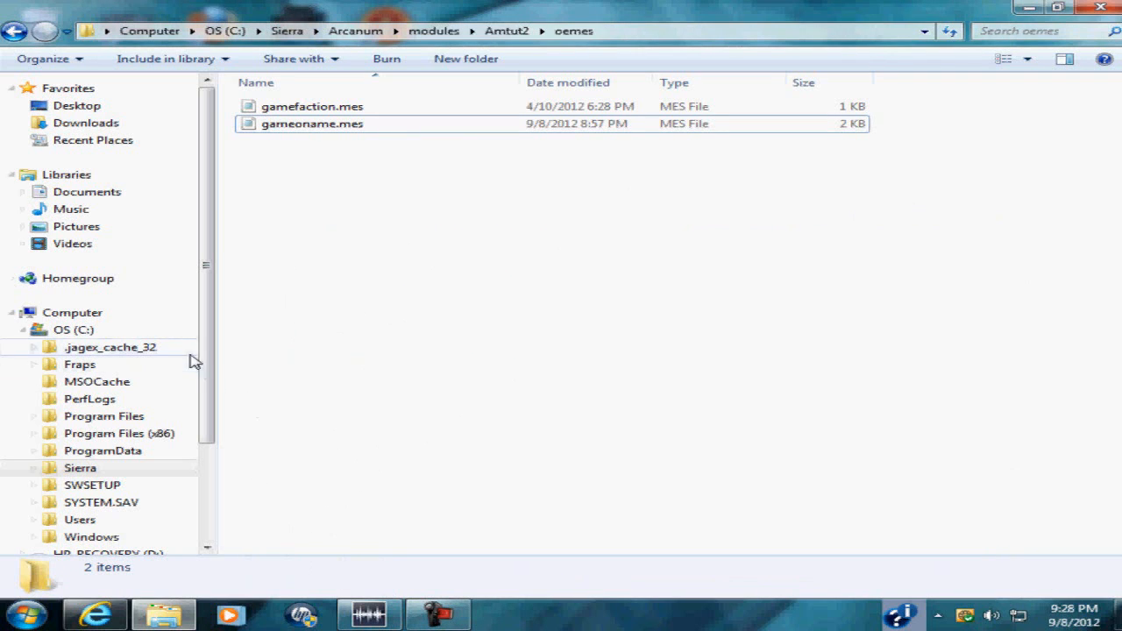
{"action": "scroll", "coordinate": [211, 321], "scroll_direction": "down", "scroll_amount": 3}
{"action": "scroll", "coordinate": [198, 483], "scroll_direction": "up", "scroll_amount": 3}
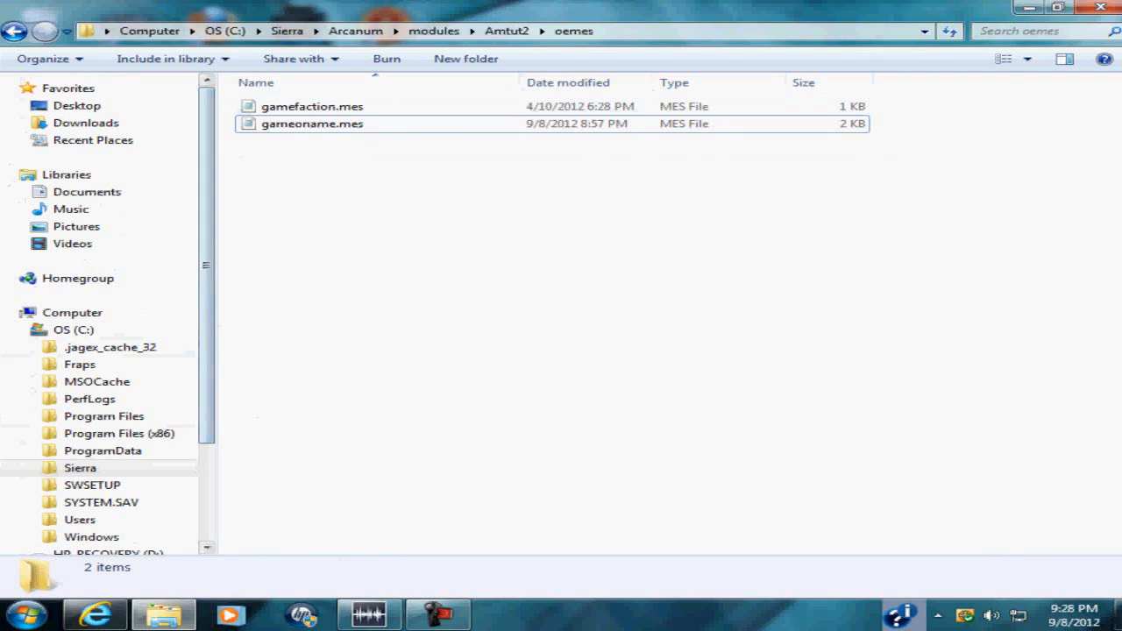
{"action": "left_click", "coordinate": [1094, 9]}
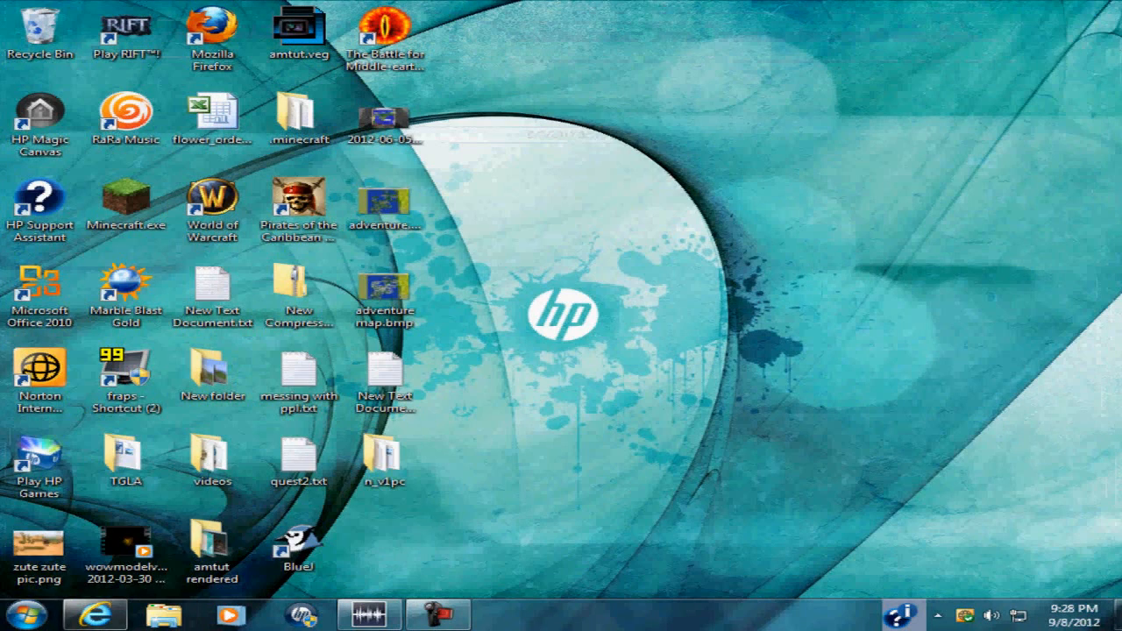
Launch WorldEd and open the Amtut2 module.
{"action": "left_click", "coordinate": [25, 618]}
{"action": "left_click", "coordinate": [166, 301]}
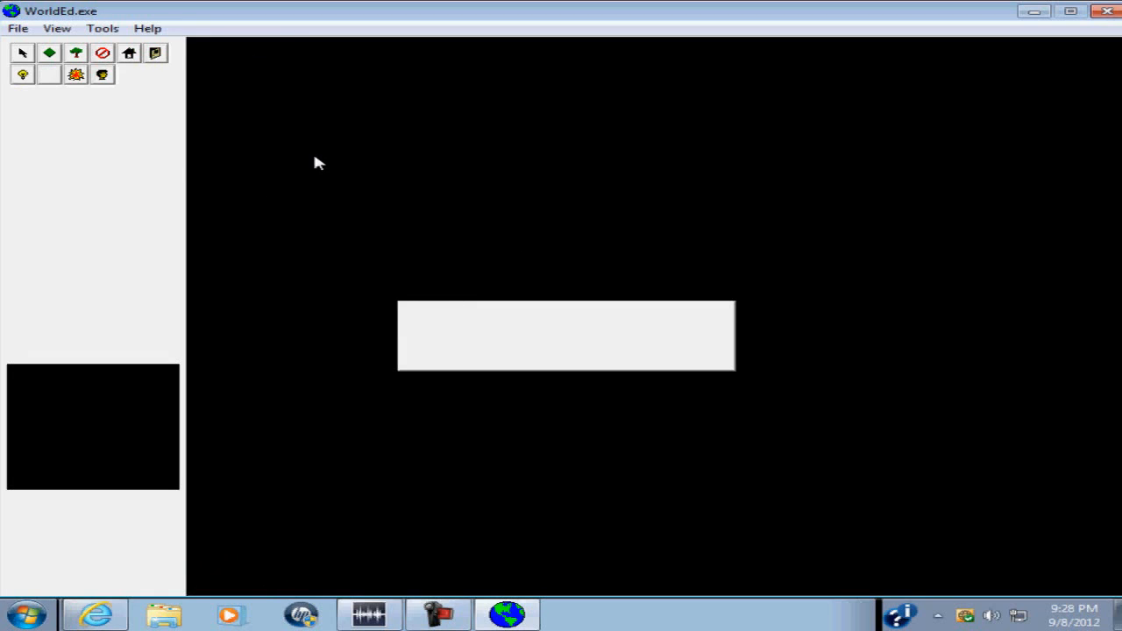
{"action": "left_click", "coordinate": [447, 223]}
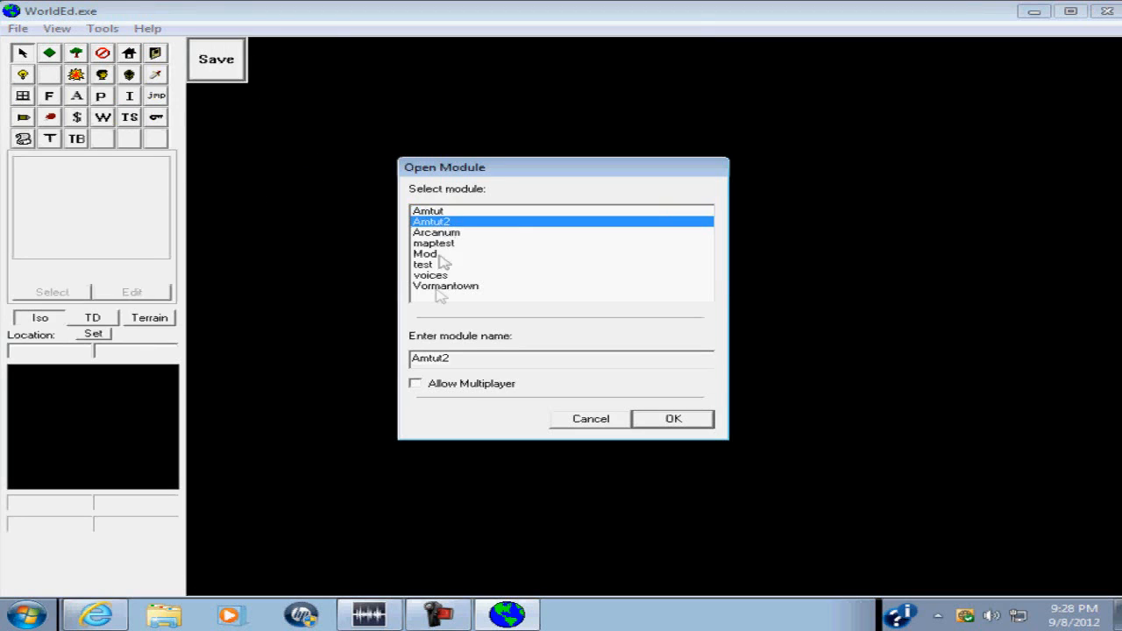
{"action": "left_click", "coordinate": [710, 420]}
Open the module's start map and bring the NPCs beside the thatched building into view.
{"action": "left_click", "coordinate": [18, 29]}
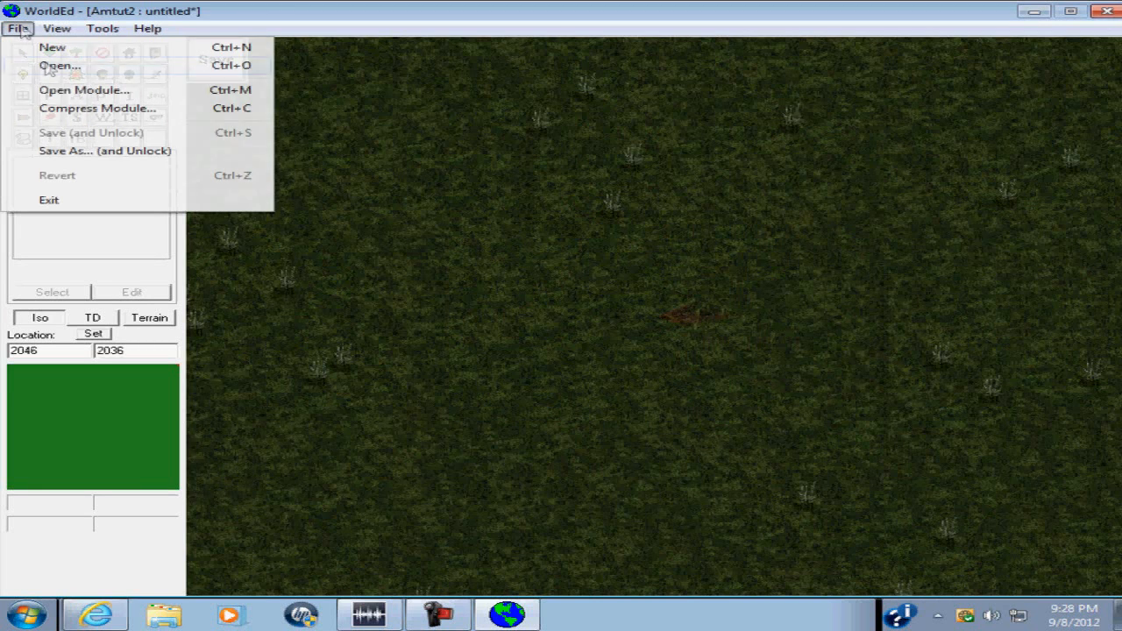
{"action": "left_click", "coordinate": [61, 67]}
{"action": "left_click", "coordinate": [586, 363]}
{"action": "left_click", "coordinate": [480, 225]}
{"action": "left_click", "coordinate": [673, 419]}
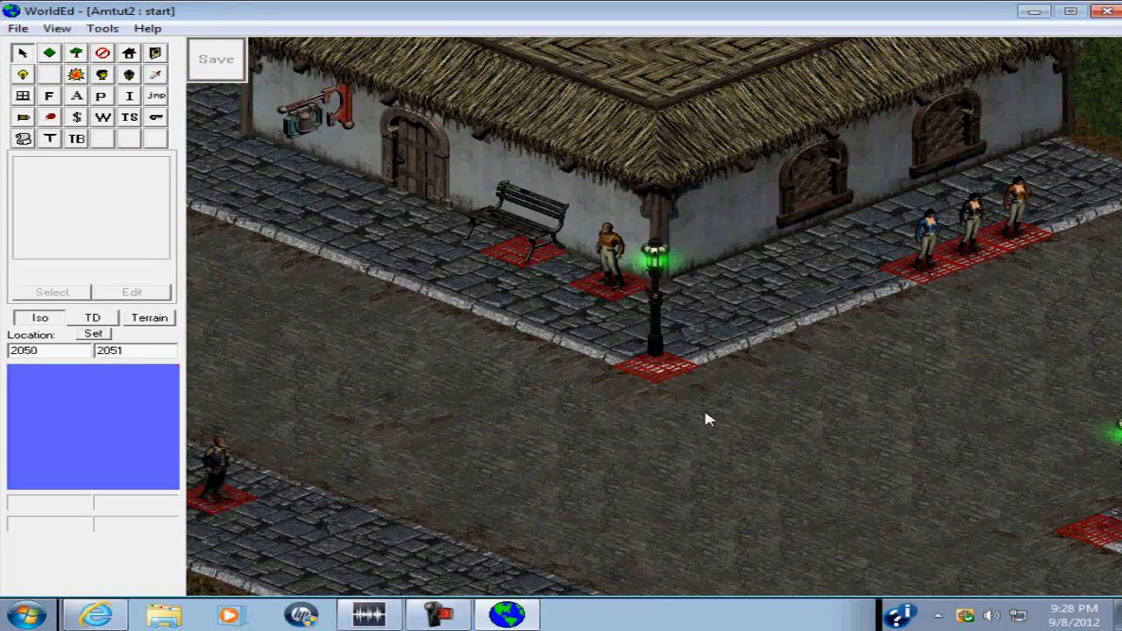
{"action": "key", "text": "Up"}
{"action": "key", "text": "Right"}
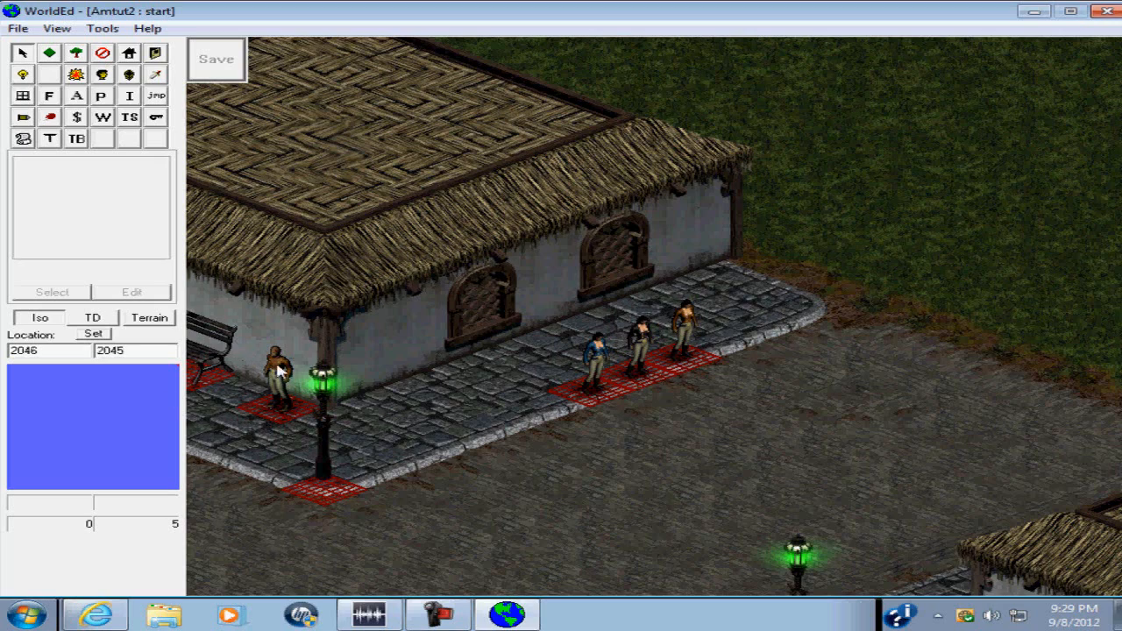
Examine the quest NPCs beside the thatched building and the creature and item lying out on the grass.
{"action": "key", "text": "Up"}
{"action": "key", "text": "Right"}
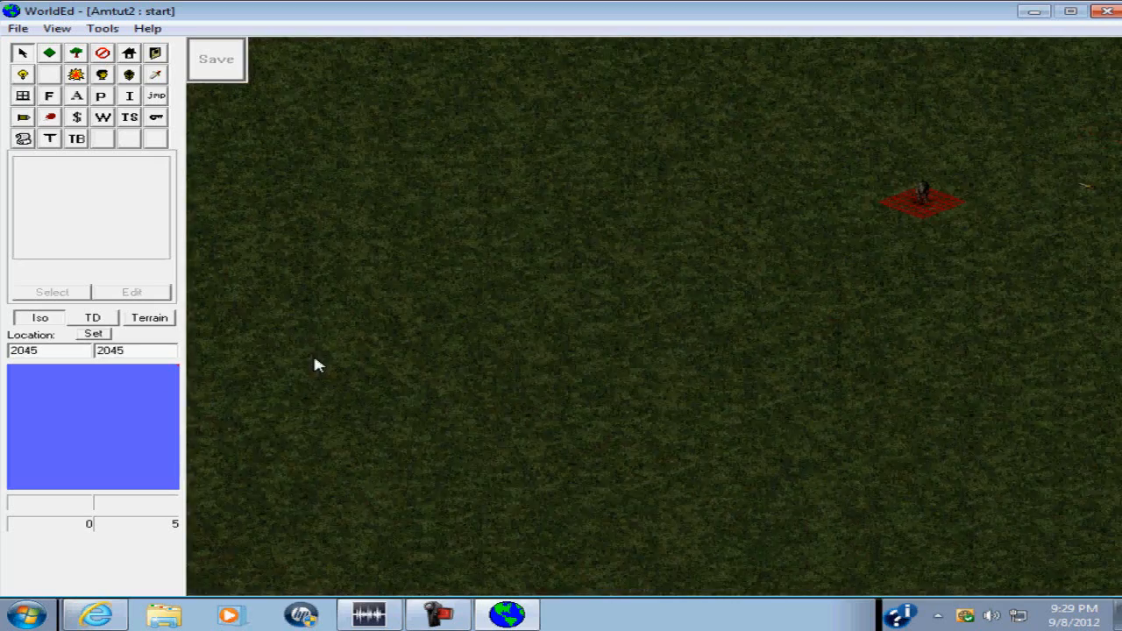
{"action": "key", "text": "Up"}
{"action": "key", "text": "Right"}
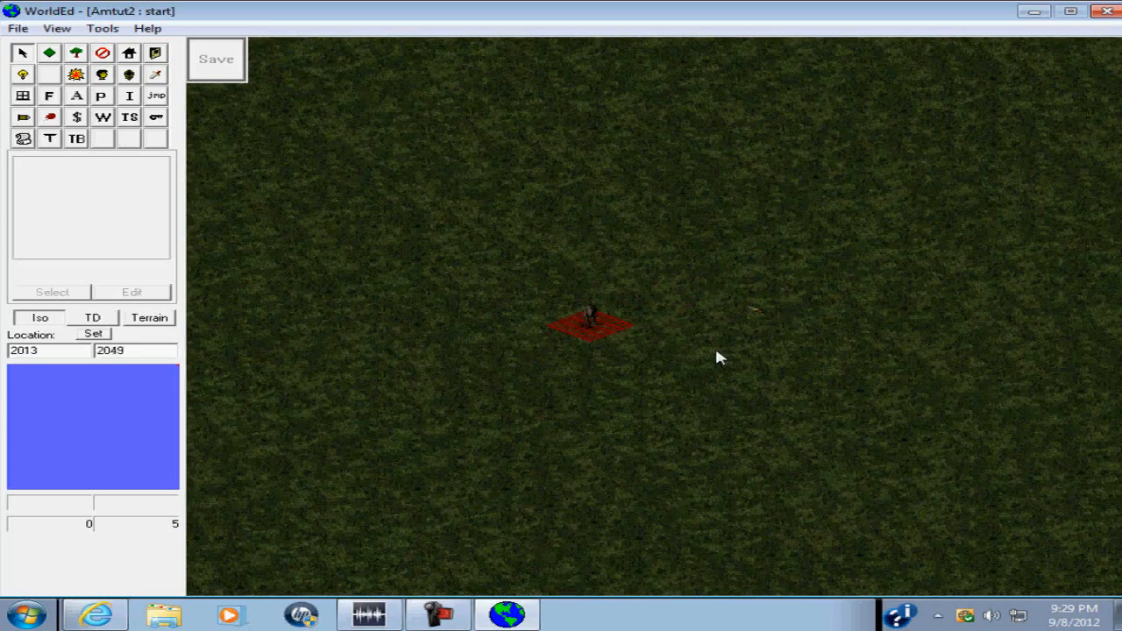
{"action": "key", "text": "Down"}
{"action": "key", "text": "Left"}
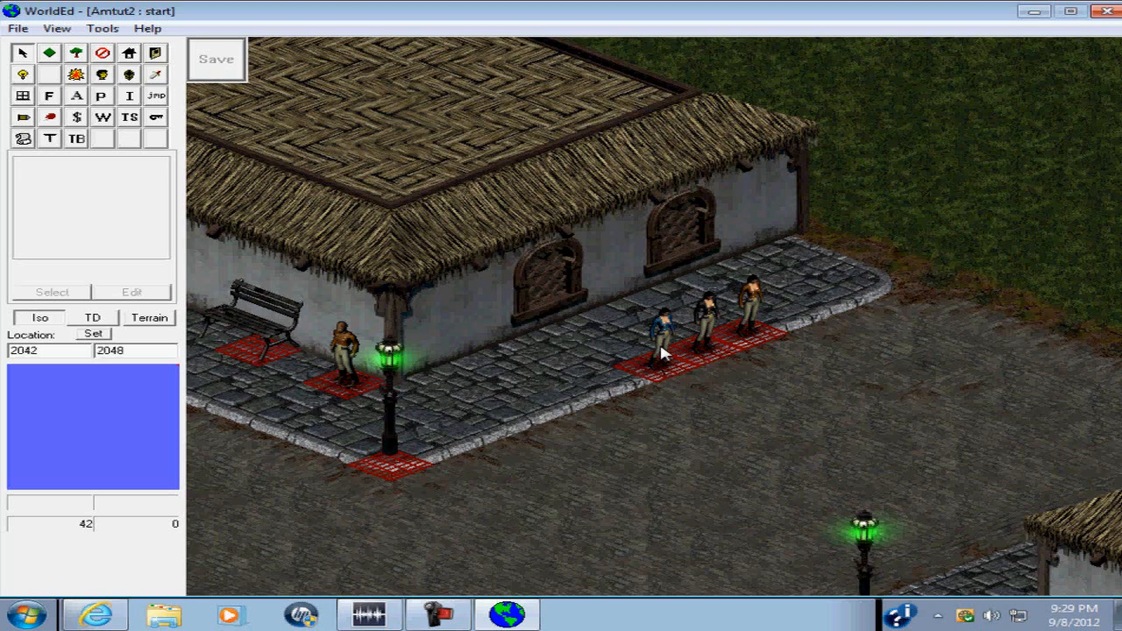
{"action": "key", "text": "Down"}
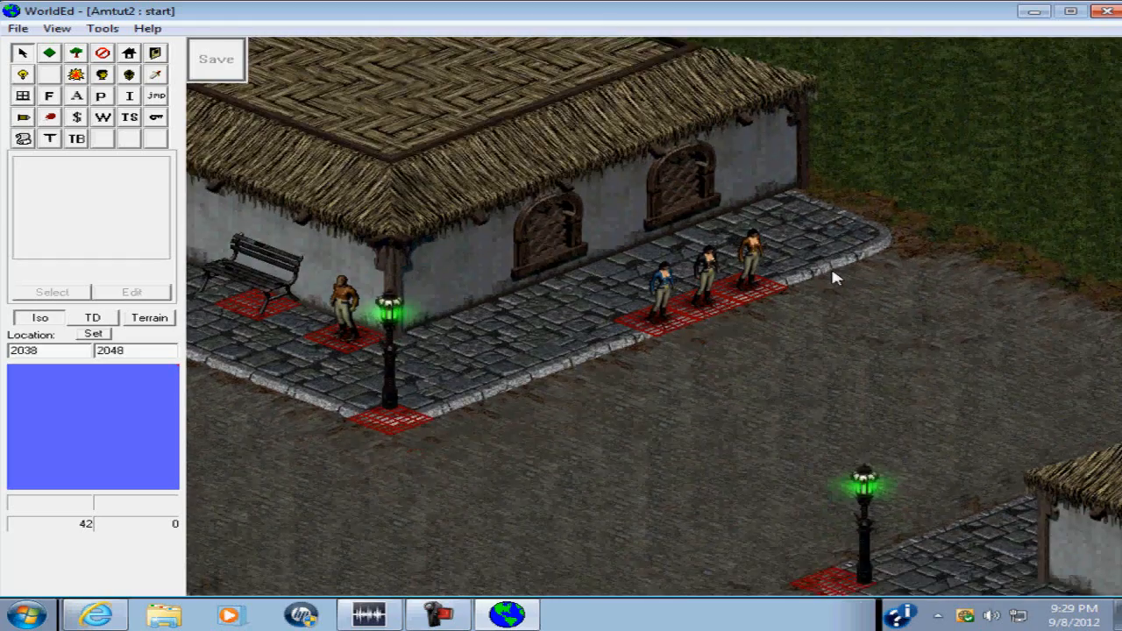
{"action": "key", "text": "Down"}
{"action": "key", "text": "Left"}
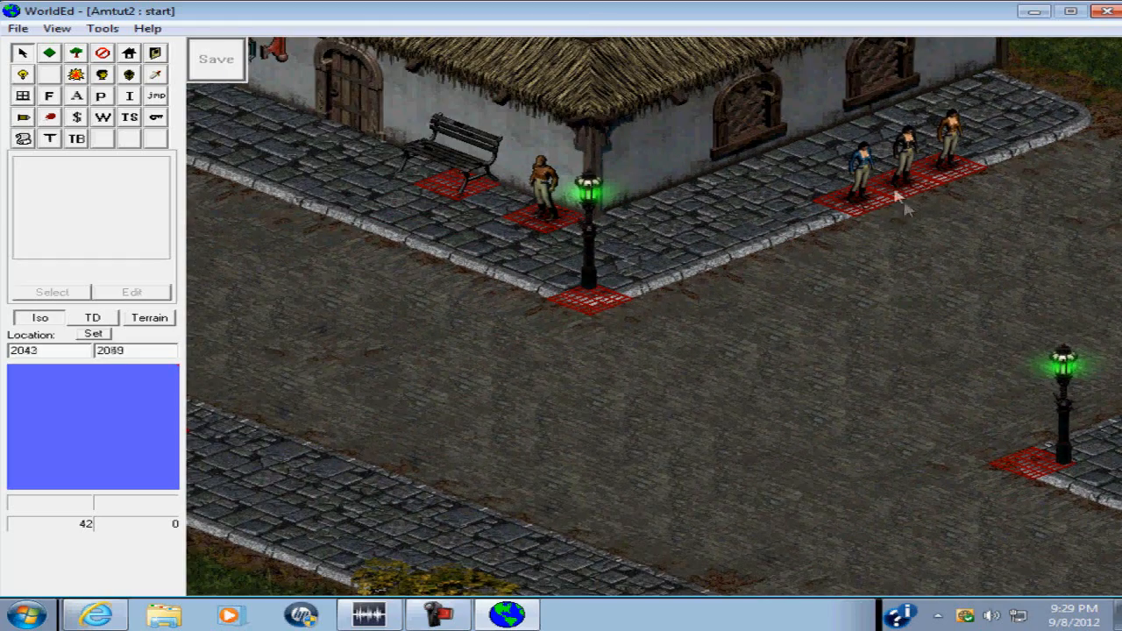
{"action": "key", "text": "Up"}
{"action": "key", "text": "Right"}
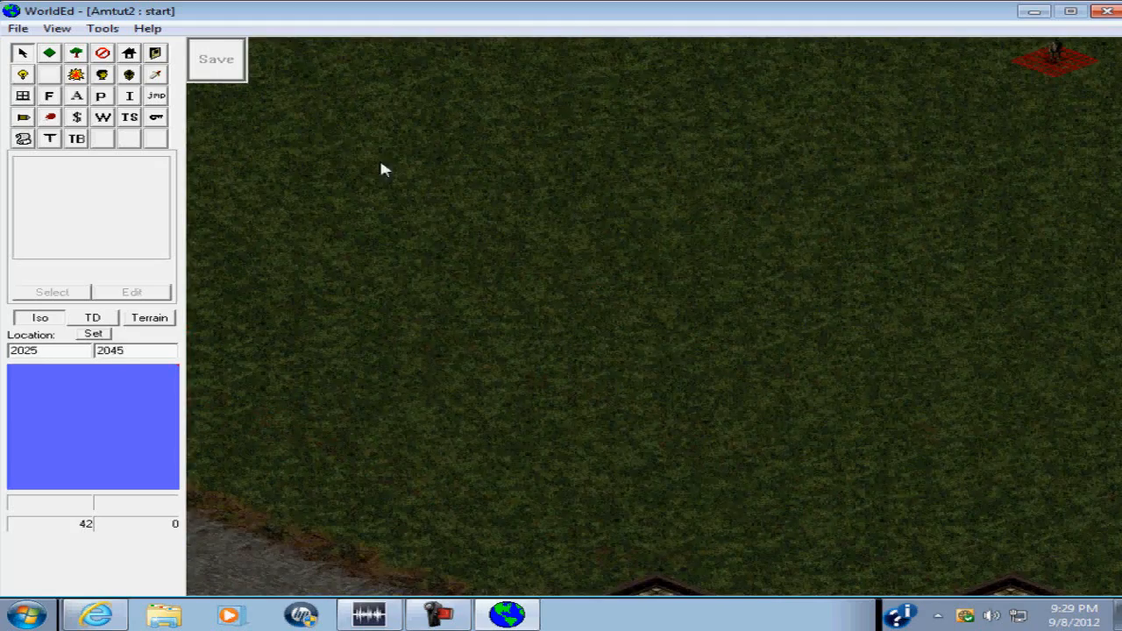
{"action": "key", "text": "Down"}
{"action": "key", "text": "Left"}
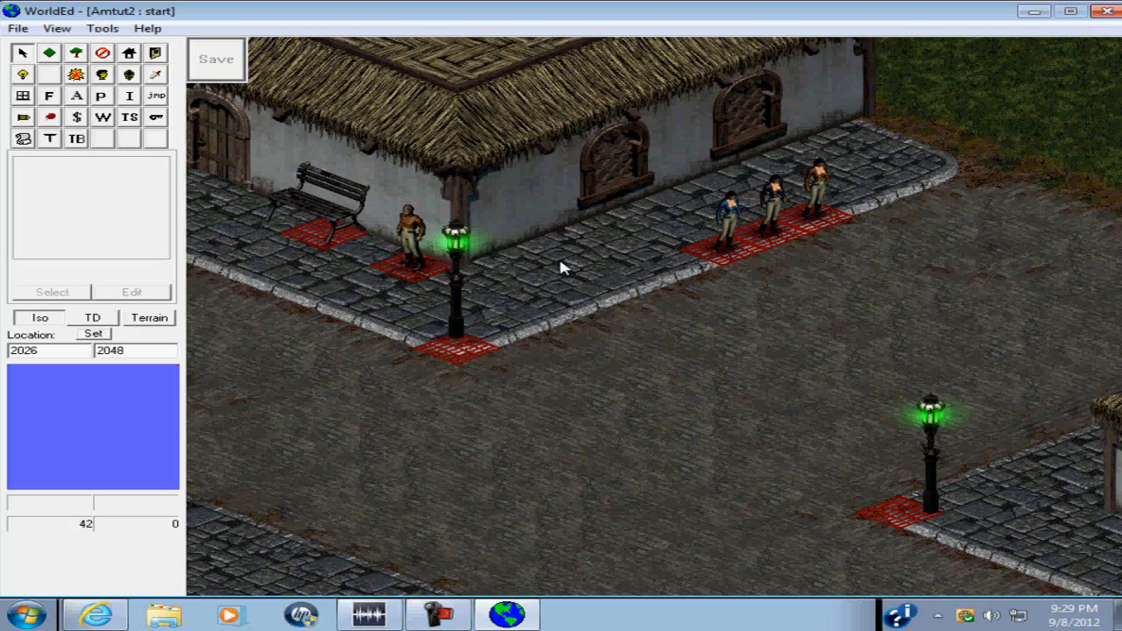
{"action": "key", "text": "Up"}
{"action": "key", "text": "Right"}
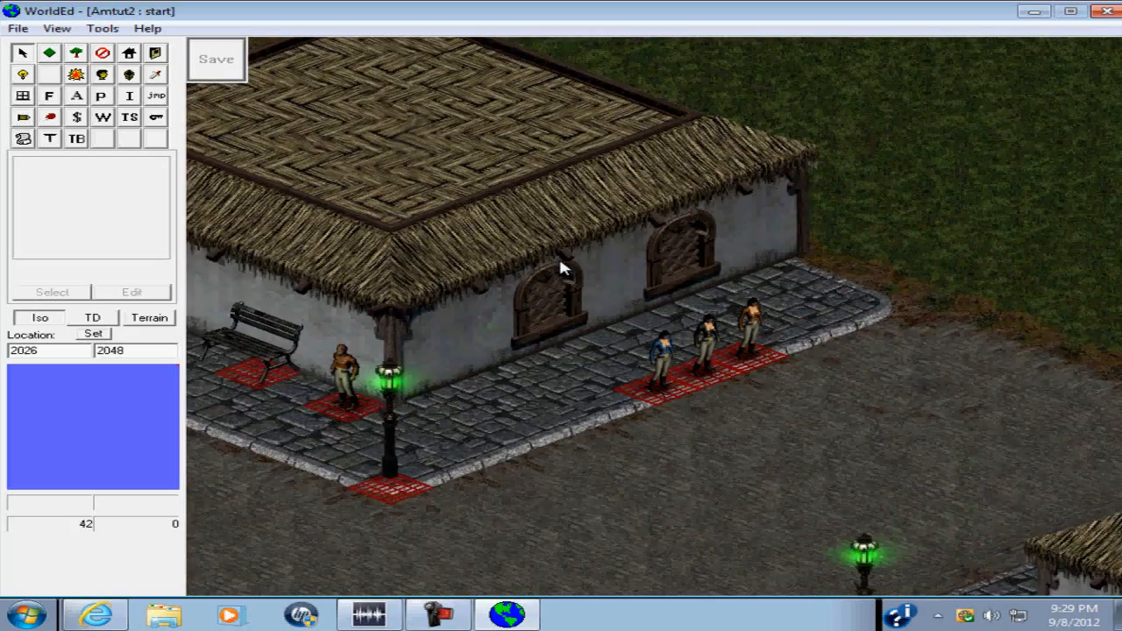
{"action": "key", "text": "Up"}
{"action": "key", "text": "Left"}
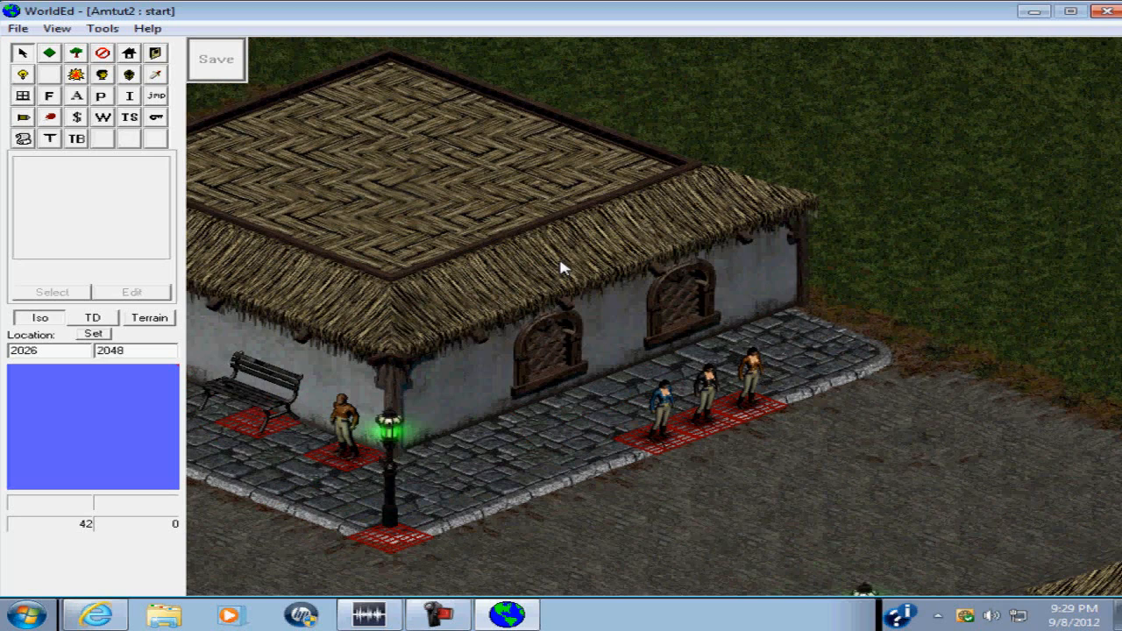
{"action": "key", "text": "Down"}
{"action": "key", "text": "Right"}
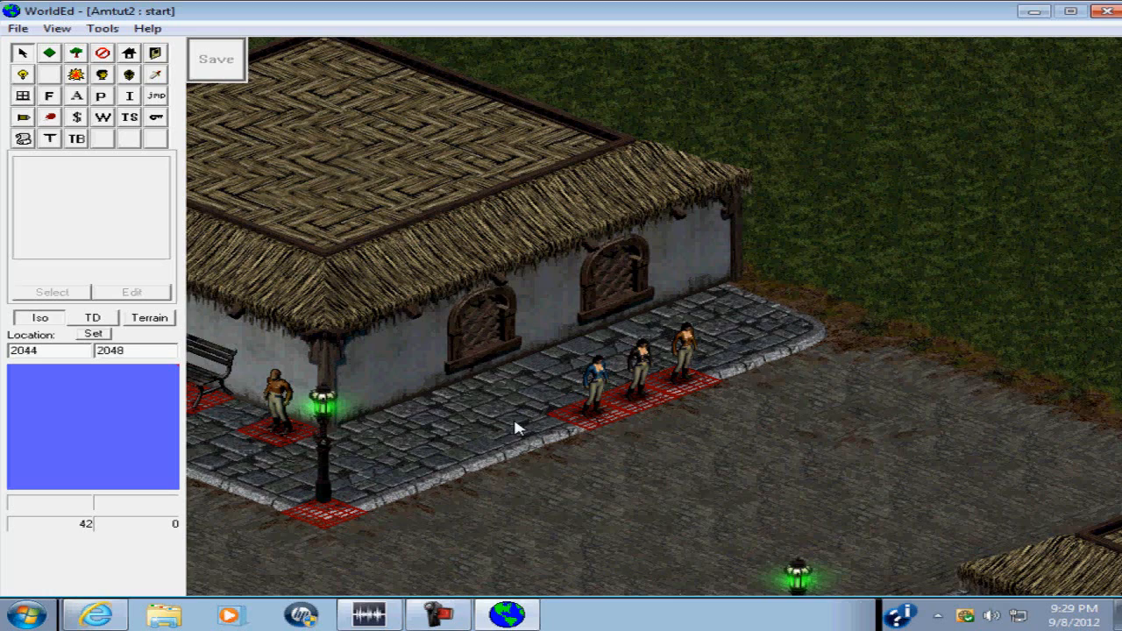
{"action": "key", "text": "Up"}
{"action": "key", "text": "Right"}
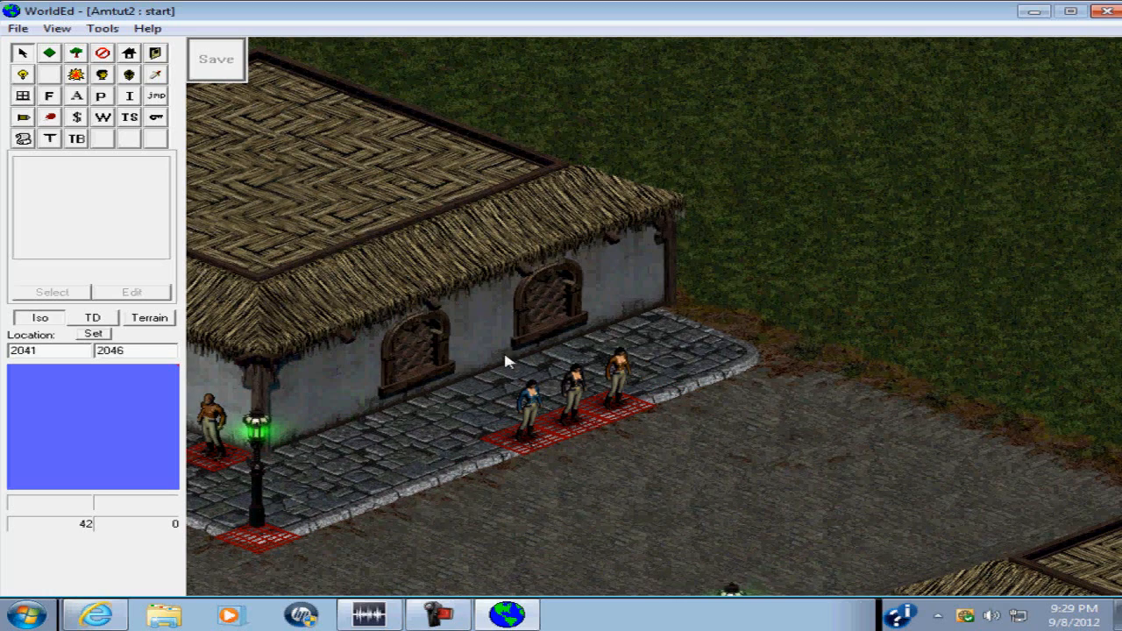
{"action": "key", "text": "Up"}
{"action": "key", "text": "Right"}
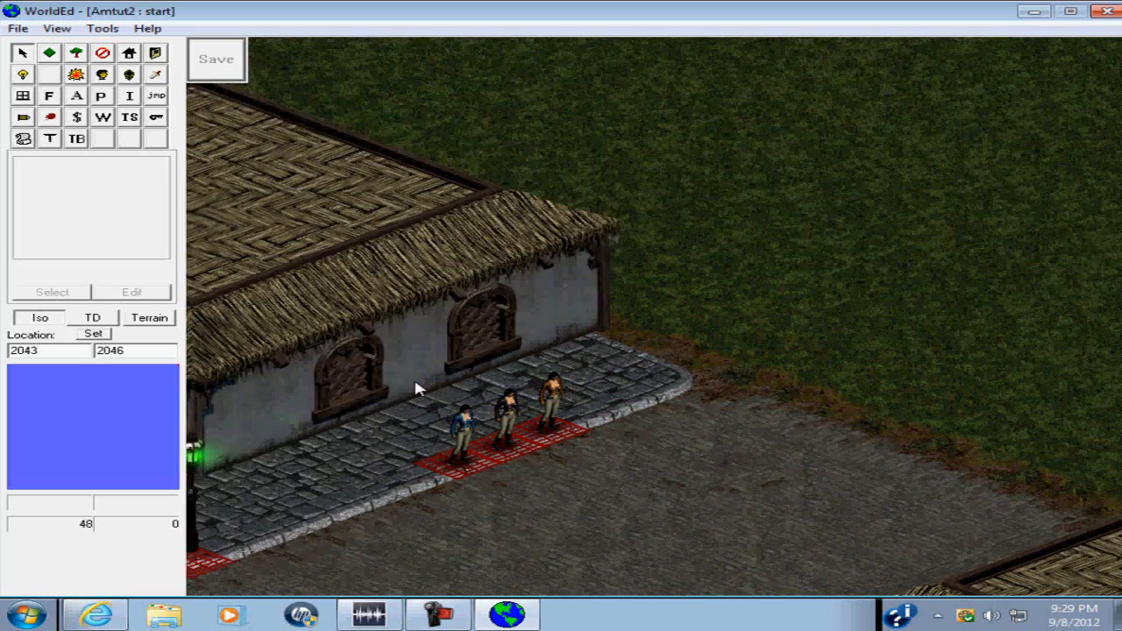
{"action": "key", "text": "Up"}
{"action": "key", "text": "Right"}
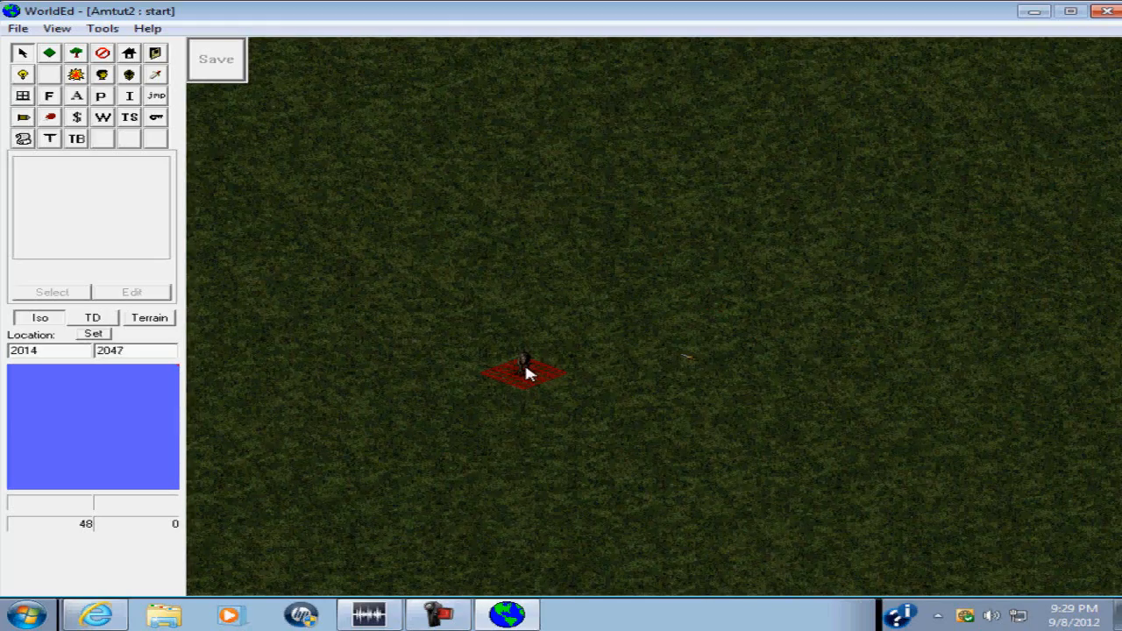
Check which script is attached to the Dialog event of the blue-clothed Human Noble NPC beside the thatched building.
{"action": "key", "text": "Down"}
{"action": "key", "text": "Left"}
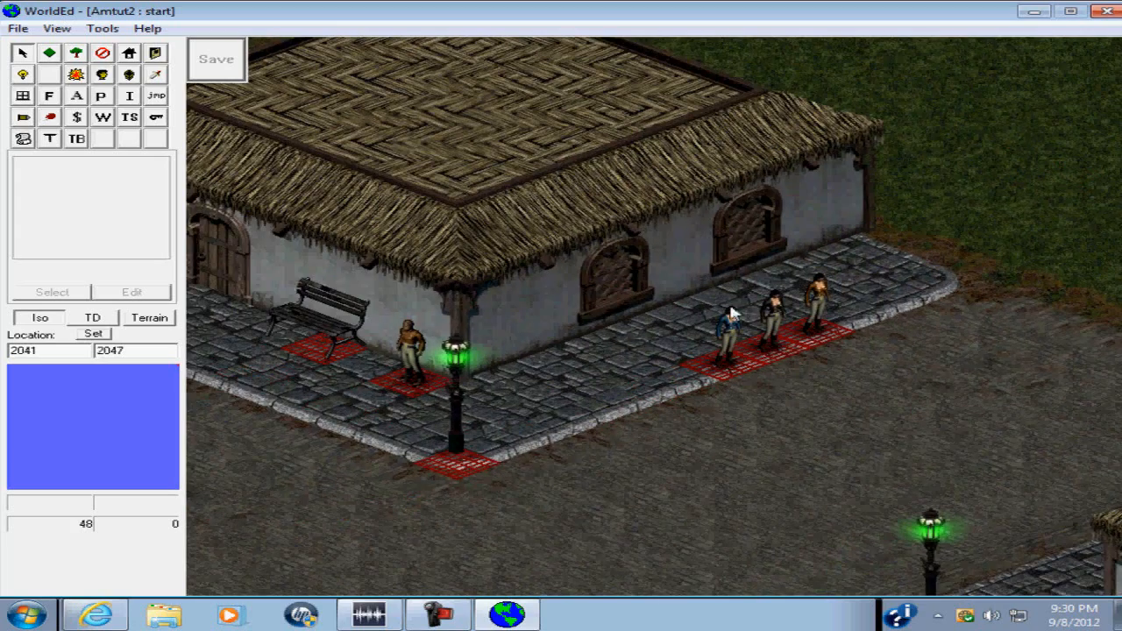
{"action": "right_click", "coordinate": [734, 337]}
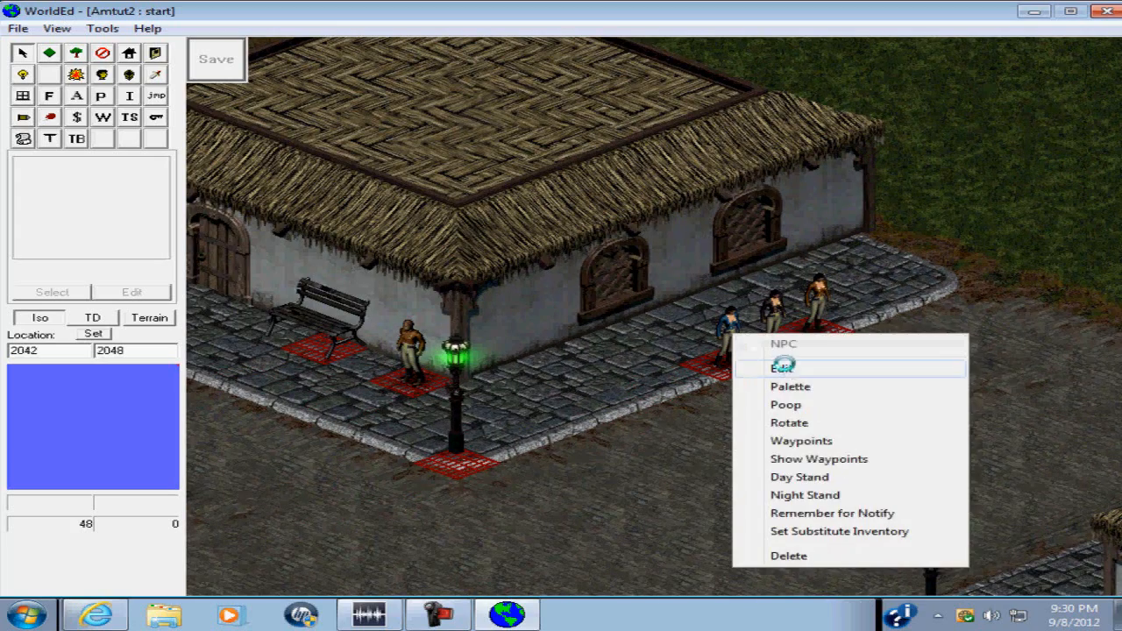
{"action": "left_click", "coordinate": [781, 368]}
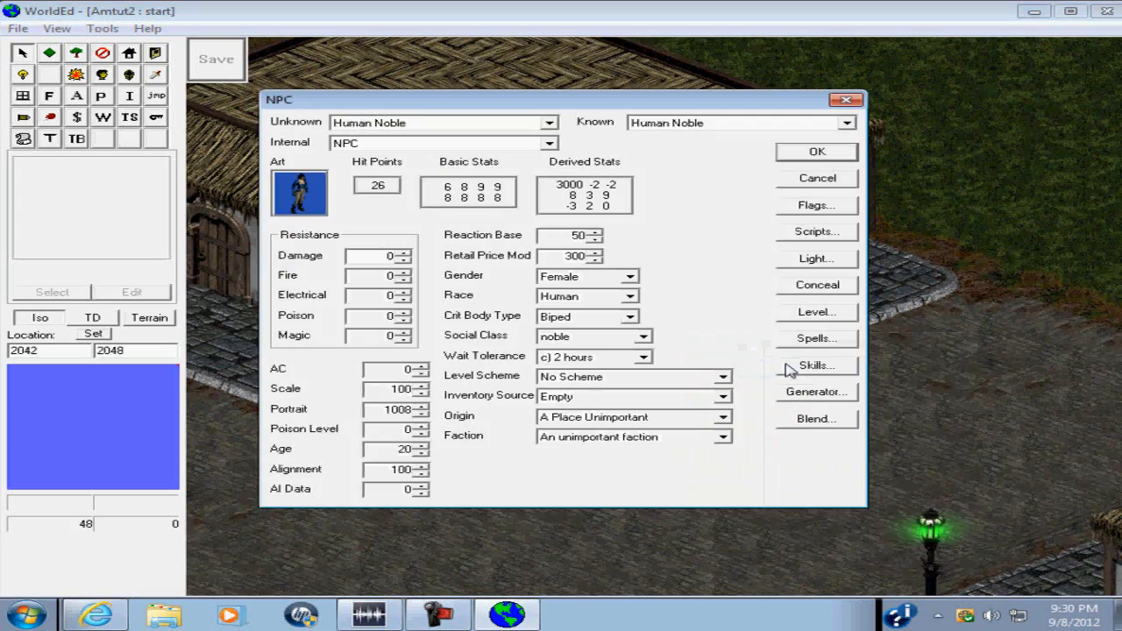
{"action": "left_click", "coordinate": [810, 232]}
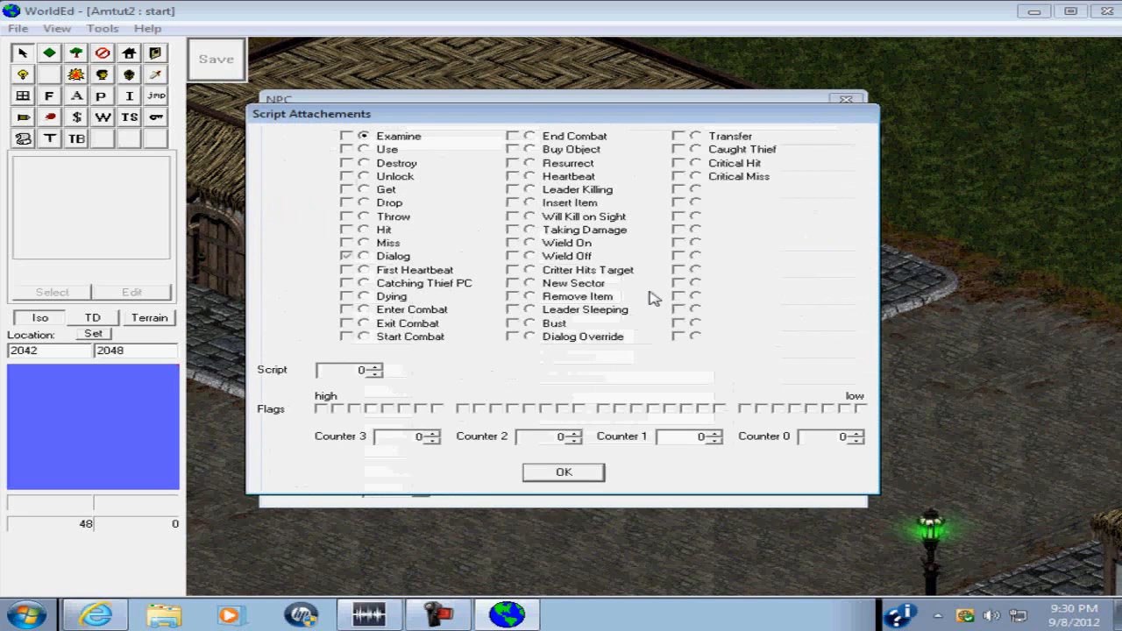
{"action": "left_click", "coordinate": [363, 256]}
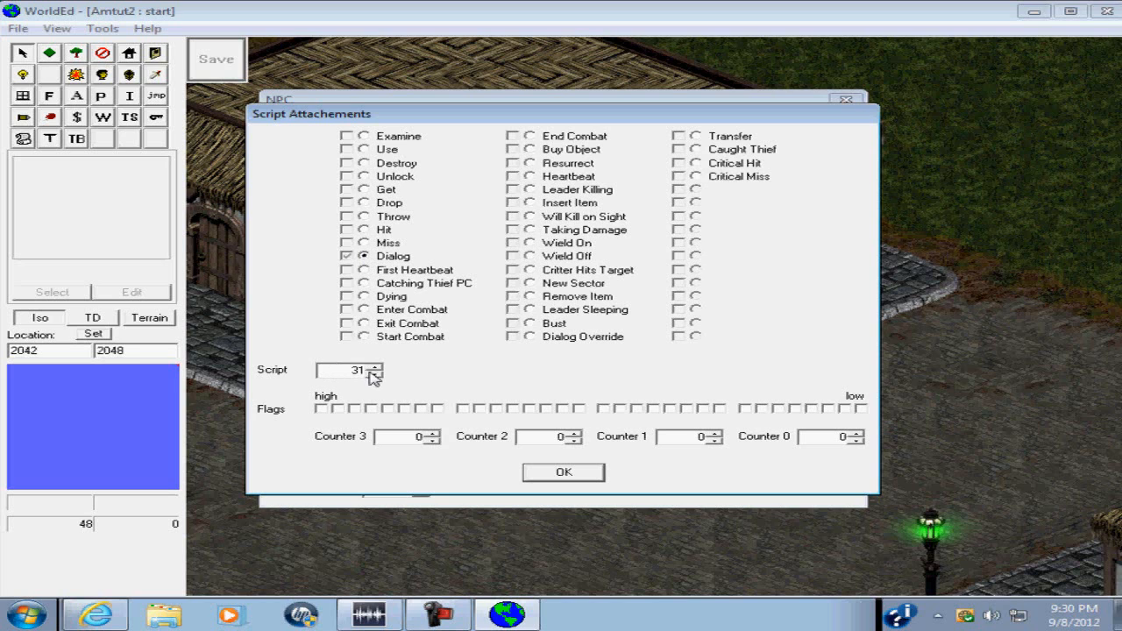
{"action": "left_click", "coordinate": [552, 472]}
{"action": "left_click", "coordinate": [807, 156]}
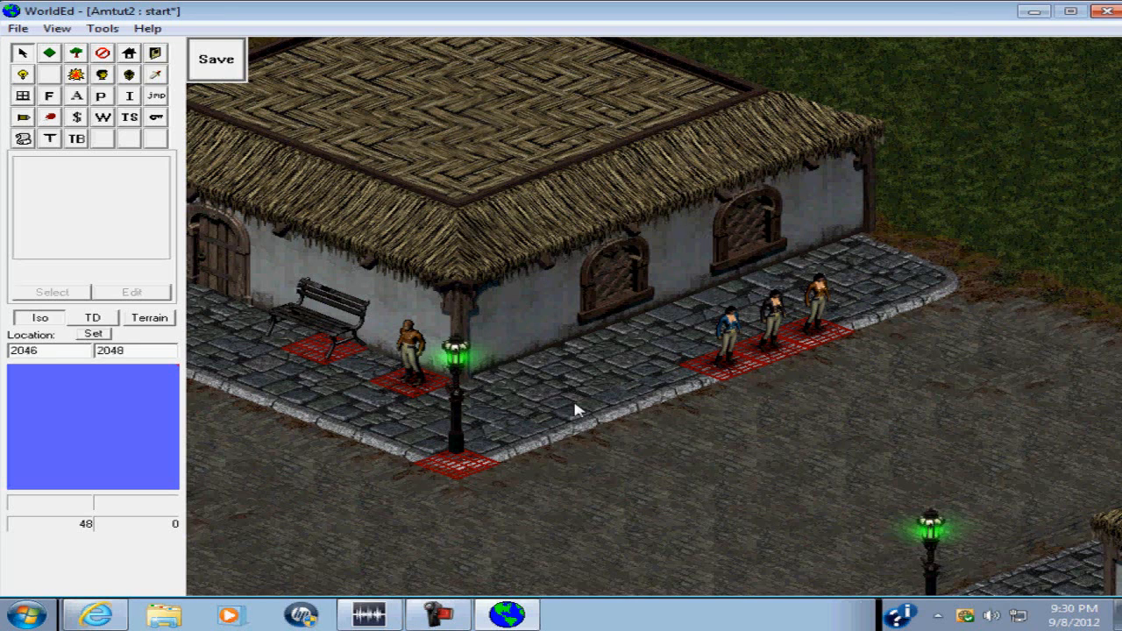
Check which script is attached to the Dying event of the Sewer Rat out on the grass.
{"action": "key", "text": "Up"}
{"action": "key", "text": "Right"}
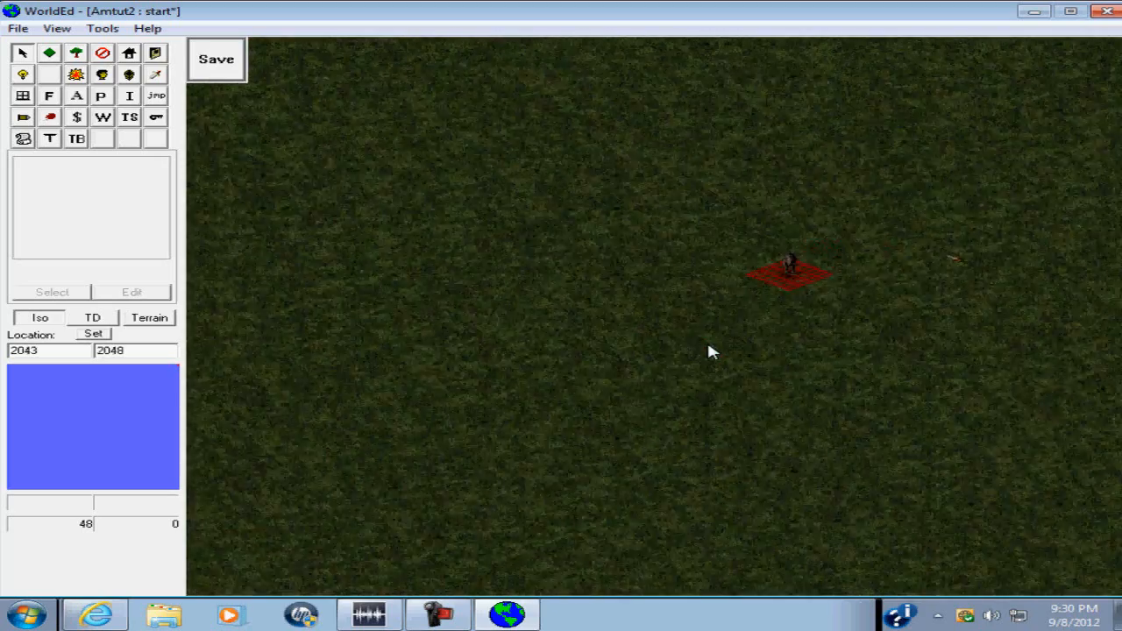
{"action": "key", "text": "Up"}
{"action": "key", "text": "Right"}
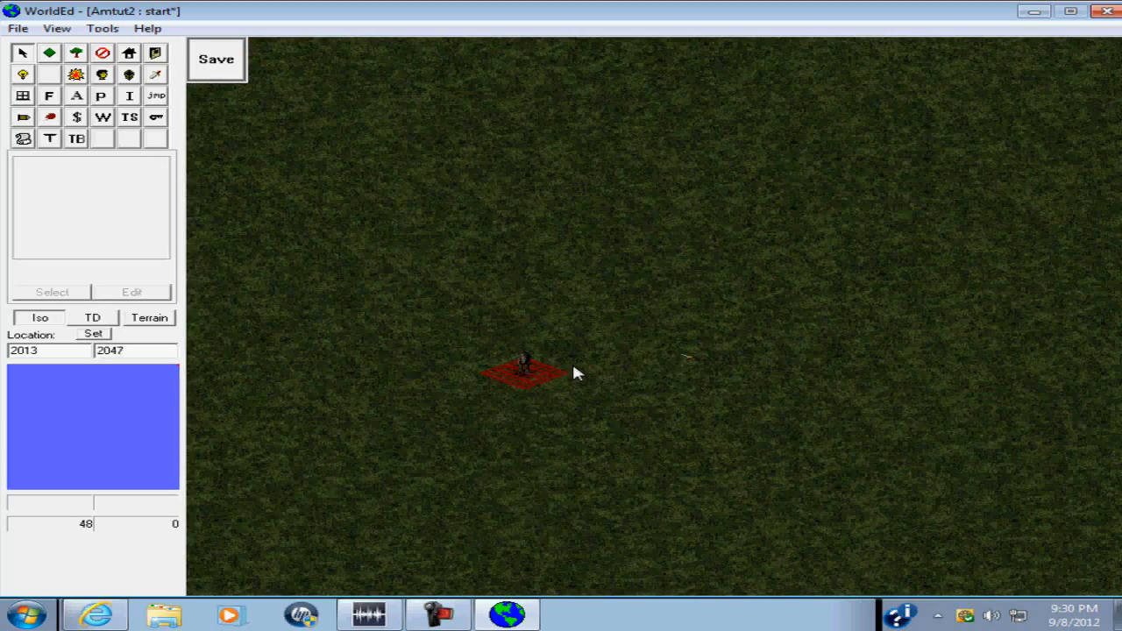
{"action": "right_click", "coordinate": [525, 357]}
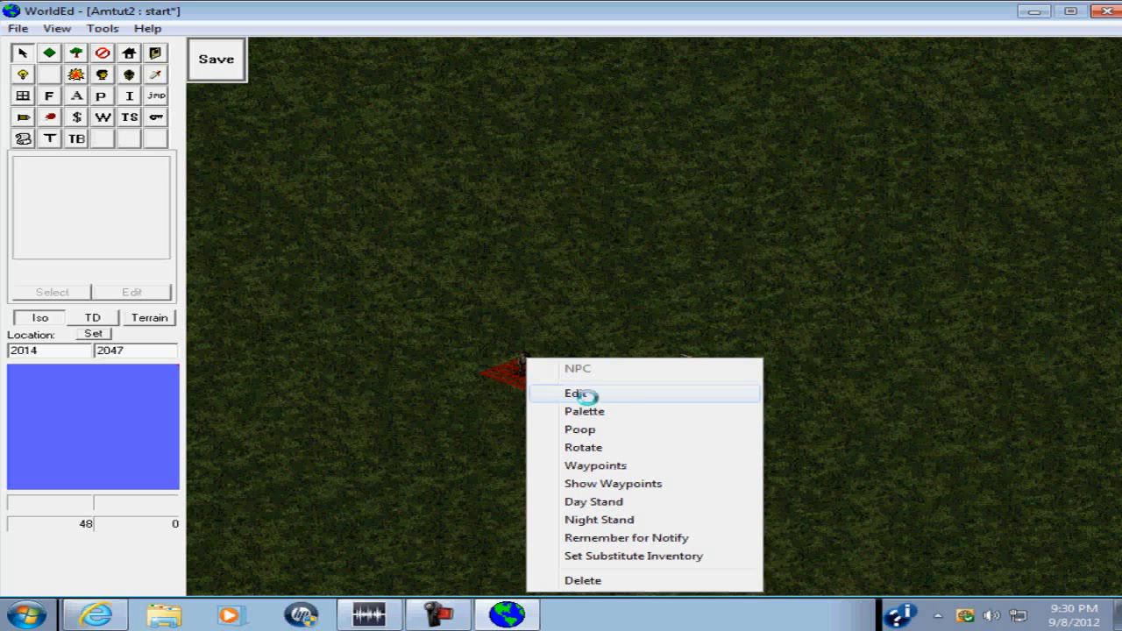
{"action": "left_click", "coordinate": [582, 394]}
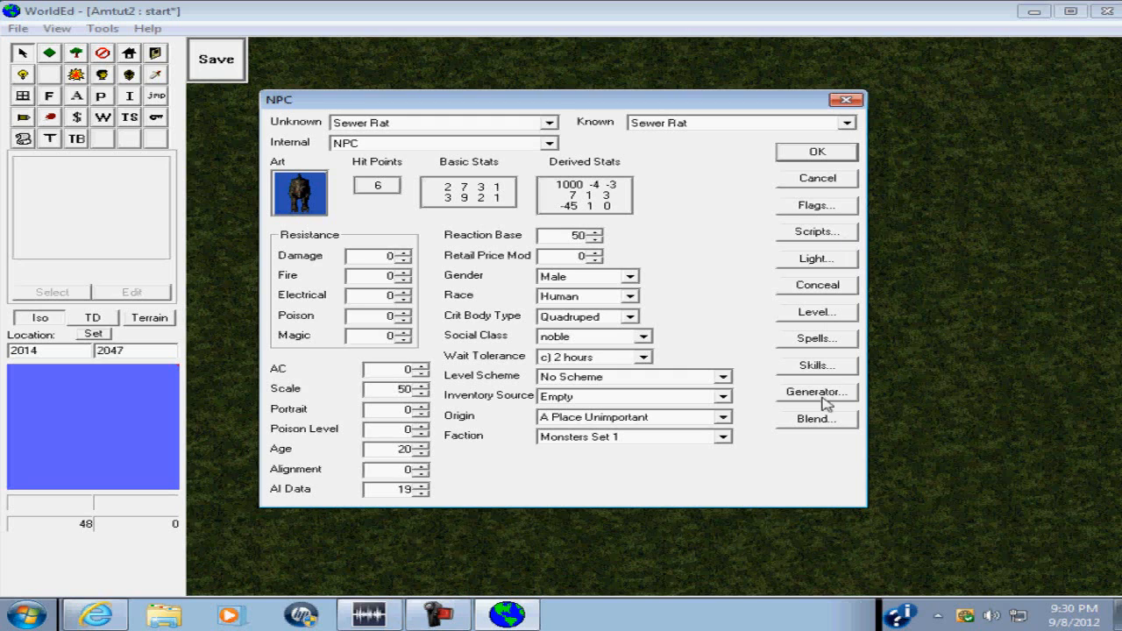
{"action": "left_click", "coordinate": [800, 228]}
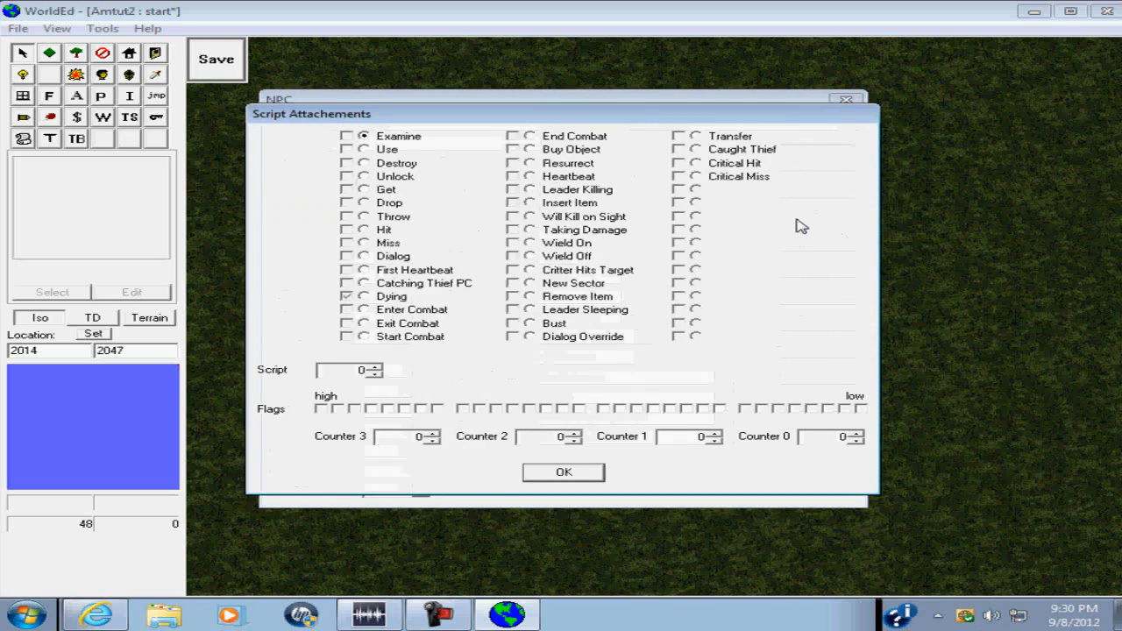
{"action": "left_click", "coordinate": [363, 297]}
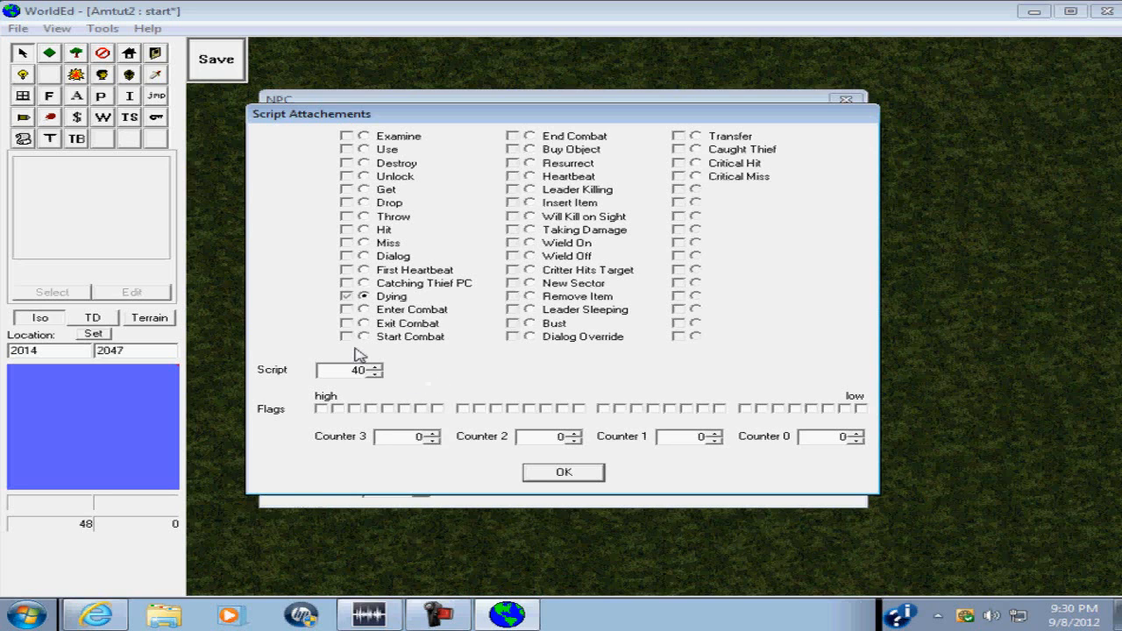
{"action": "left_click", "coordinate": [564, 472]}
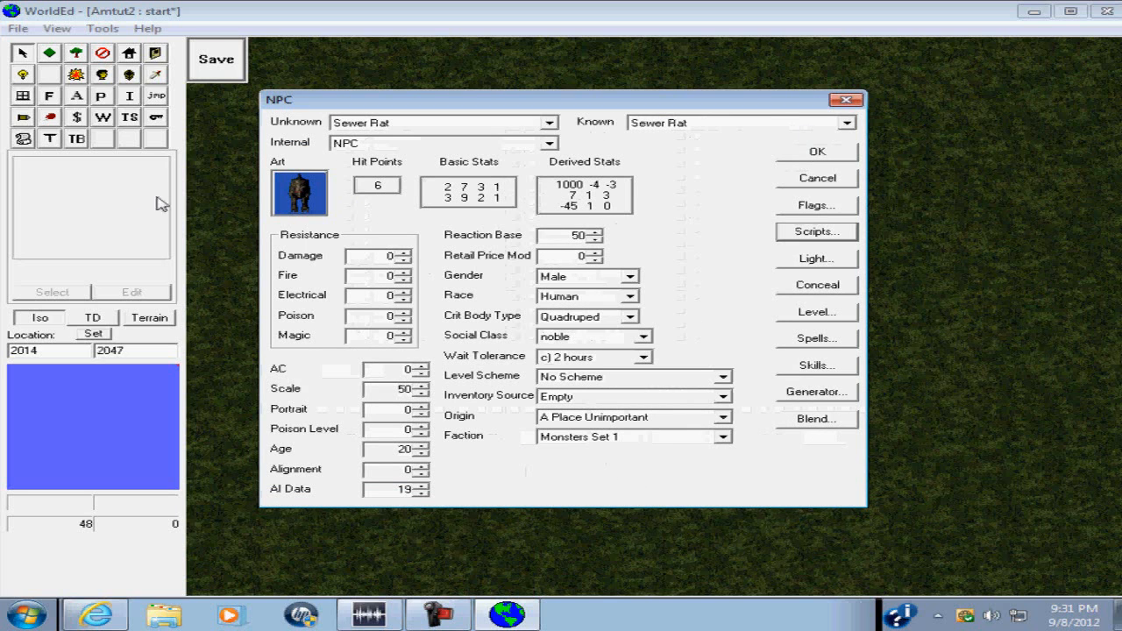
{"action": "left_click", "coordinate": [817, 151]}
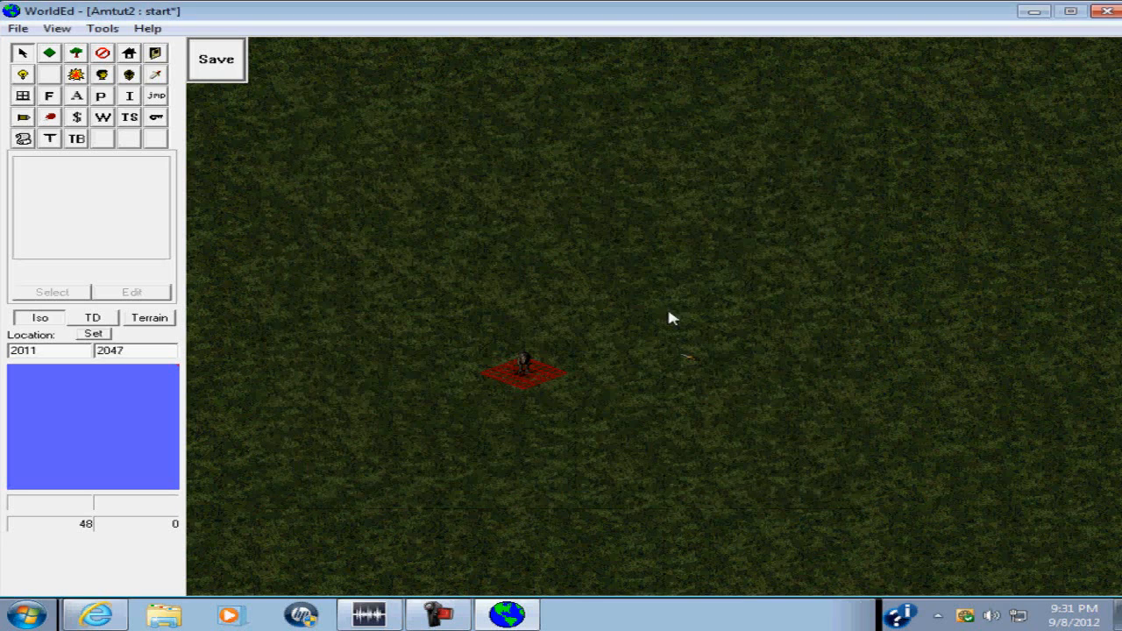
Check which script is attached to the Get event of the dagger lying near the Sewer Rat.
{"action": "right_click", "coordinate": [689, 360]}
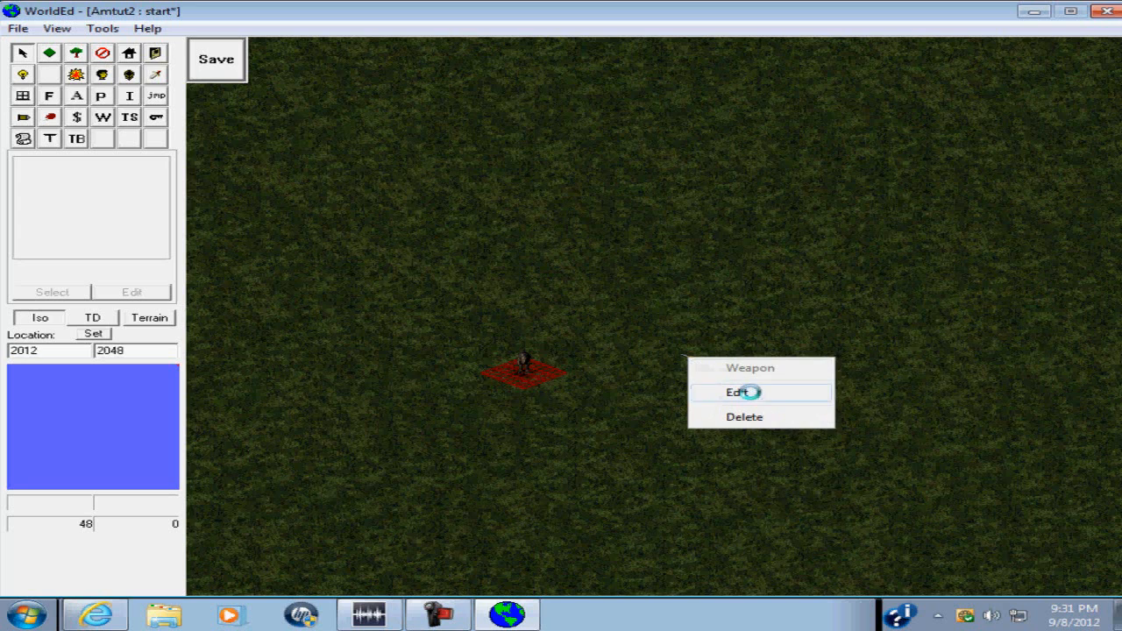
{"action": "left_click", "coordinate": [738, 393]}
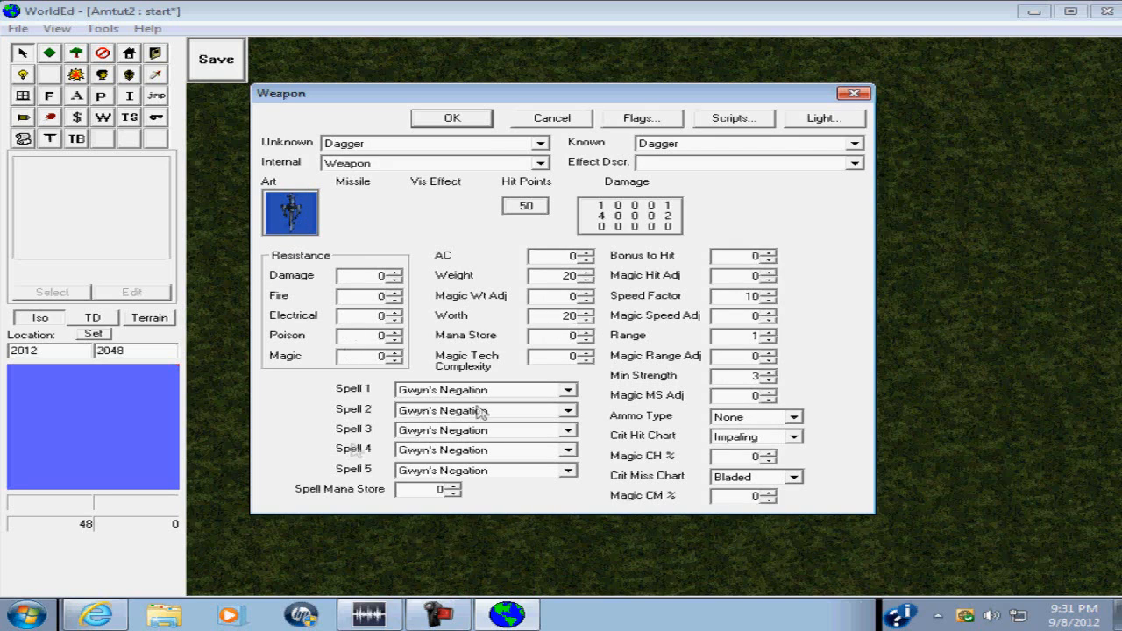
{"action": "left_click", "coordinate": [719, 120]}
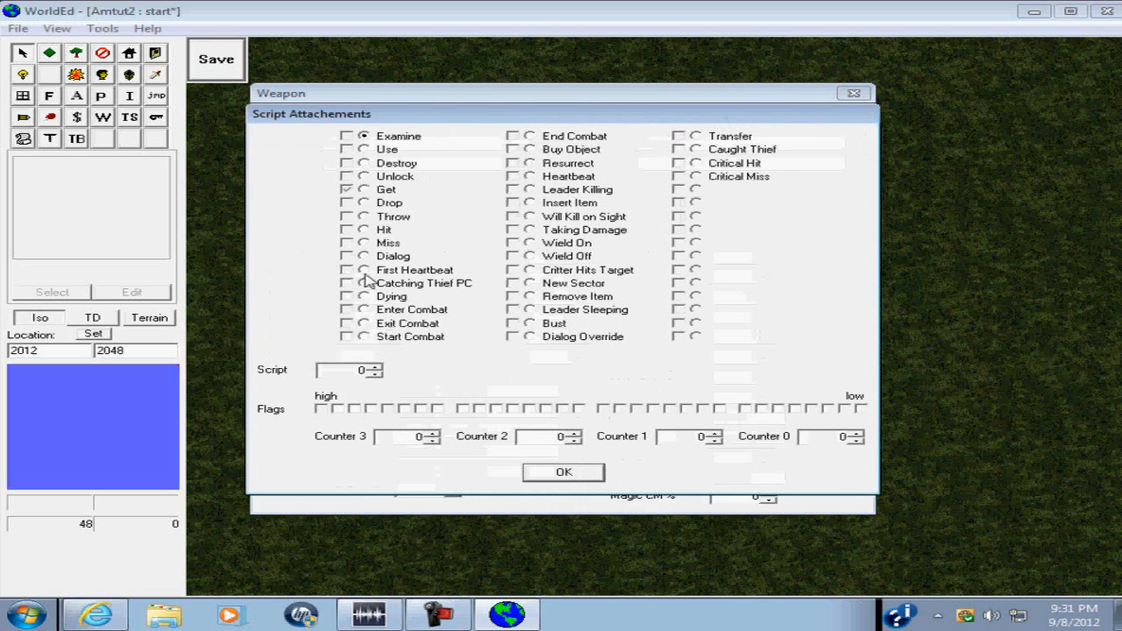
{"action": "left_click", "coordinate": [364, 190]}
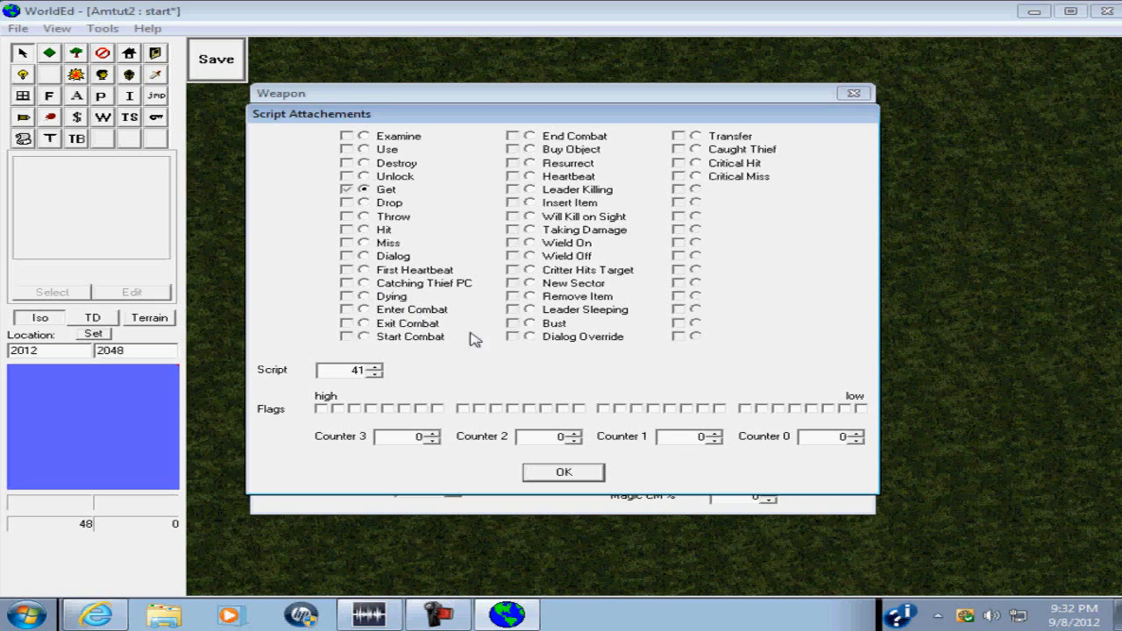
{"action": "left_click", "coordinate": [568, 473]}
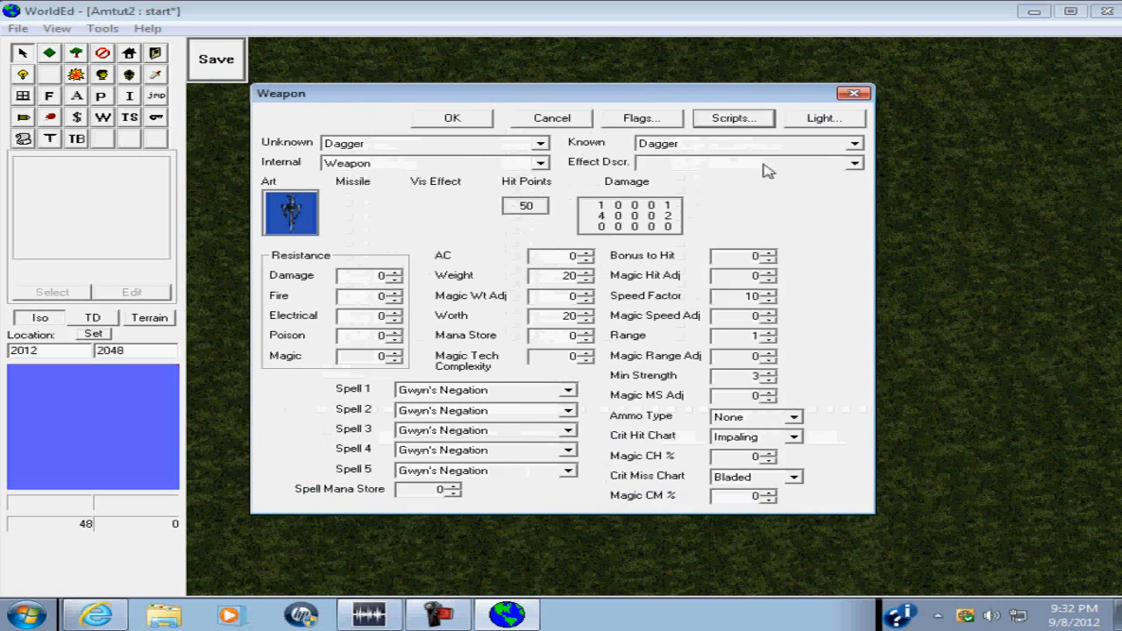
{"action": "left_click", "coordinate": [445, 123]}
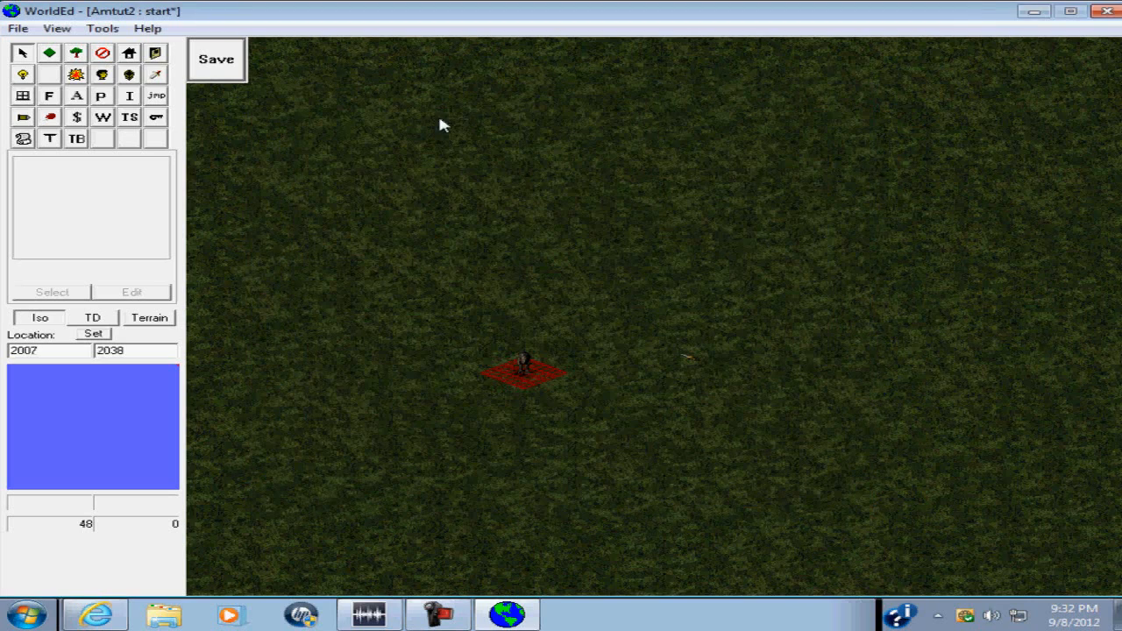
Switch from the world editor to Script Maker to begin a new script.
{"action": "left_click", "coordinate": [1034, 11]}
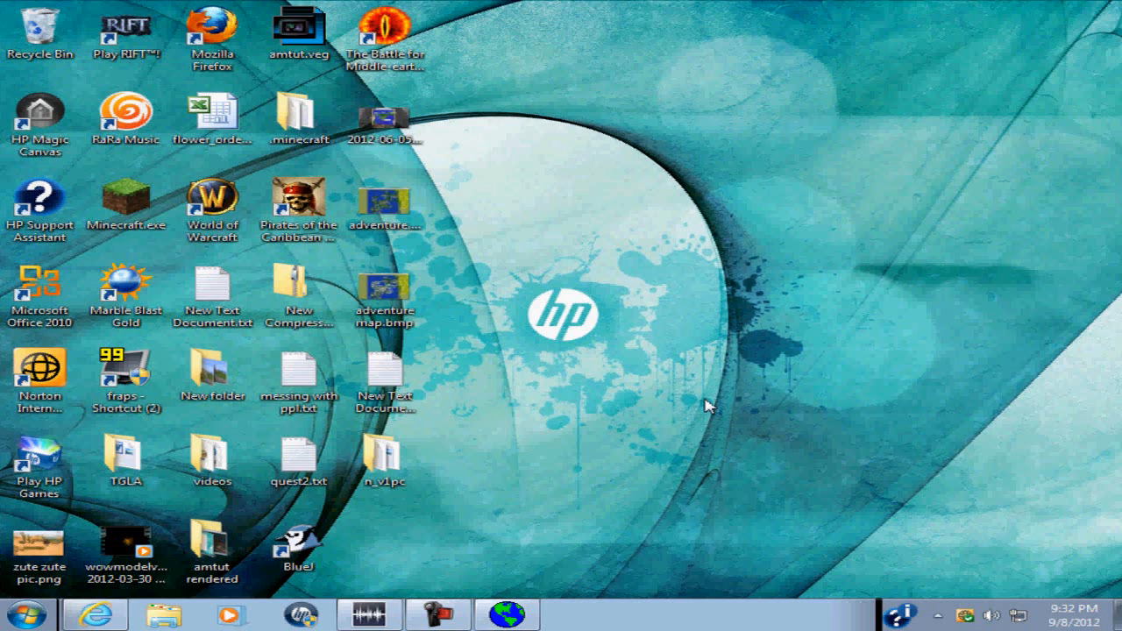
{"action": "left_click", "coordinate": [15, 619]}
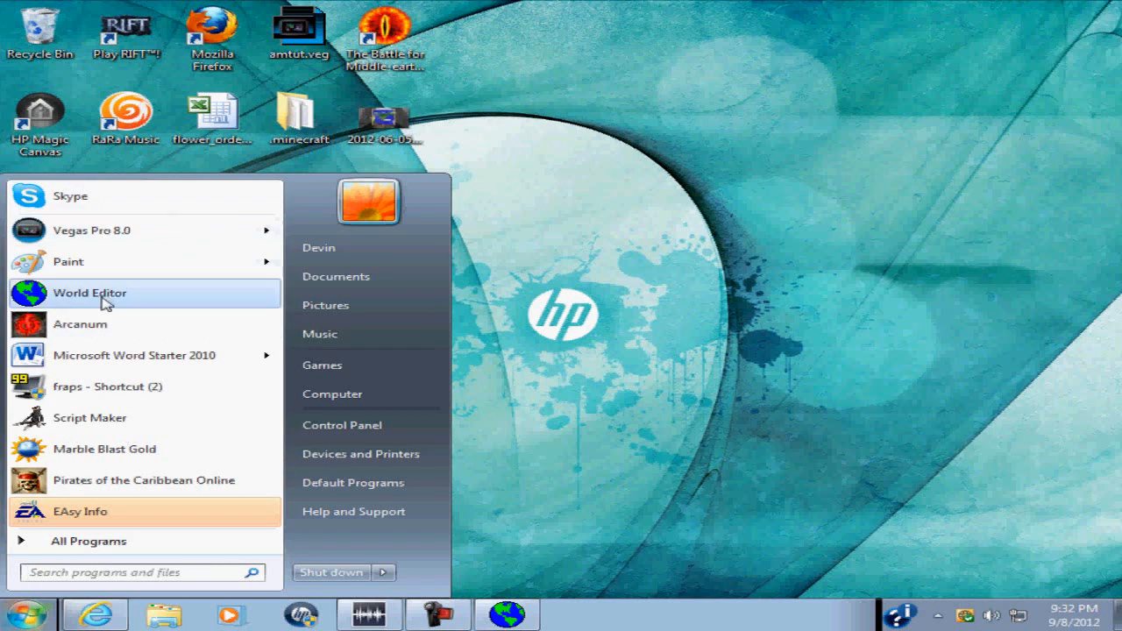
{"action": "left_click", "coordinate": [137, 424]}
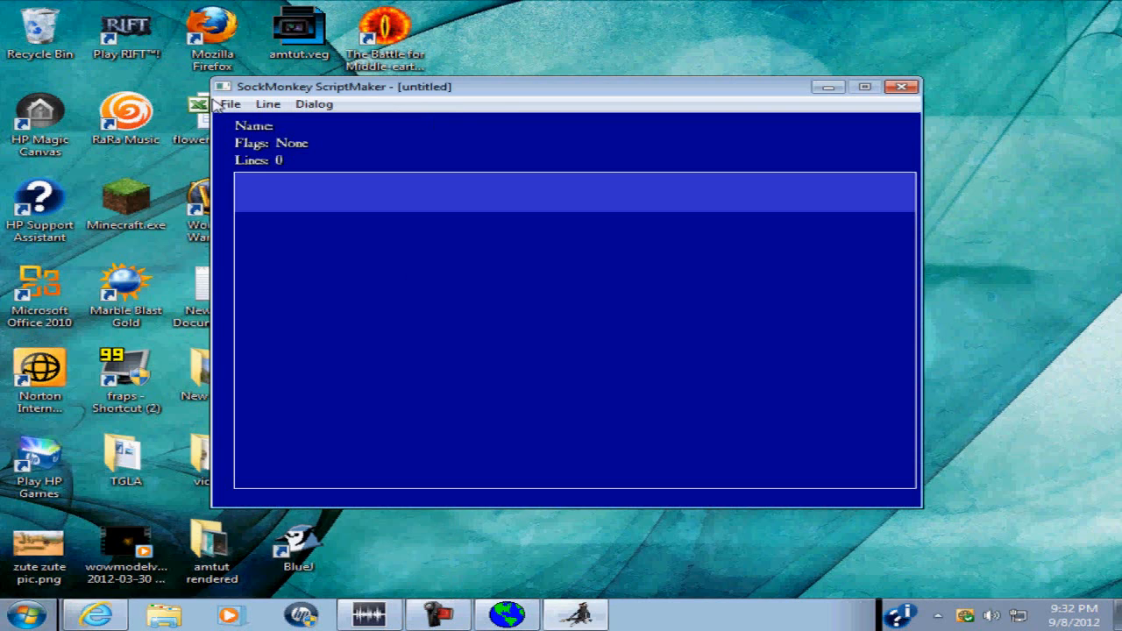
Add an action line to the empty script using "set PC (obj) quest (num) to state (num)".
{"action": "left_click", "coordinate": [268, 105]}
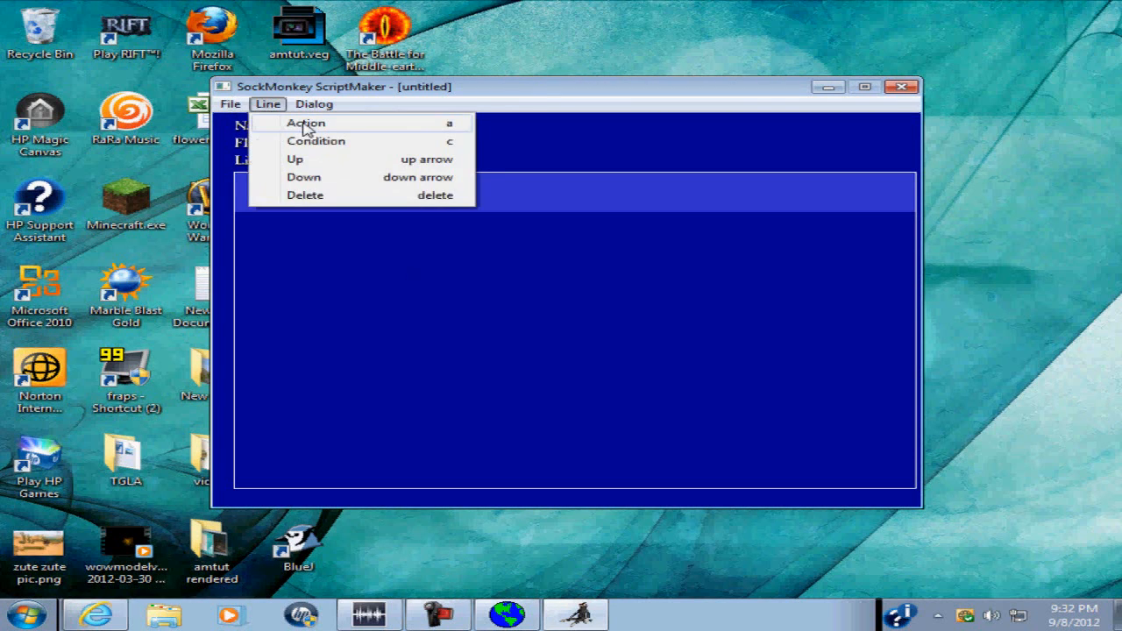
{"action": "left_click", "coordinate": [306, 124]}
{"action": "left_click", "coordinate": [790, 294]}
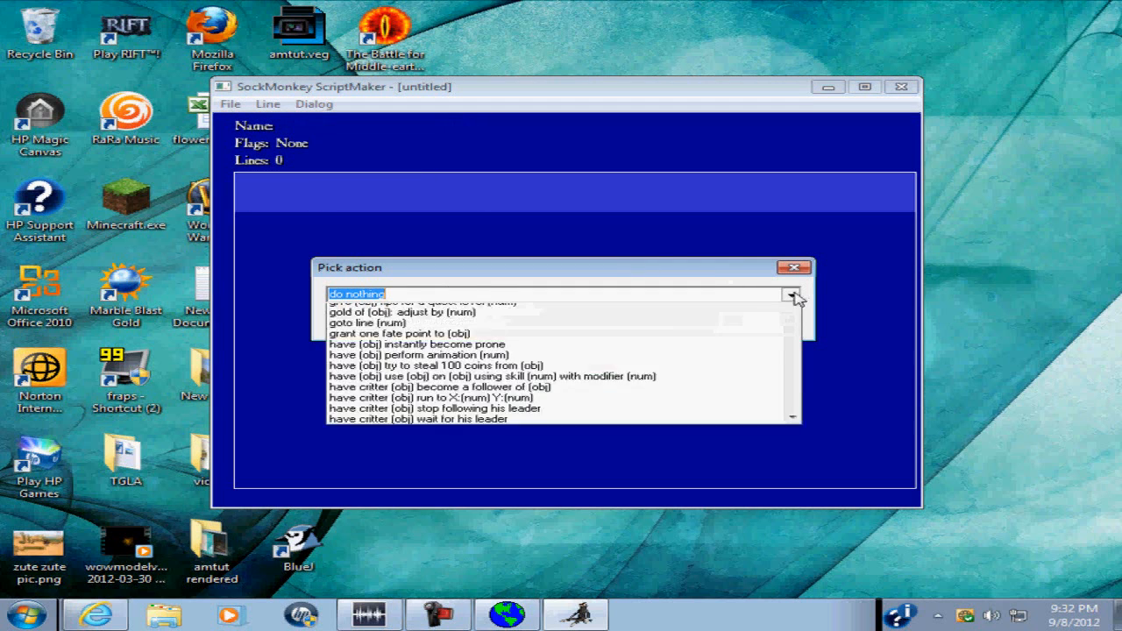
{"action": "type", "text": "setr"}
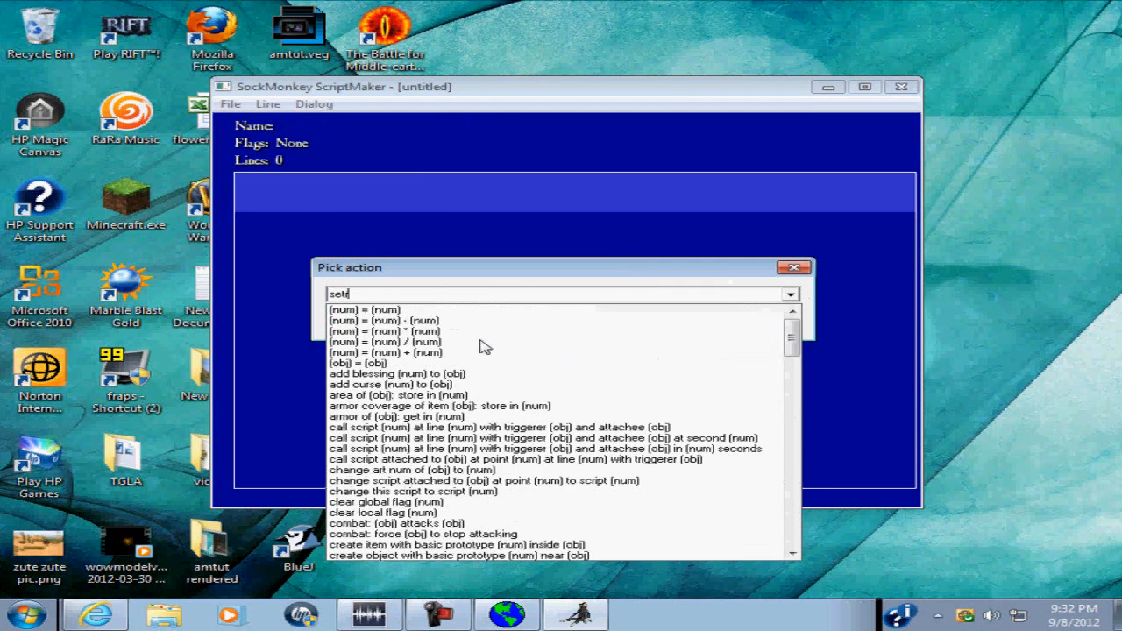
{"action": "key", "text": "BackSpace"}
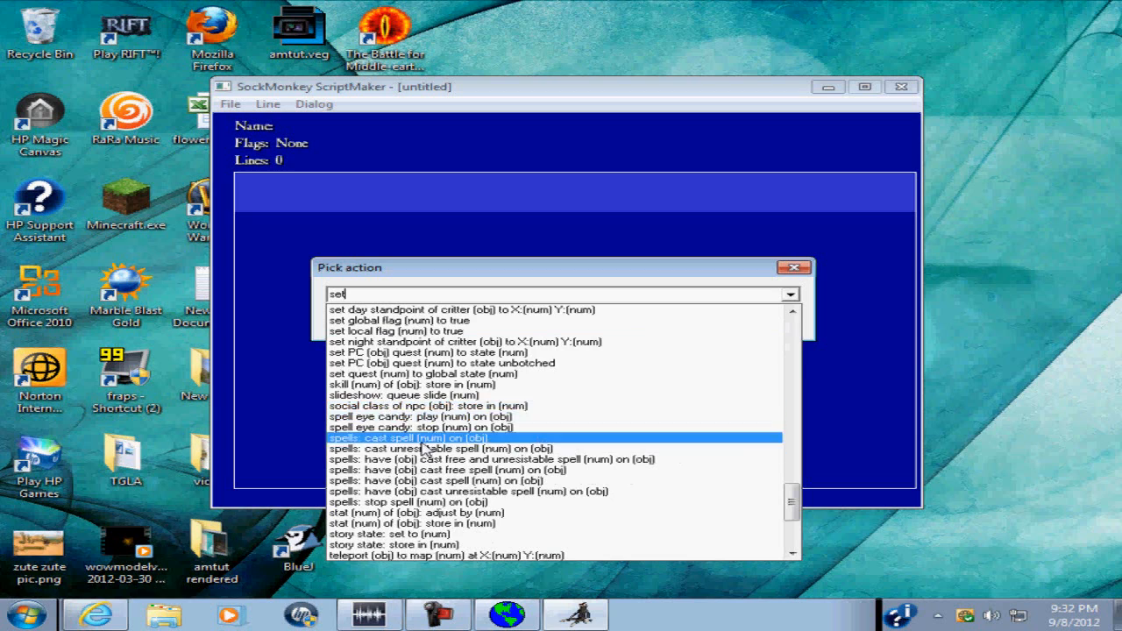
{"action": "left_click", "coordinate": [451, 353]}
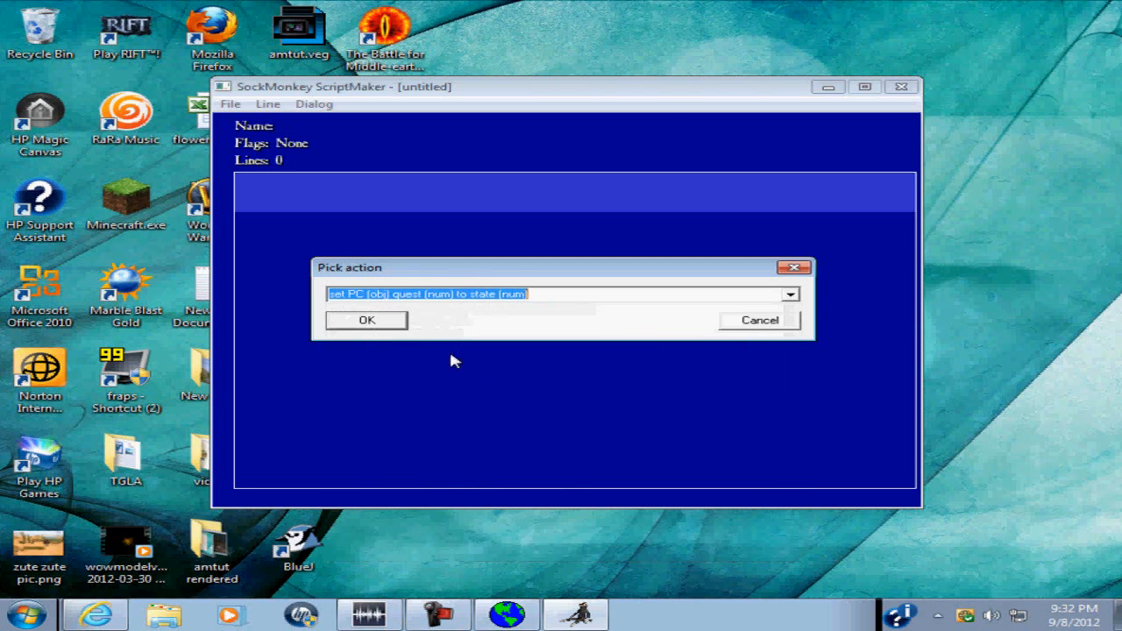
{"action": "left_click", "coordinate": [379, 320]}
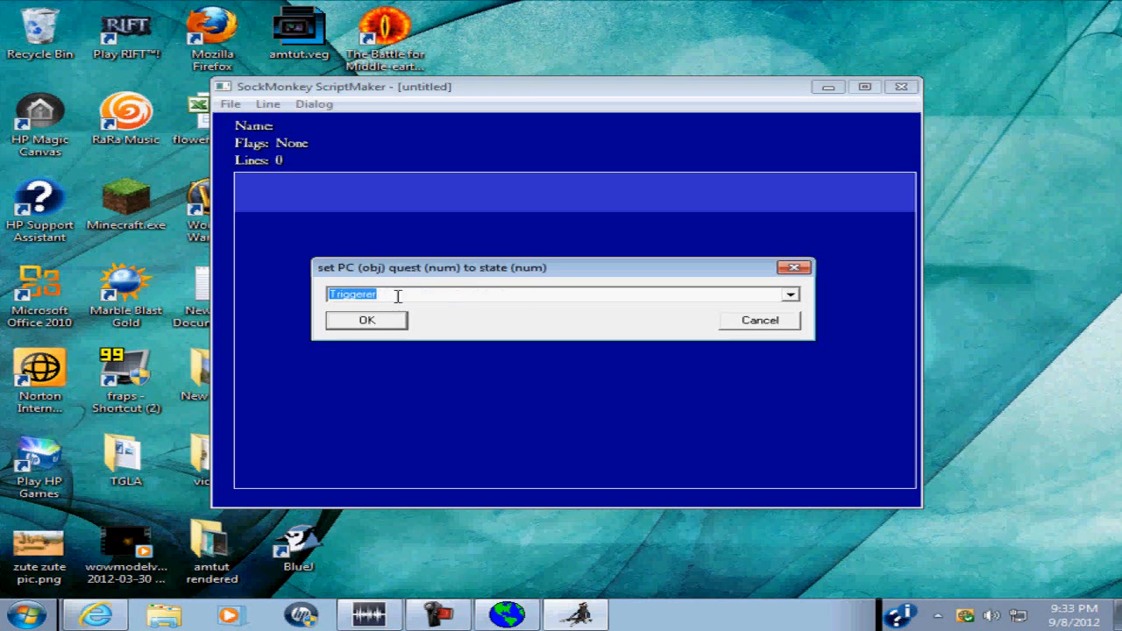
Fill in the quest action with Triggerer as the PC, quest number 1001 and state 6.
{"action": "left_click", "coordinate": [401, 326]}
{"action": "left_click", "coordinate": [570, 321]}
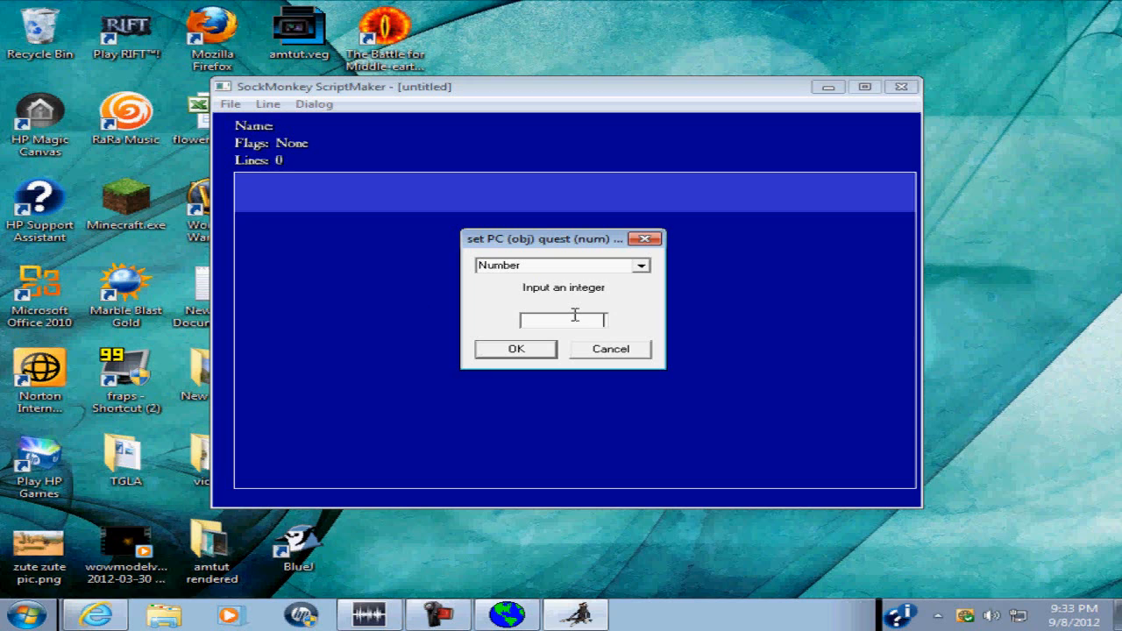
{"action": "type", "text": "1001"}
{"action": "left_click", "coordinate": [532, 347]}
{"action": "left_click", "coordinate": [574, 323]}
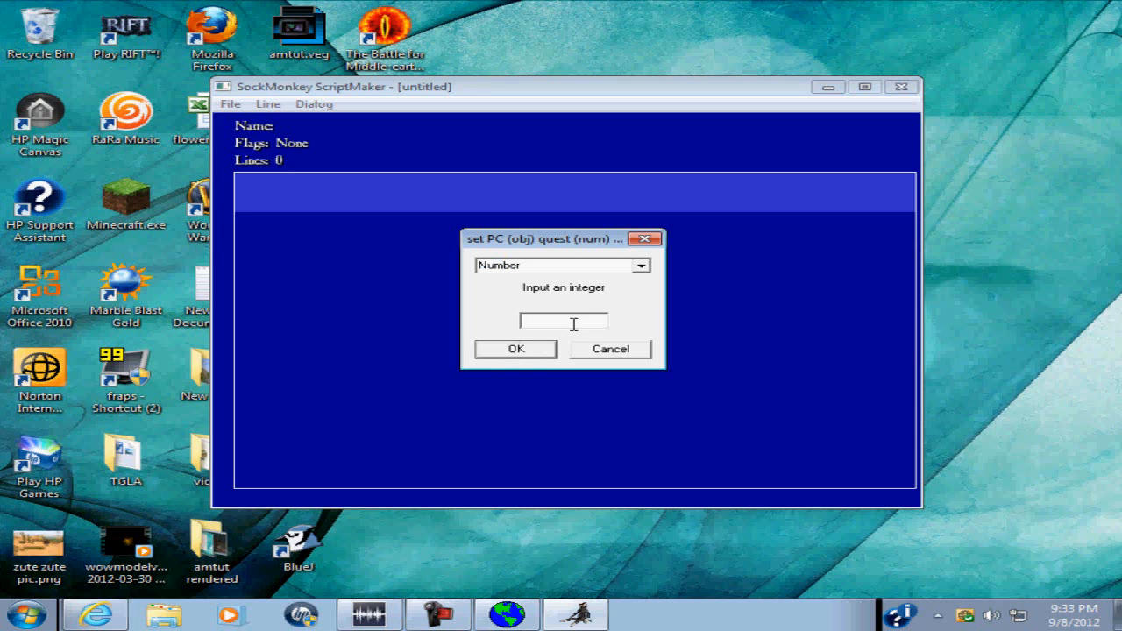
{"action": "left_click", "coordinate": [501, 354]}
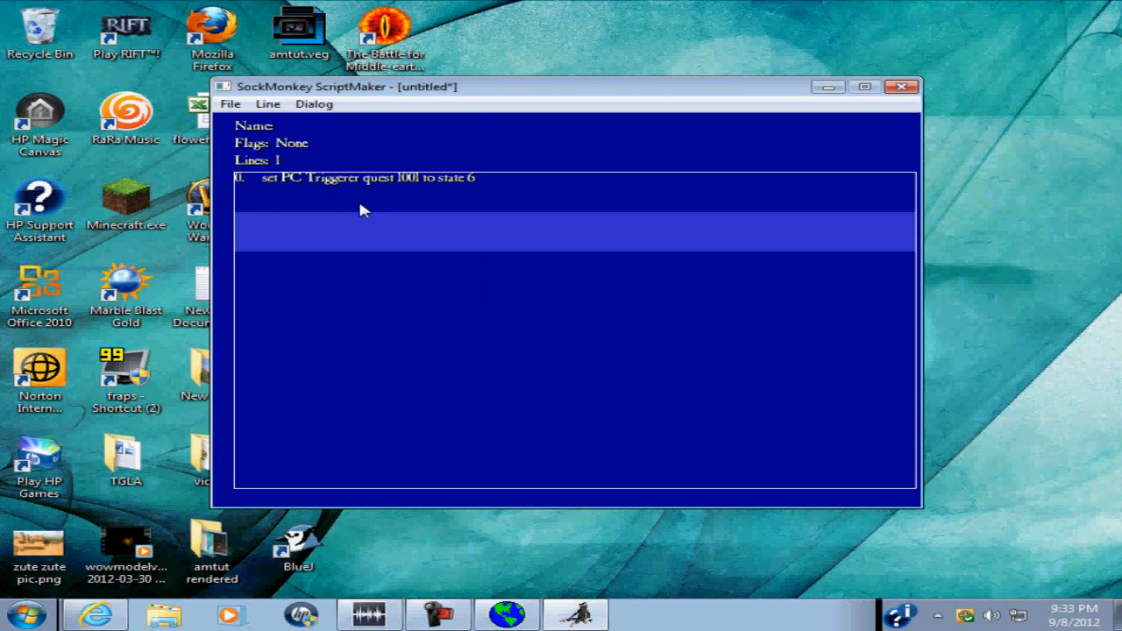
Add a second action line, "return and RUN default", after the quest state line.
{"action": "left_click", "coordinate": [268, 104]}
{"action": "left_click", "coordinate": [315, 124]}
{"action": "left_click", "coordinate": [792, 296]}
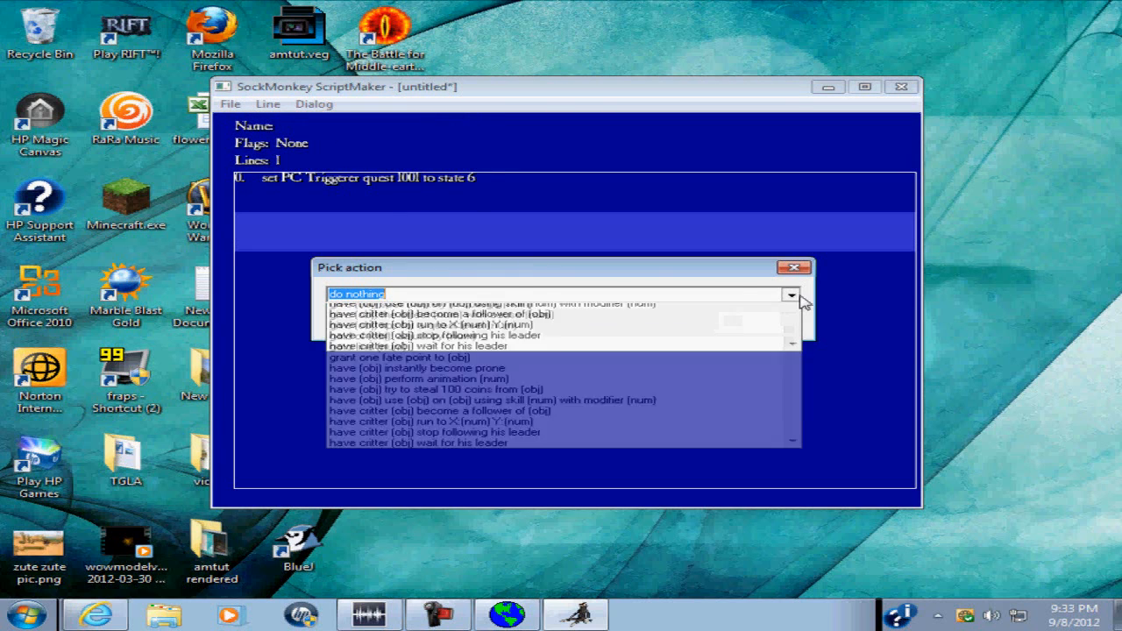
{"action": "type", "text": "ret"}
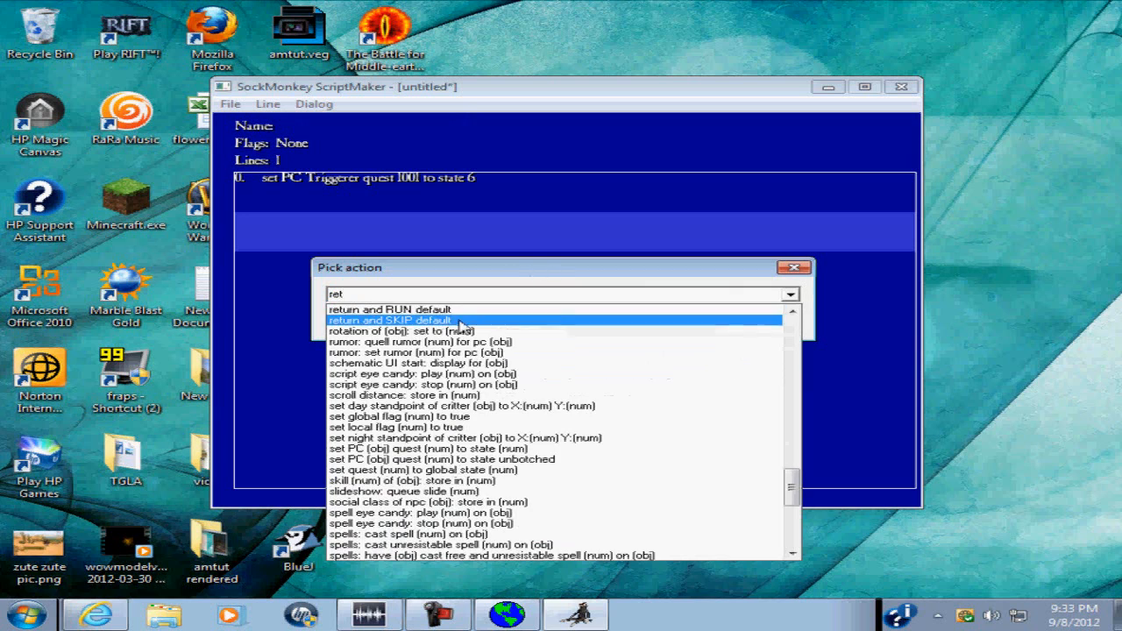
{"action": "left_click", "coordinate": [447, 311]}
{"action": "left_click", "coordinate": [414, 323]}
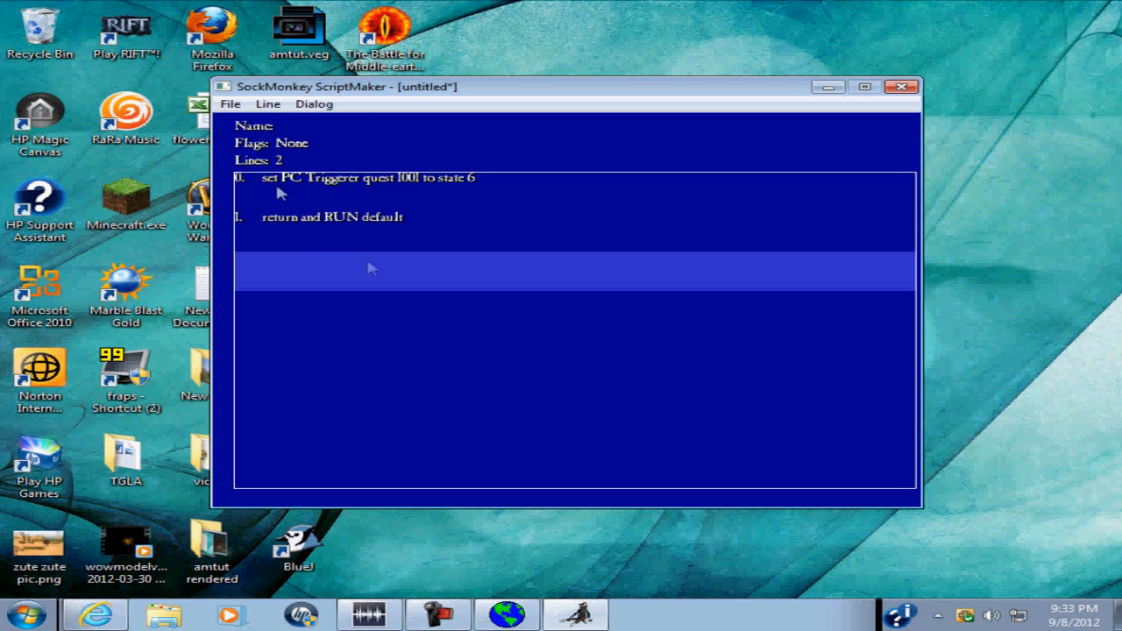
Save the script as 00042daggerbotch in the Amtut2 module's scr folder and close Script Maker.
{"action": "left_click", "coordinate": [232, 104]}
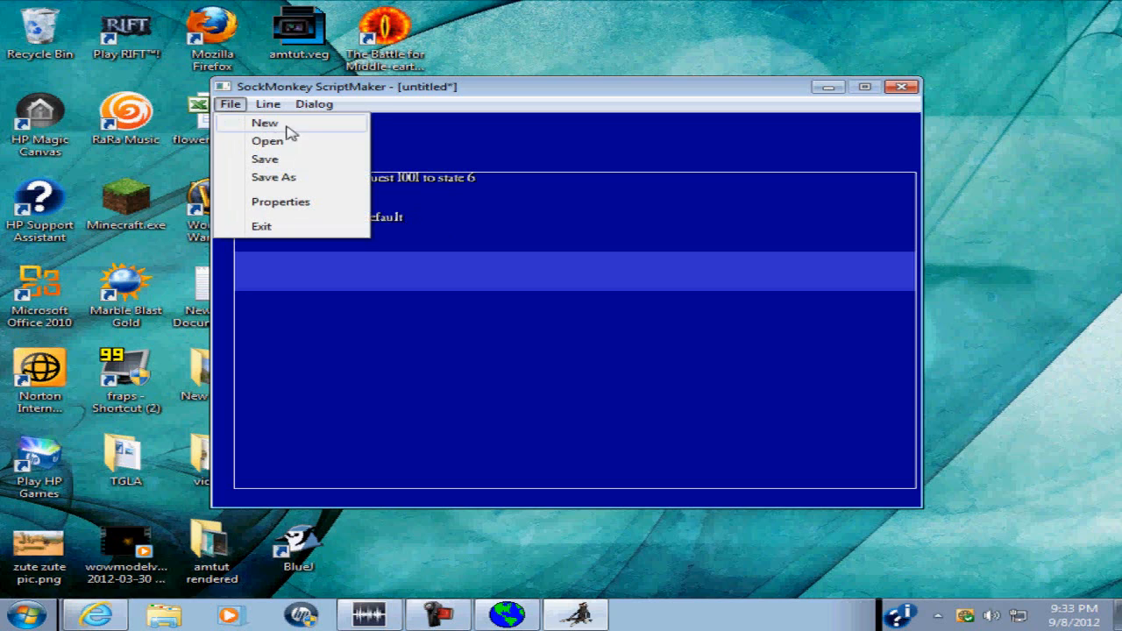
{"action": "left_click", "coordinate": [288, 179]}
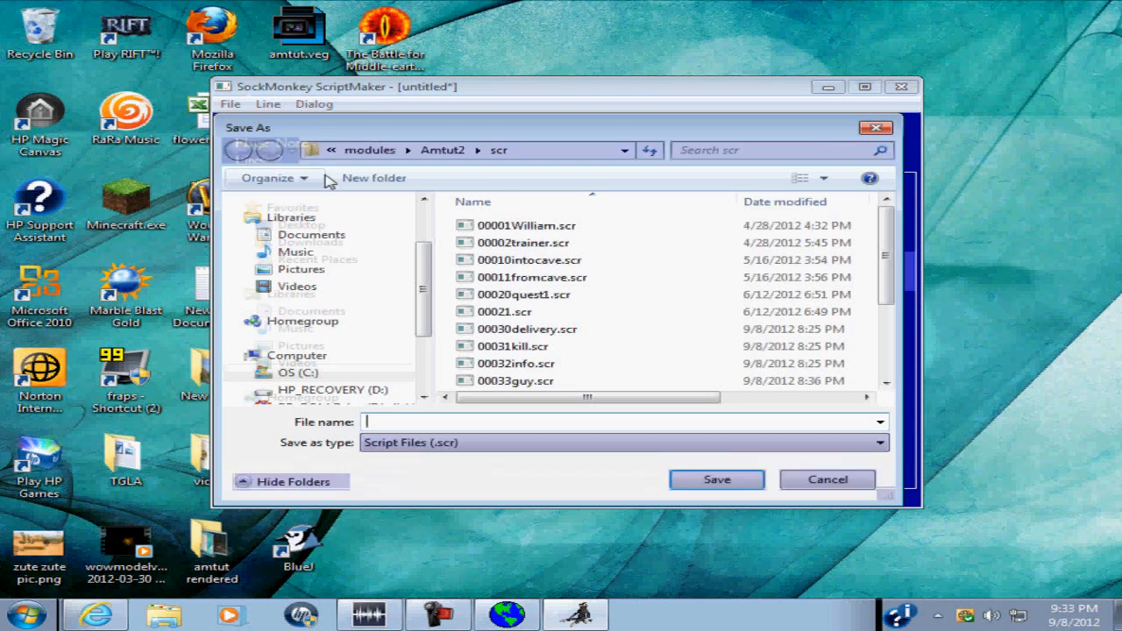
{"action": "left_click_drag", "start_coordinate": [884, 243], "coordinate": [876, 355]}
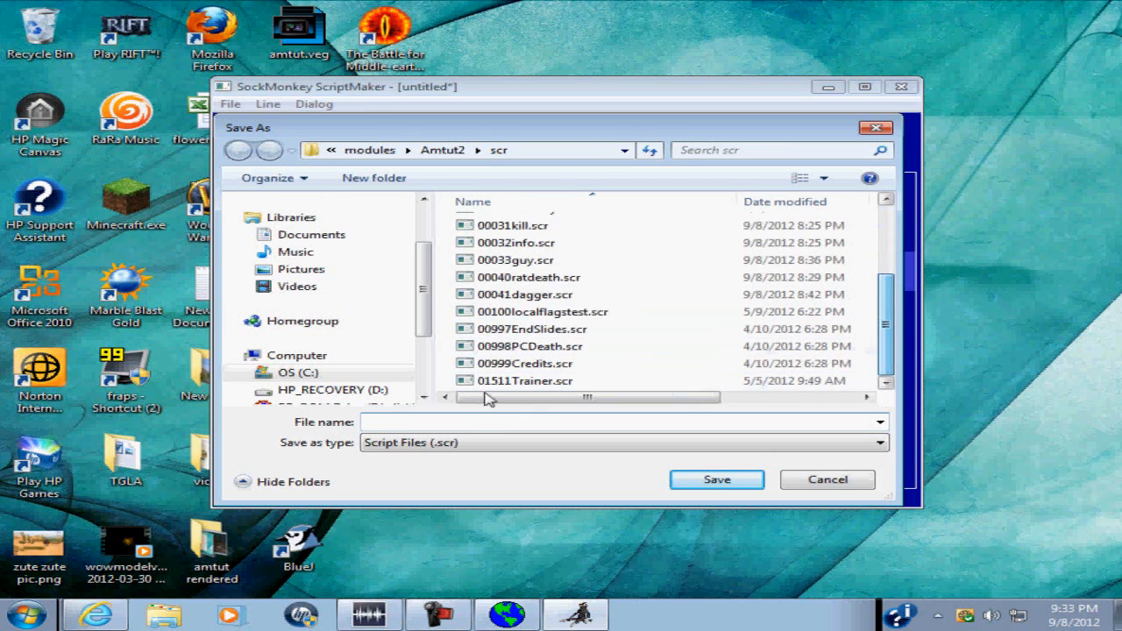
{"action": "left_click", "coordinate": [472, 424]}
{"action": "type", "text": "000"}
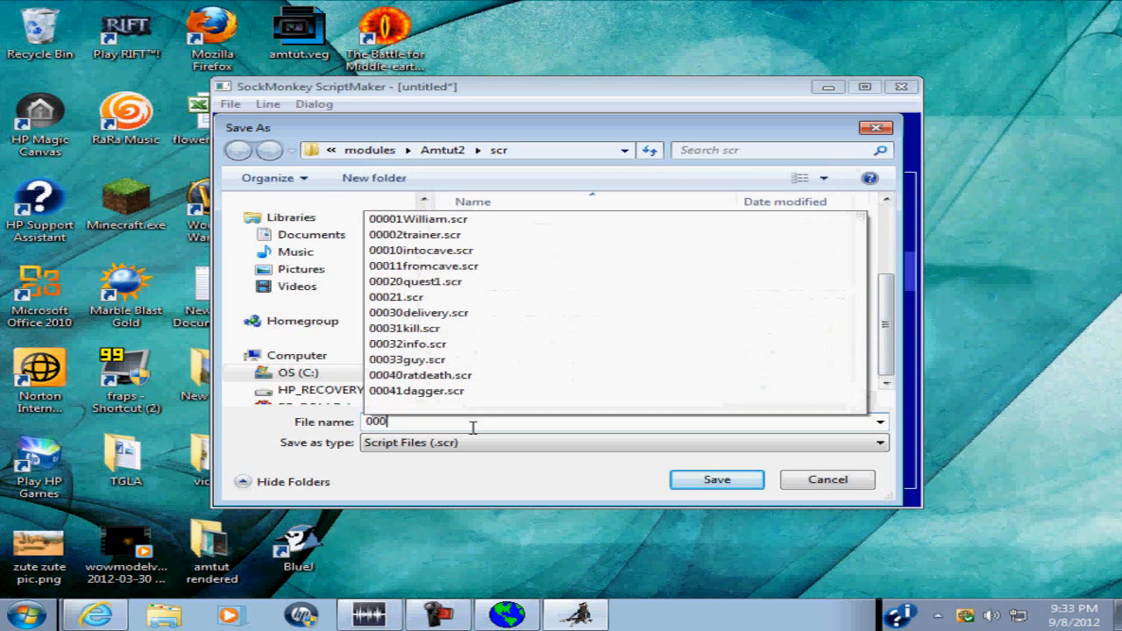
{"action": "type", "text": "42"}
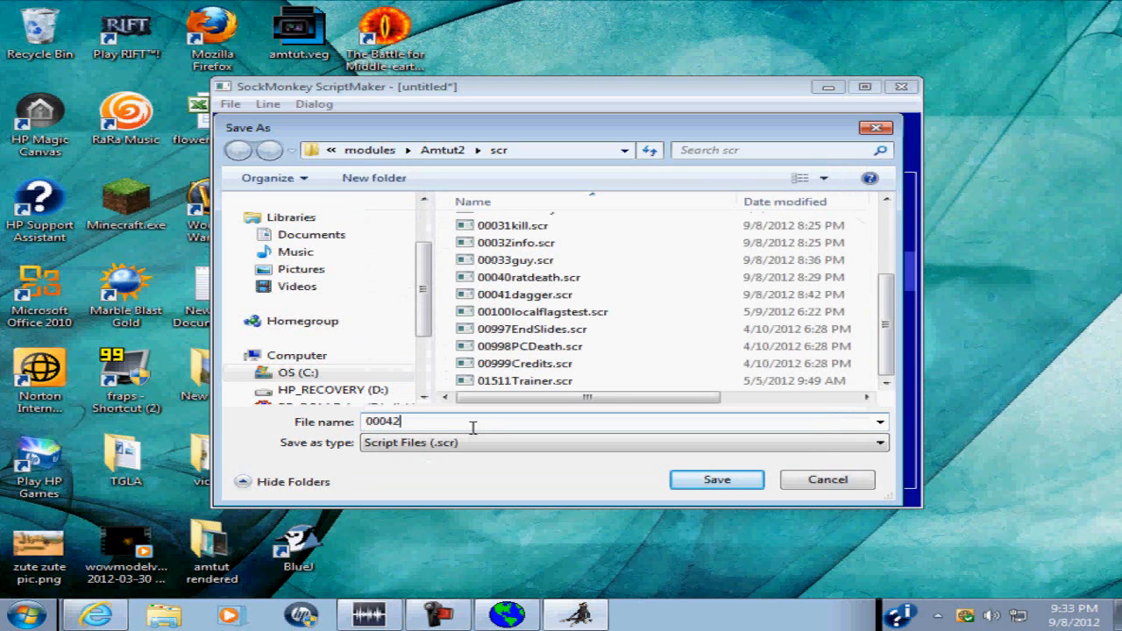
{"action": "type", "text": "daggerbotch"}
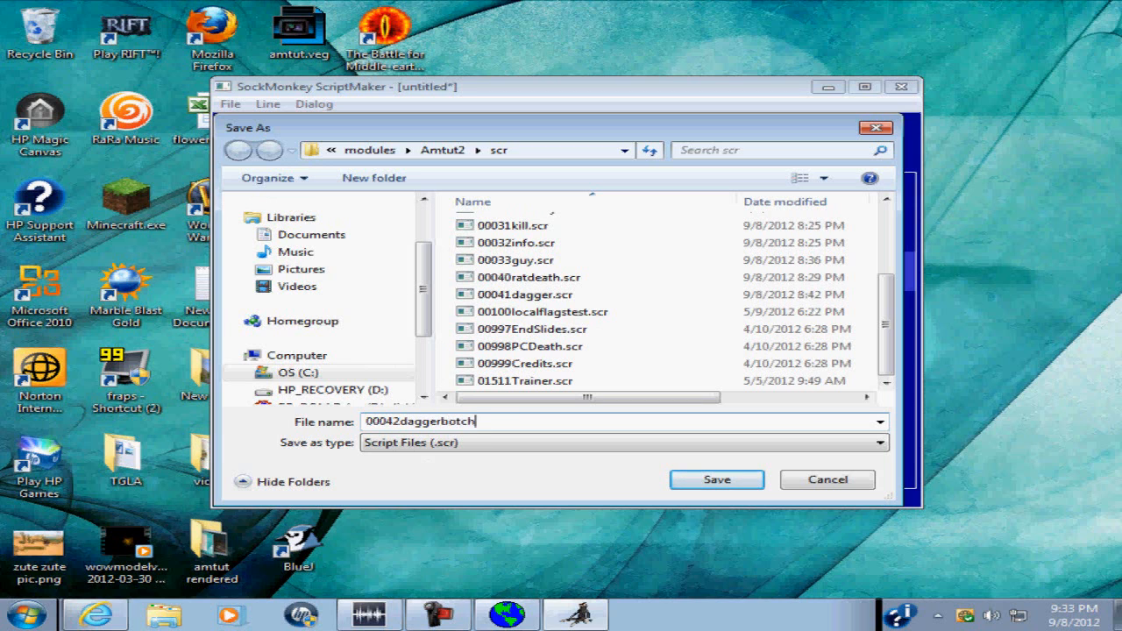
{"action": "left_click", "coordinate": [709, 489]}
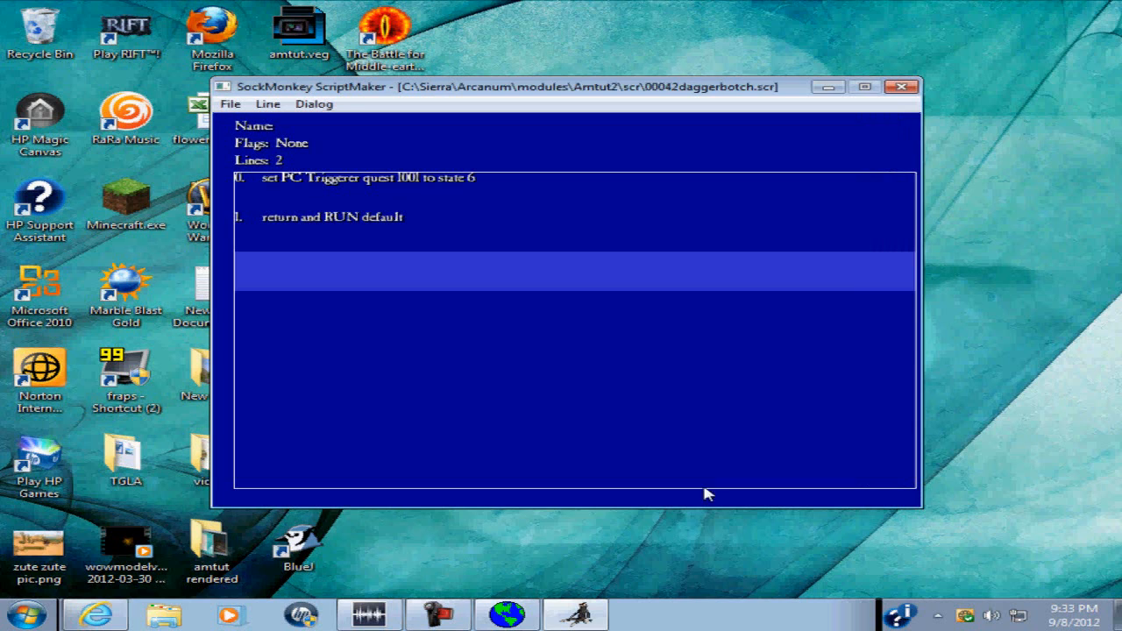
{"action": "left_click", "coordinate": [901, 86]}
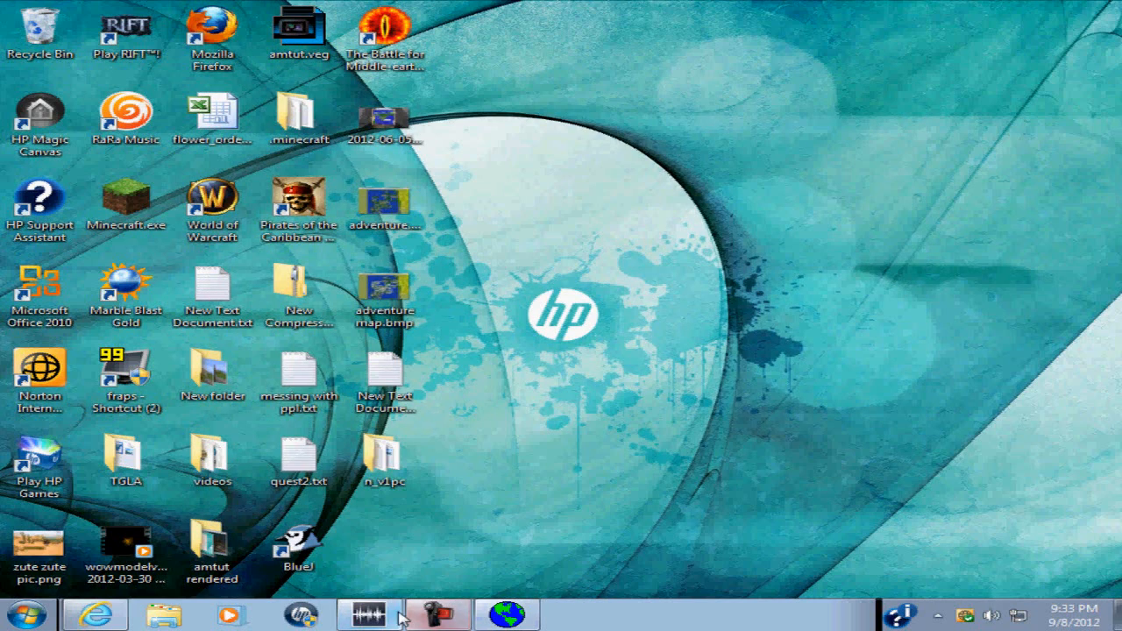
Switch back to WorldEd and open the script attachments of the dagger lying near the Sewer Rat.
{"action": "left_click", "coordinate": [506, 614]}
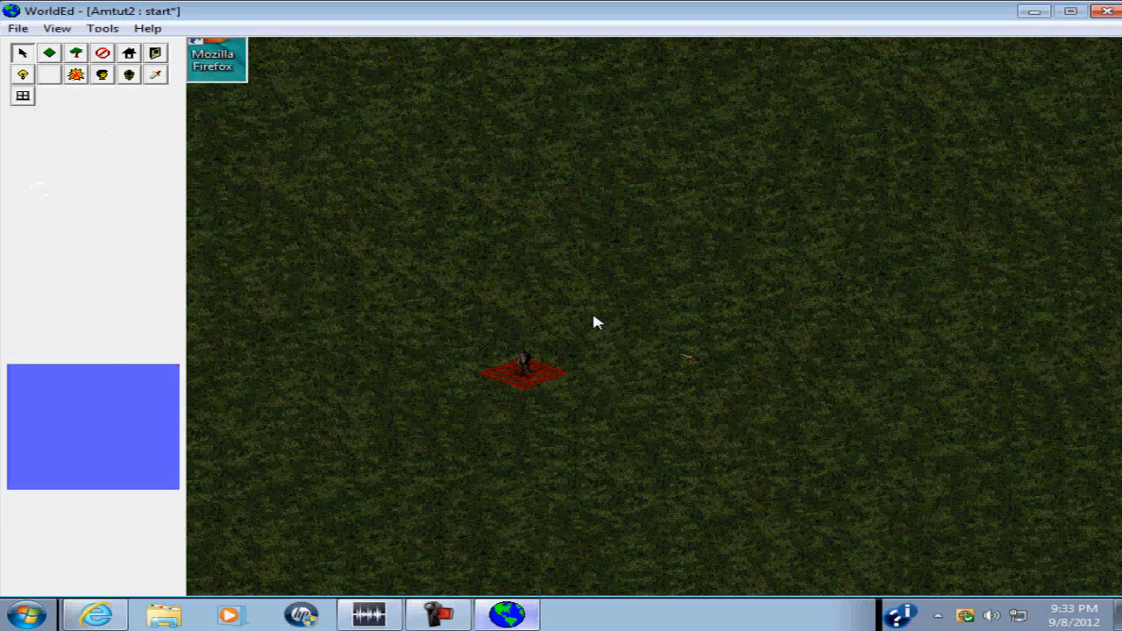
{"action": "right_click", "coordinate": [693, 362]}
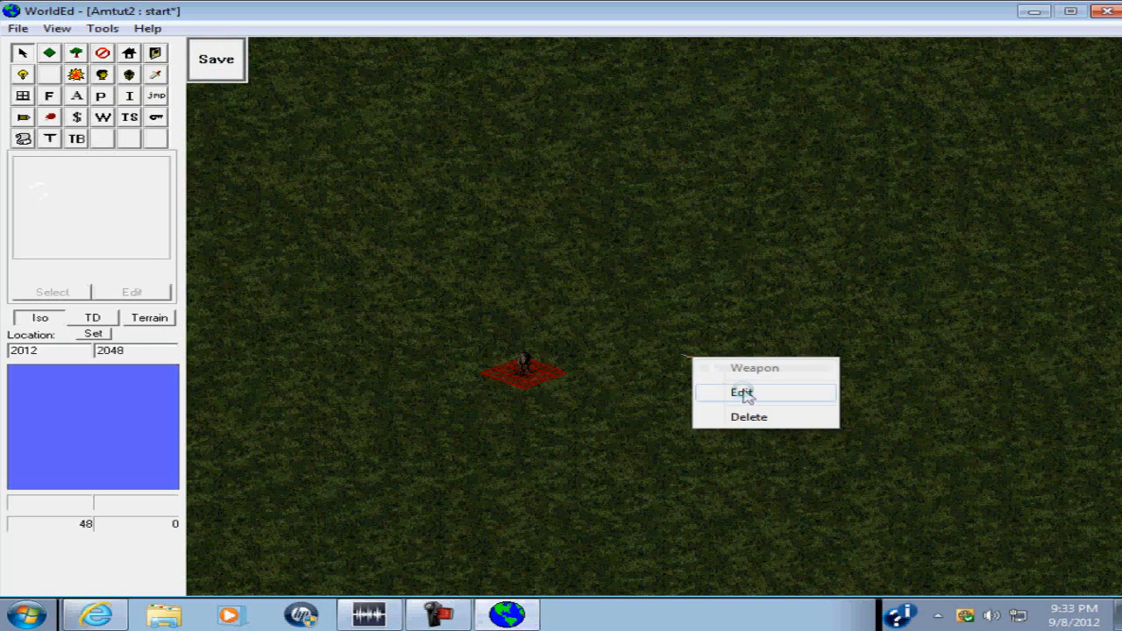
{"action": "left_click", "coordinate": [742, 391]}
{"action": "left_click", "coordinate": [641, 117]}
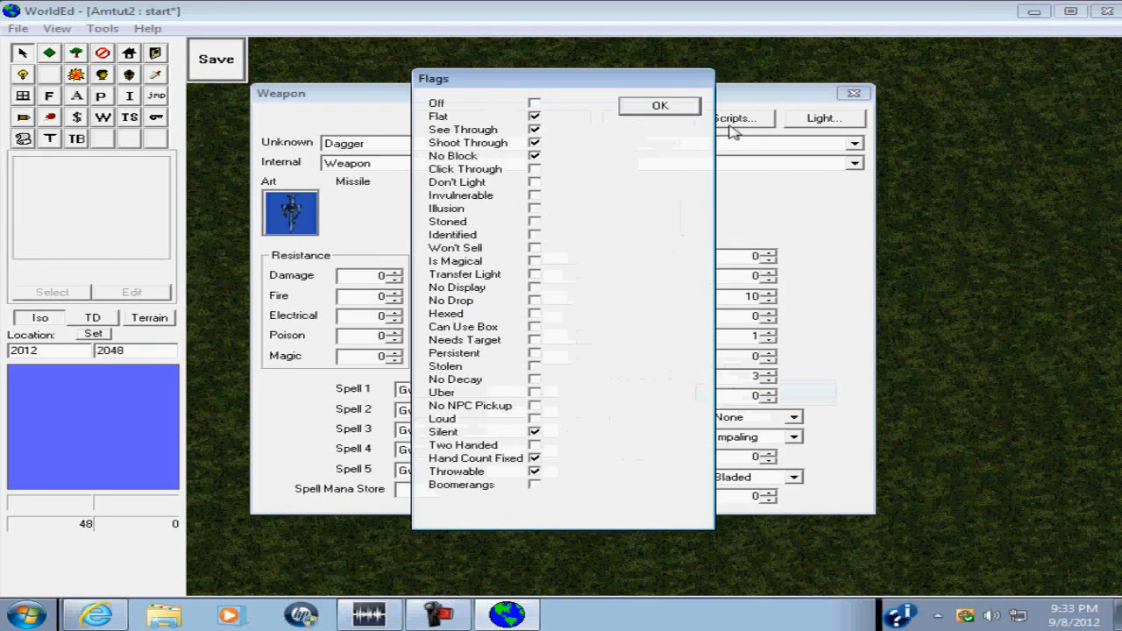
{"action": "left_click", "coordinate": [660, 106]}
{"action": "left_click", "coordinate": [733, 119]}
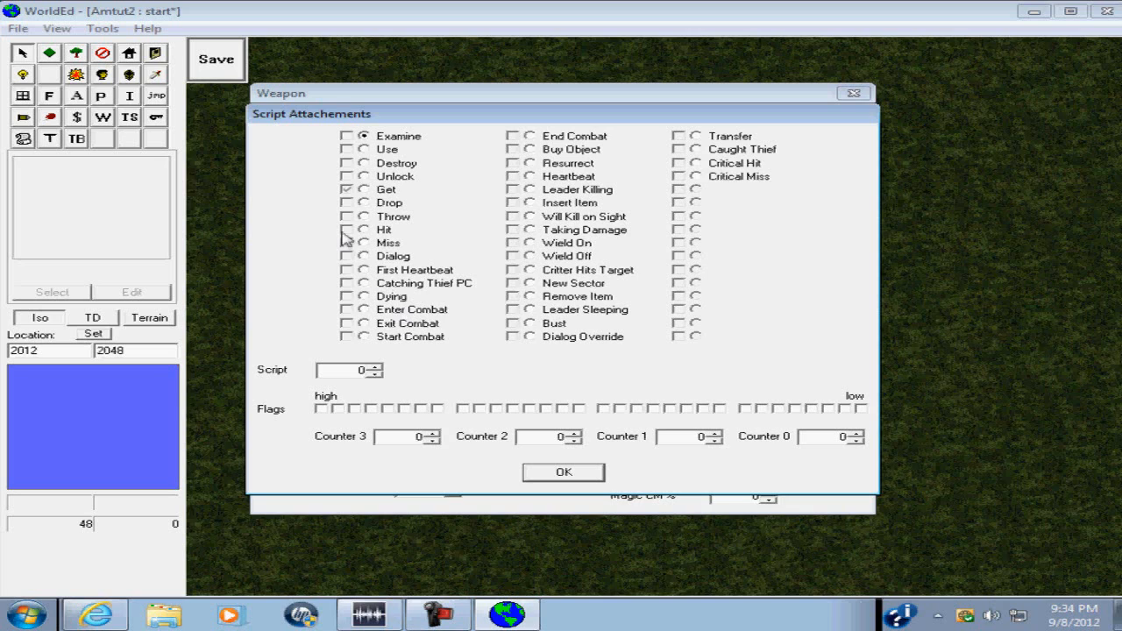
Attach script 42 to the dagger's Destroy event.
{"action": "left_click", "coordinate": [364, 164]}
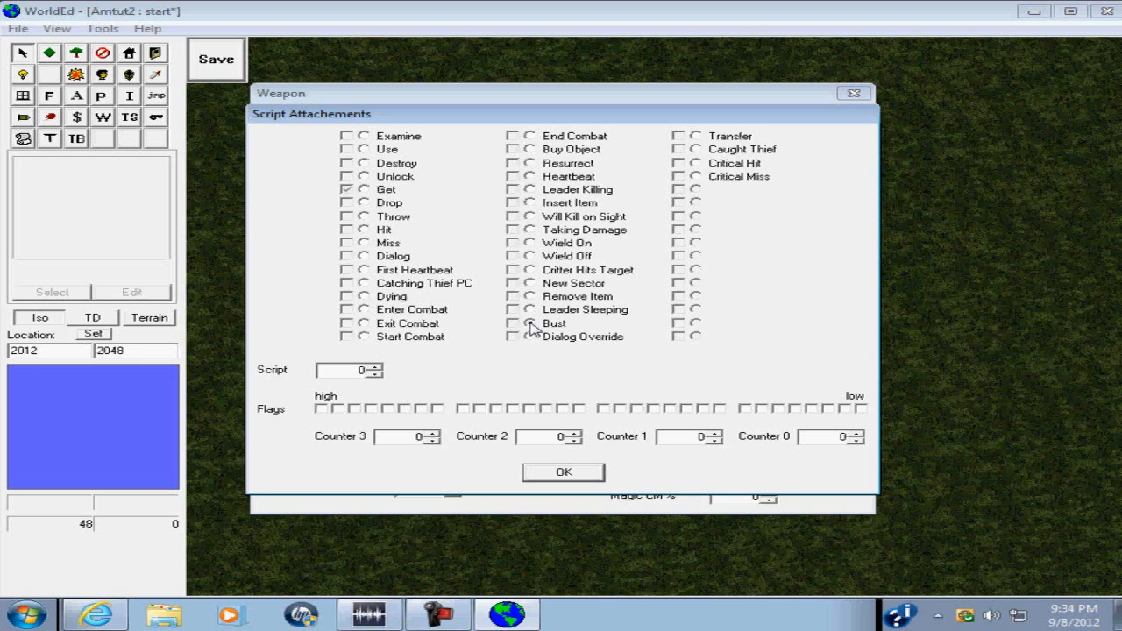
{"action": "left_click", "coordinate": [530, 323]}
{"action": "left_click_drag", "start_coordinate": [346, 372], "coordinate": [402, 378]}
{"action": "left_click", "coordinate": [563, 473]}
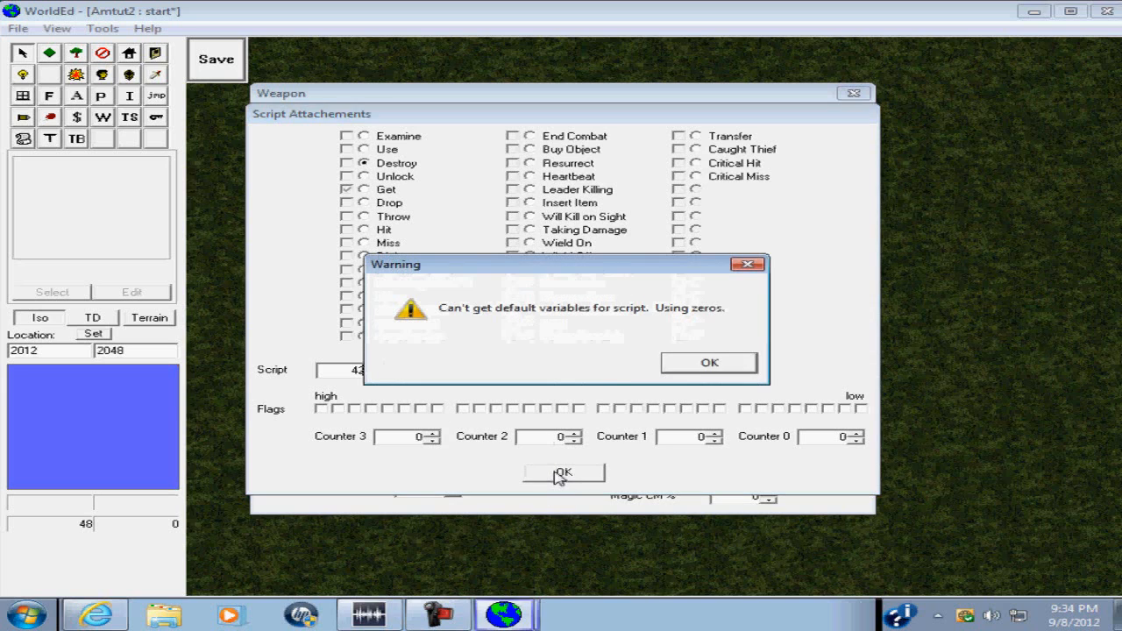
{"action": "left_click", "coordinate": [709, 364]}
Attach the same script to the dagger's Bust event, recheck the Destroy event and accept the script attachments.
{"action": "left_click", "coordinate": [531, 323]}
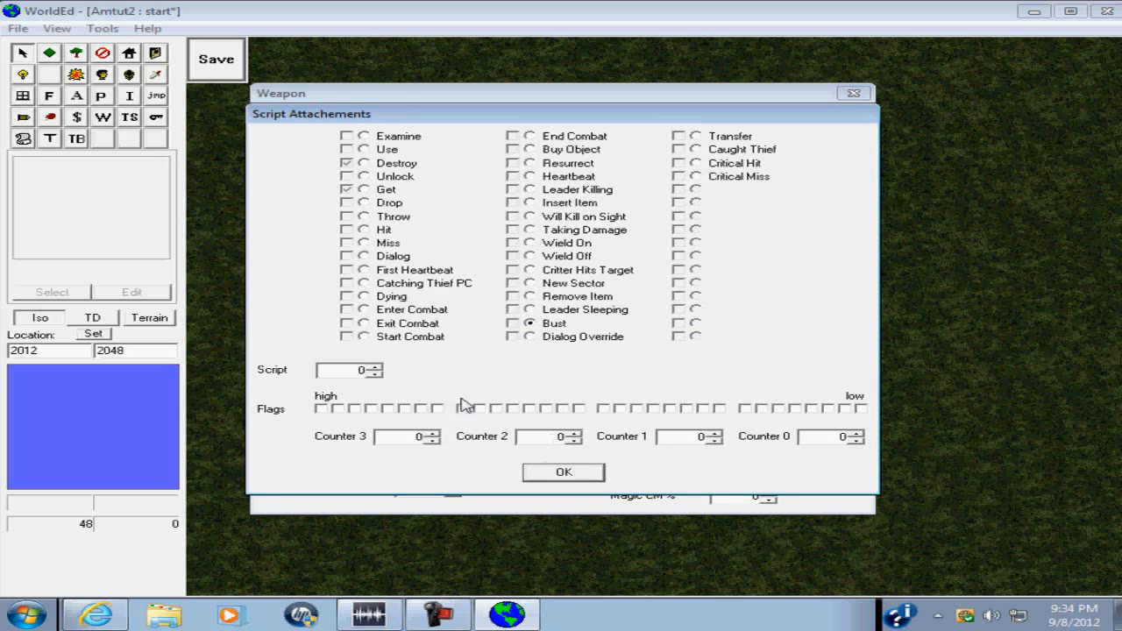
{"action": "left_click", "coordinate": [564, 473]}
{"action": "left_click", "coordinate": [709, 364]}
{"action": "left_click", "coordinate": [363, 163]}
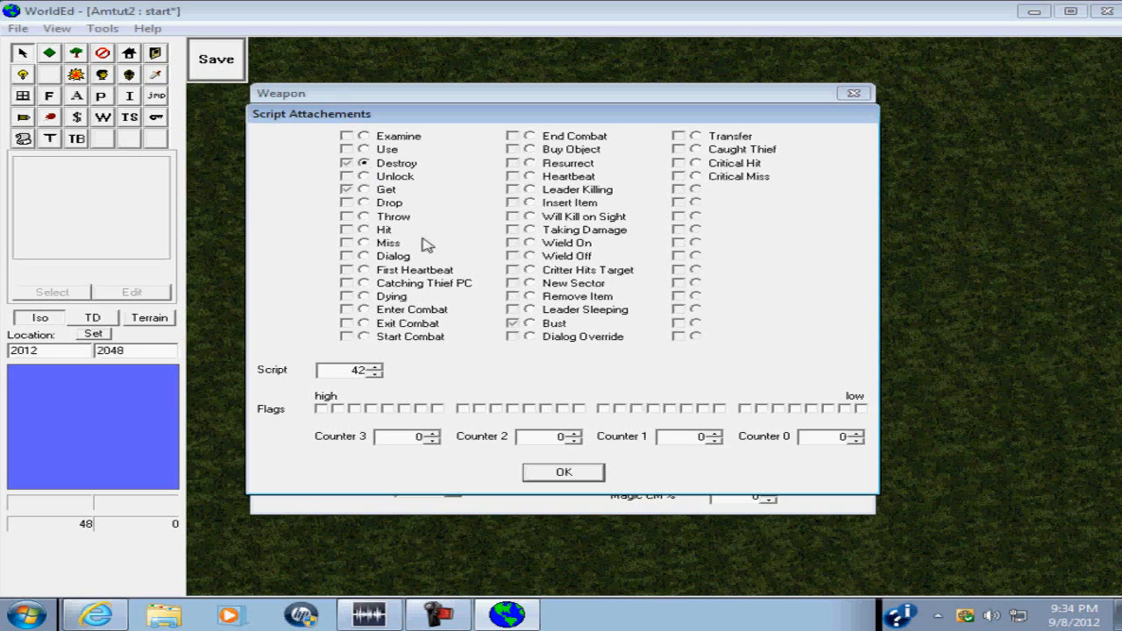
{"action": "left_click", "coordinate": [530, 323]}
{"action": "left_click", "coordinate": [563, 472]}
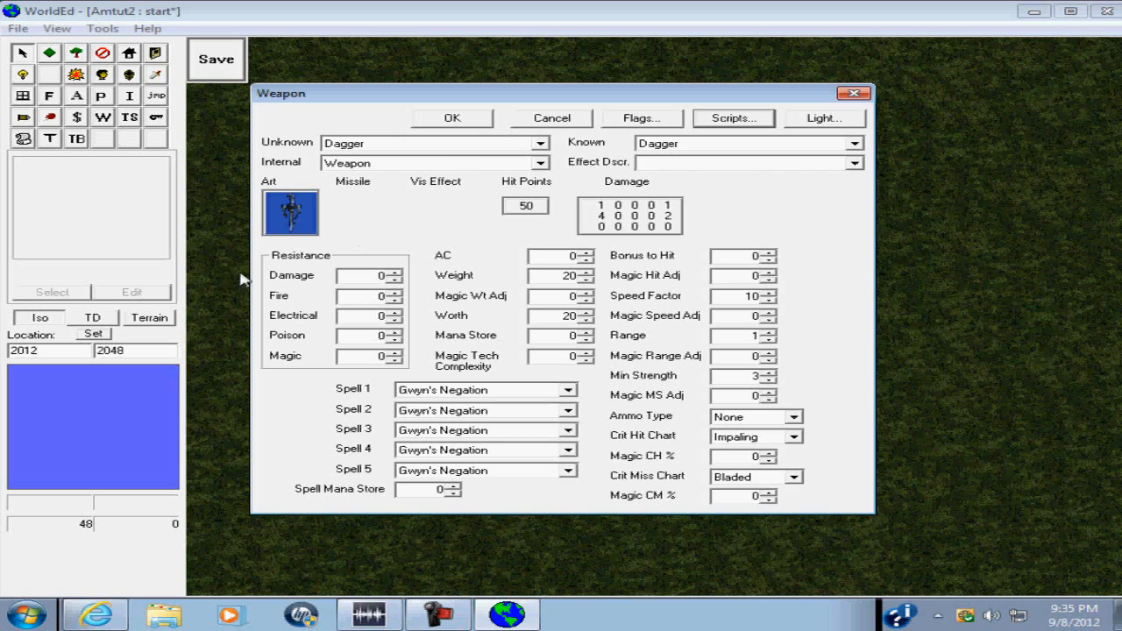
Set the weapon's internal name to "dagger" and accept its properties.
{"action": "left_click", "coordinate": [541, 164]}
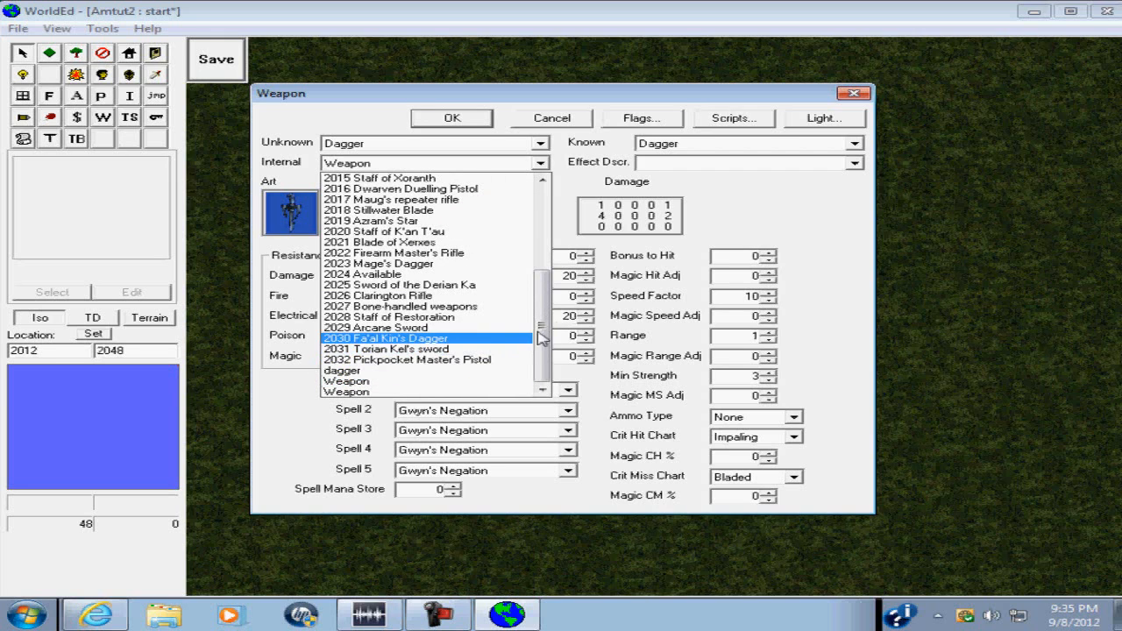
{"action": "left_click_drag", "start_coordinate": [541, 324], "coordinate": [548, 377]}
{"action": "left_click", "coordinate": [369, 375]}
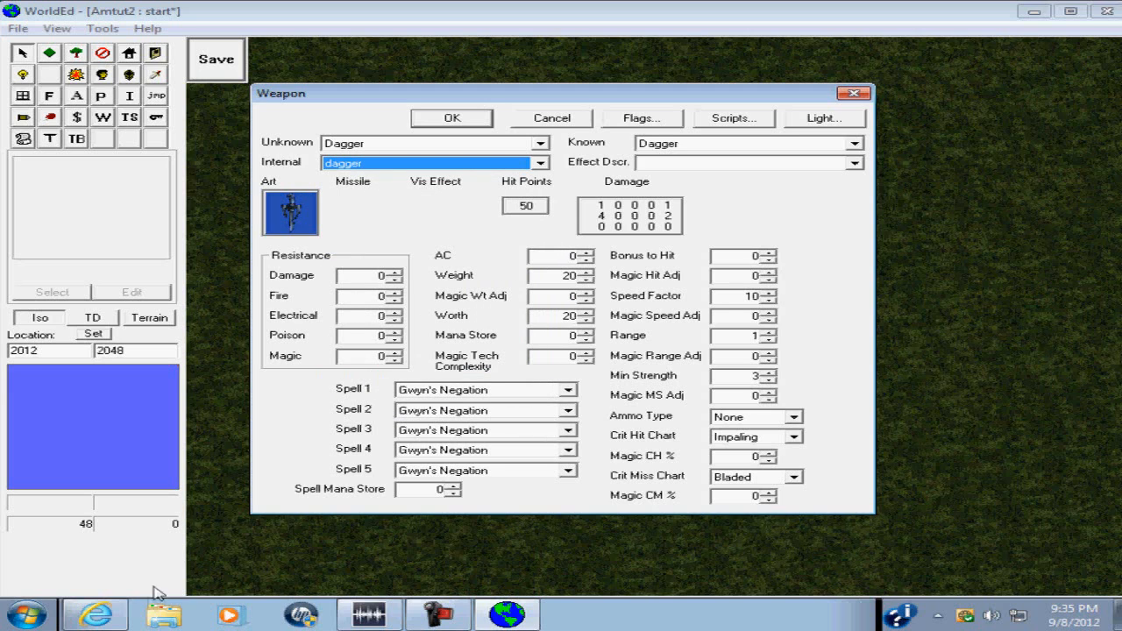
{"action": "left_click", "coordinate": [439, 122]}
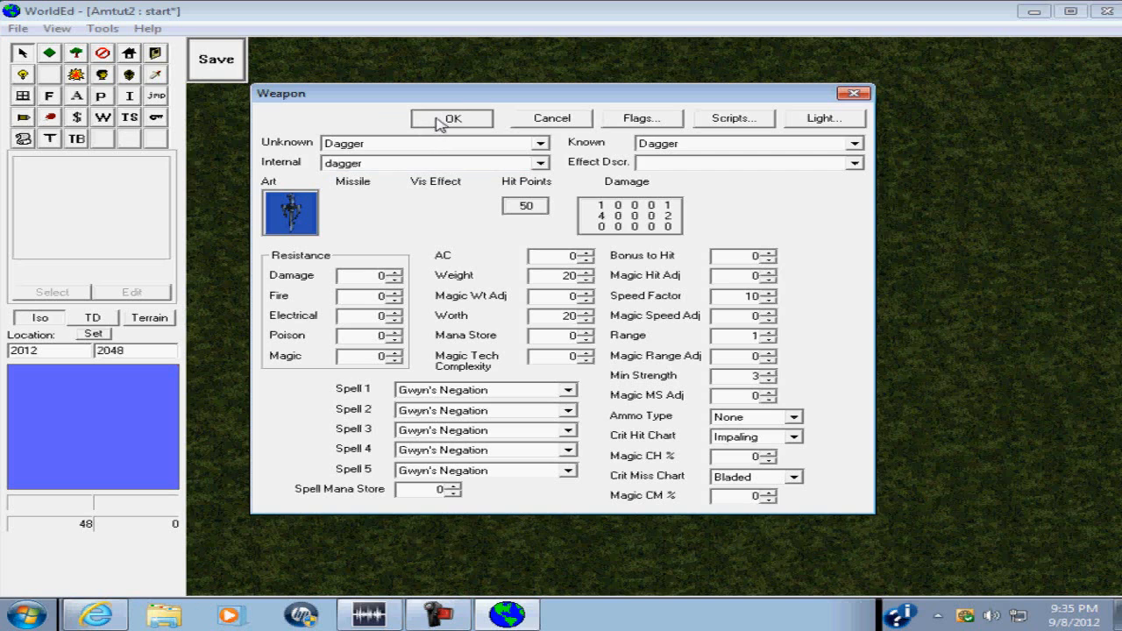
Open gameoname.mes from the oemes folder of the Amtut2 module under C:\Sierra\Arcanum\modules.
{"action": "left_click", "coordinate": [193, 616]}
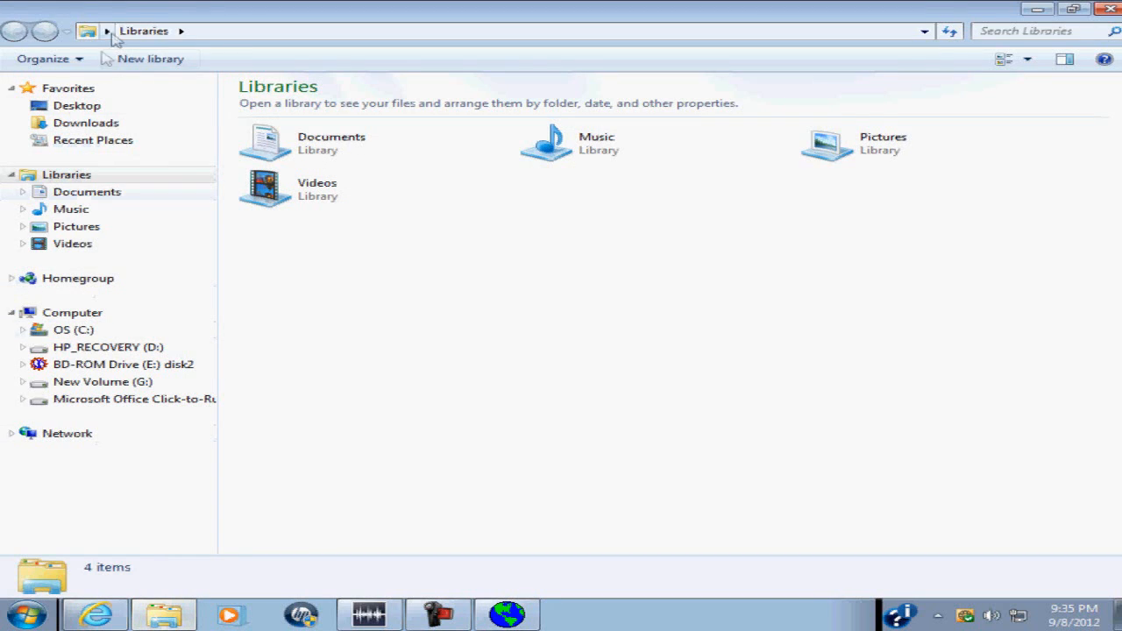
{"action": "left_click", "coordinate": [110, 332]}
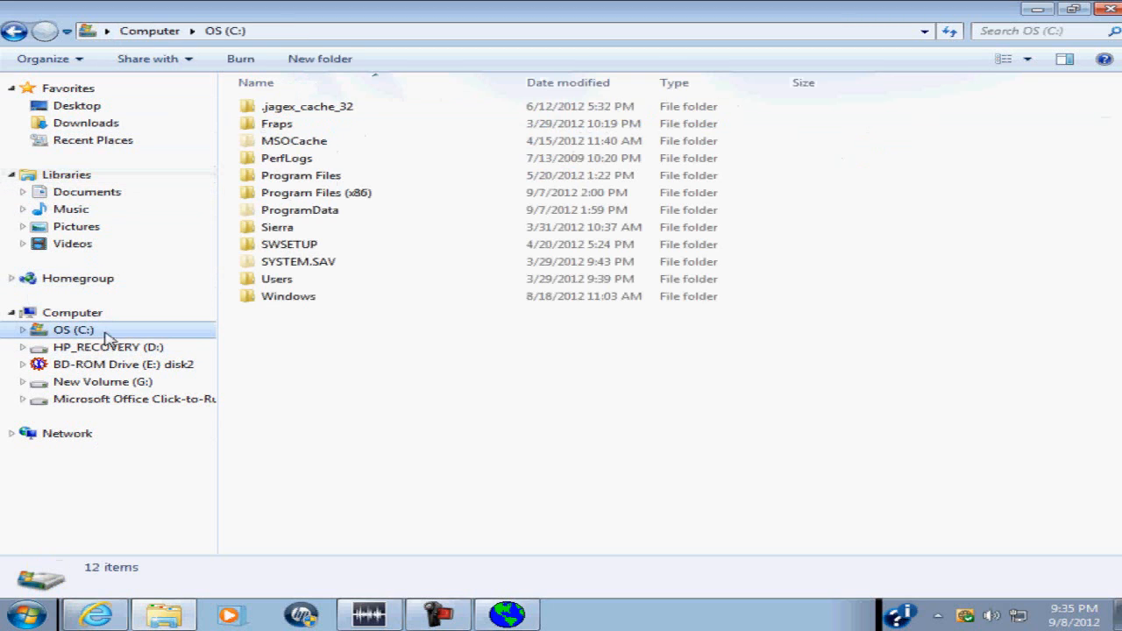
{"action": "double_click", "coordinate": [298, 229]}
{"action": "double_click", "coordinate": [301, 105]}
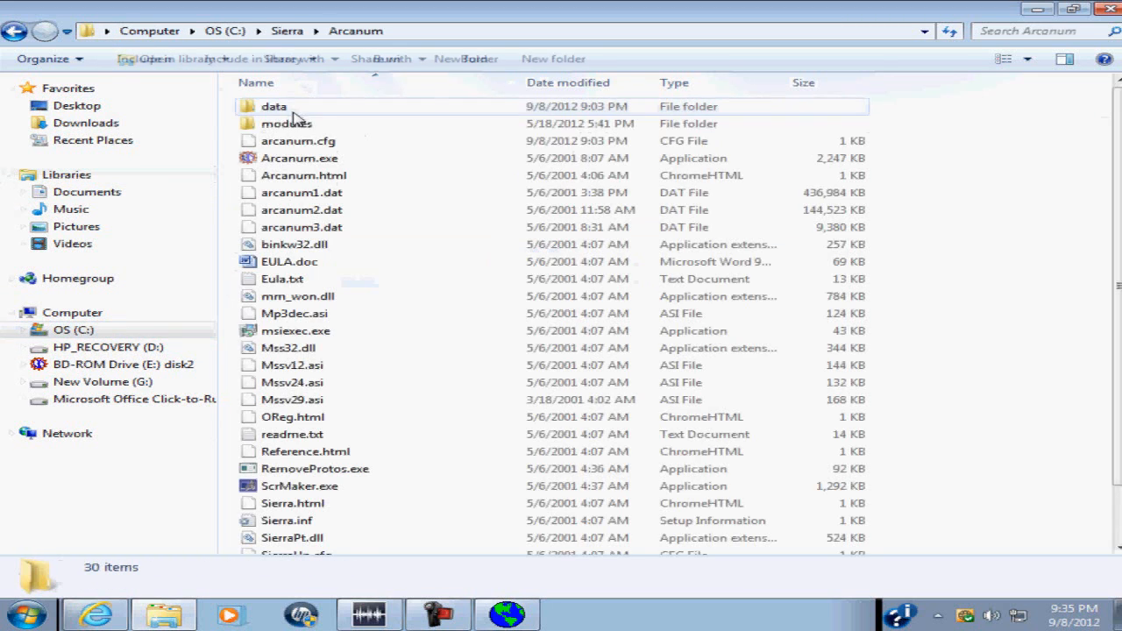
{"action": "double_click", "coordinate": [308, 124]}
{"action": "double_click", "coordinate": [308, 124]}
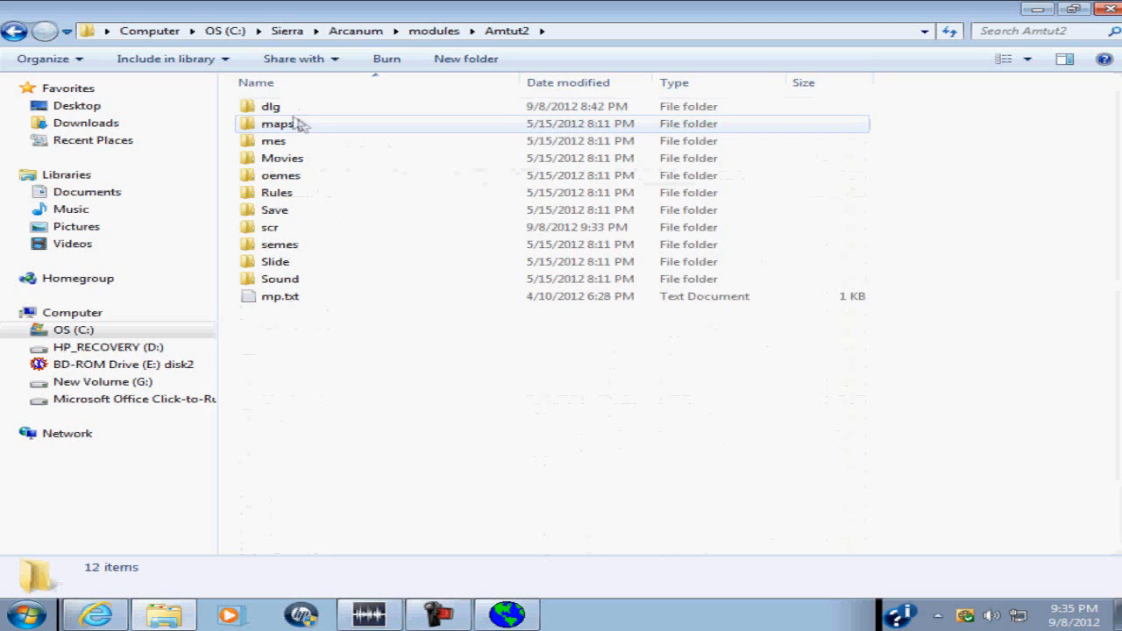
{"action": "double_click", "coordinate": [300, 175]}
{"action": "double_click", "coordinate": [308, 123]}
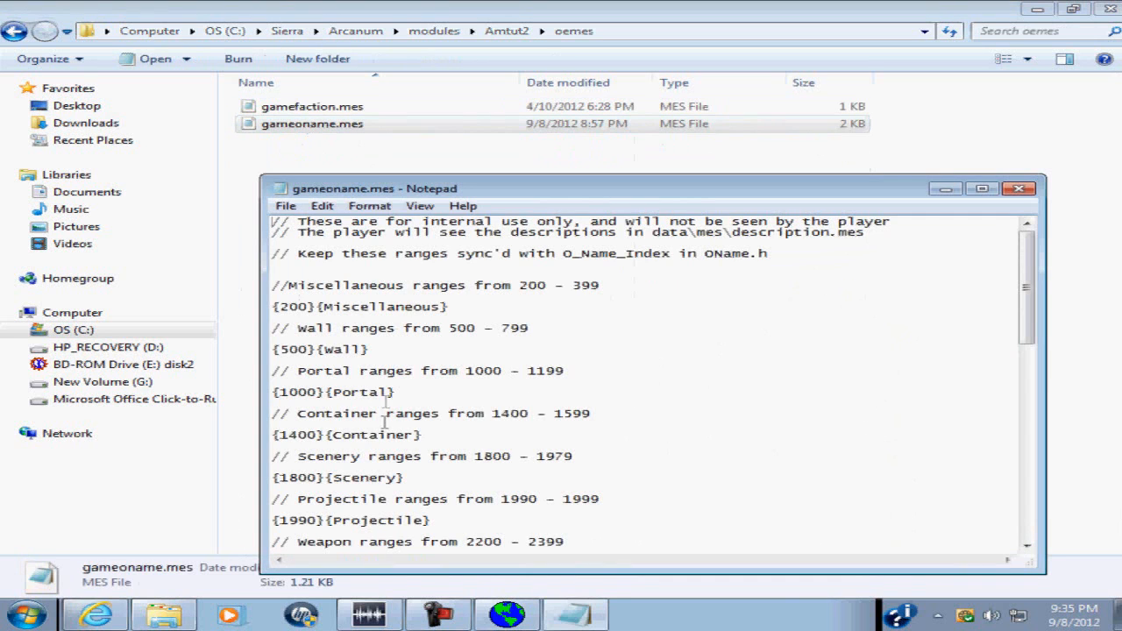
Examine the dagger entry and its number 2201 in the weapon range, and close the file.
{"action": "scroll", "coordinate": [385, 398], "scroll_direction": "down", "scroll_amount": 8}
{"action": "scroll", "coordinate": [344, 427], "scroll_direction": "down", "scroll_amount": 2}
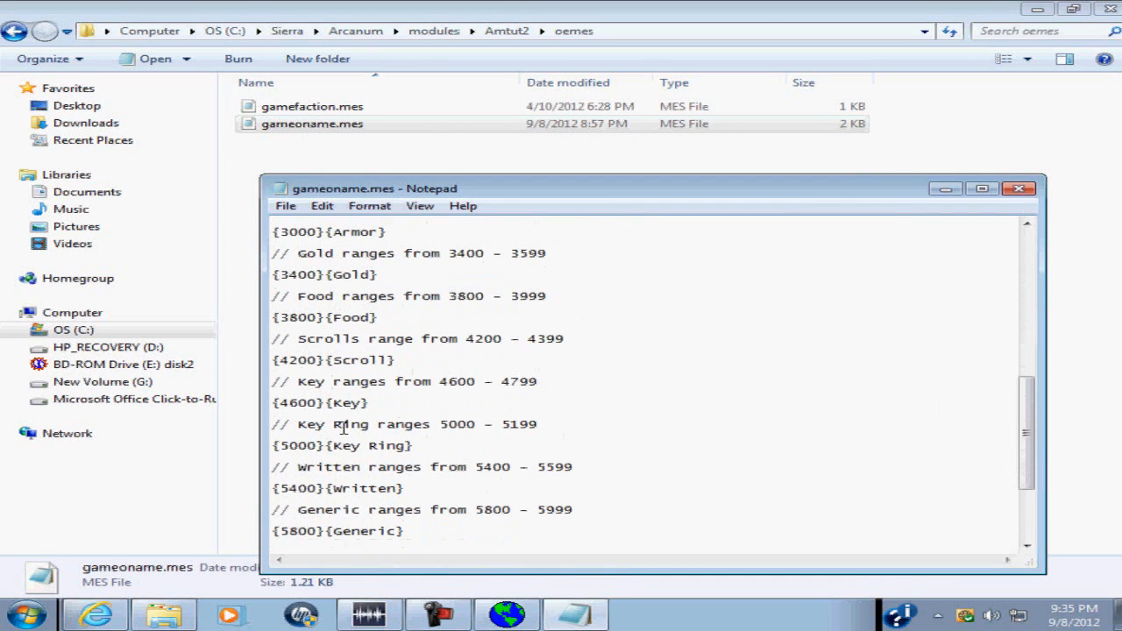
{"action": "scroll", "coordinate": [344, 426], "scroll_direction": "up", "scroll_amount": 2}
{"action": "left_click_drag", "start_coordinate": [283, 284], "coordinate": [380, 286]}
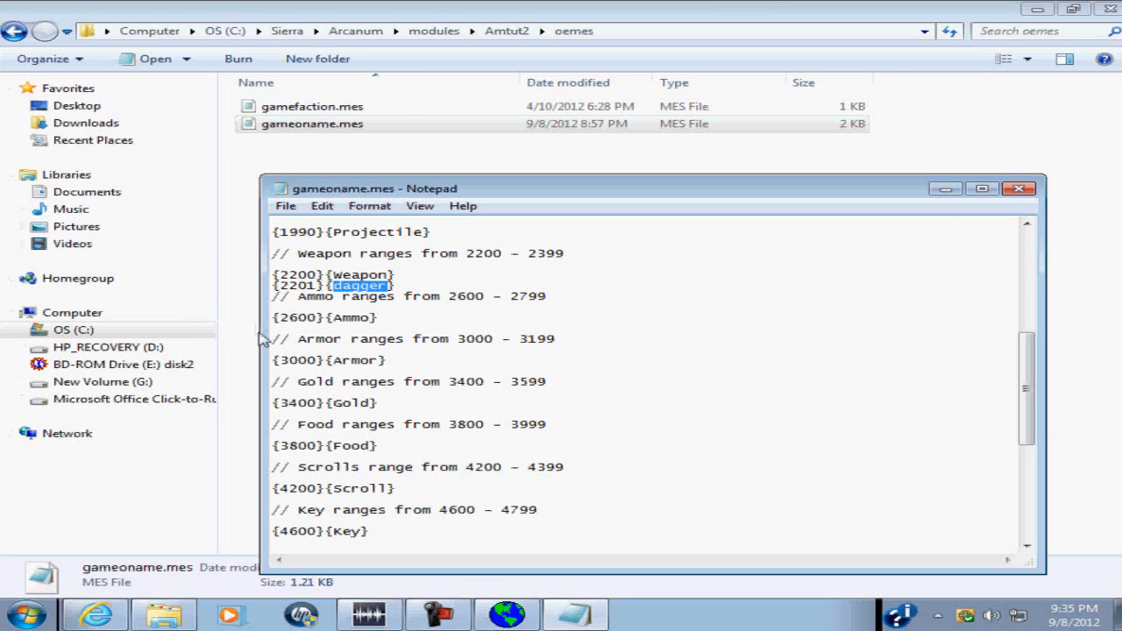
{"action": "left_click_drag", "start_coordinate": [316, 285], "coordinate": [291, 285]}
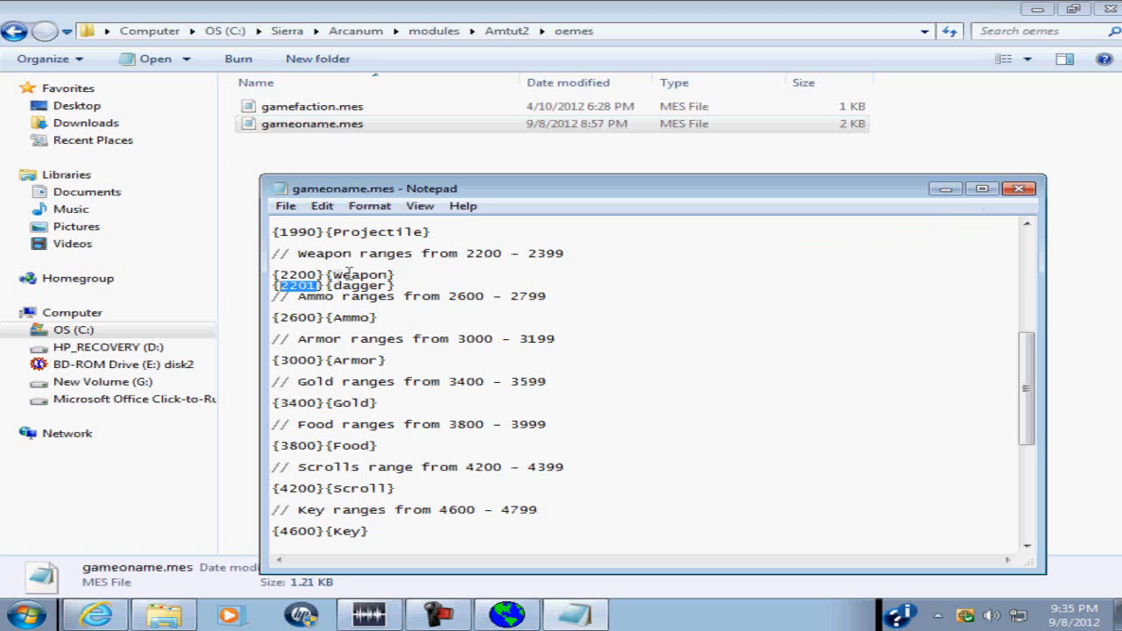
{"action": "left_click", "coordinate": [294, 297]}
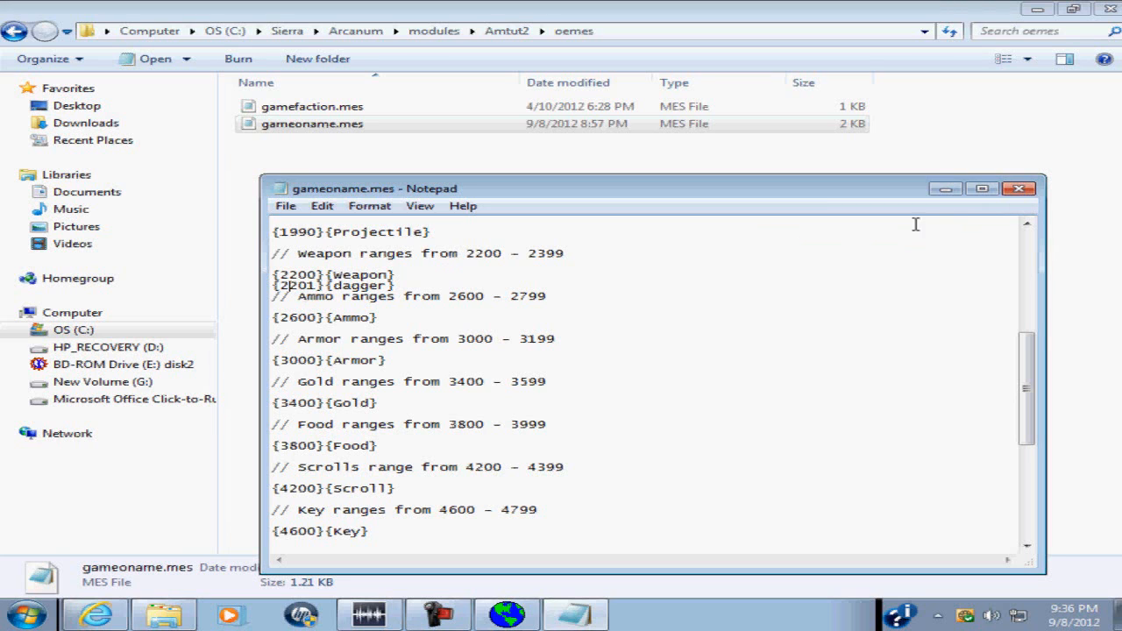
{"action": "left_click", "coordinate": [1018, 191]}
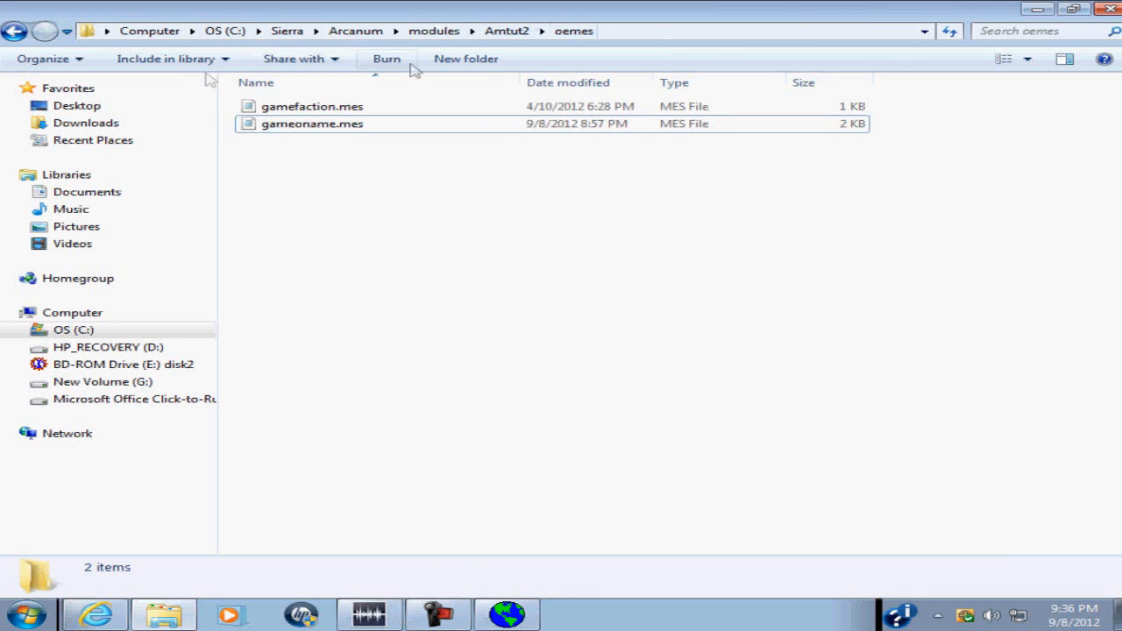
Return to WorldEd, accept the dagger's weapon properties and save the map.
{"action": "left_click", "coordinate": [1037, 8]}
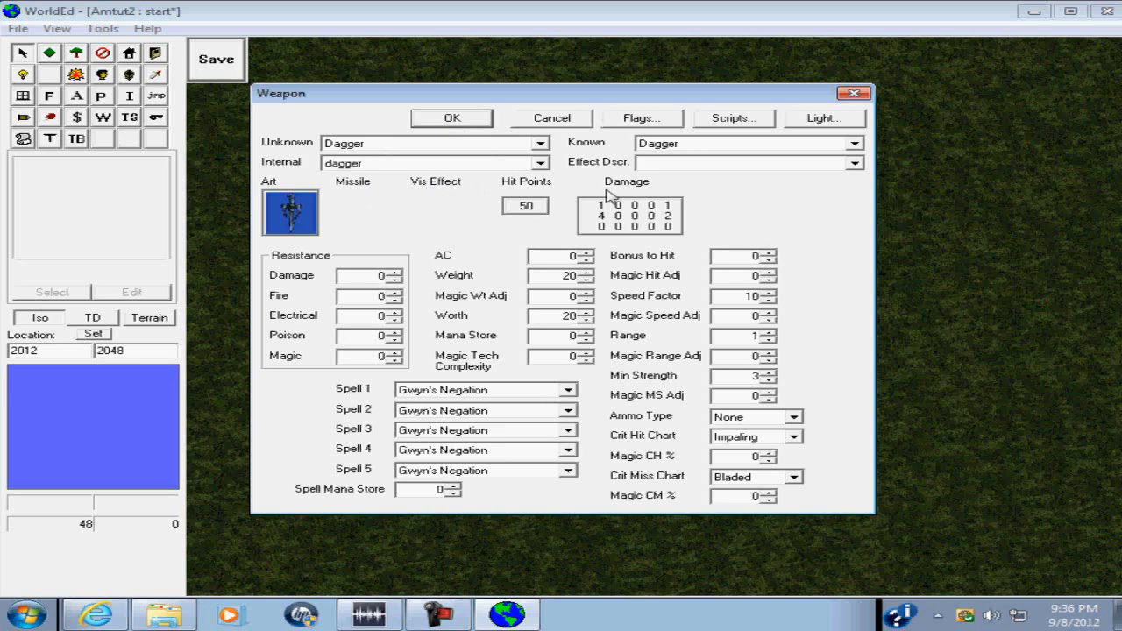
{"action": "left_click", "coordinate": [452, 119]}
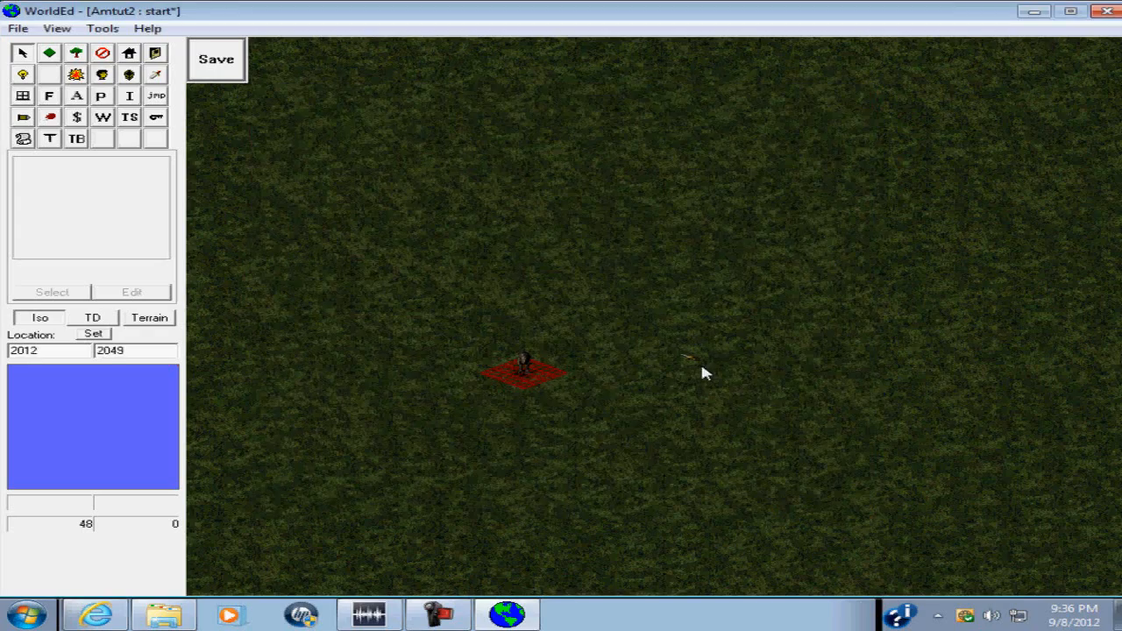
{"action": "left_click", "coordinate": [202, 60]}
Move the three NPCs standing in a row on the sidewalk one tile closer to the building's wall.
{"action": "key", "text": "Left"}
{"action": "key", "text": "Down"}
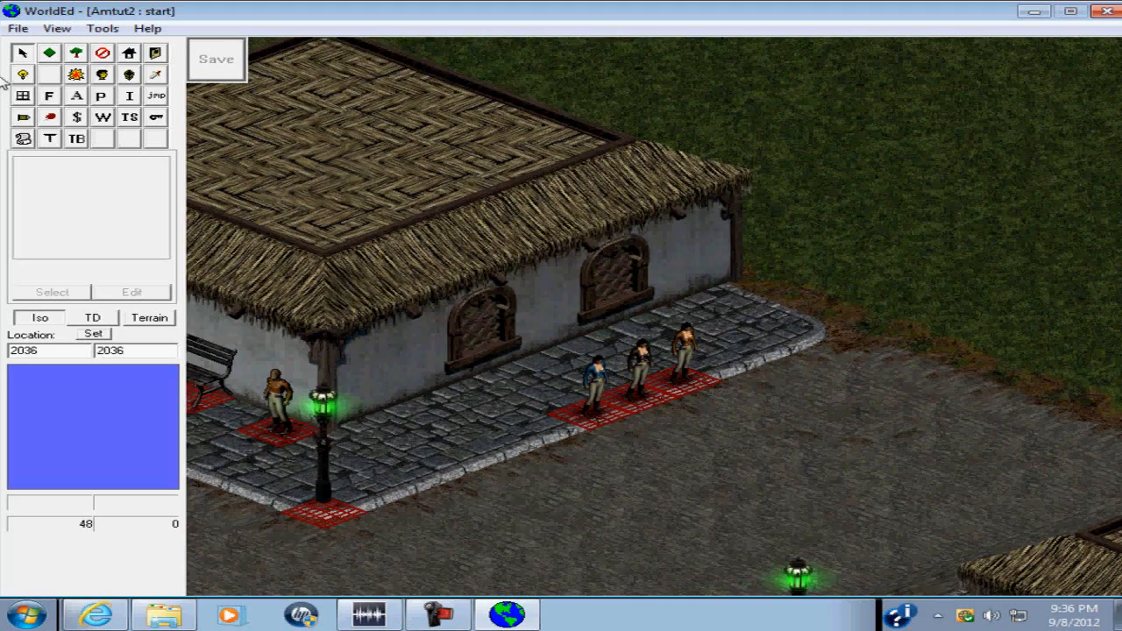
{"action": "left_click", "coordinate": [17, 29]}
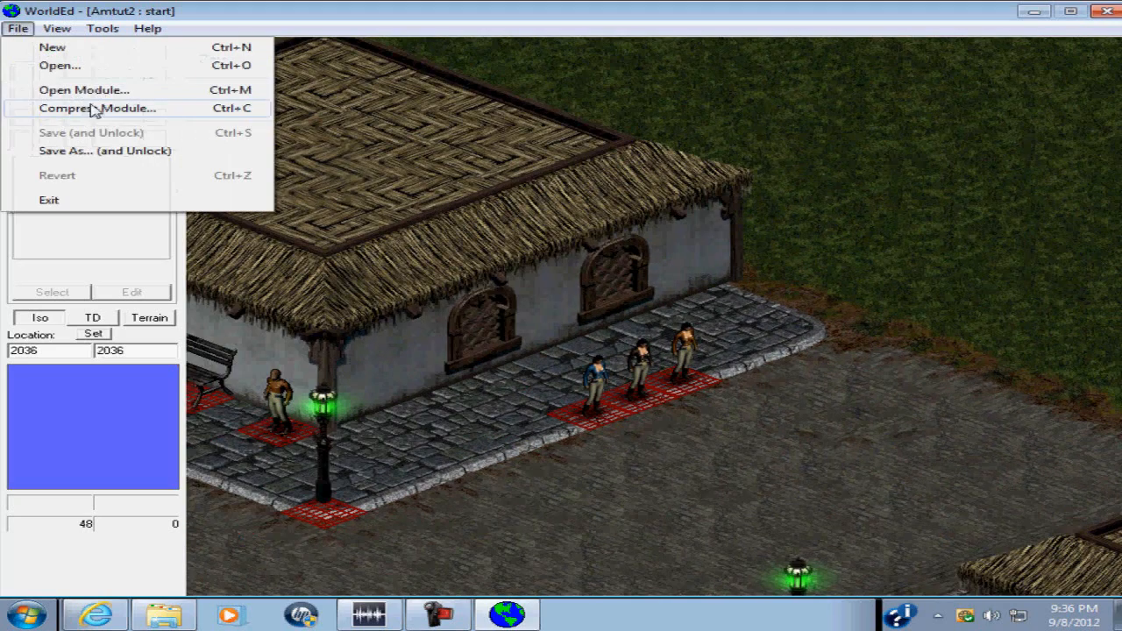
{"action": "left_click", "coordinate": [75, 263]}
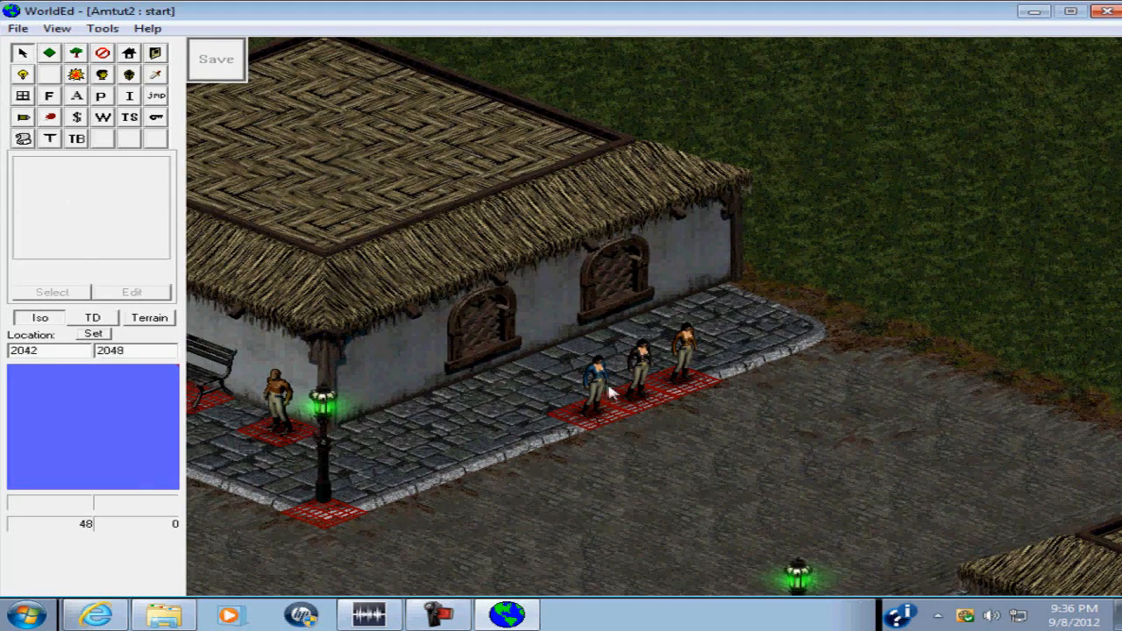
{"action": "left_click_drag", "start_coordinate": [594, 392], "coordinate": [551, 379]}
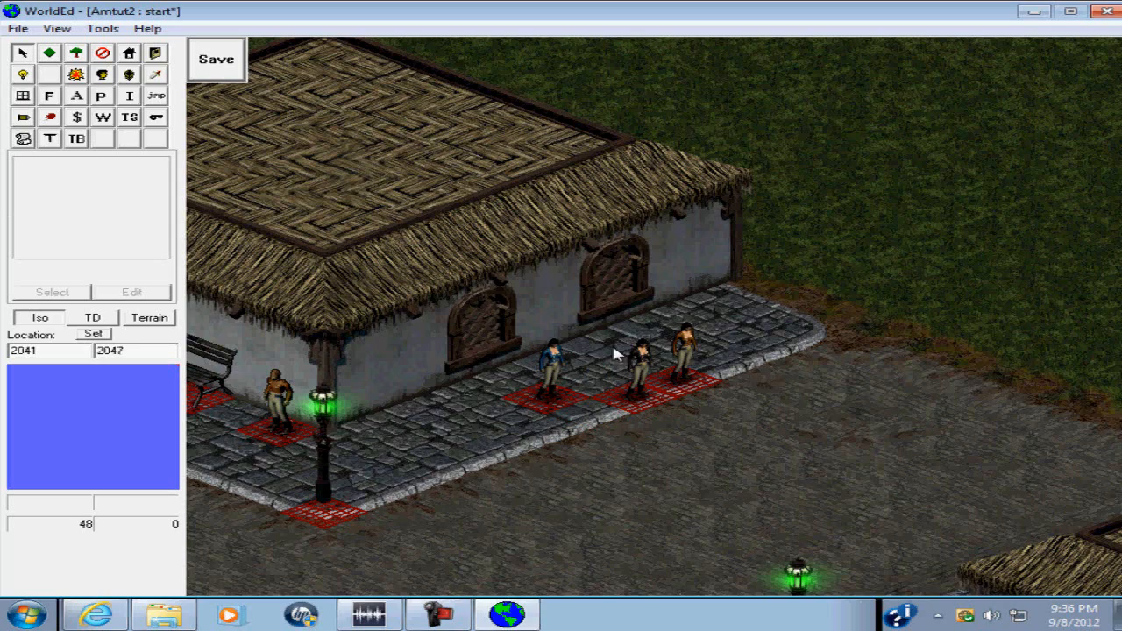
{"action": "left_click_drag", "start_coordinate": [638, 372], "coordinate": [594, 350]}
{"action": "left_click_drag", "start_coordinate": [669, 337], "coordinate": [647, 334]}
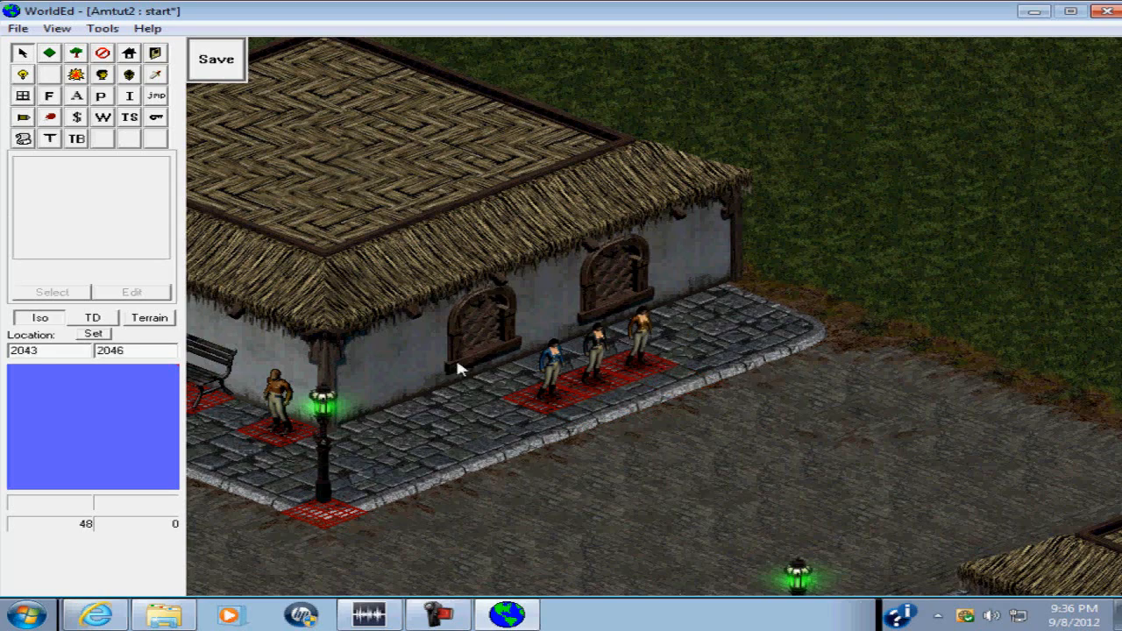
Move the NPC between the bench and the lamp post one tile away from the wall toward the street.
{"action": "key", "text": "Left"}
{"action": "key", "text": "Down"}
{"action": "left_click_drag", "start_coordinate": [475, 320], "coordinate": [447, 343]}
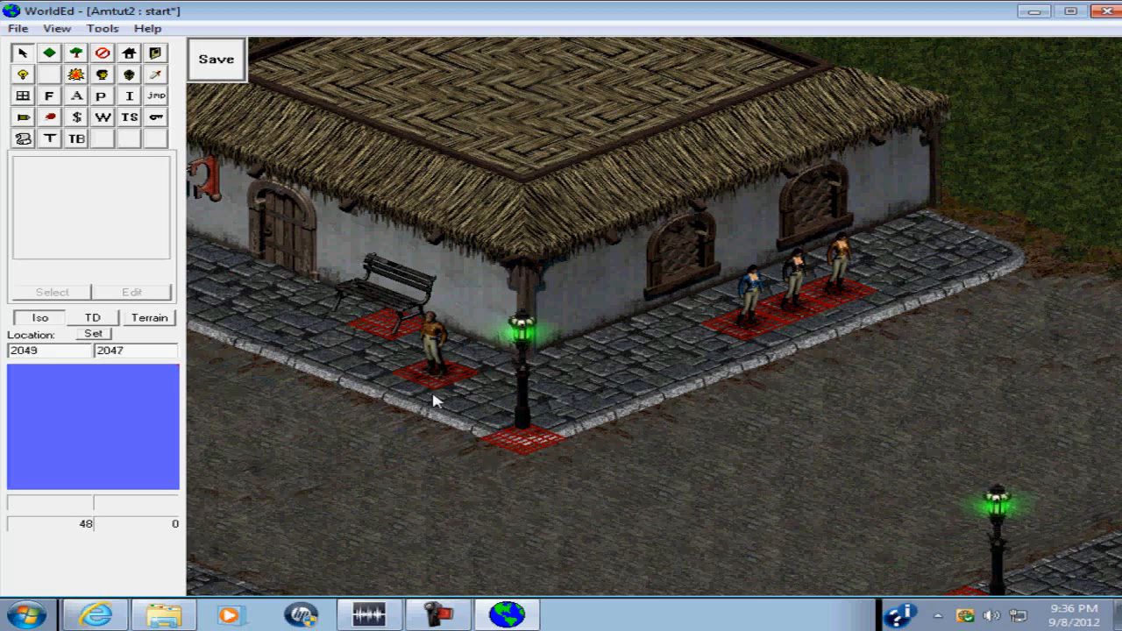
{"action": "key", "text": "Right"}
{"action": "key", "text": "Down"}
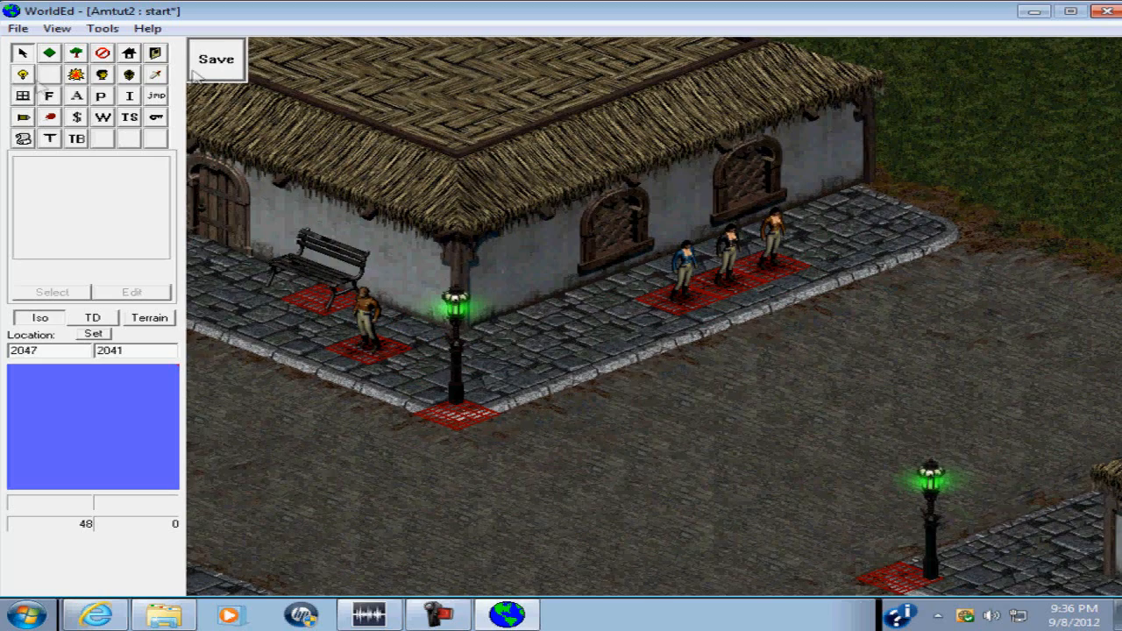
Save the map and compress the module, overwriting the existing compressed database.
{"action": "left_click", "coordinate": [221, 69]}
{"action": "left_click", "coordinate": [17, 28]}
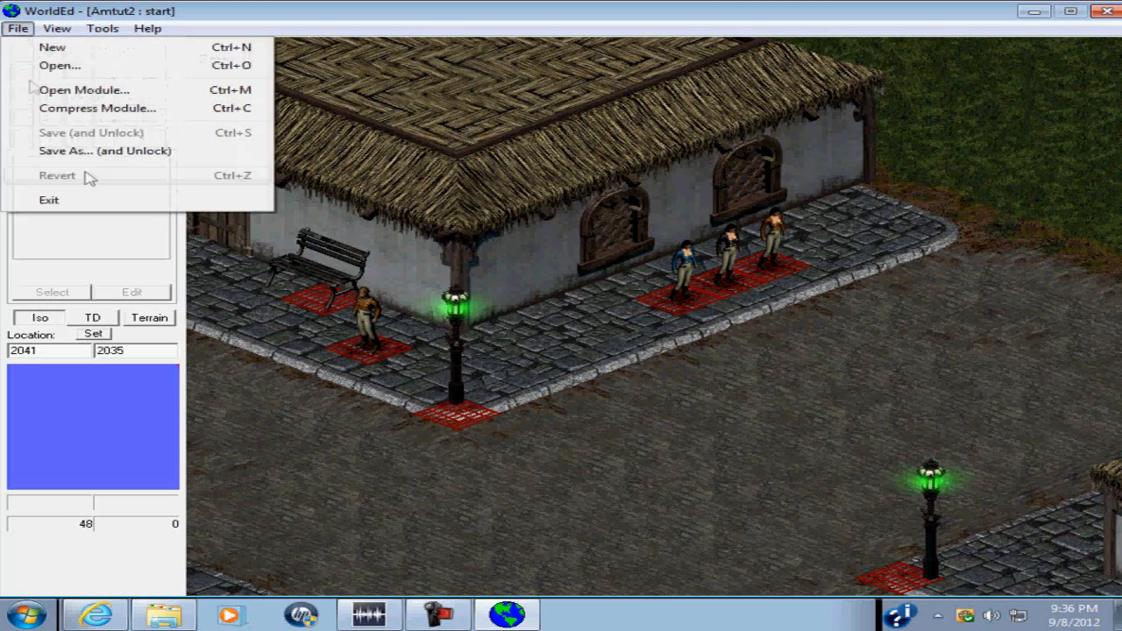
{"action": "left_click", "coordinate": [97, 107]}
{"action": "left_click", "coordinate": [671, 363]}
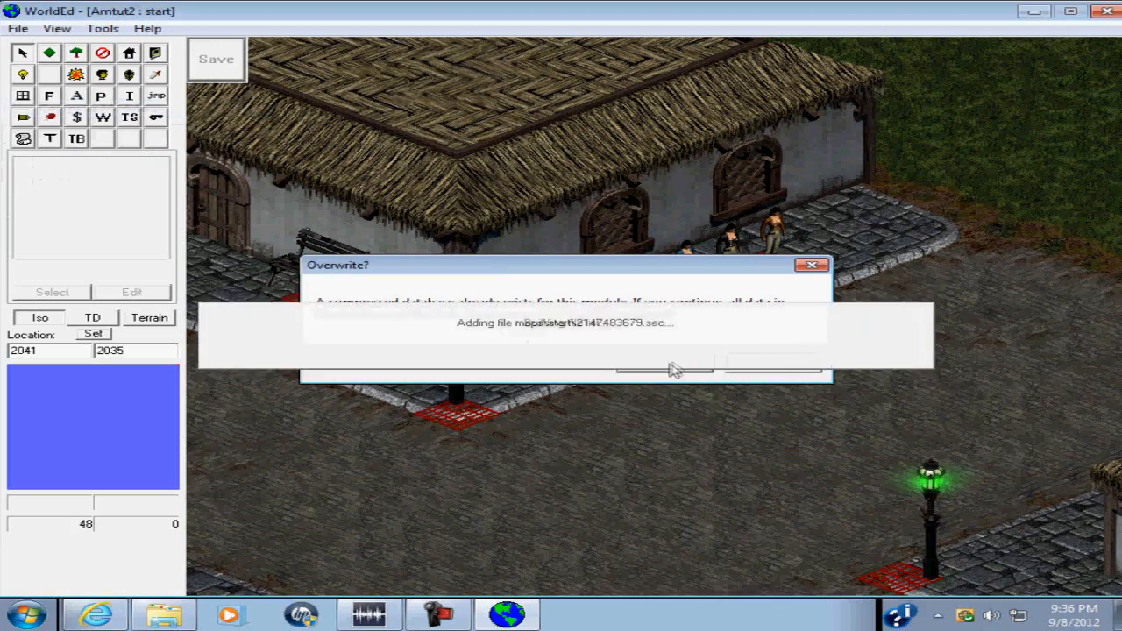
{"action": "left_click", "coordinate": [675, 358]}
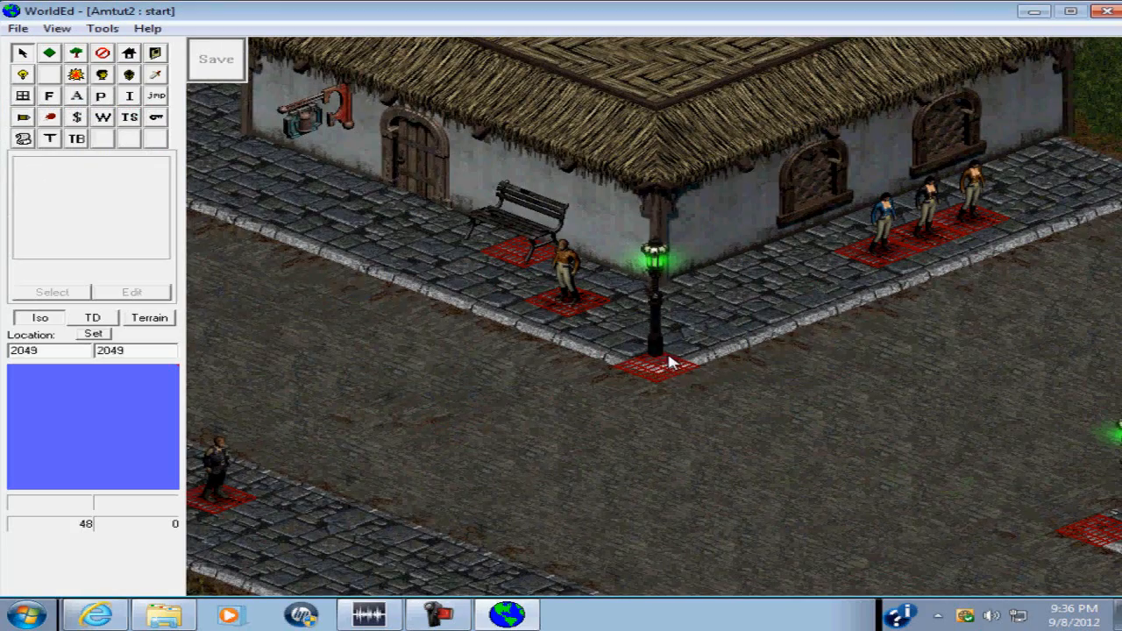
Close WorldEd and launch Arcanum to test the module.
{"action": "key", "text": "Up"}
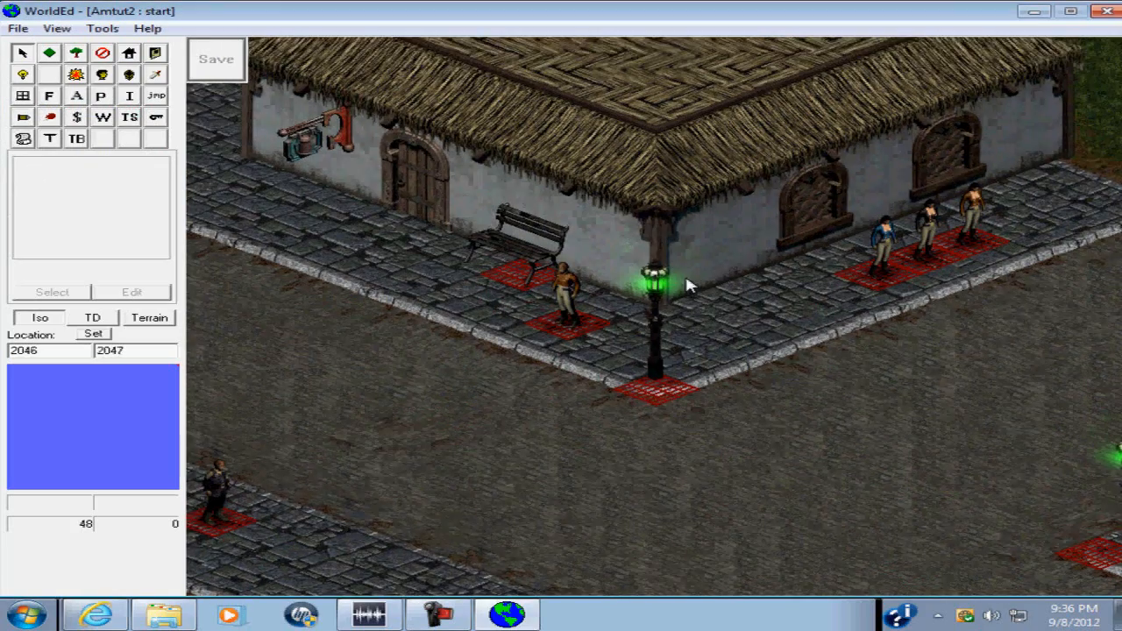
{"action": "key", "text": "Down"}
{"action": "key", "text": "Right"}
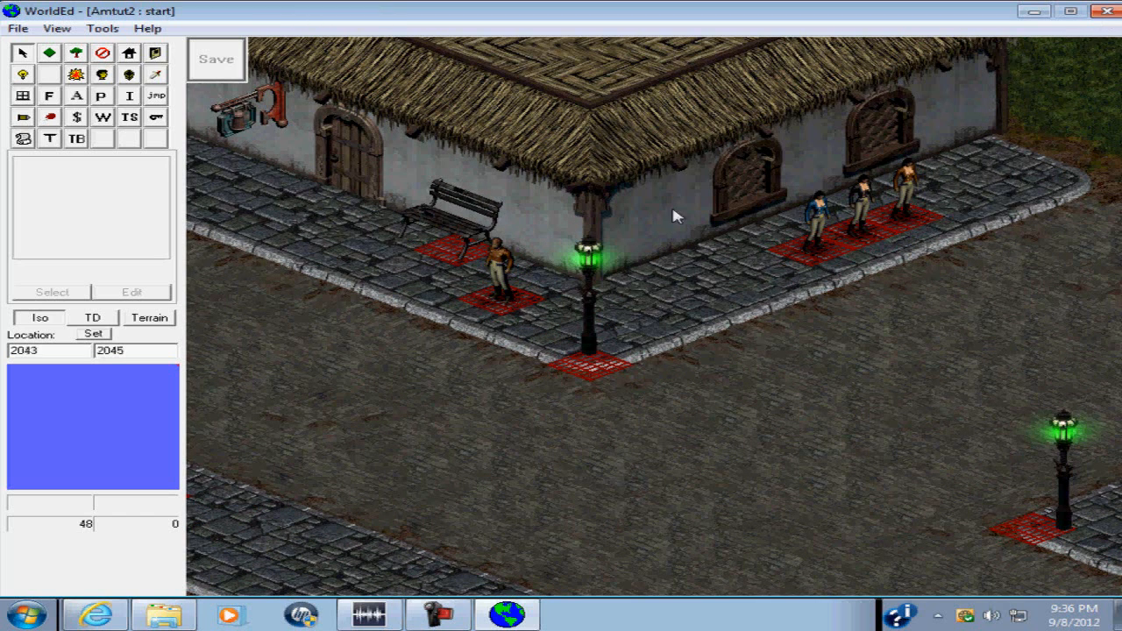
{"action": "left_click", "coordinate": [1107, 13]}
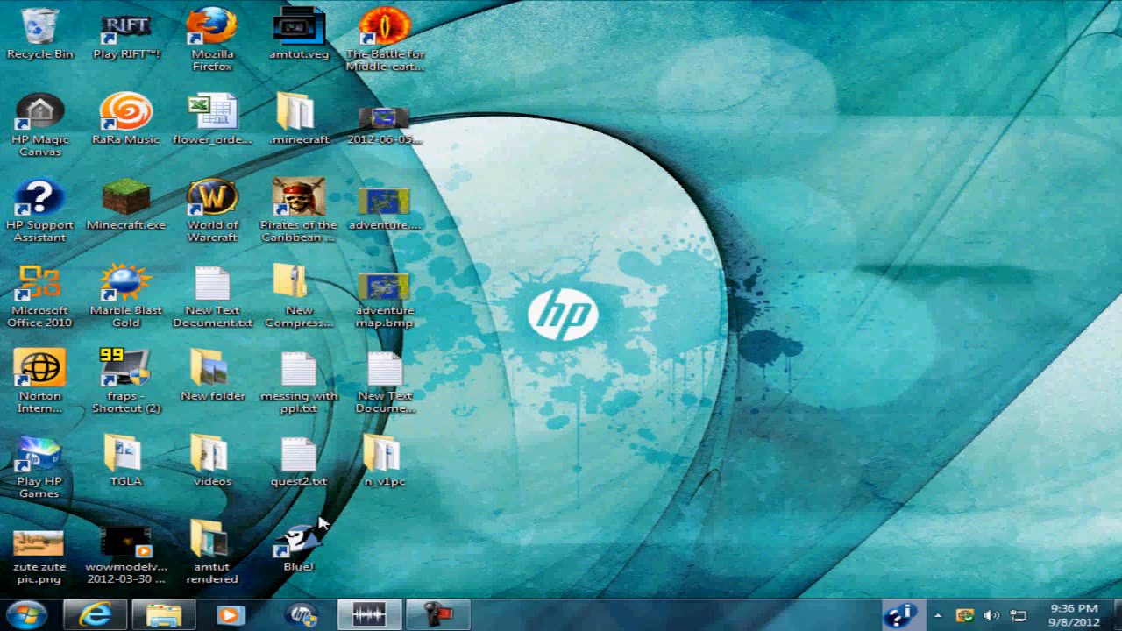
{"action": "left_click", "coordinate": [26, 616]}
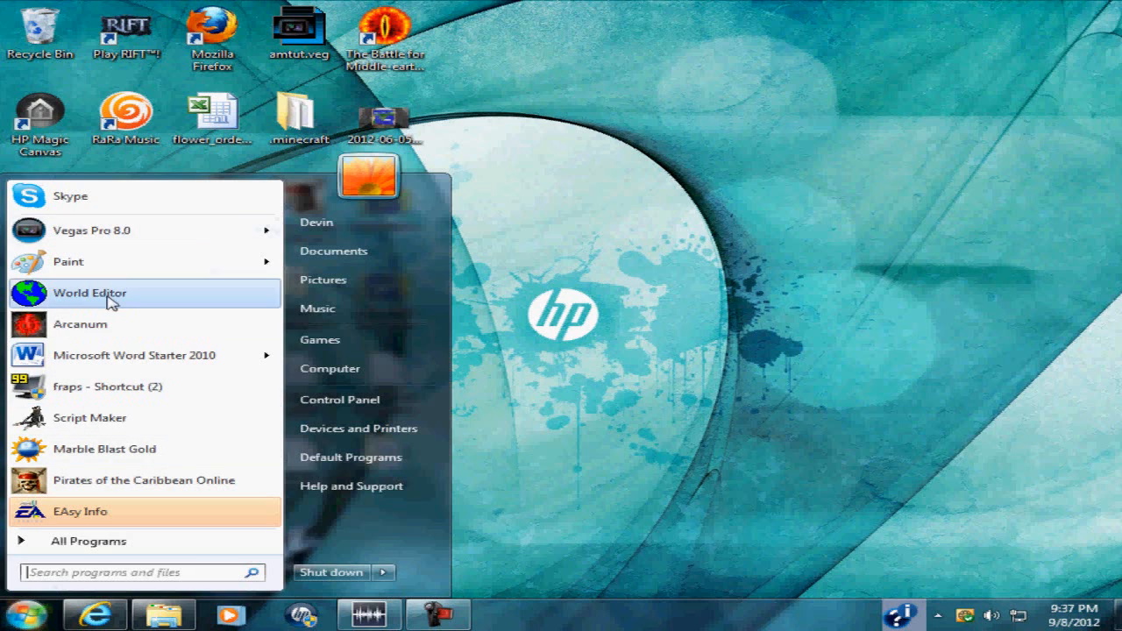
{"action": "left_click", "coordinate": [106, 329]}
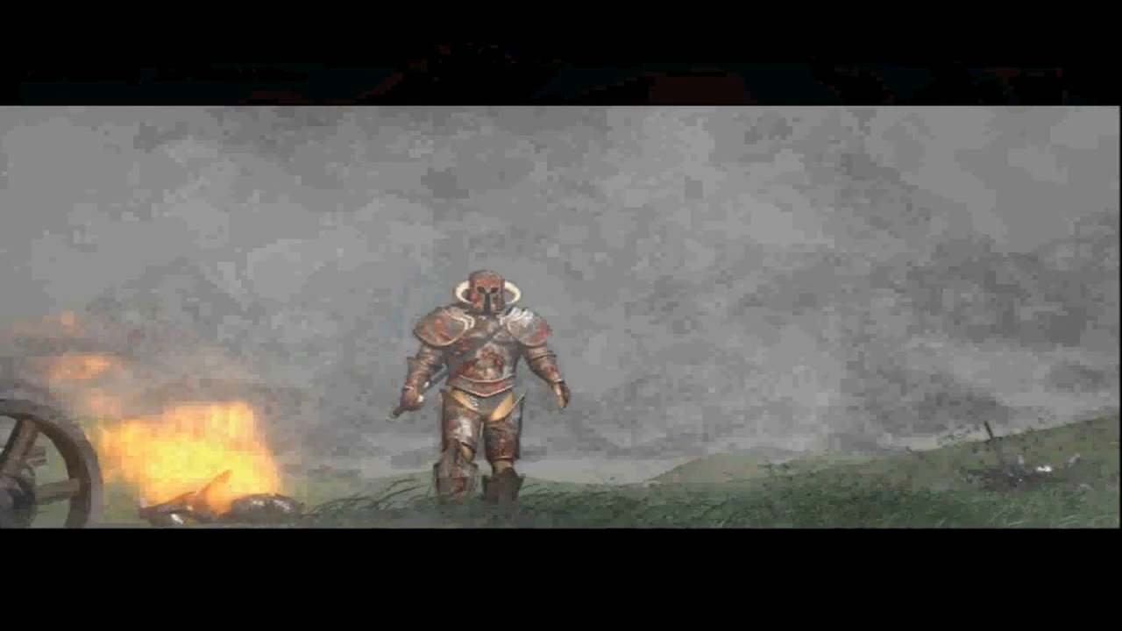
Skip the intro movie and start the server for a new multiplayer game.
{"action": "key", "text": "Escape"}
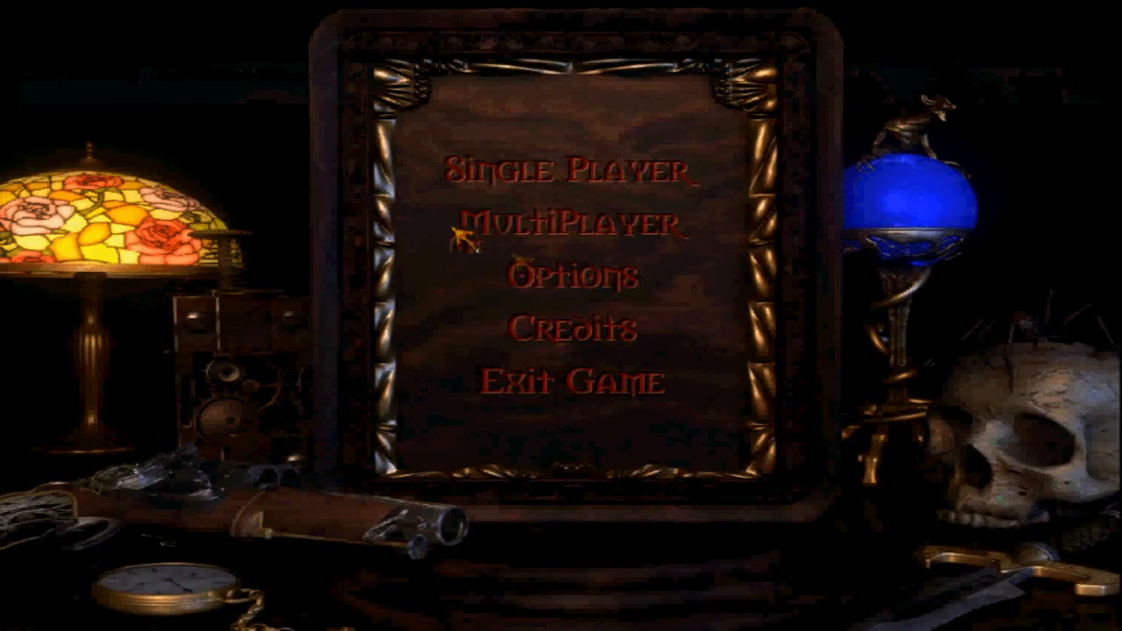
{"action": "left_click", "coordinate": [533, 225]}
{"action": "left_click", "coordinate": [566, 156]}
{"action": "left_click", "coordinate": [272, 149]}
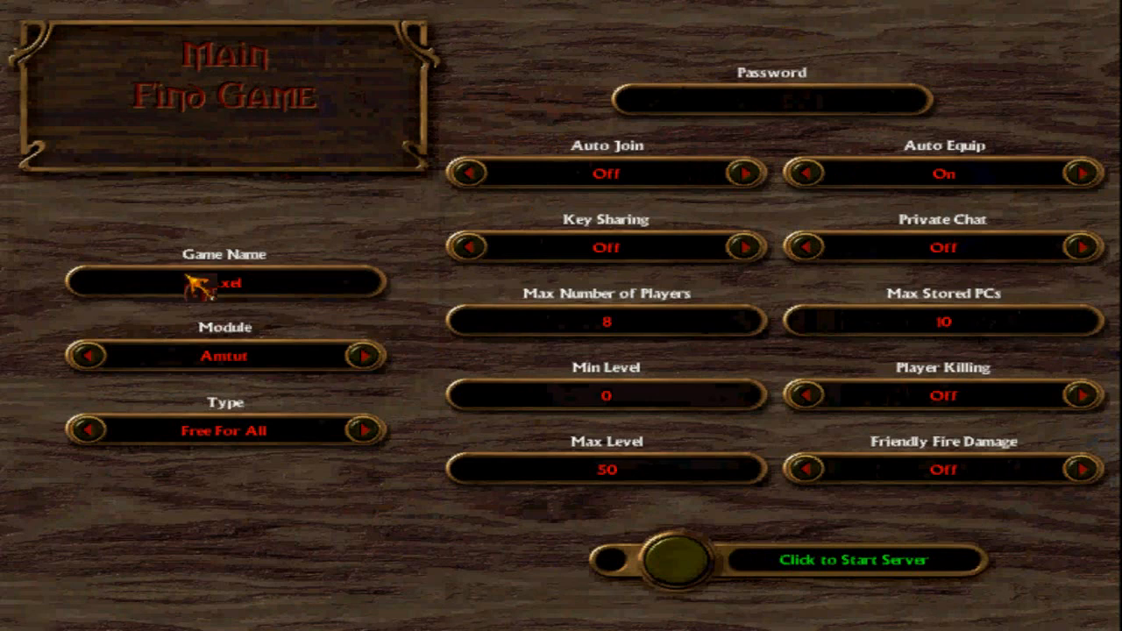
{"action": "left_click", "coordinate": [713, 564]}
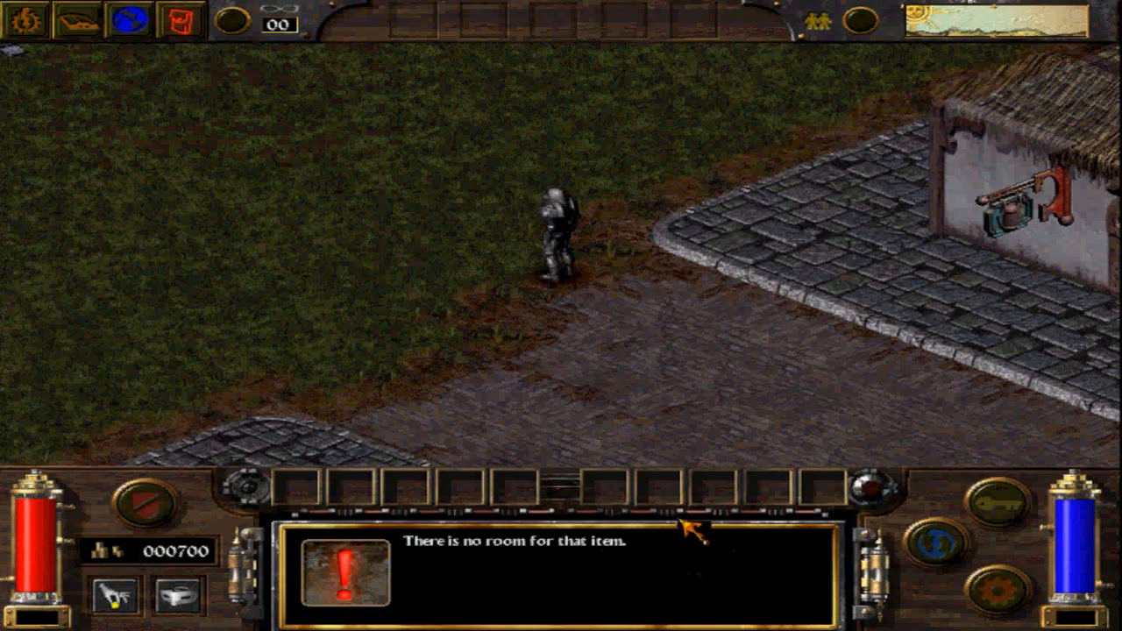
Put on the robe from the inventory and walk the character past the building onto the grass.
{"action": "left_click", "coordinate": [180, 15]}
{"action": "left_click_drag", "start_coordinate": [542, 259], "coordinate": [285, 278]}
{"action": "left_click", "coordinate": [824, 276]}
{"action": "left_click", "coordinate": [88, 98]}
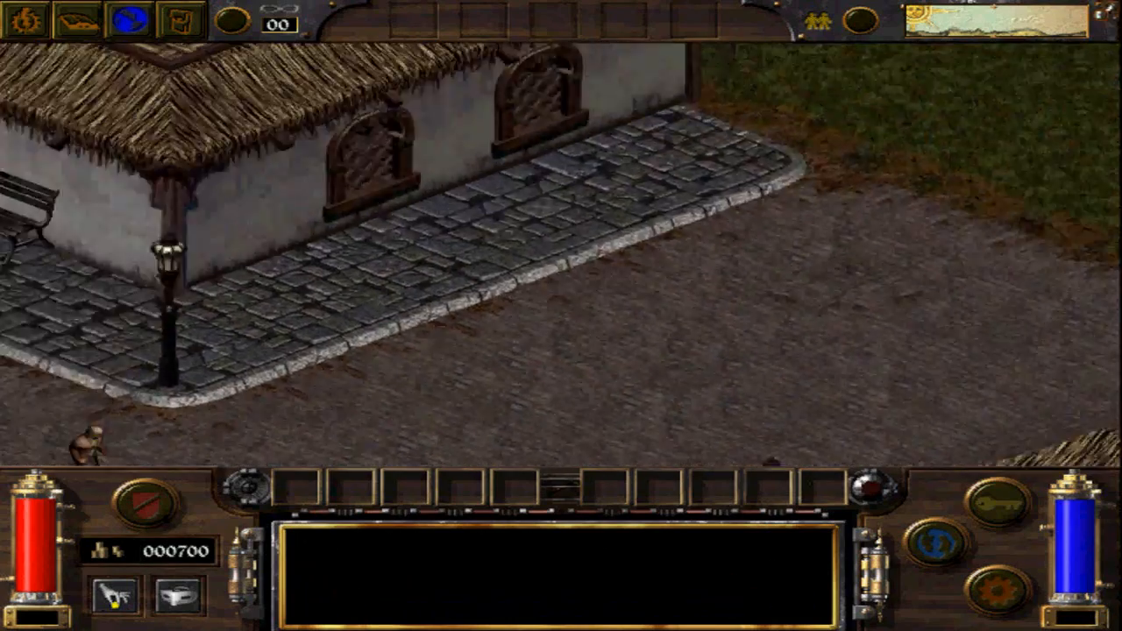
{"action": "left_click", "coordinate": [634, 268]}
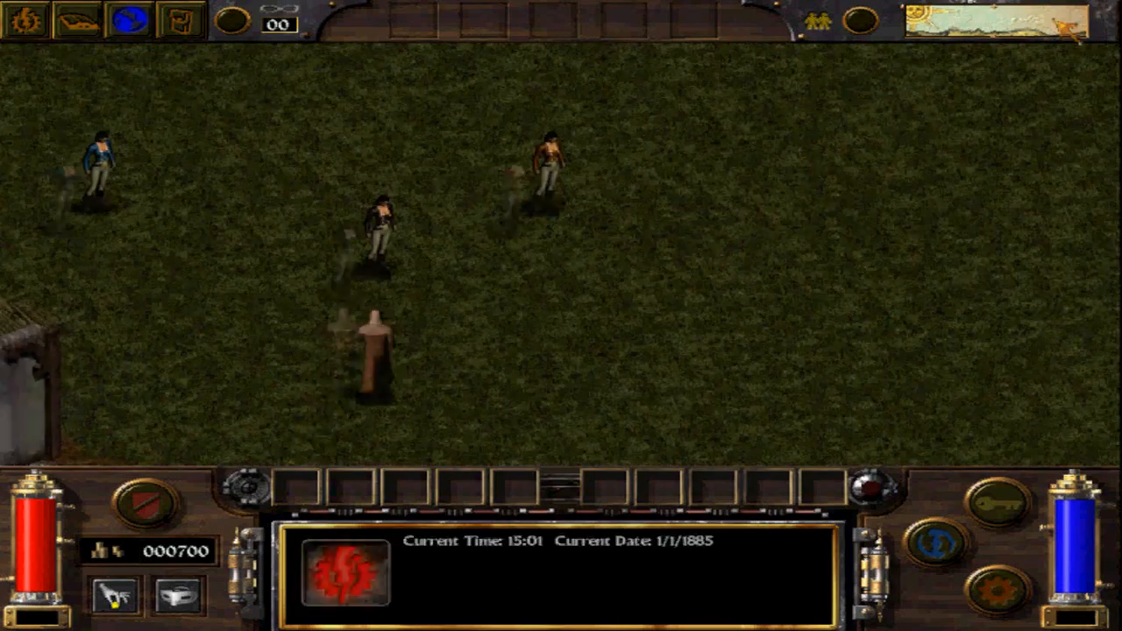
{"action": "left_click", "coordinate": [550, 368]}
Choose the second-level Nature spell and cast it on the creature in the field.
{"action": "left_click", "coordinate": [936, 543]}
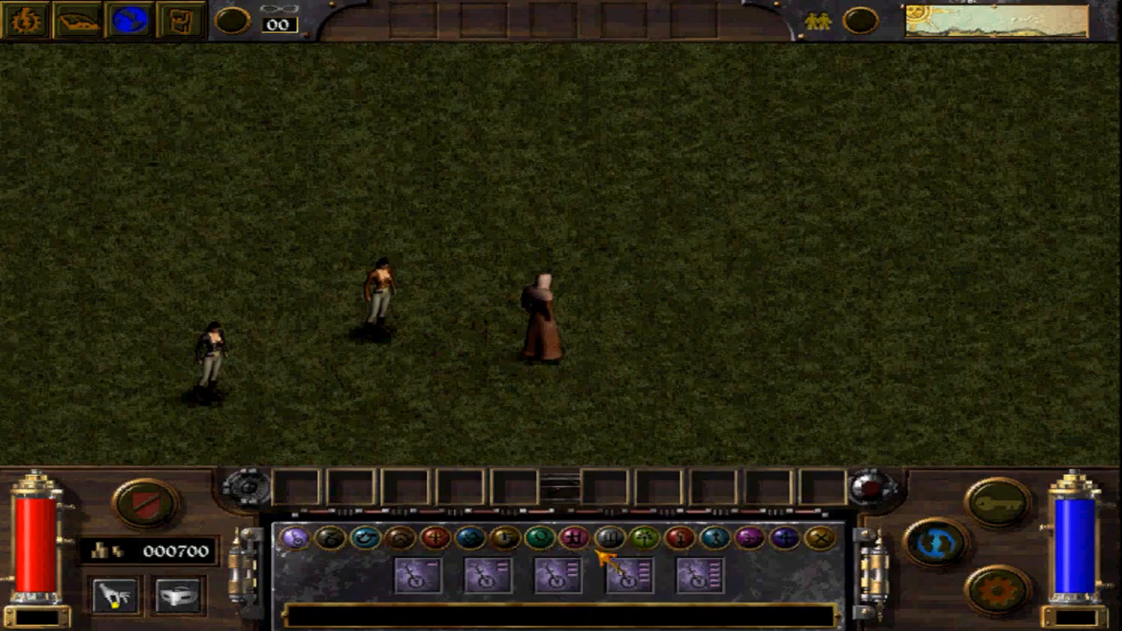
{"action": "left_click", "coordinate": [476, 573]}
{"action": "left_click", "coordinate": [721, 174]}
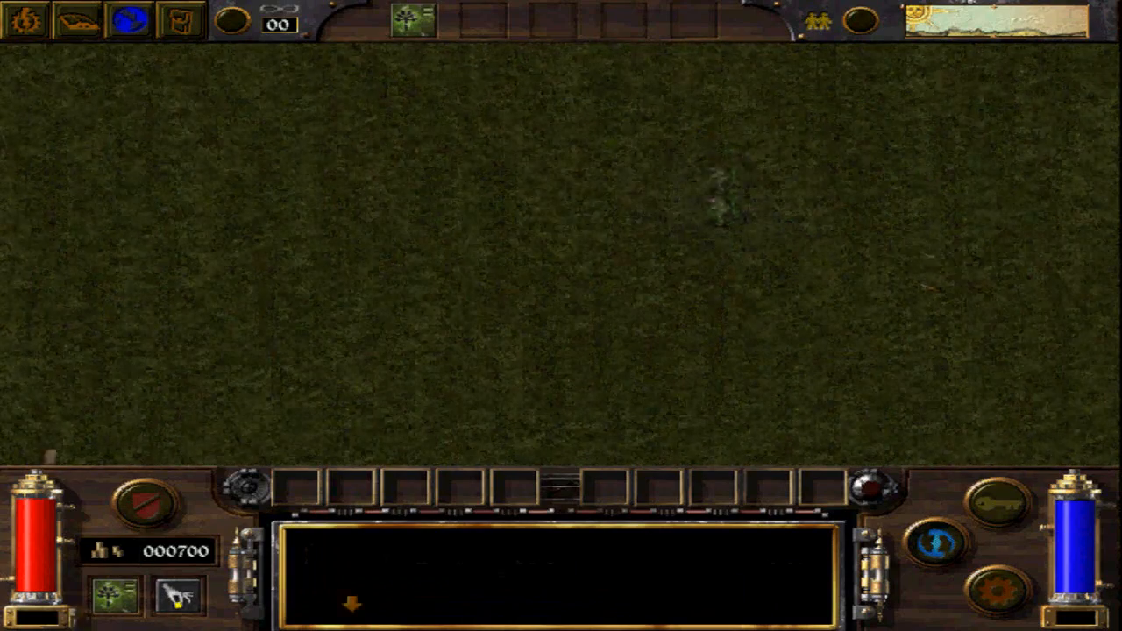
{"action": "left_click", "coordinate": [115, 596]}
{"action": "left_click", "coordinate": [325, 328]}
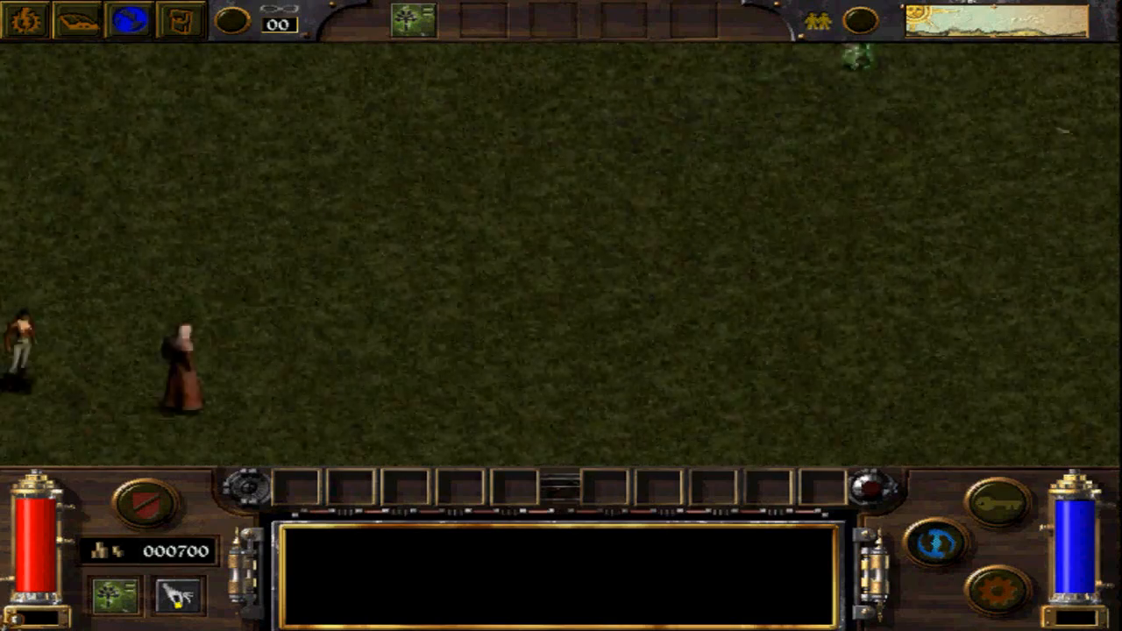
Return the character to the blue-coated noble near the thatched building and start a conversation.
{"action": "left_click", "coordinate": [115, 596]}
{"action": "left_click", "coordinate": [263, 146]}
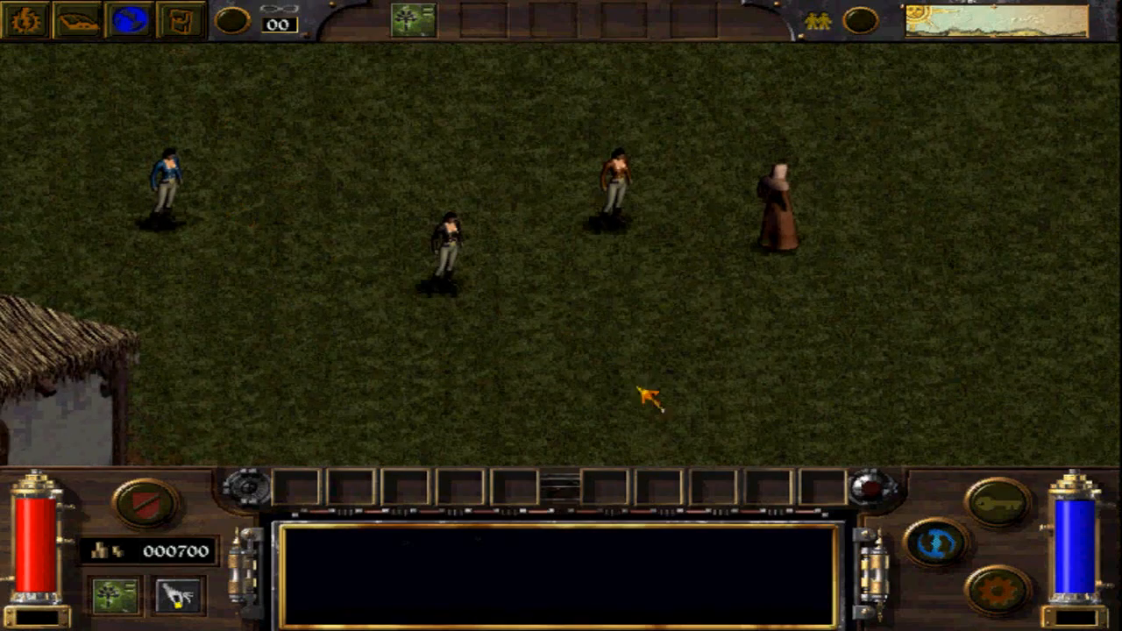
{"action": "left_click", "coordinate": [938, 549]}
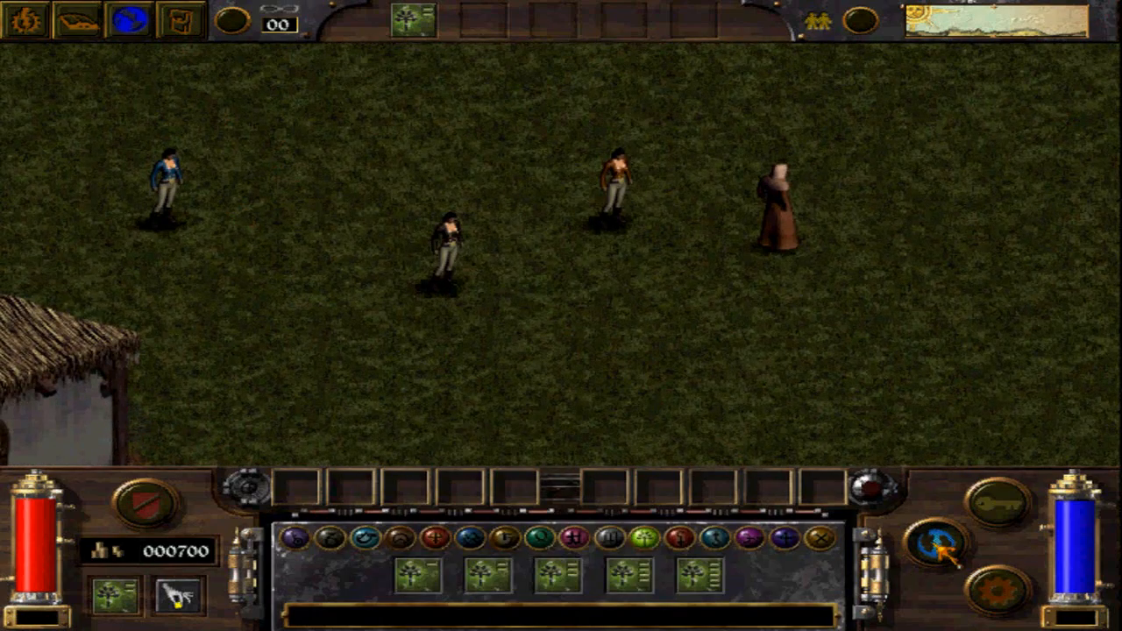
{"action": "left_click", "coordinate": [361, 321]}
{"action": "left_click", "coordinate": [225, 207]}
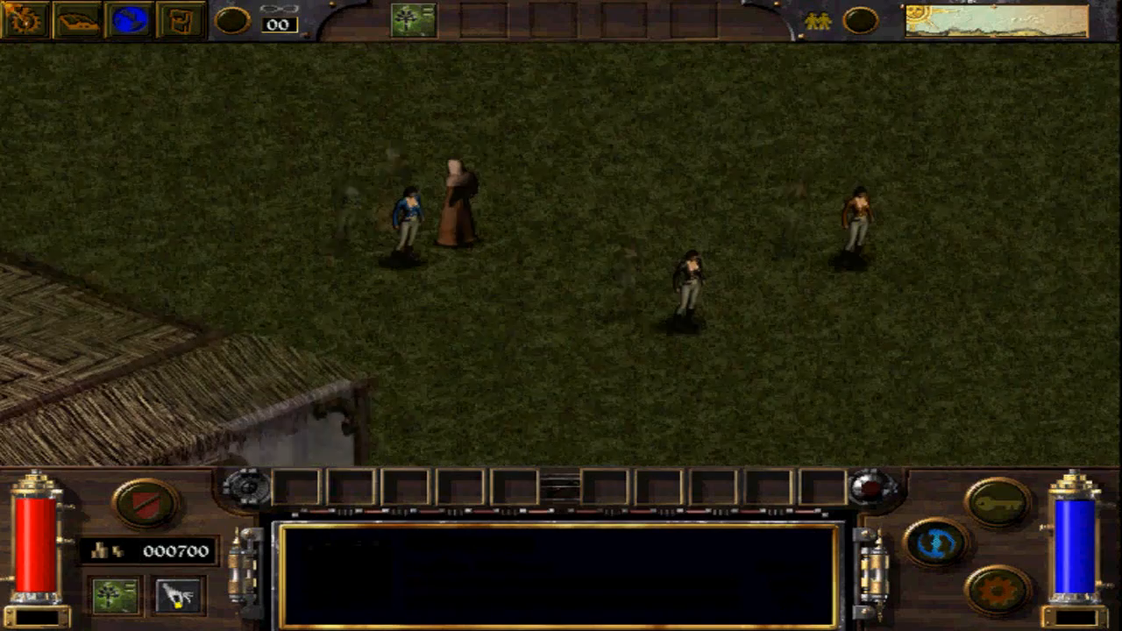
{"action": "left_click", "coordinate": [115, 596]}
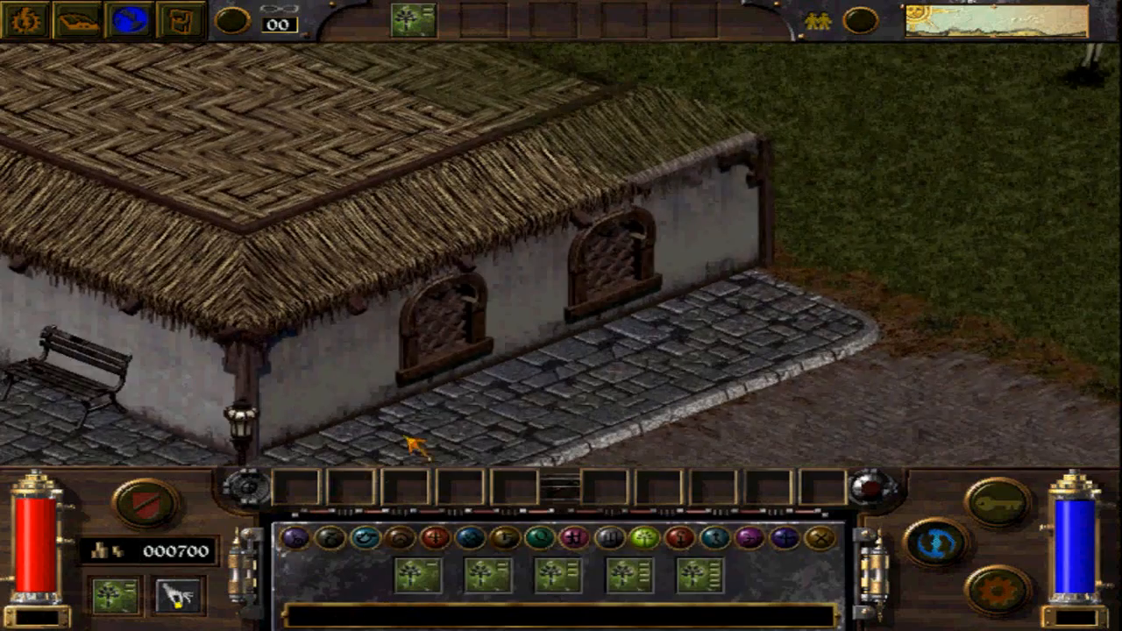
{"action": "left_click", "coordinate": [483, 405]}
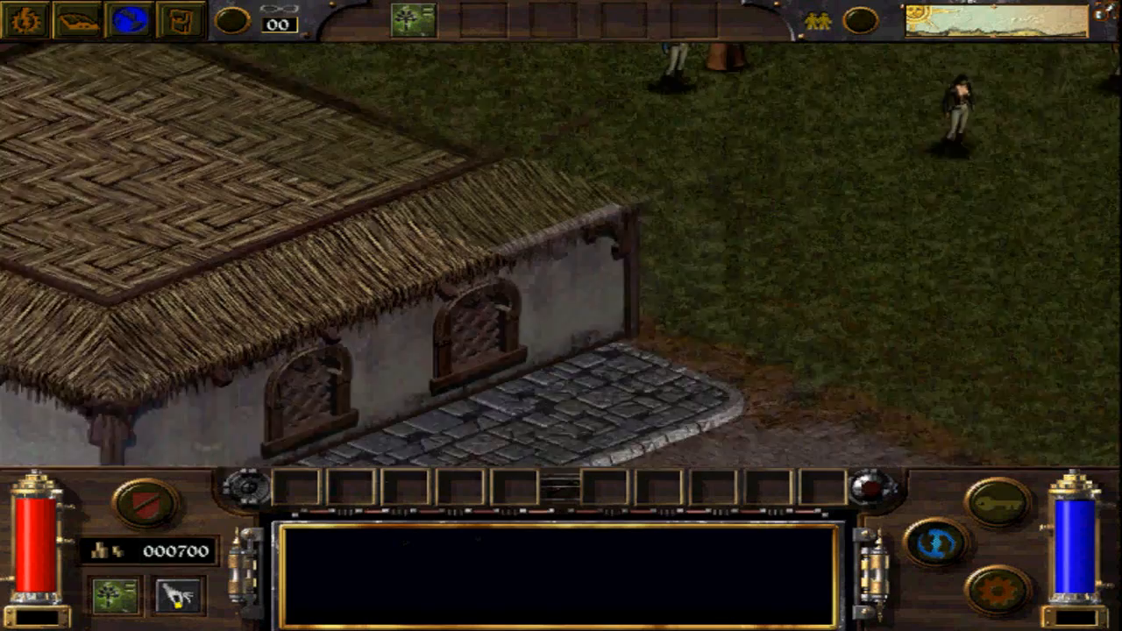
{"action": "left_click", "coordinate": [410, 293]}
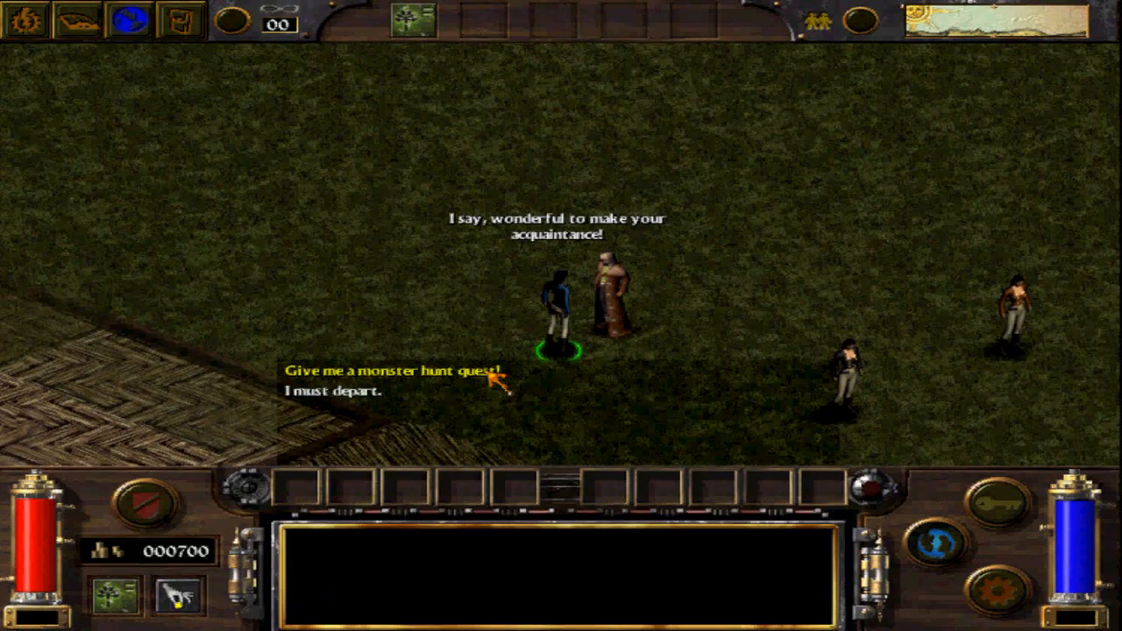
Ask the noble for a monster hunt quest, answer "Let me think about it", and check the quest entry in the logbook.
{"action": "left_click", "coordinate": [444, 375]}
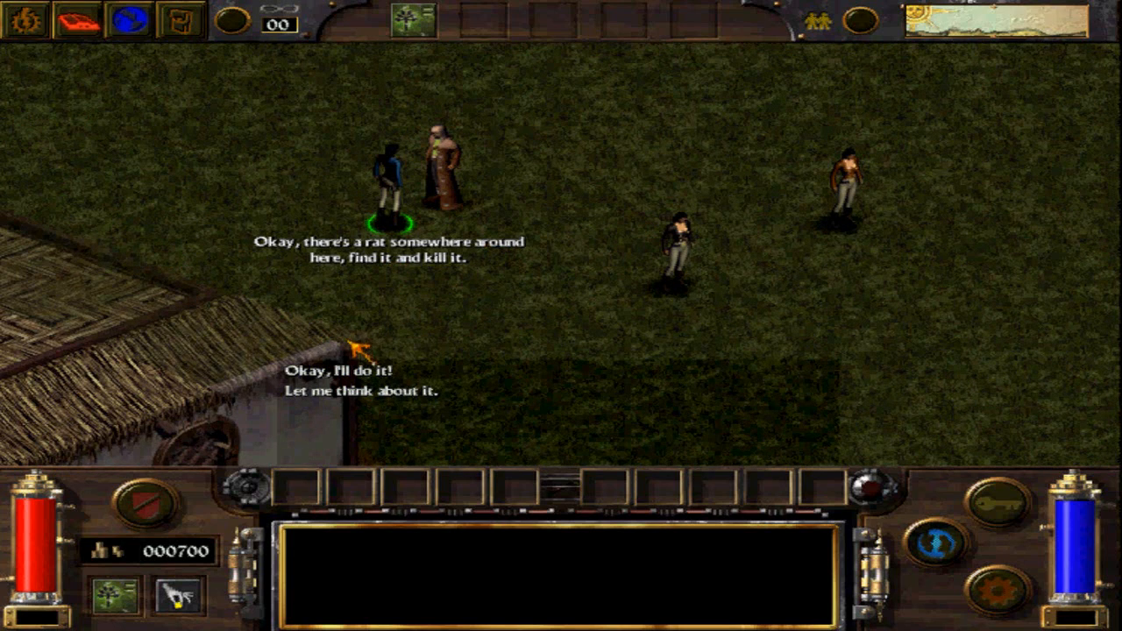
{"action": "left_click", "coordinate": [404, 393]}
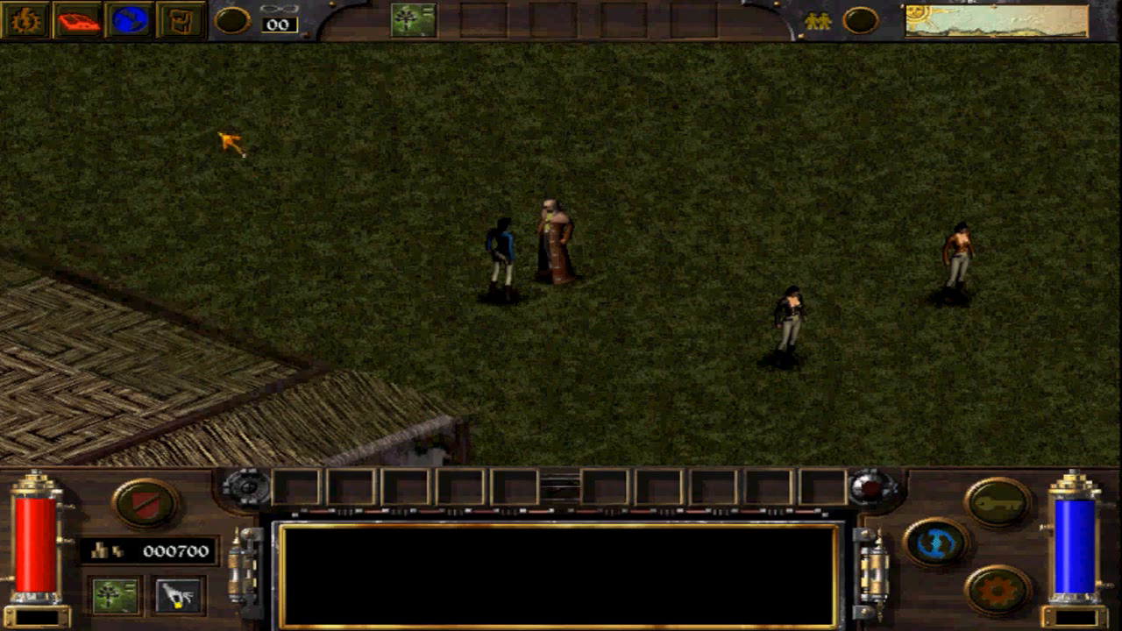
{"action": "left_click", "coordinate": [99, 25]}
{"action": "left_click", "coordinate": [993, 154]}
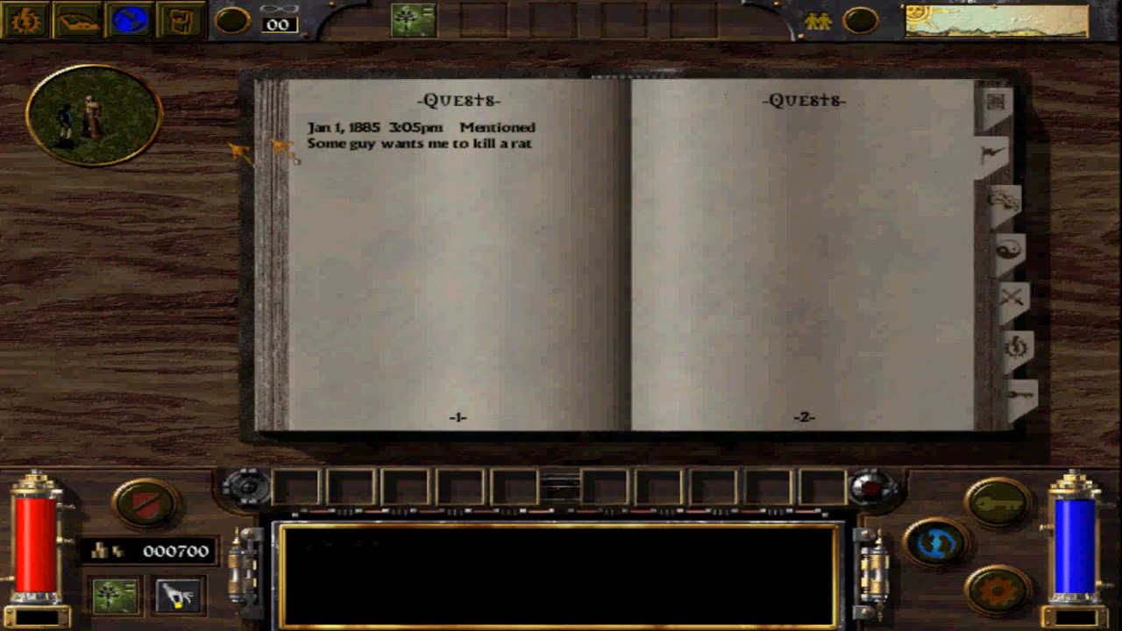
{"action": "left_click", "coordinate": [61, 125]}
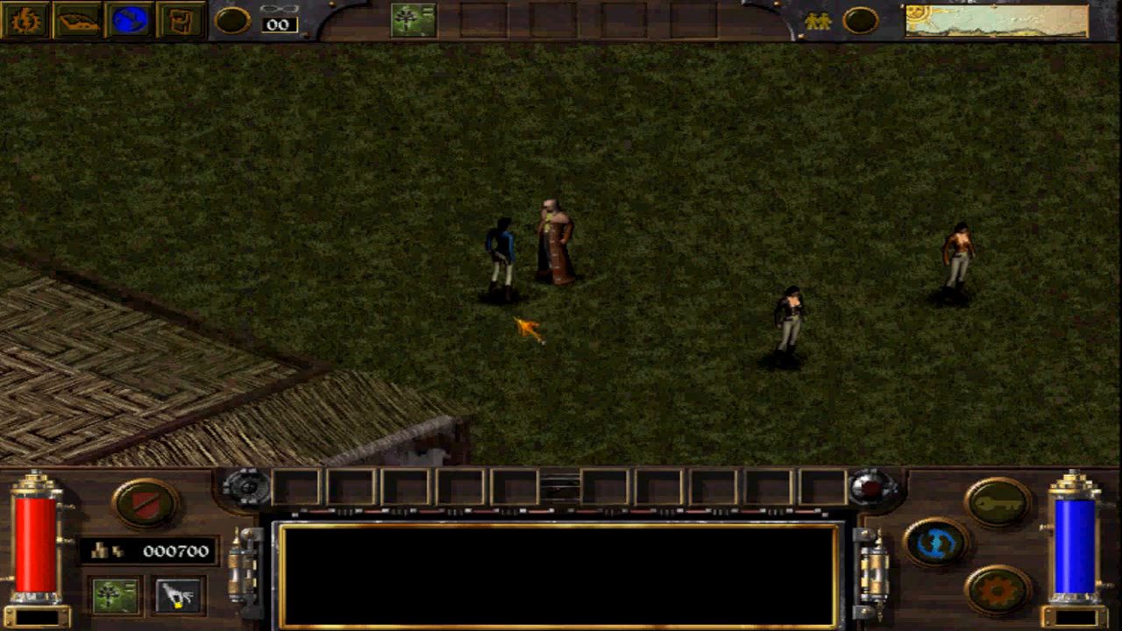
Talk to the blue-coated noble again, accept the rat quest, and end the conversation.
{"action": "left_click", "coordinate": [497, 296]}
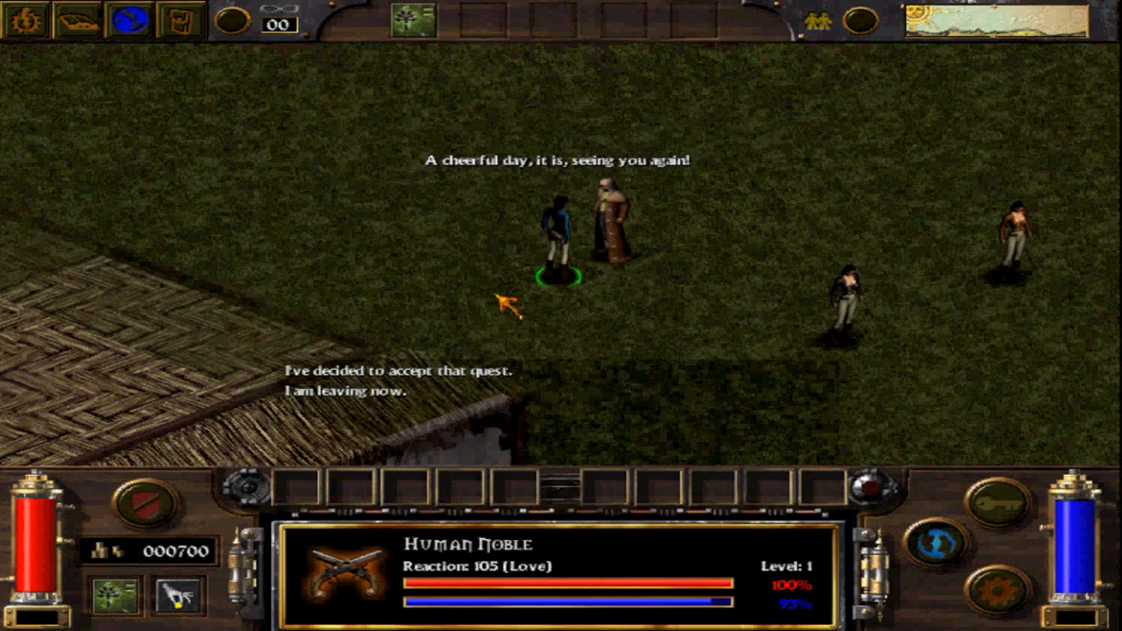
{"action": "left_click", "coordinate": [421, 377]}
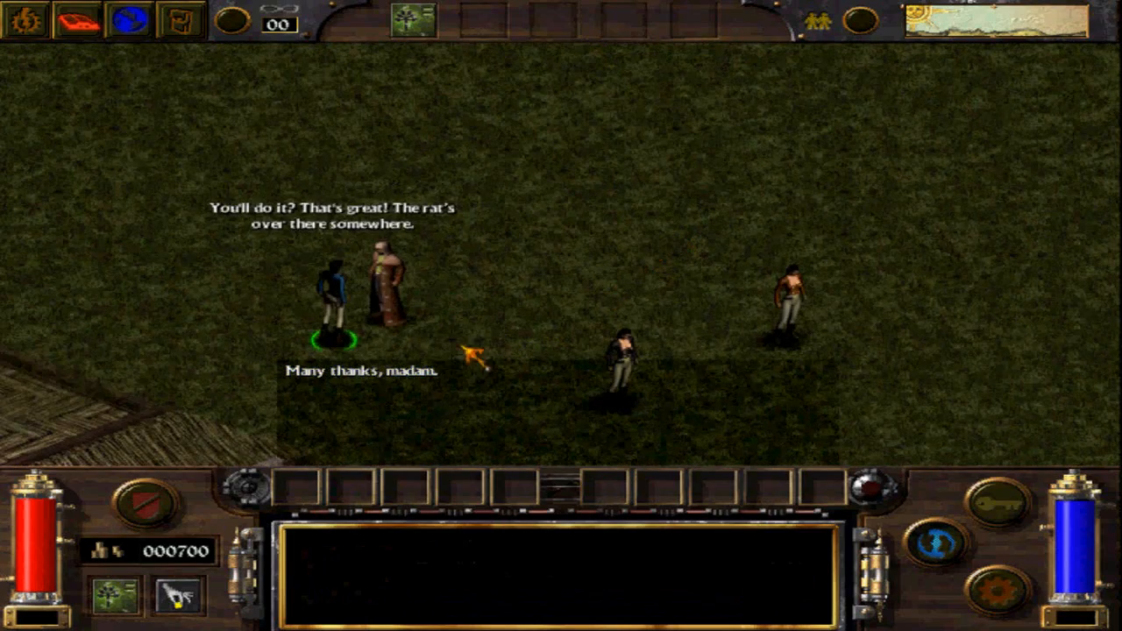
{"action": "left_click", "coordinate": [435, 383]}
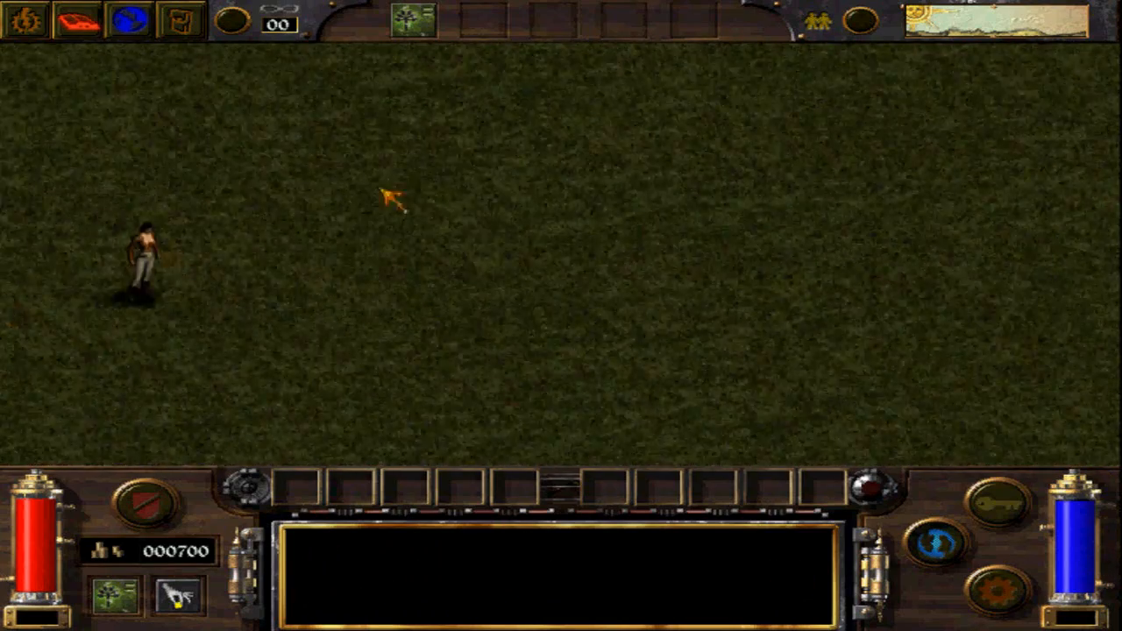
Choose the first-level Black Necromantic spell and kill the entangled rat in the field with it.
{"action": "left_click", "coordinate": [257, 486]}
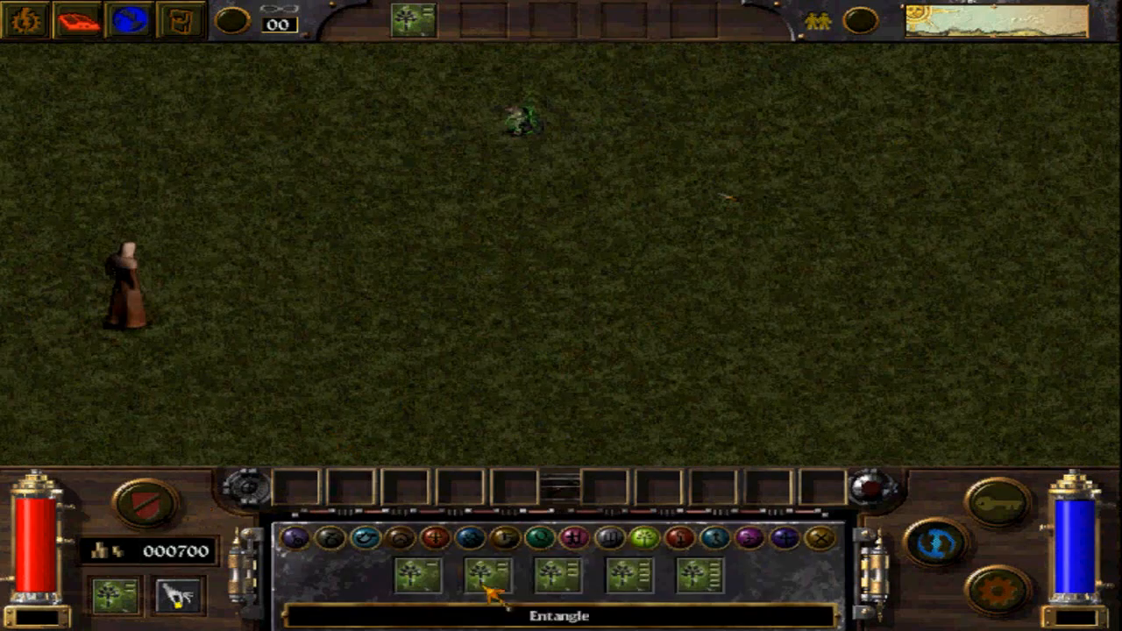
{"action": "left_click", "coordinate": [678, 537]}
{"action": "left_click", "coordinate": [425, 575]}
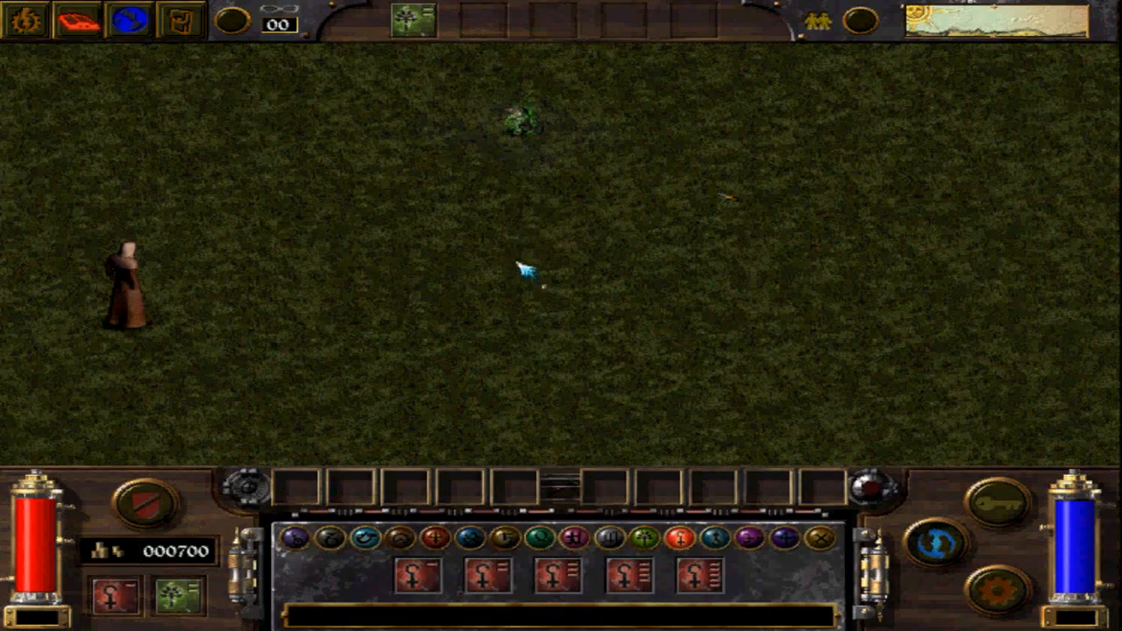
{"action": "left_click", "coordinate": [520, 125]}
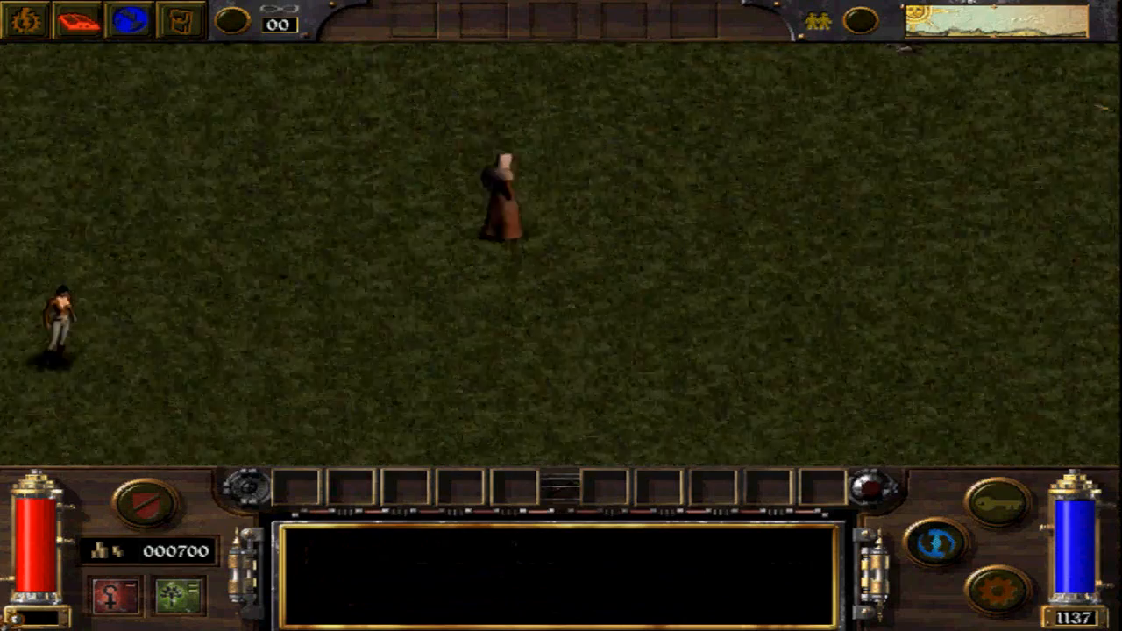
Walk back to the blue-coated noble and check the rat quest's status in the logbook.
{"action": "left_click", "coordinate": [125, 231]}
{"action": "left_click", "coordinate": [257, 268]}
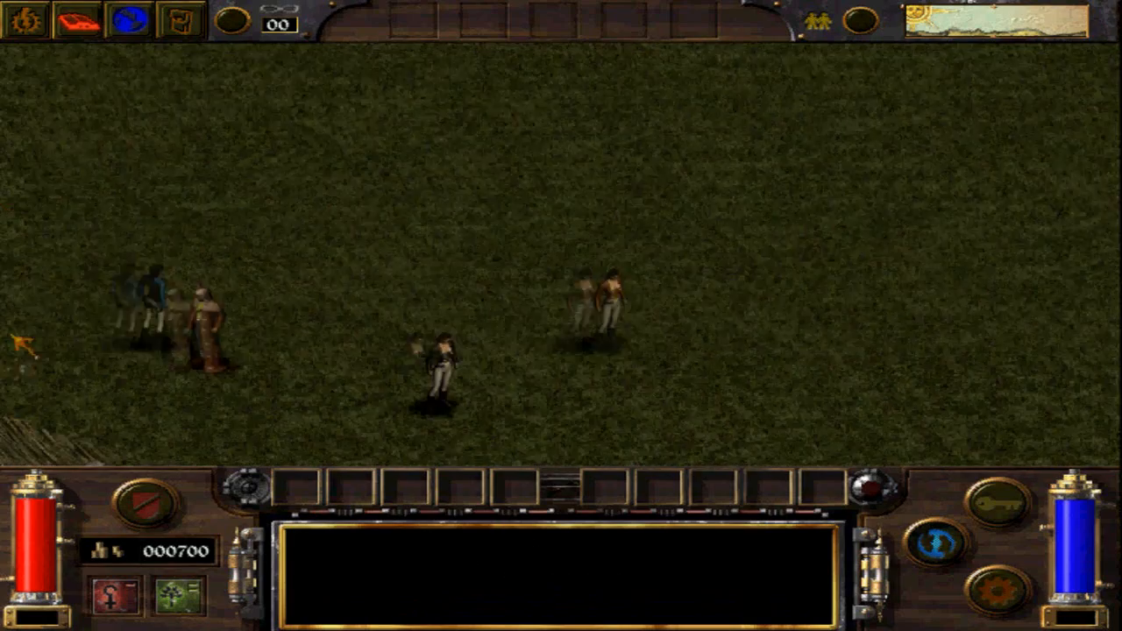
{"action": "left_click", "coordinate": [77, 22]}
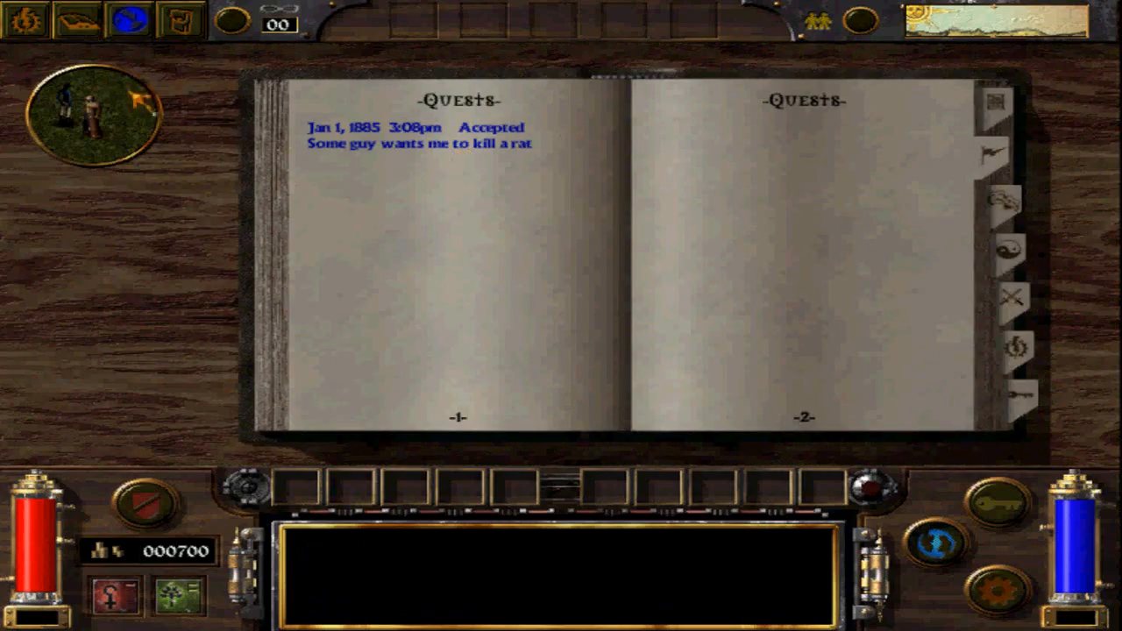
{"action": "left_click", "coordinate": [74, 146]}
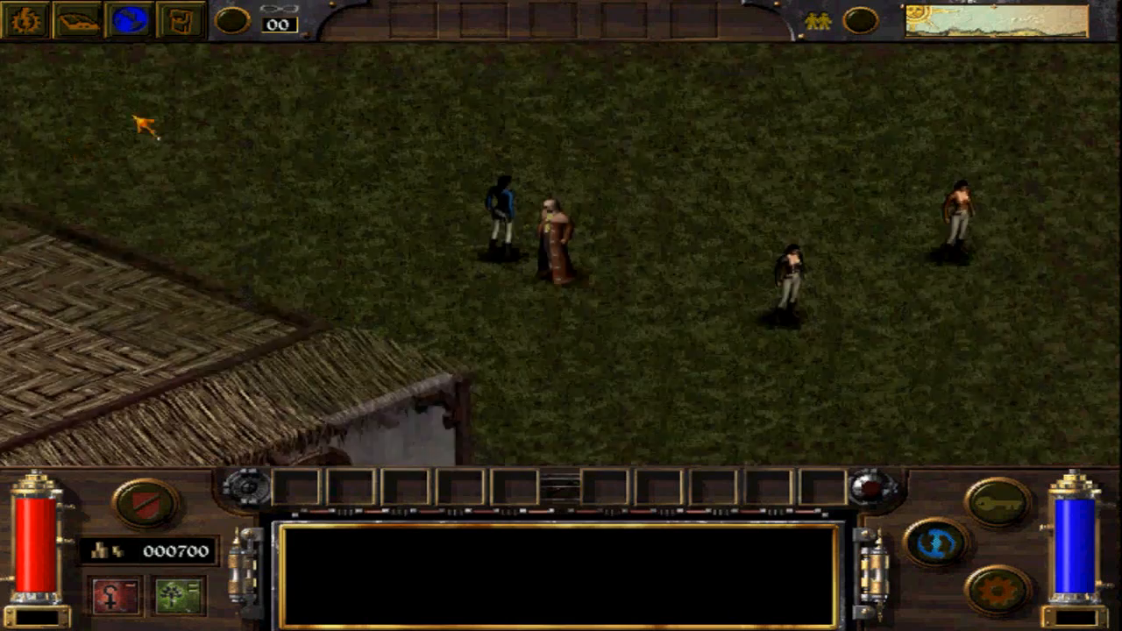
Tell the blue-coated noble that the rat has been killed, and check the character sheet.
{"action": "left_click", "coordinate": [365, 331]}
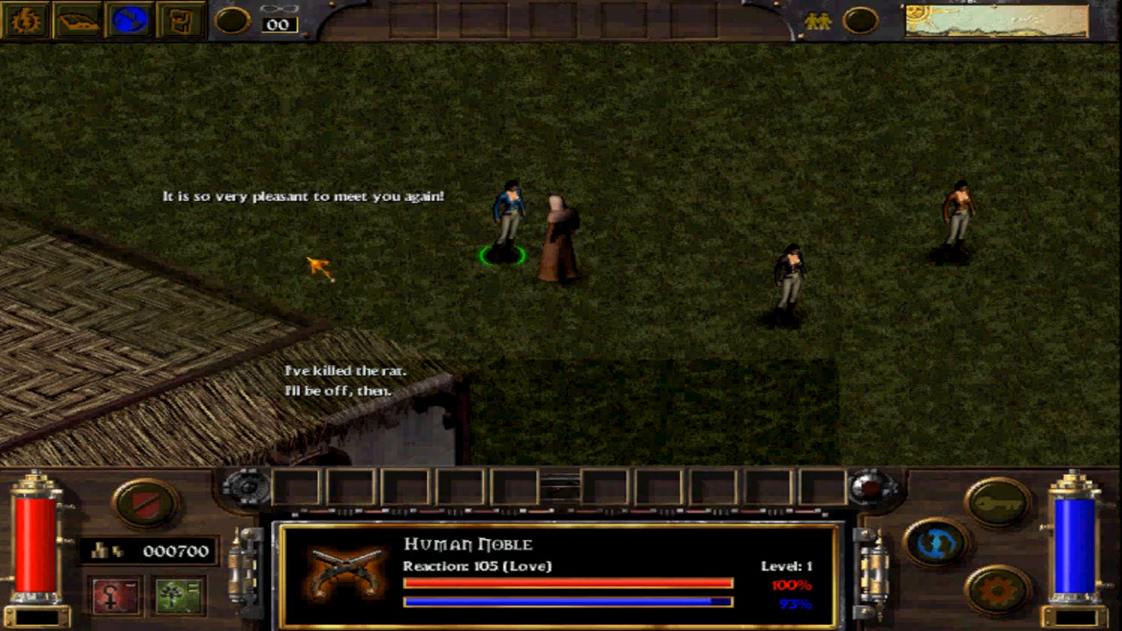
{"action": "left_click", "coordinate": [452, 374]}
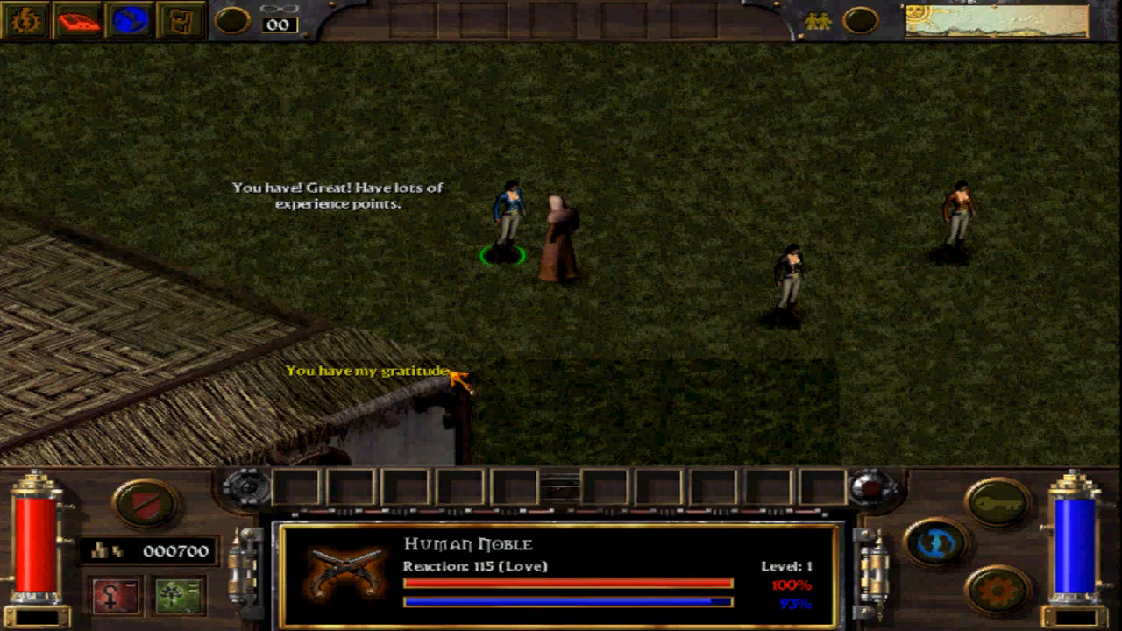
{"action": "left_click", "coordinate": [452, 374]}
{"action": "left_click", "coordinate": [23, 18]}
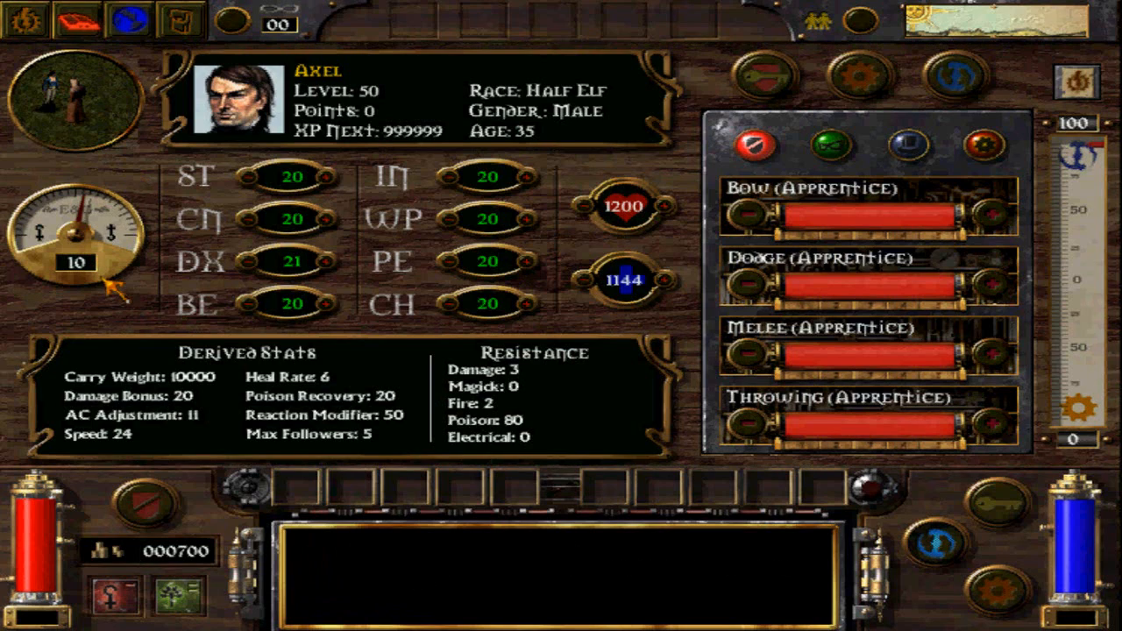
{"action": "left_click", "coordinate": [93, 106]}
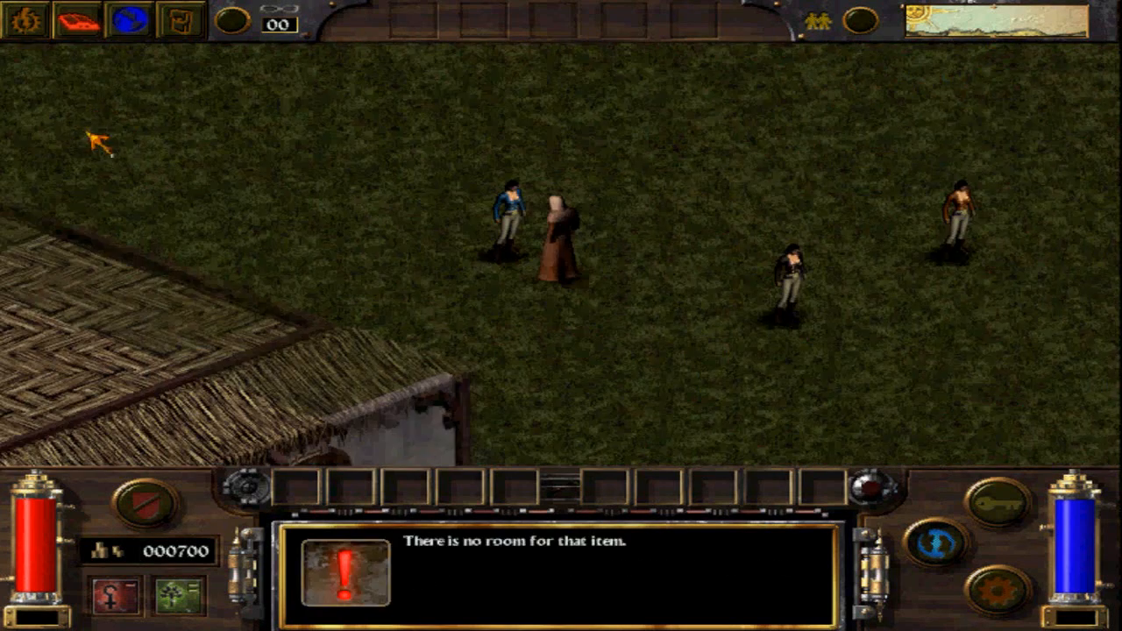
Ask the black-coated noble for a delivery quest and accept the task of finding the dagger.
{"action": "left_click", "coordinate": [626, 393]}
{"action": "left_click", "coordinate": [278, 292]}
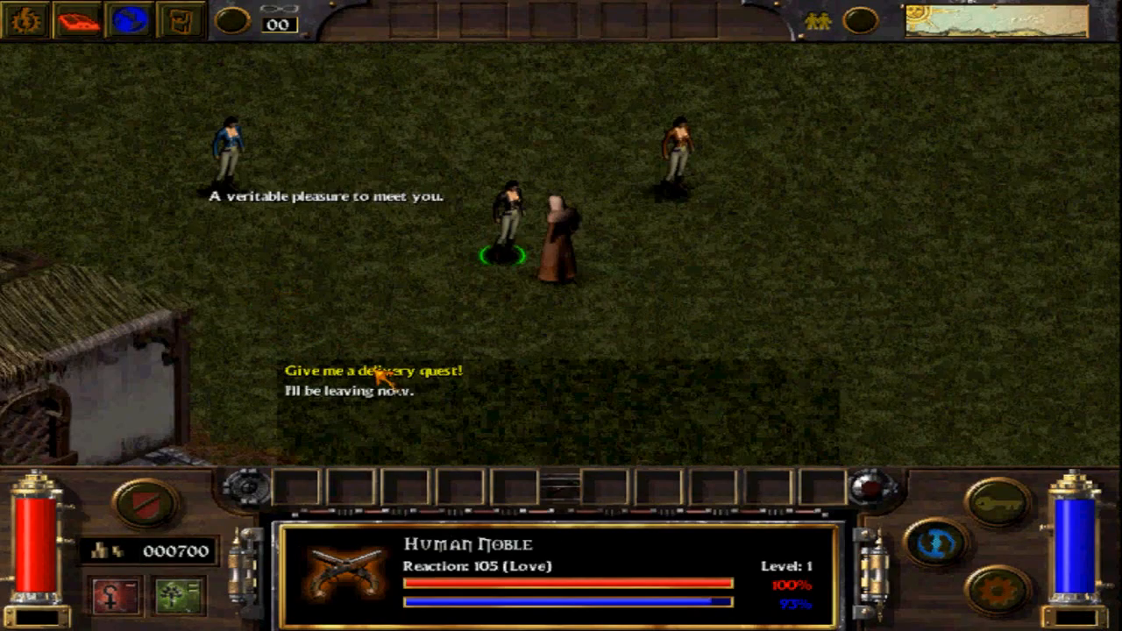
{"action": "left_click", "coordinate": [381, 373]}
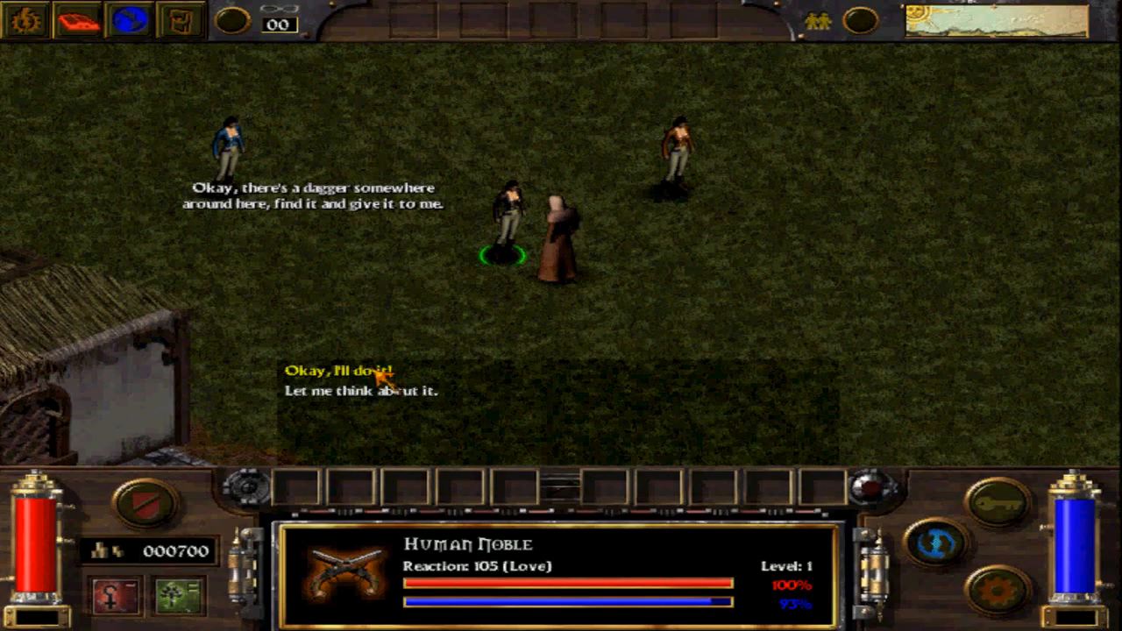
{"action": "left_click", "coordinate": [380, 372]}
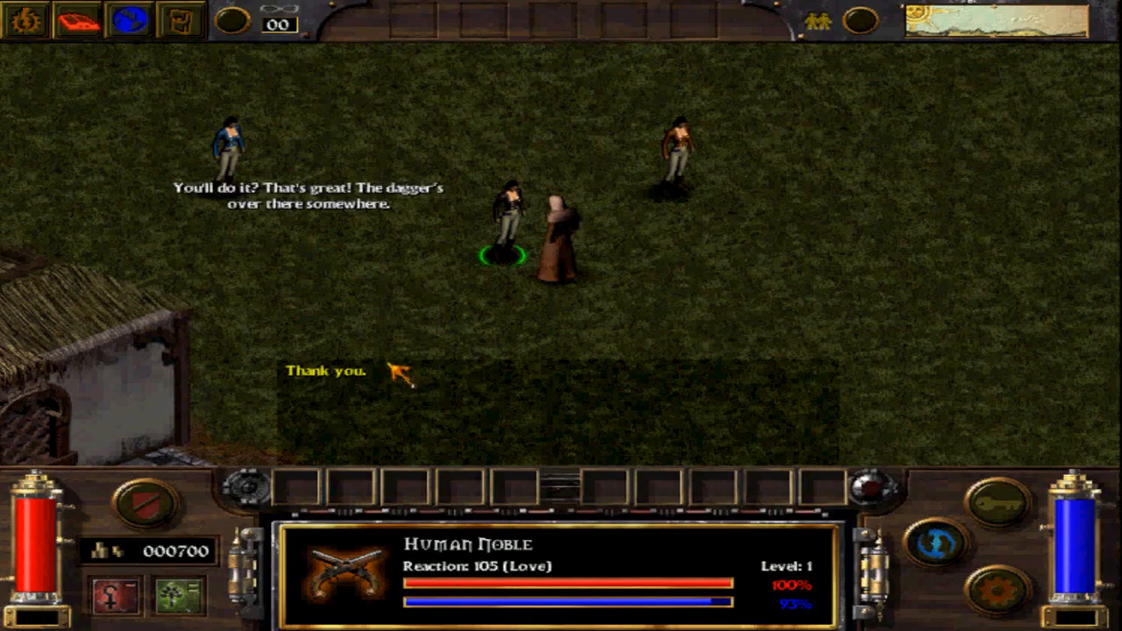
{"action": "left_click", "coordinate": [390, 366]}
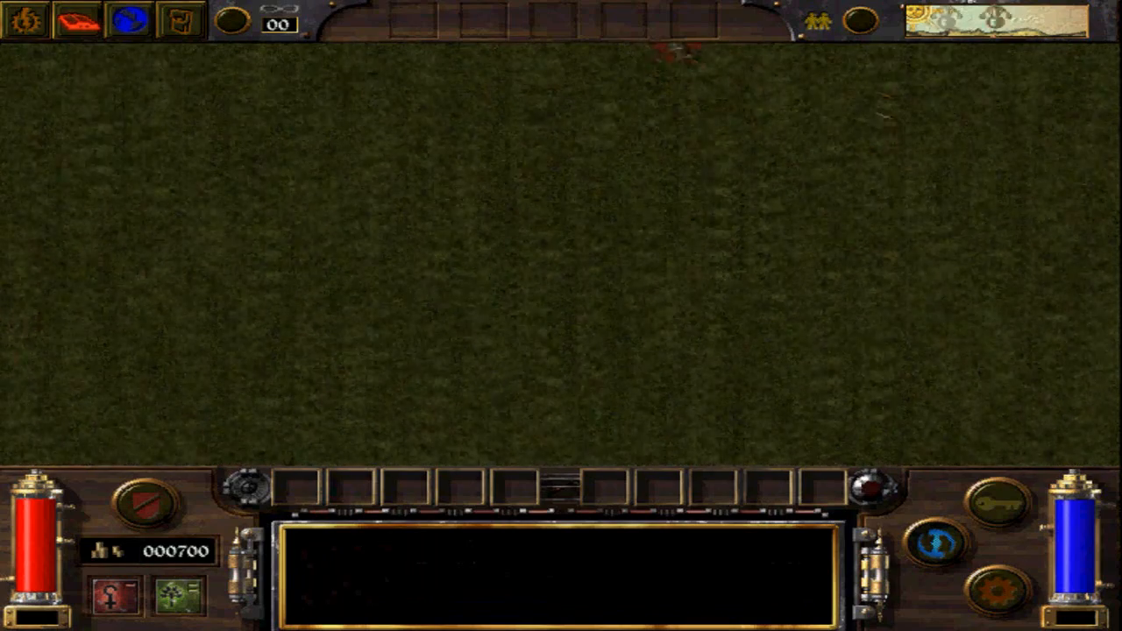
Pick up the dagger near the dead rat in the field and check the quest log.
{"action": "left_click", "coordinate": [673, 156]}
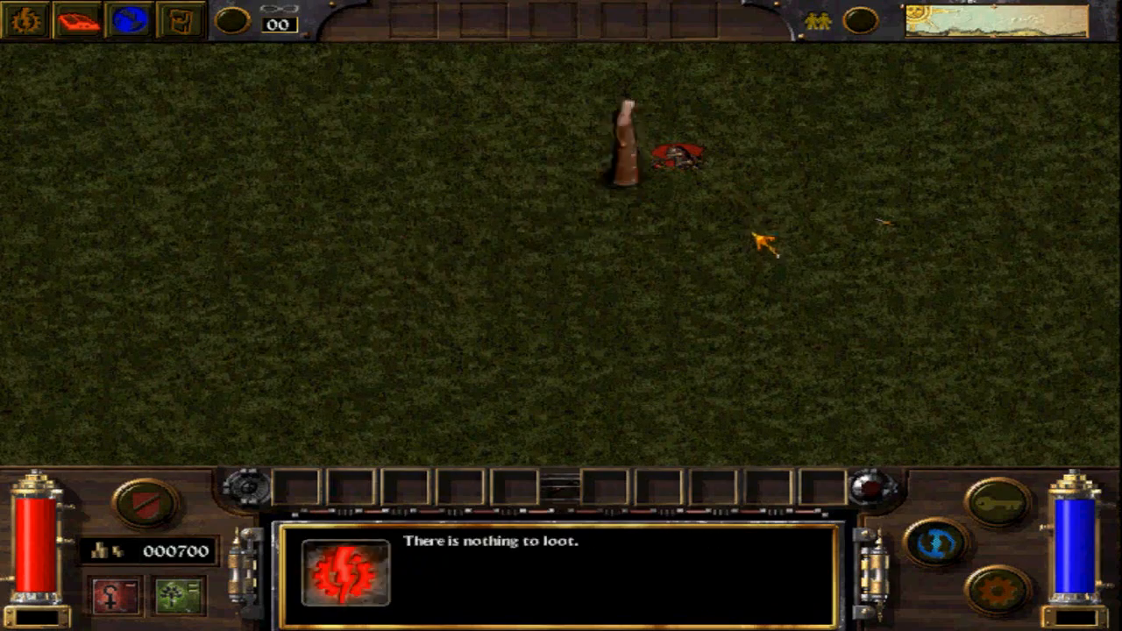
{"action": "left_click", "coordinate": [883, 226]}
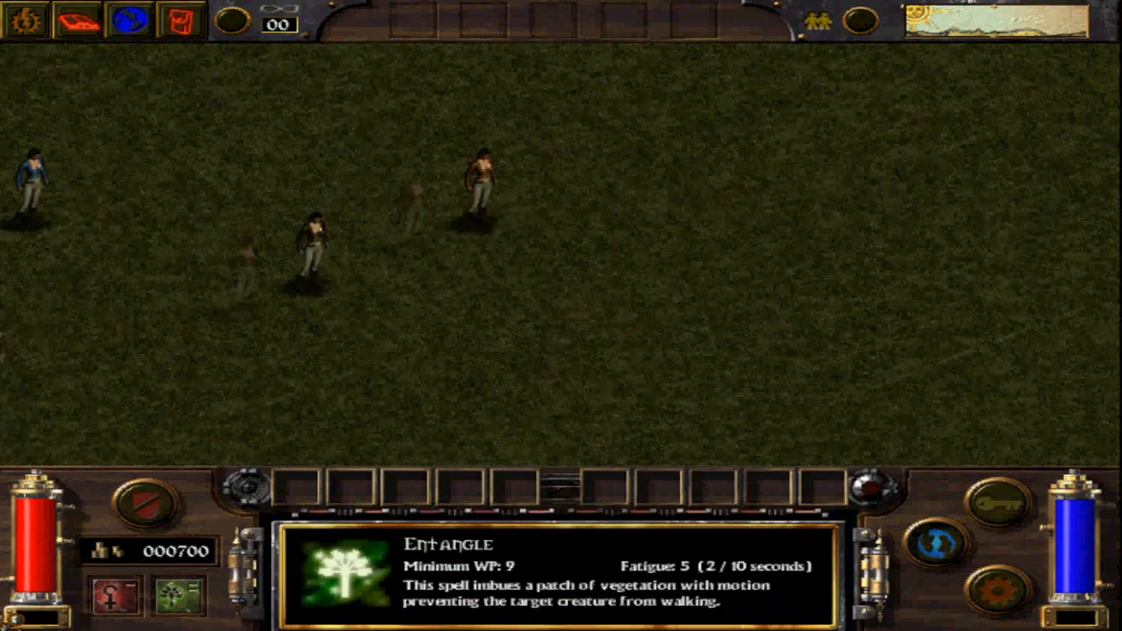
{"action": "left_click", "coordinate": [83, 22]}
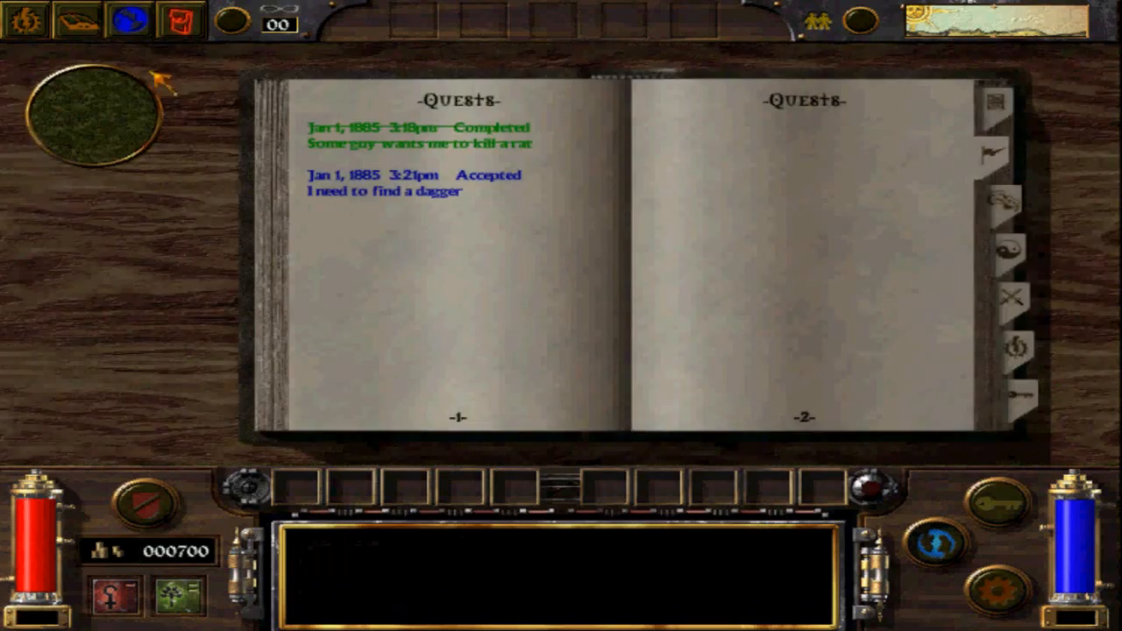
{"action": "left_click", "coordinate": [109, 116]}
Return to the black-coated noble and report that the dagger has been found.
{"action": "left_click", "coordinate": [99, 386]}
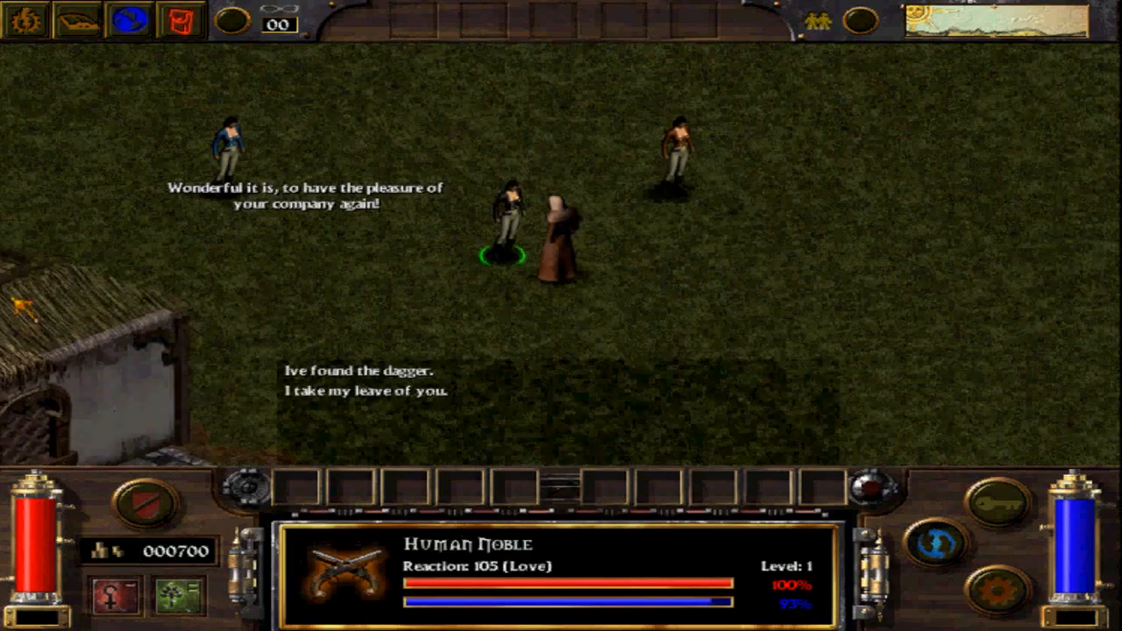
{"action": "left_click", "coordinate": [273, 371]}
{"action": "left_click", "coordinate": [290, 371]}
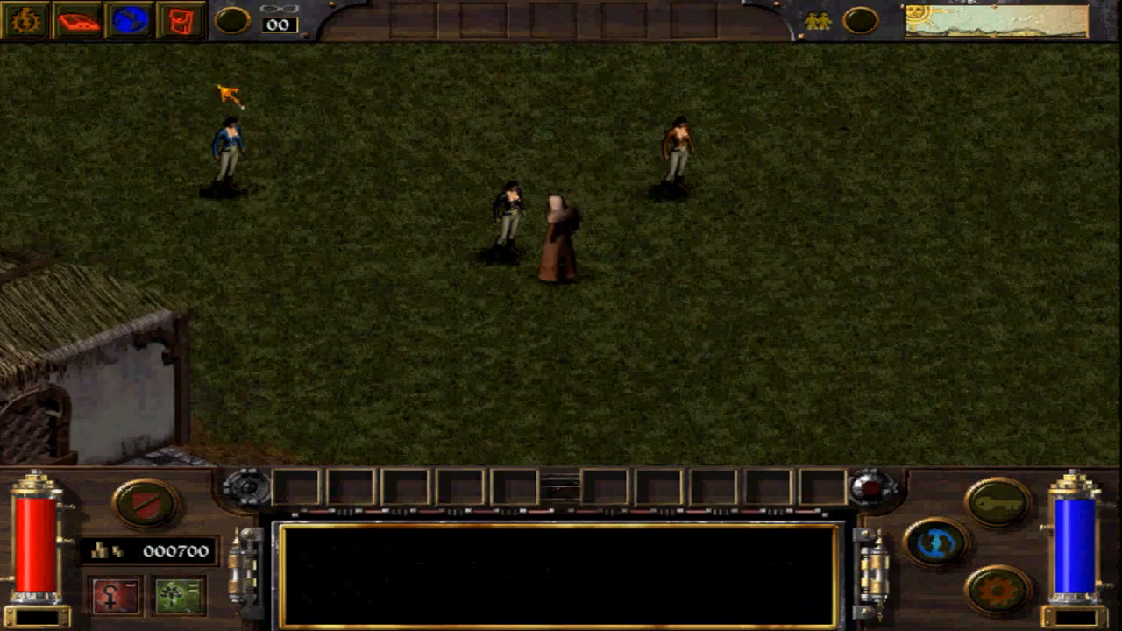
Check the character's inventory, and use the pickpocket skill on the black-coated noble to inspect his belongings.
{"action": "left_click", "coordinate": [181, 24]}
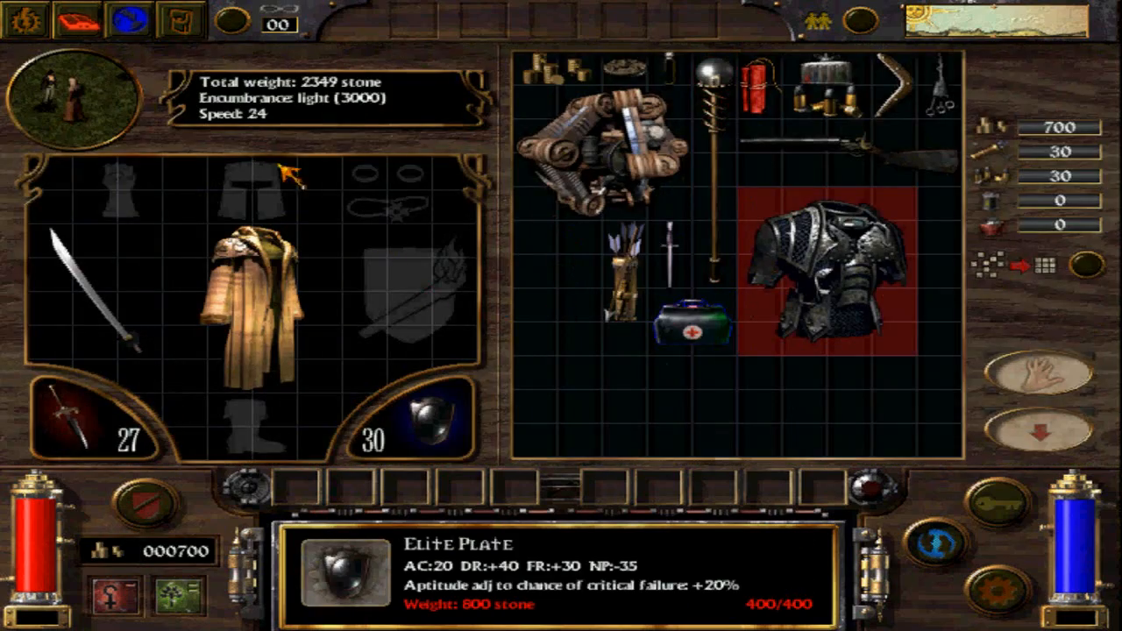
{"action": "left_click", "coordinate": [134, 107]}
{"action": "left_click", "coordinate": [979, 504]}
{"action": "left_click", "coordinate": [508, 545]}
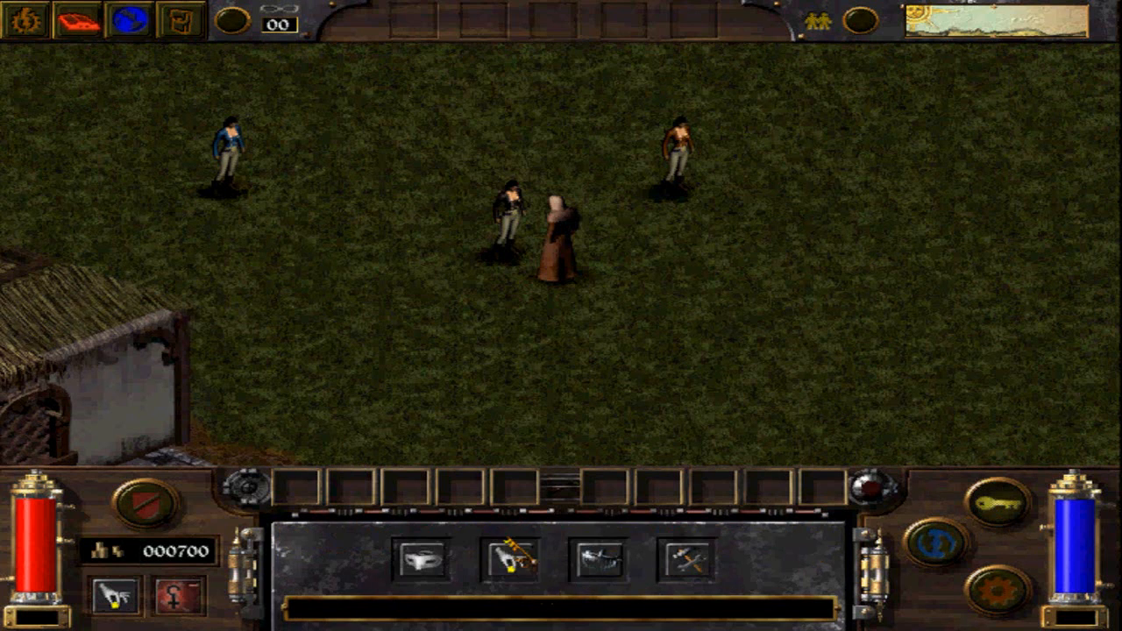
{"action": "left_click", "coordinate": [515, 267]}
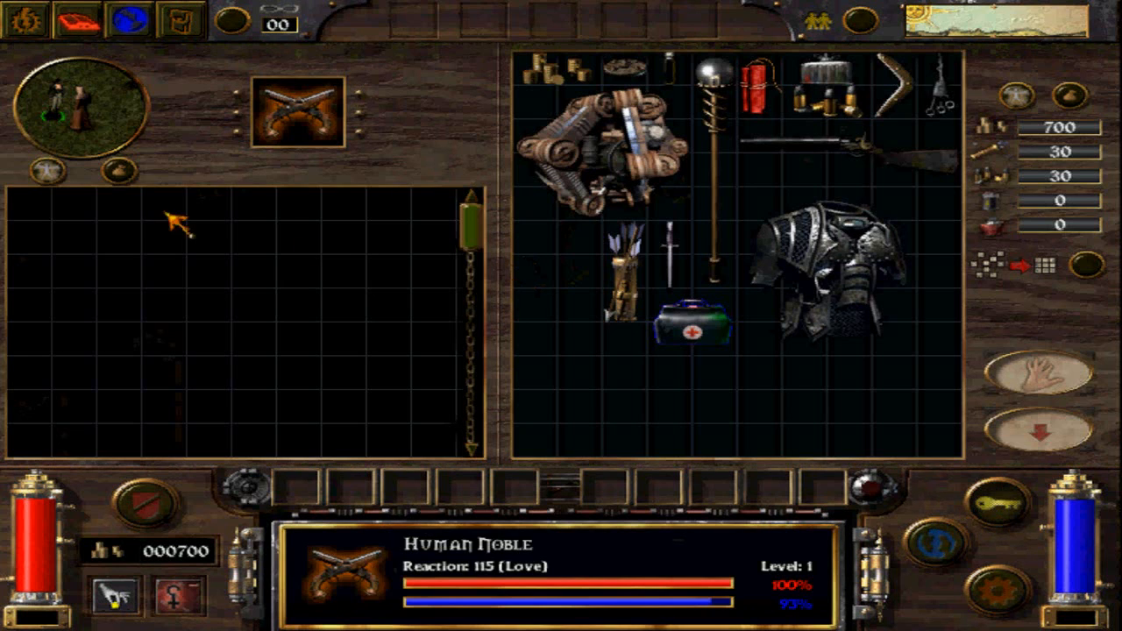
Inspect the pickpocketed noble's worn equipment, close the pickpocket view, and ask the brown-coated noble for an information quest.
{"action": "left_click", "coordinate": [48, 171]}
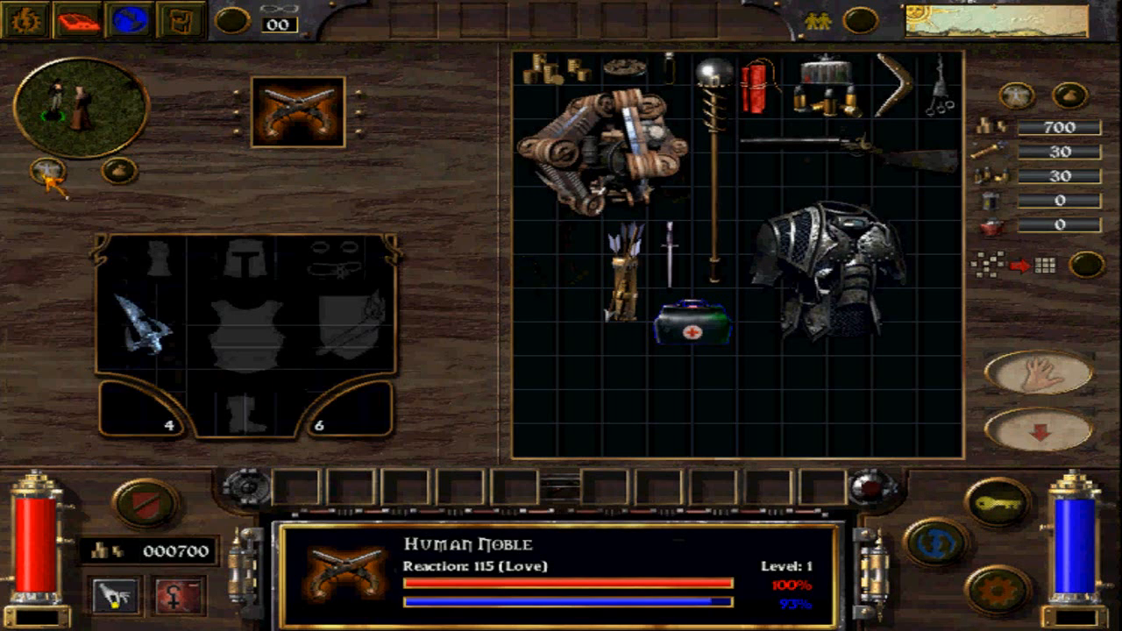
{"action": "left_click", "coordinate": [81, 138]}
{"action": "left_click", "coordinate": [692, 220]}
{"action": "left_click", "coordinate": [679, 192]}
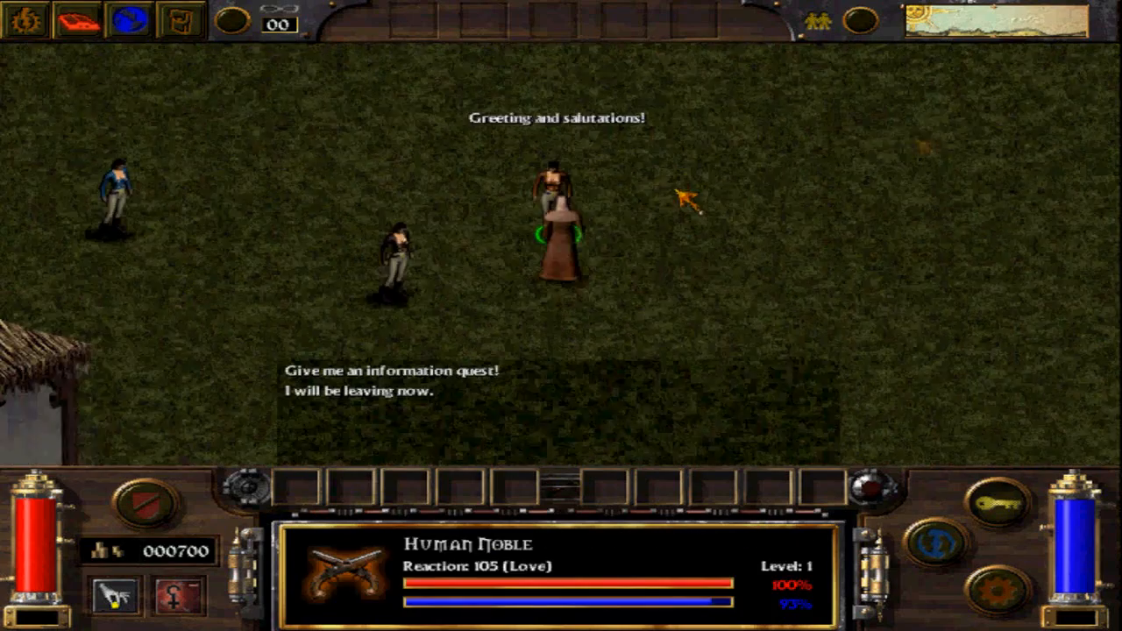
{"action": "left_click", "coordinate": [497, 372]}
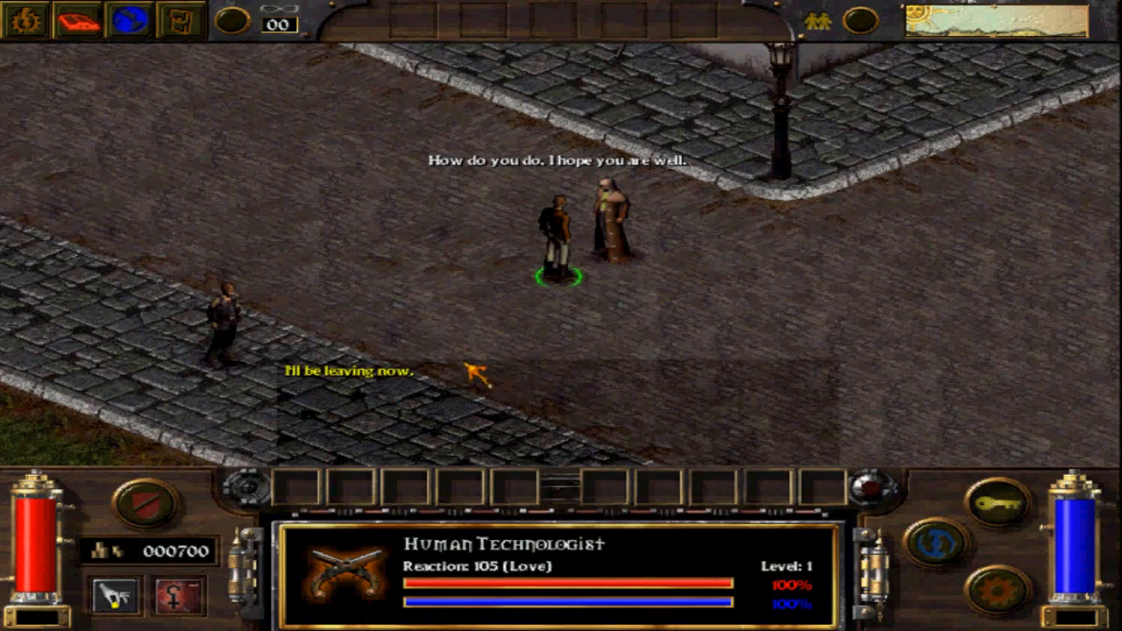
End the conversation with the technologist in the street, then return to the brown-coated noble and accept the information quest.
{"action": "left_click", "coordinate": [399, 377]}
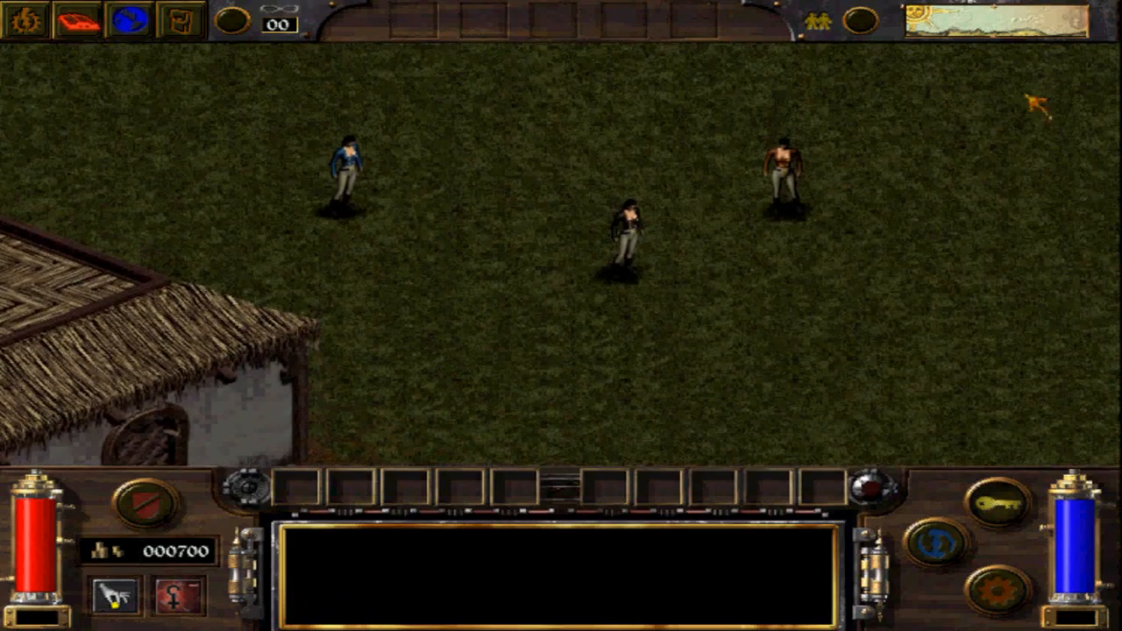
{"action": "left_click", "coordinate": [796, 213]}
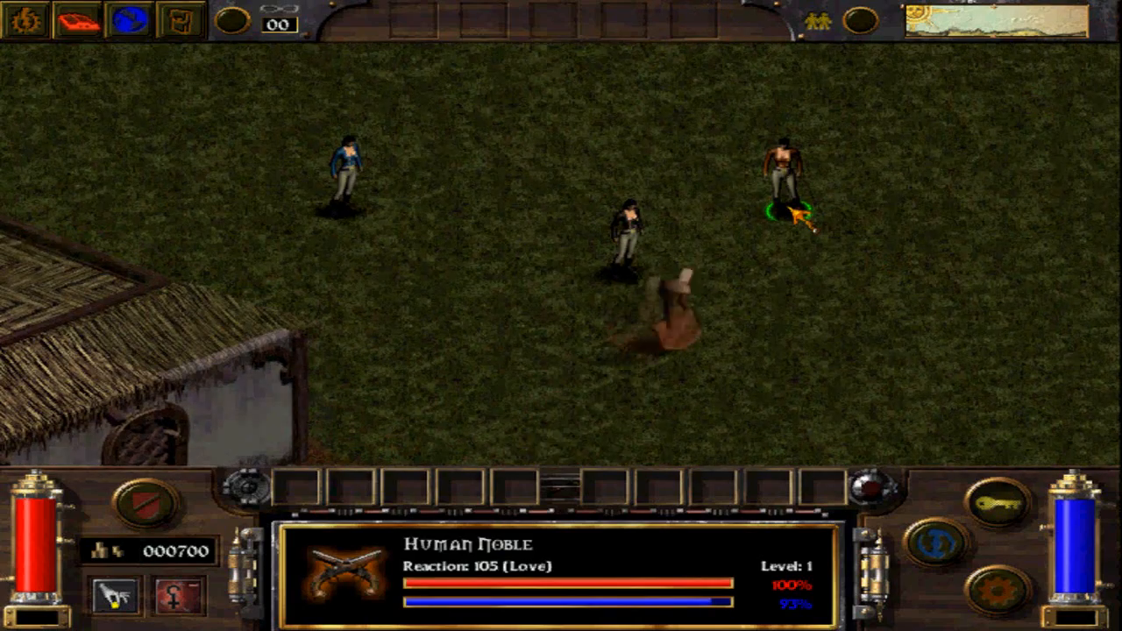
{"action": "left_click", "coordinate": [368, 373]}
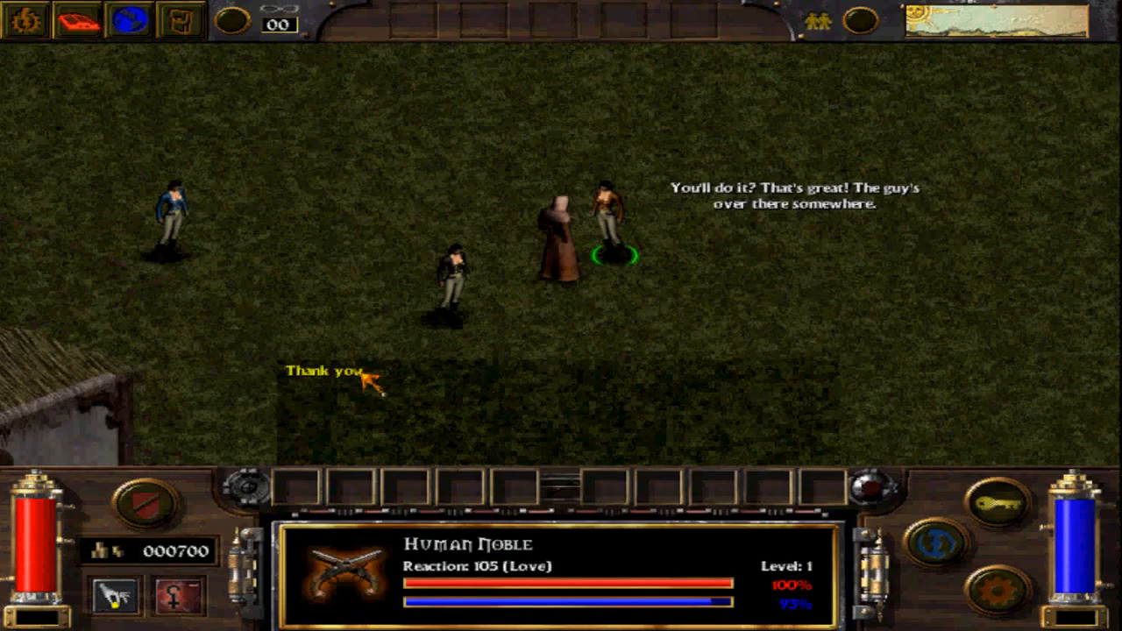
{"action": "left_click", "coordinate": [368, 373]}
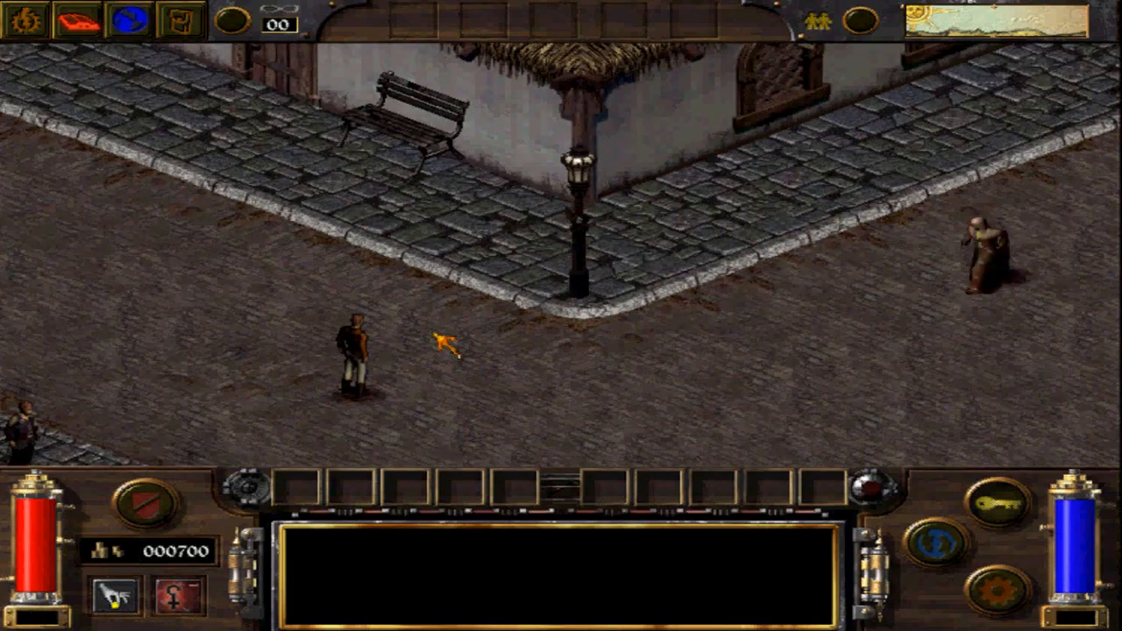
Talk to the technologist in the street, say "hi" to him, and take leave.
{"action": "left_click", "coordinate": [449, 343]}
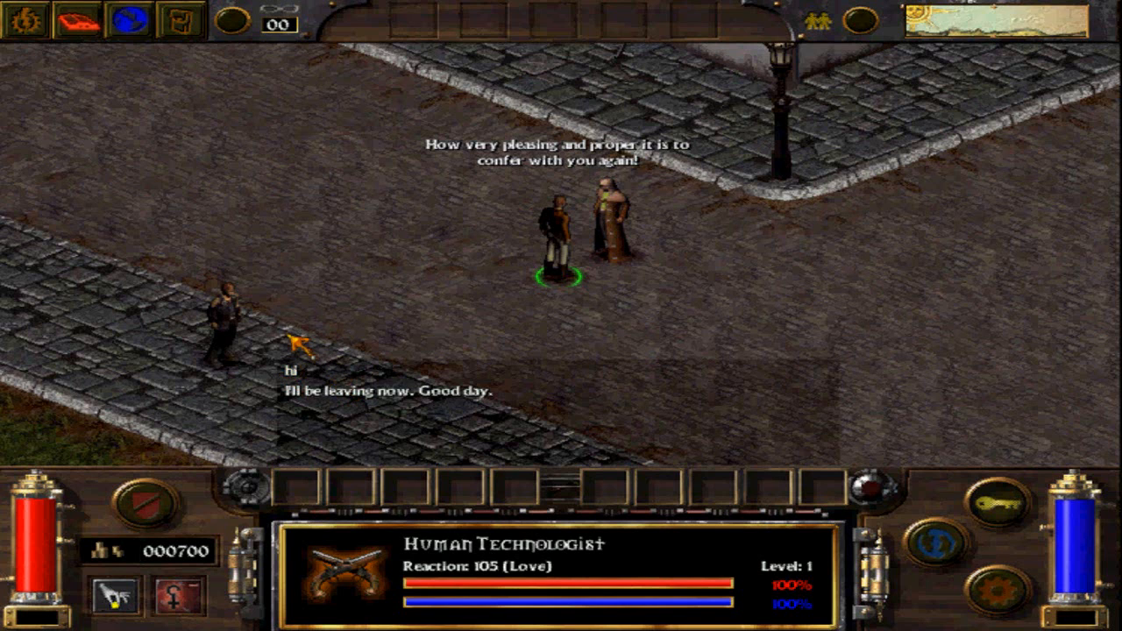
{"action": "left_click", "coordinate": [355, 377]}
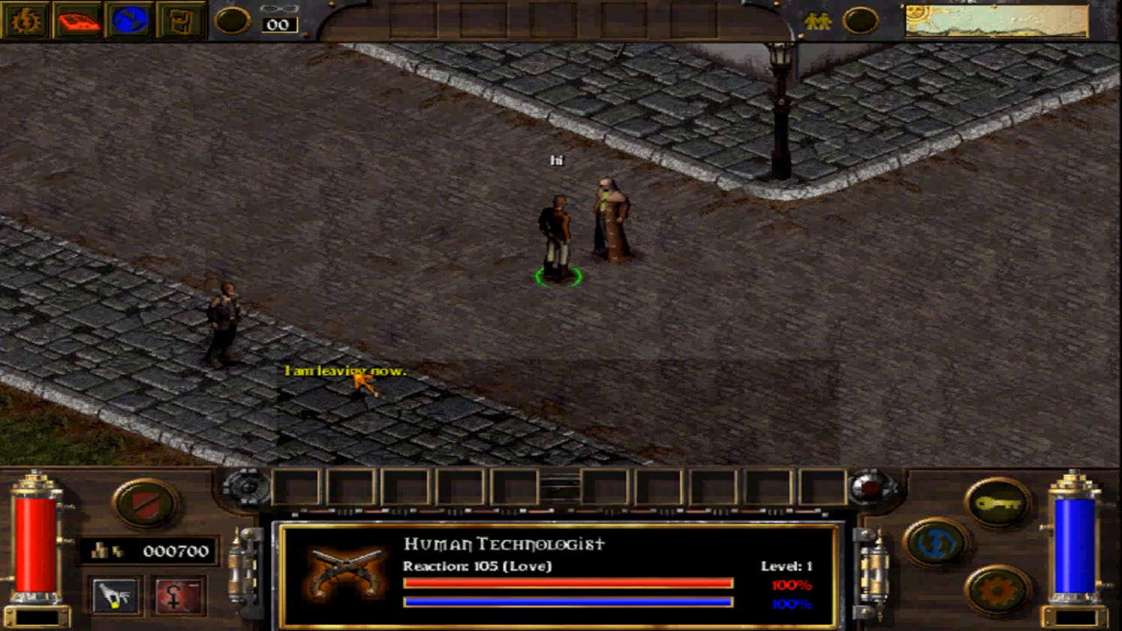
{"action": "left_click", "coordinate": [408, 372]}
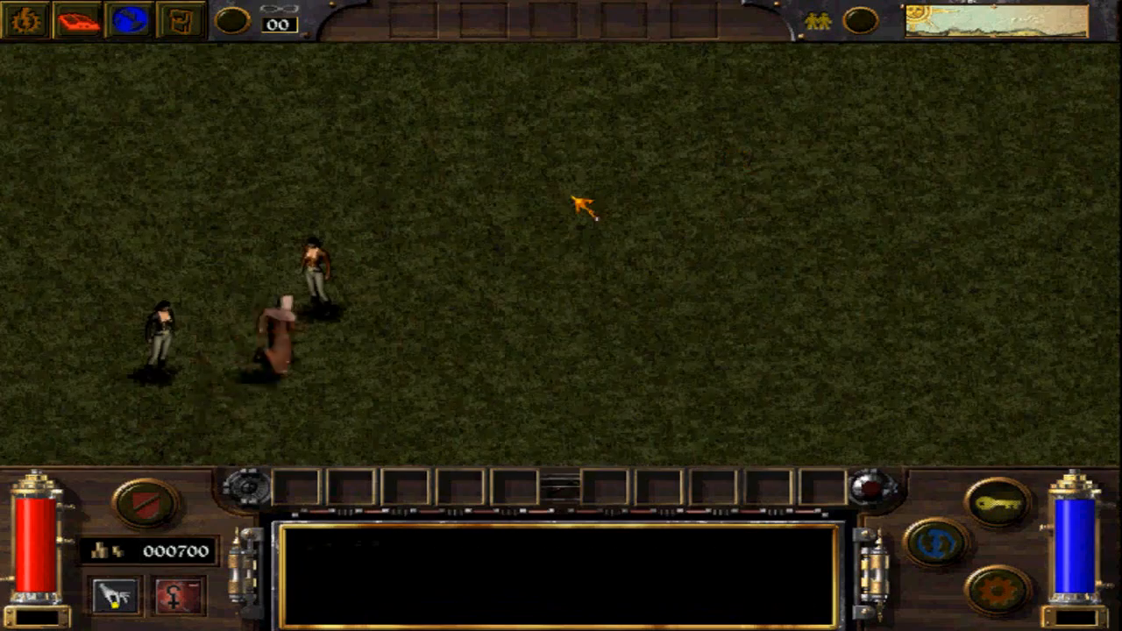
Finish the visit to the brown-coated noble and check the character sheet.
{"action": "left_click", "coordinate": [428, 368]}
{"action": "left_click", "coordinate": [430, 371]}
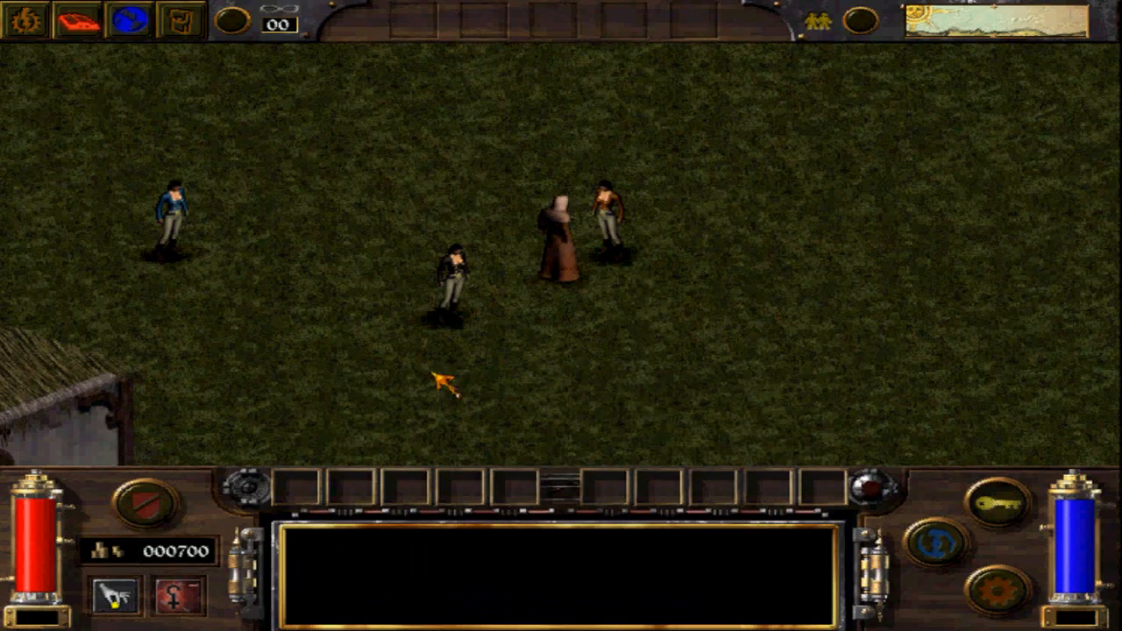
{"action": "left_click", "coordinate": [24, 21]}
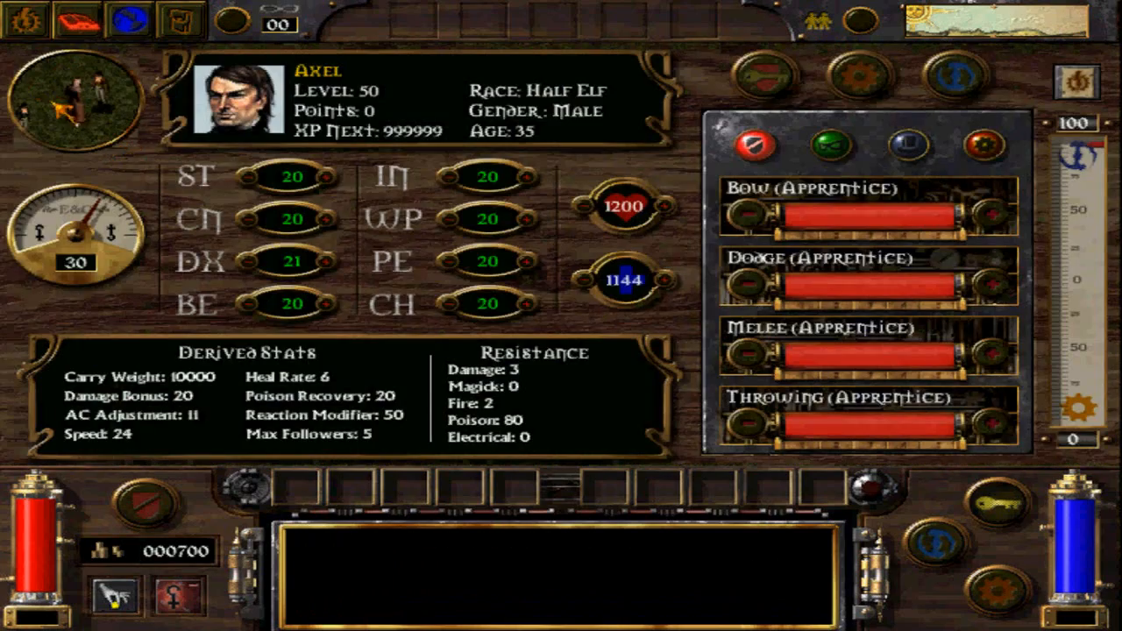
{"action": "key", "text": "Escape"}
Quit the current game to the main menu.
{"action": "key", "text": "Escape"}
{"action": "left_click", "coordinate": [538, 325]}
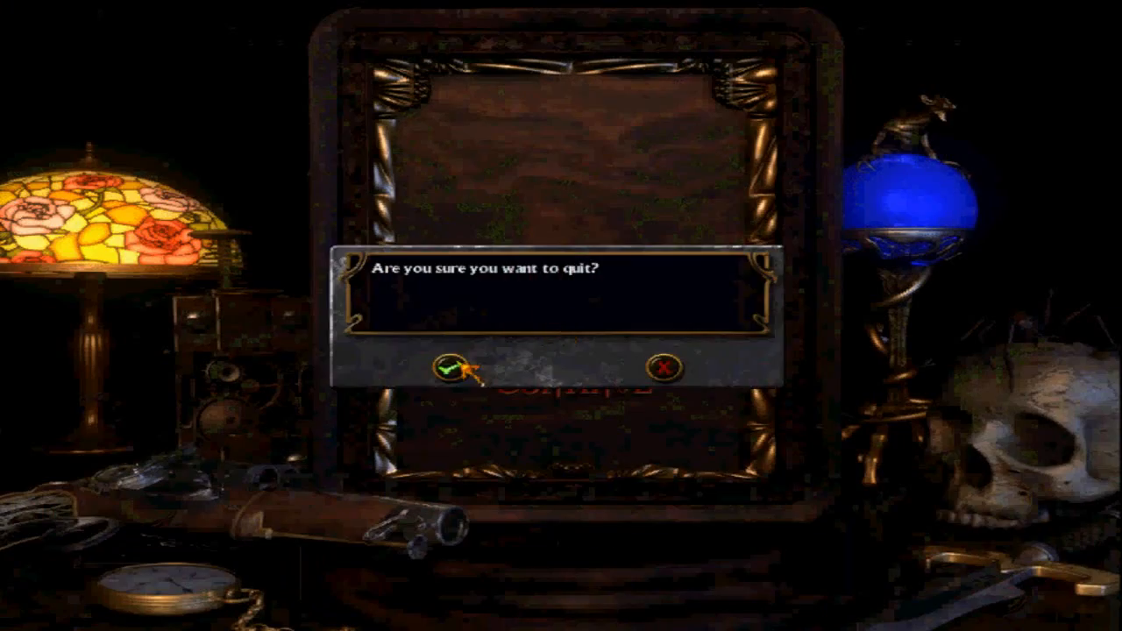
{"action": "left_click", "coordinate": [457, 370]}
{"action": "left_click", "coordinate": [664, 368]}
Host a new network multiplayer game with the Amtut2 module.
{"action": "left_click", "coordinate": [561, 172]}
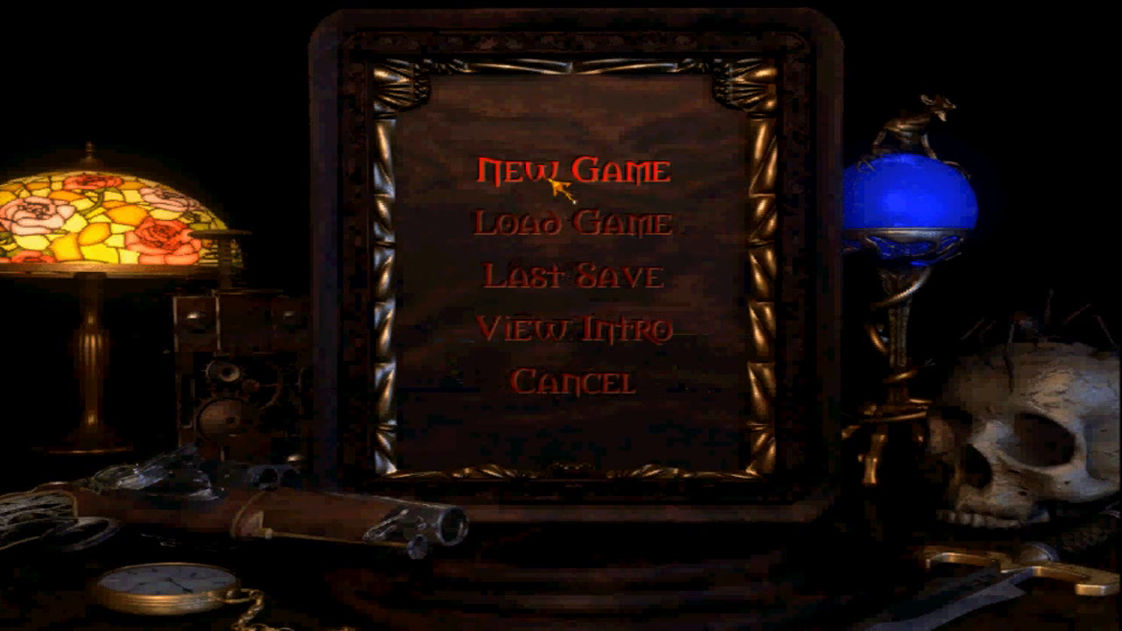
{"action": "left_click", "coordinate": [566, 375]}
{"action": "left_click", "coordinate": [531, 225]}
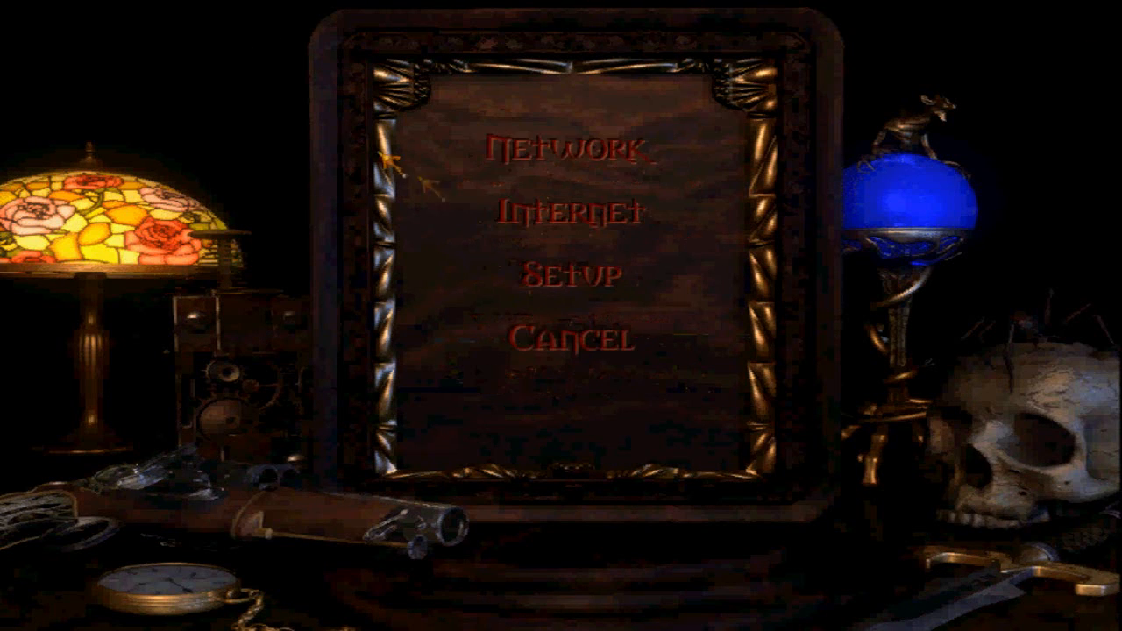
{"action": "left_click", "coordinate": [510, 149]}
{"action": "left_click", "coordinate": [293, 154]}
{"action": "left_click", "coordinate": [366, 355]}
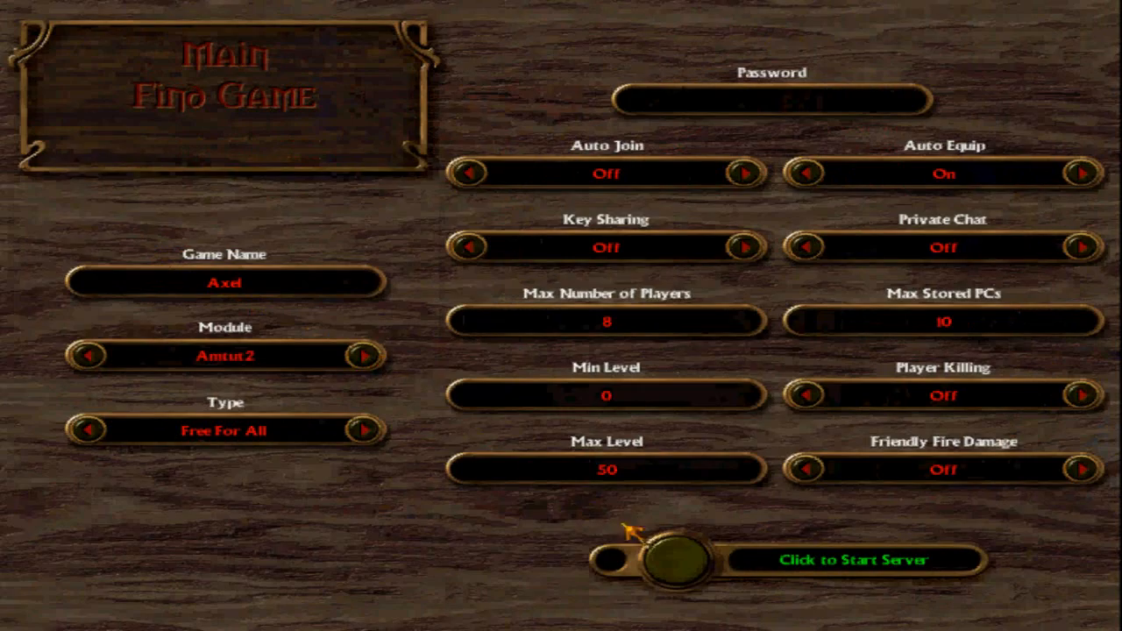
{"action": "left_click", "coordinate": [677, 560]}
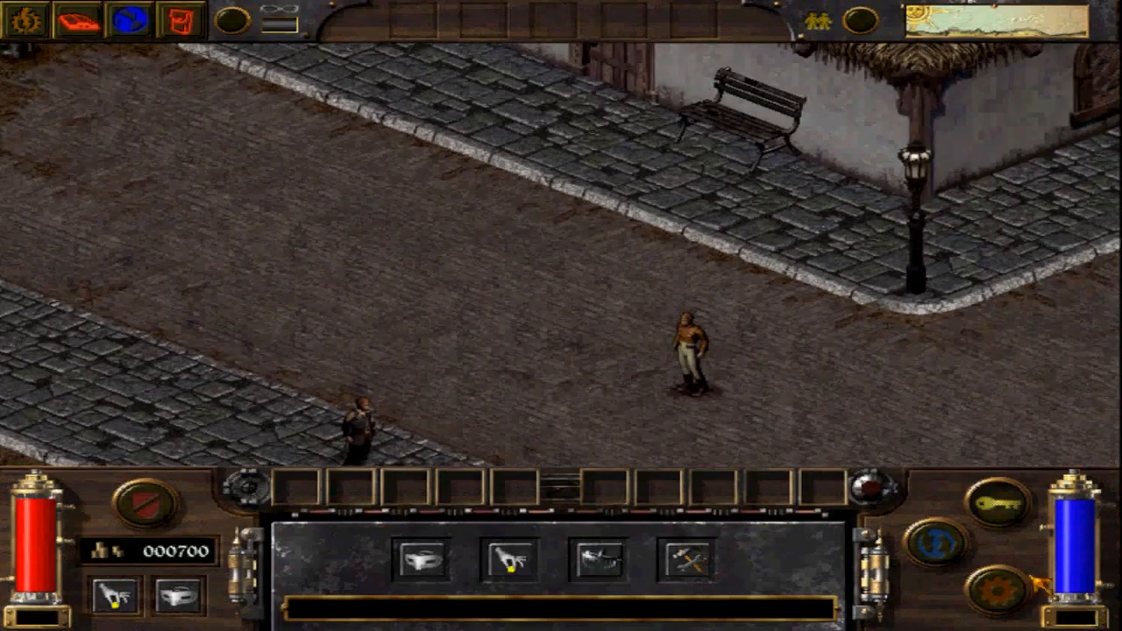
Take leave of the brown-coated noble, and accept the dagger delivery quest from the black-coated noble.
{"action": "left_click", "coordinate": [1009, 506]}
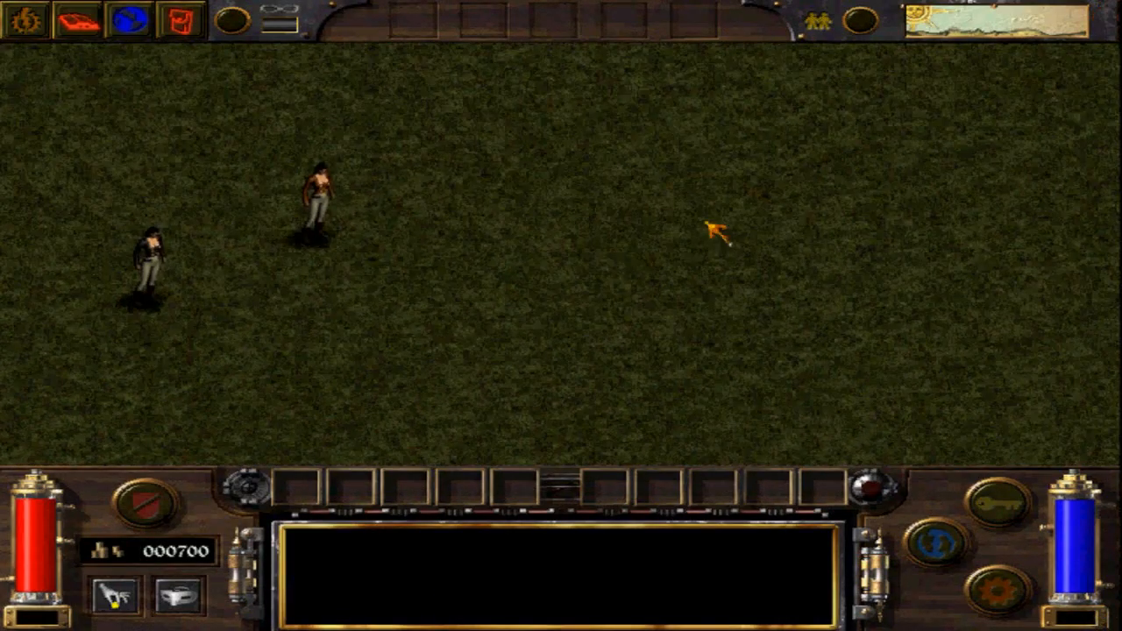
{"action": "left_click", "coordinate": [315, 219]}
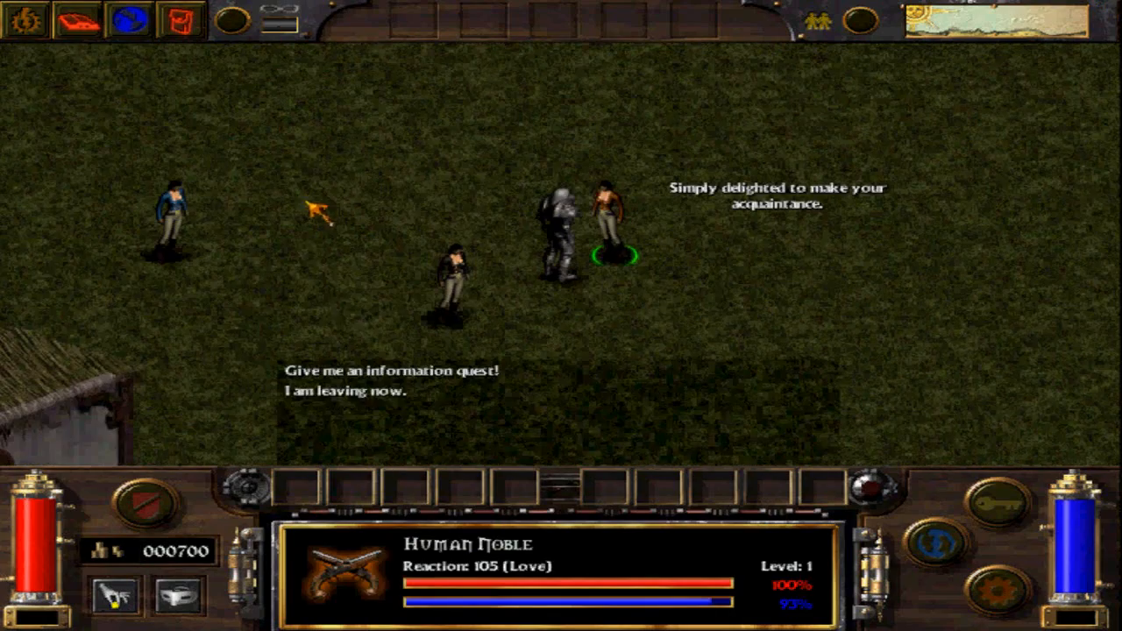
{"action": "left_click", "coordinate": [402, 395]}
{"action": "left_click", "coordinate": [450, 297]}
{"action": "left_click", "coordinate": [394, 371]}
{"action": "left_click", "coordinate": [395, 371]}
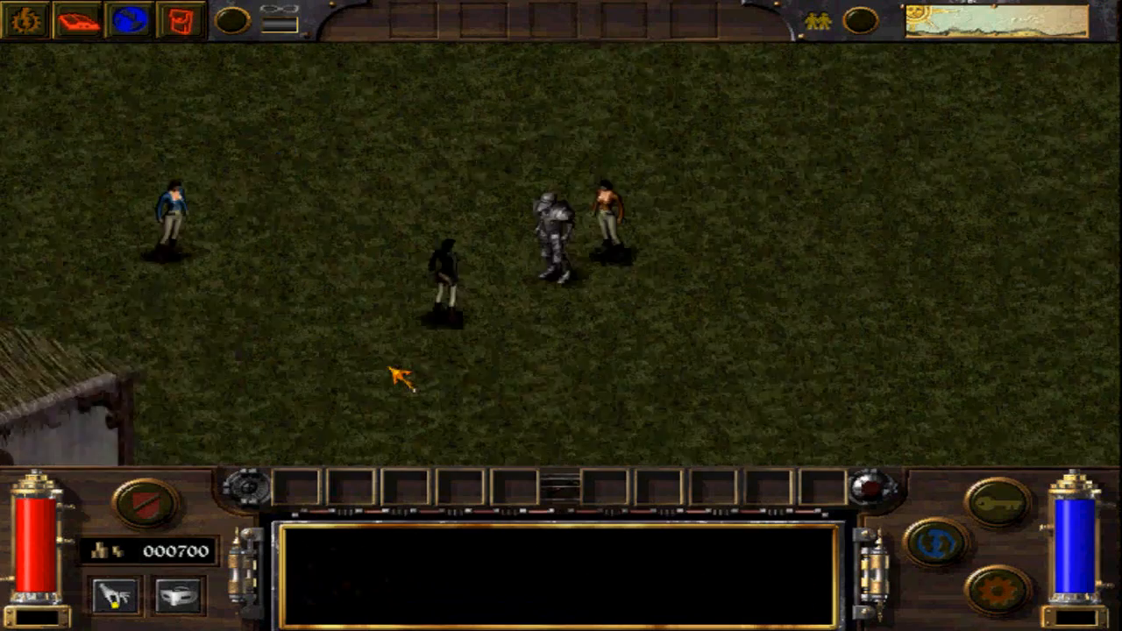
Walk across the field and cast the Disintegrate spell on the quest dagger lying in the grass.
{"action": "left_click", "coordinate": [664, 289]}
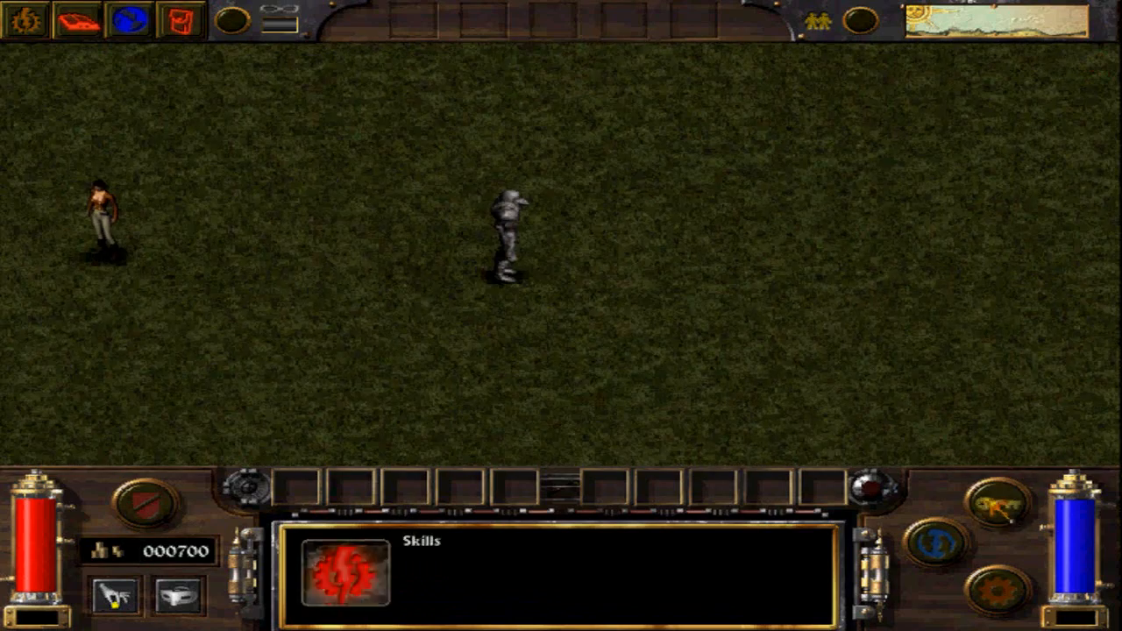
{"action": "left_click", "coordinate": [998, 503]}
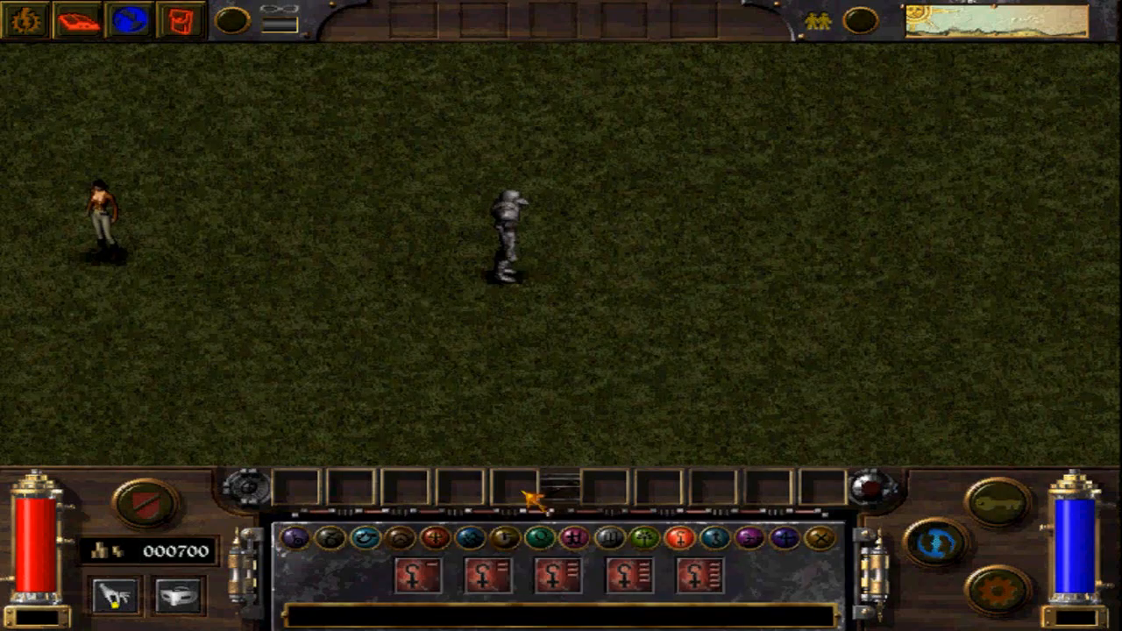
{"action": "left_click", "coordinate": [506, 537]}
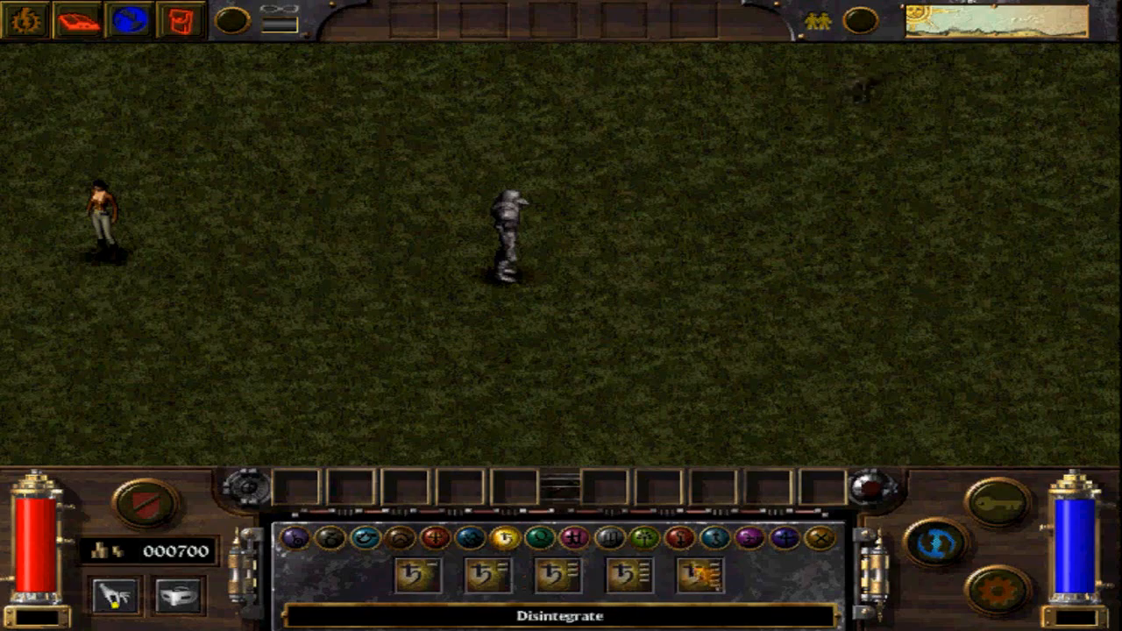
{"action": "left_click", "coordinate": [699, 575]}
{"action": "left_click", "coordinate": [722, 140]}
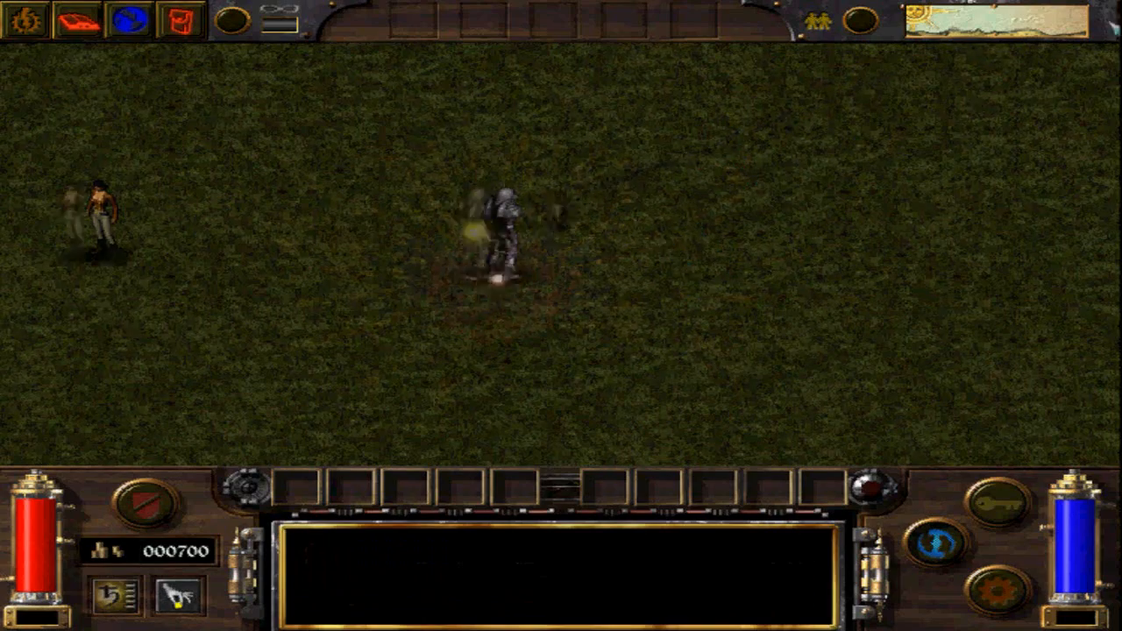
{"action": "mouse_move", "coordinate": [4, 152]}
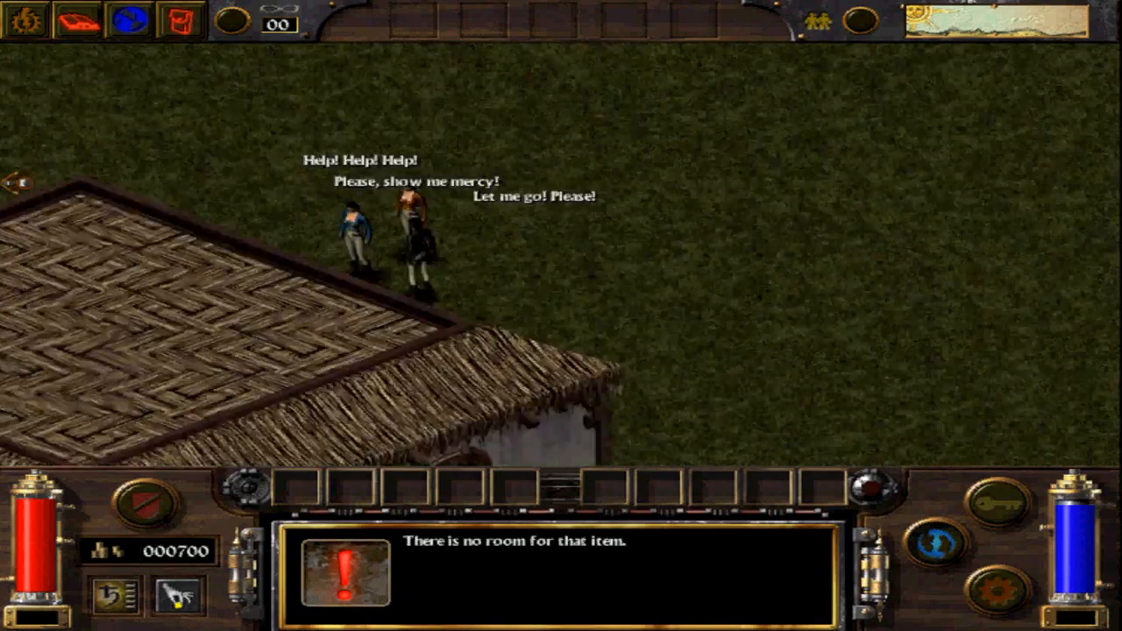
{"action": "mouse_move", "coordinate": [1097, 33]}
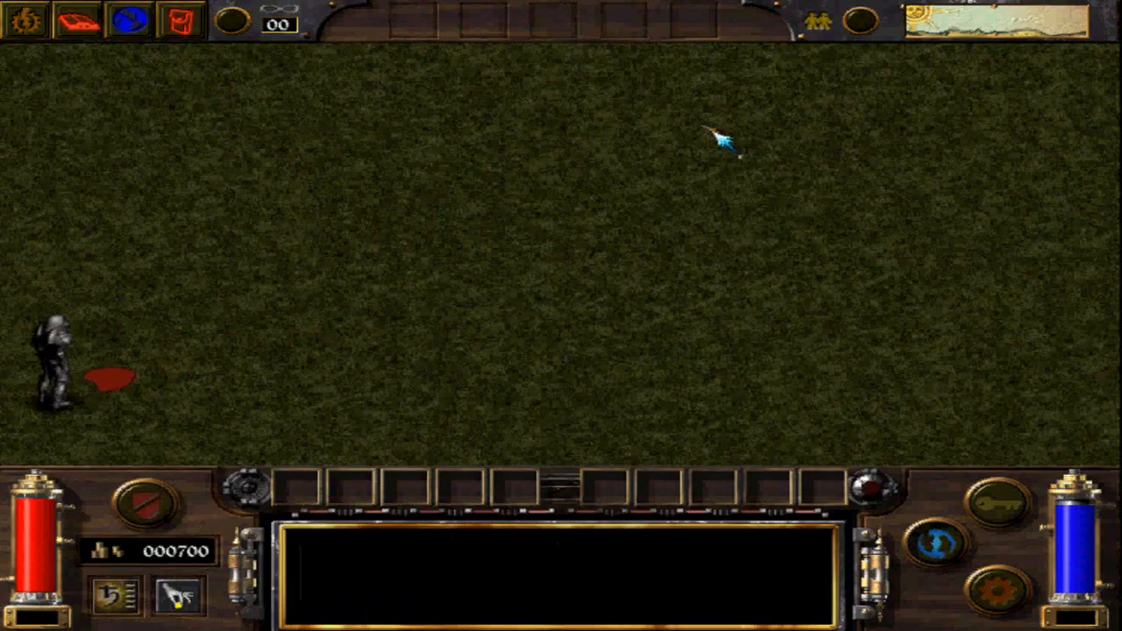
{"action": "left_click", "coordinate": [718, 133]}
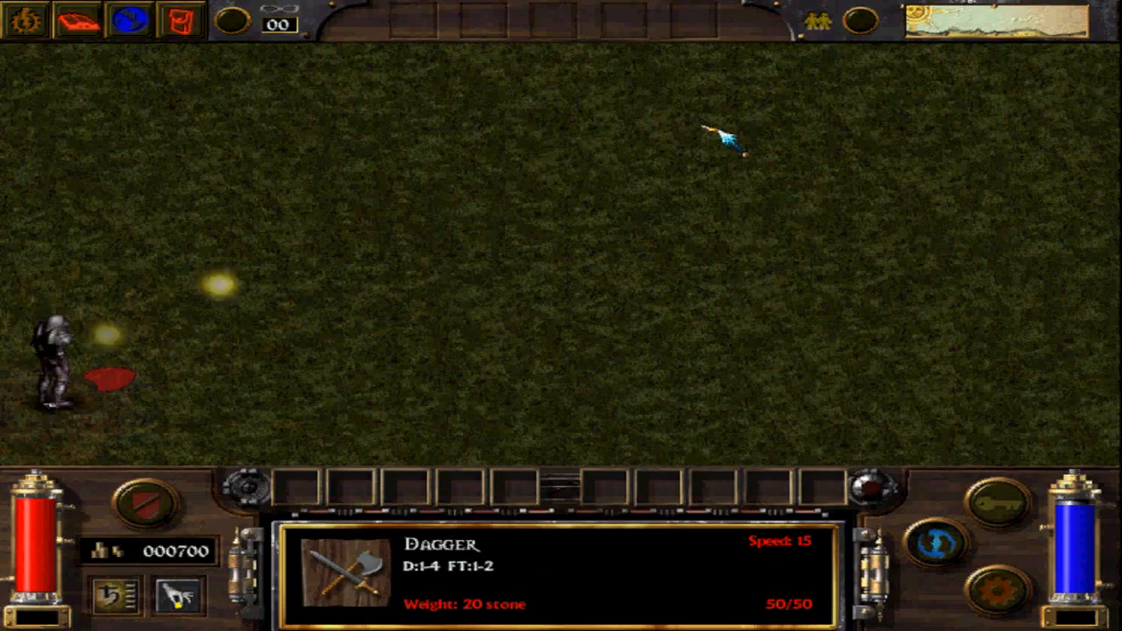
{"action": "mouse_move", "coordinate": [19, 417]}
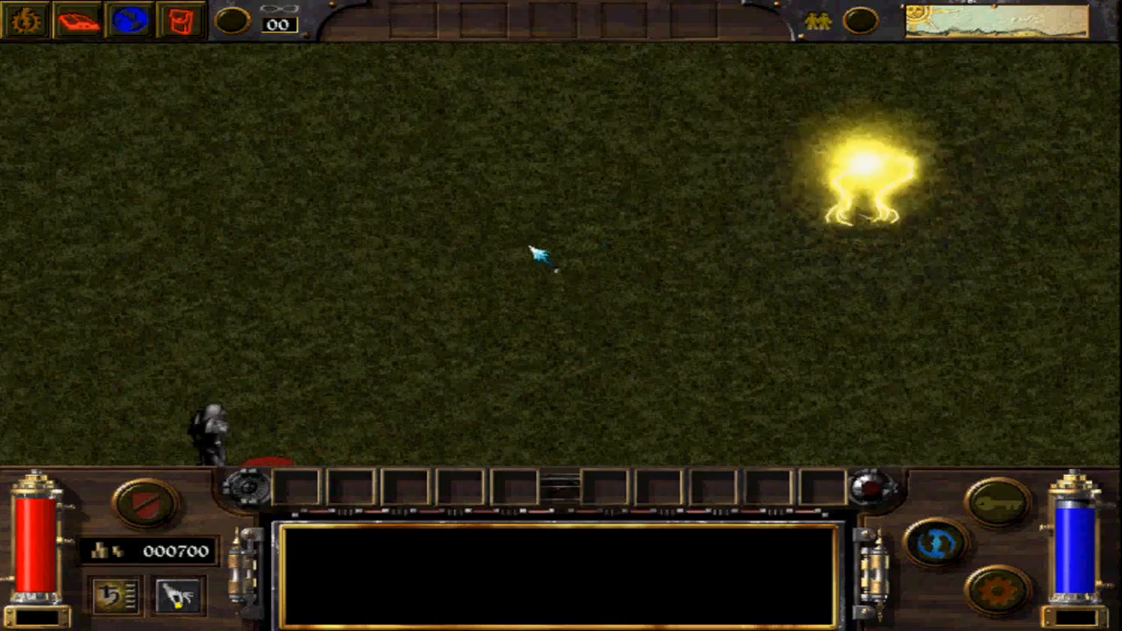
Return to the black-coated noble, report that the dagger has been destroyed, and take leave.
{"action": "mouse_move", "coordinate": [16, 619]}
{"action": "mouse_move", "coordinate": [5, 35]}
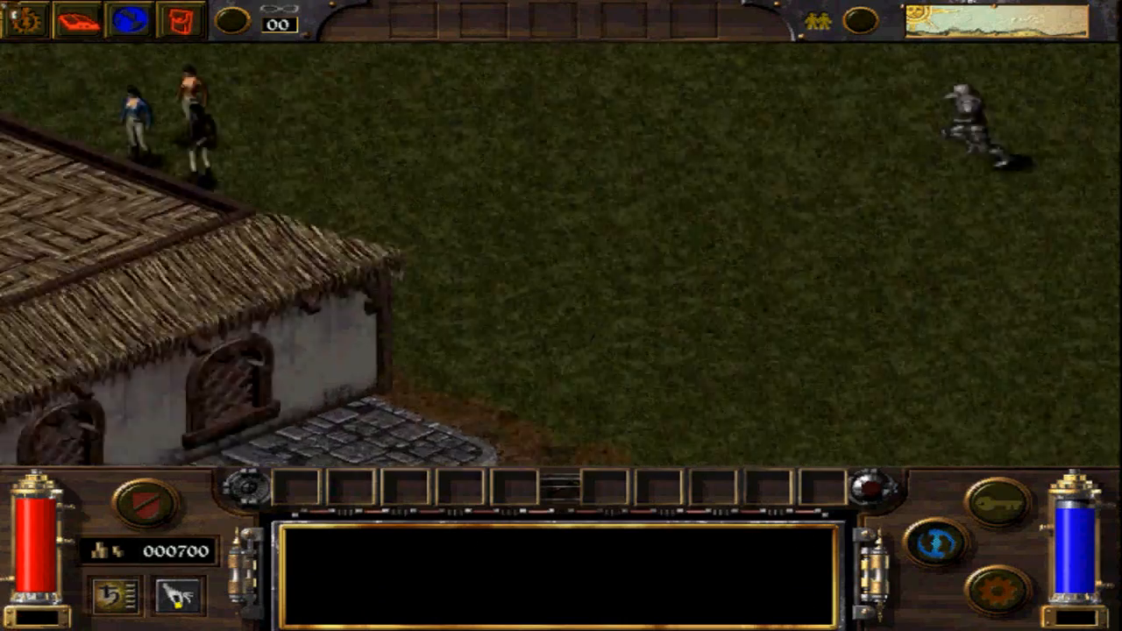
{"action": "mouse_move", "coordinate": [628, 336]}
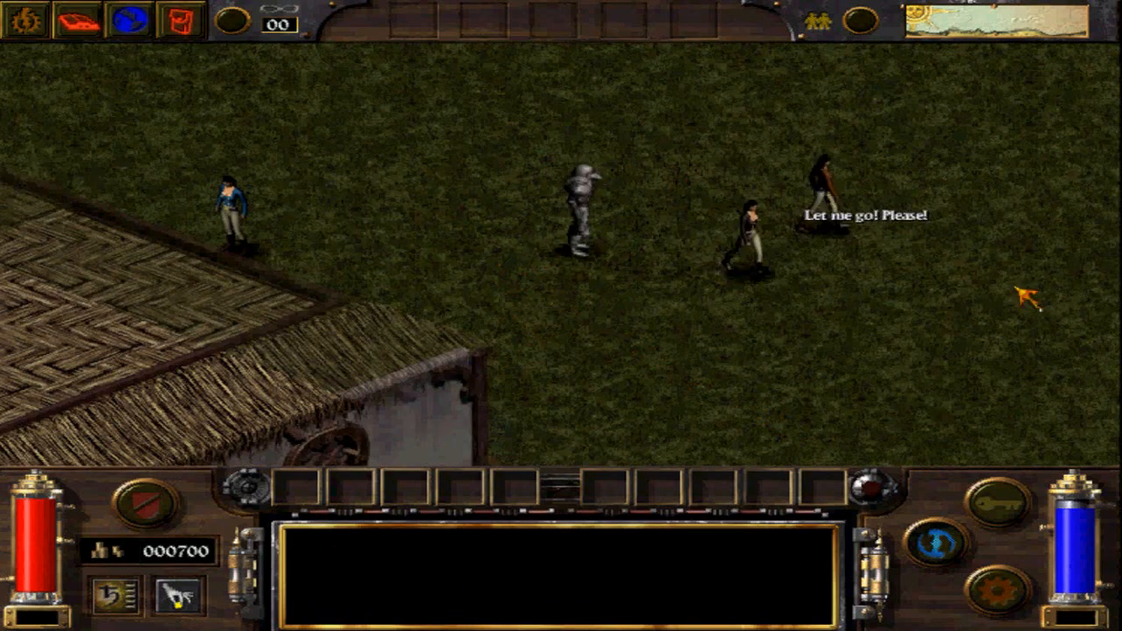
{"action": "left_click", "coordinate": [539, 299]}
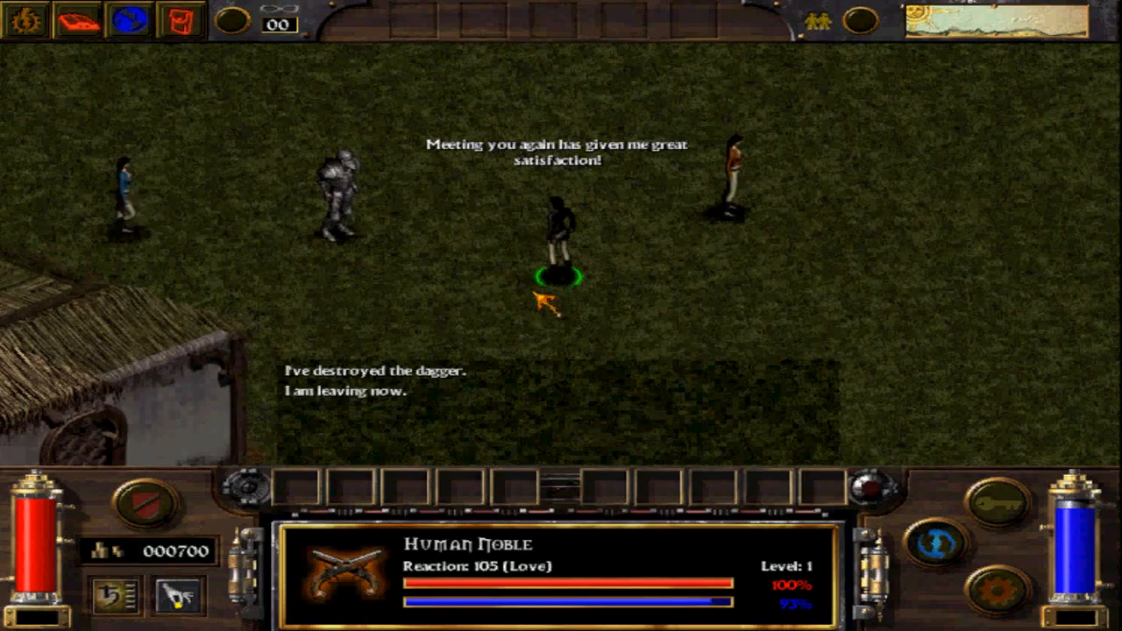
{"action": "left_click", "coordinate": [463, 373]}
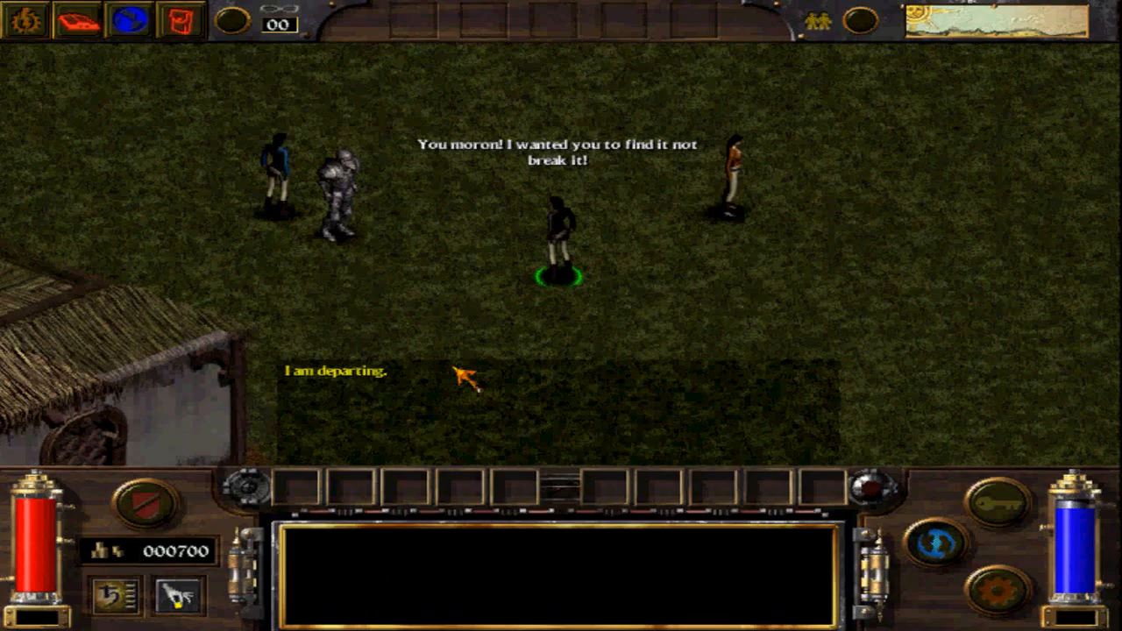
{"action": "left_click", "coordinate": [463, 377]}
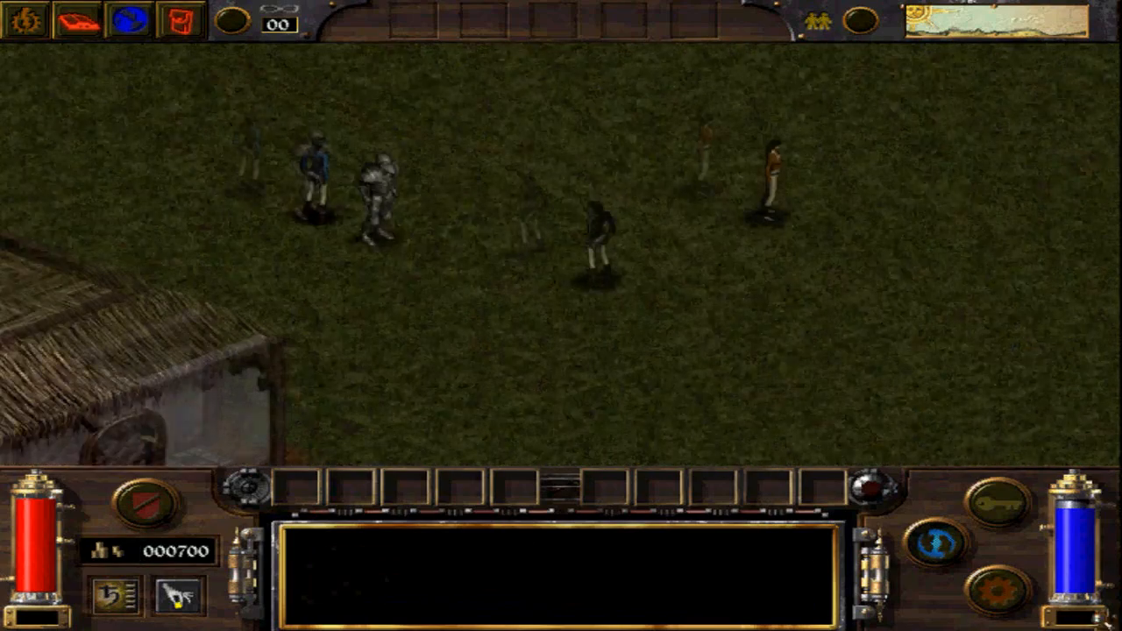
Quit the current multiplayer game without saving the character.
{"action": "left_click", "coordinate": [533, 375]}
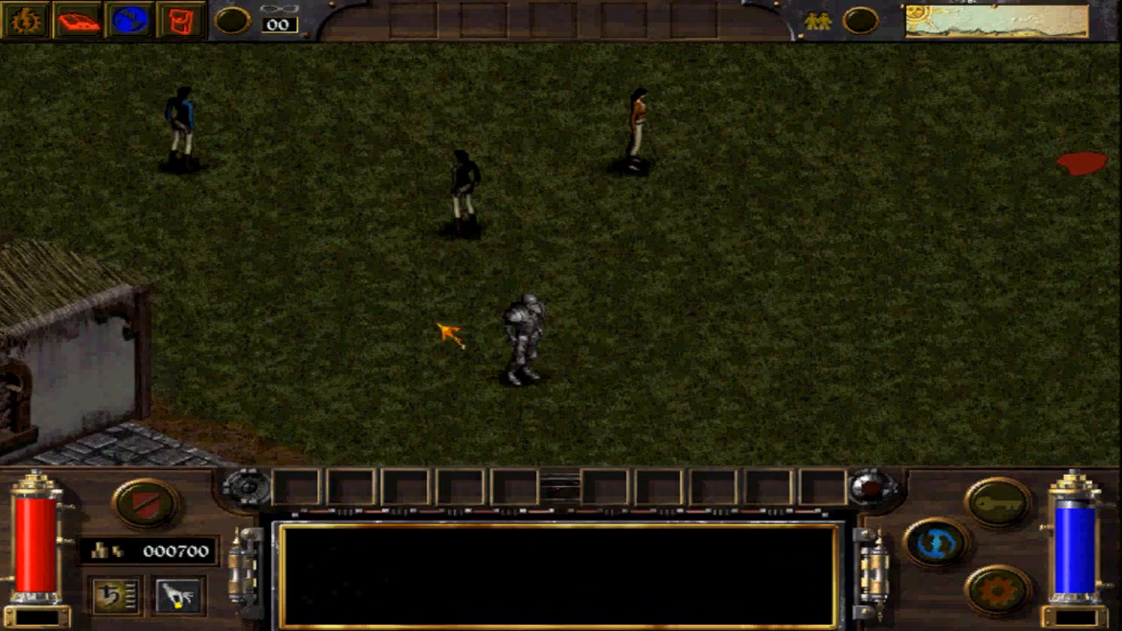
{"action": "key", "text": "Escape"}
{"action": "left_click", "coordinate": [537, 328]}
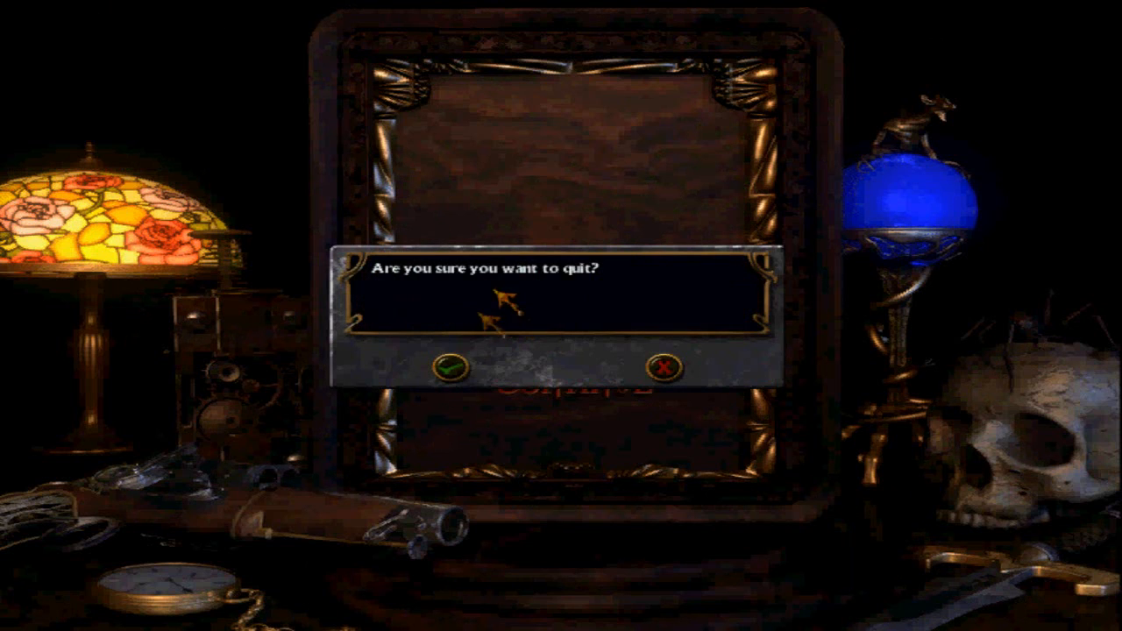
{"action": "left_click", "coordinate": [451, 368]}
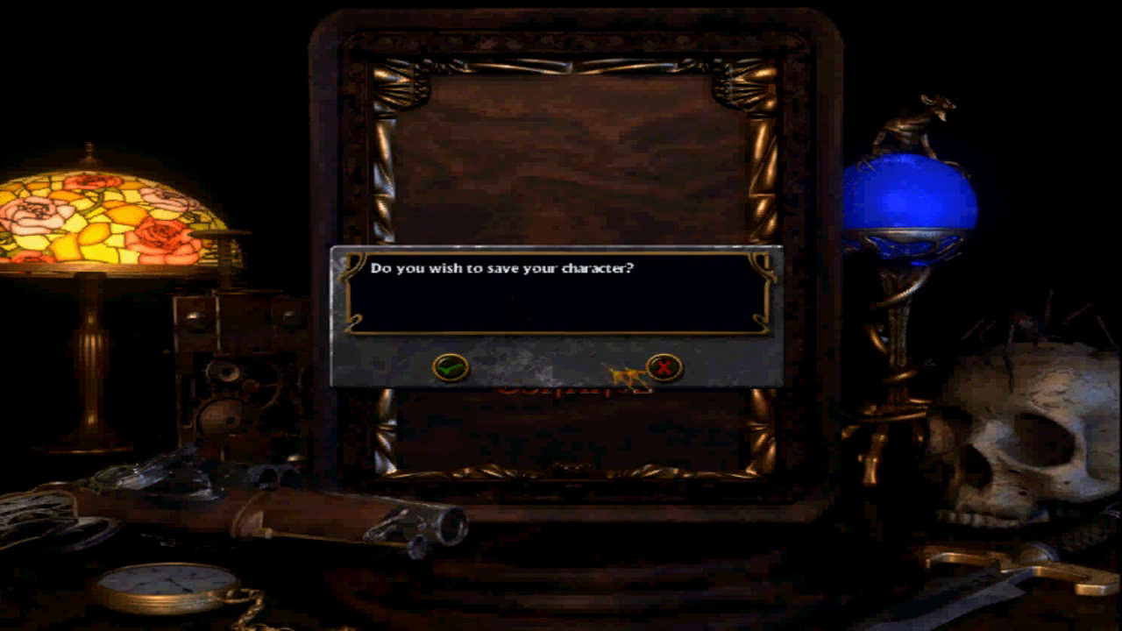
{"action": "left_click", "coordinate": [664, 368]}
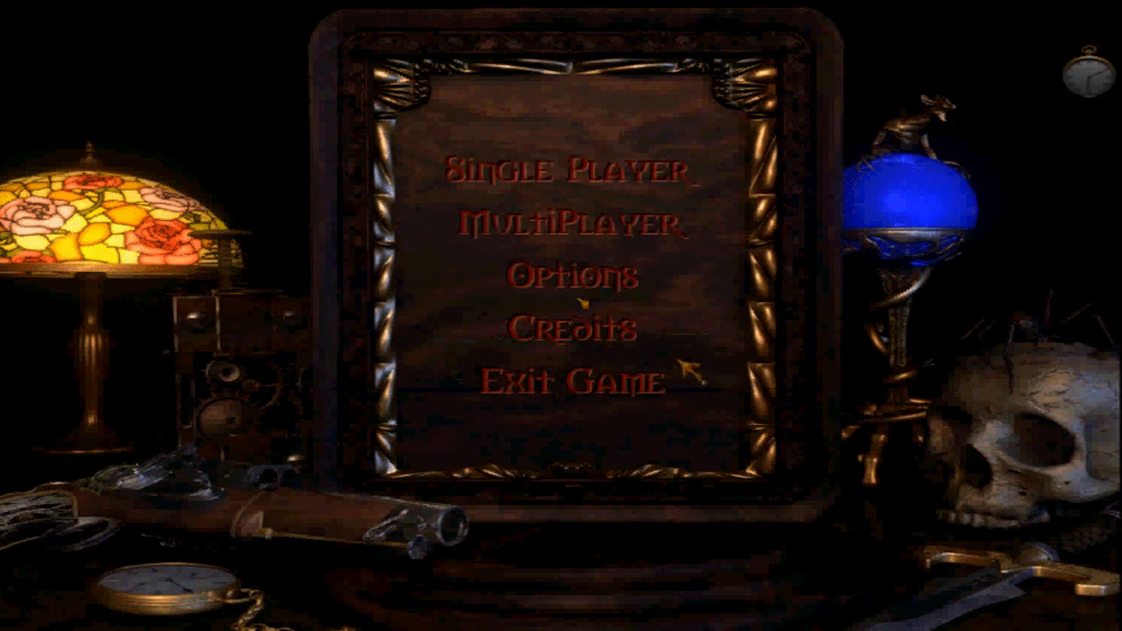
Host a new Free For All network multiplayer game and start the server.
{"action": "left_click", "coordinate": [505, 172]}
{"action": "left_click", "coordinate": [535, 380]}
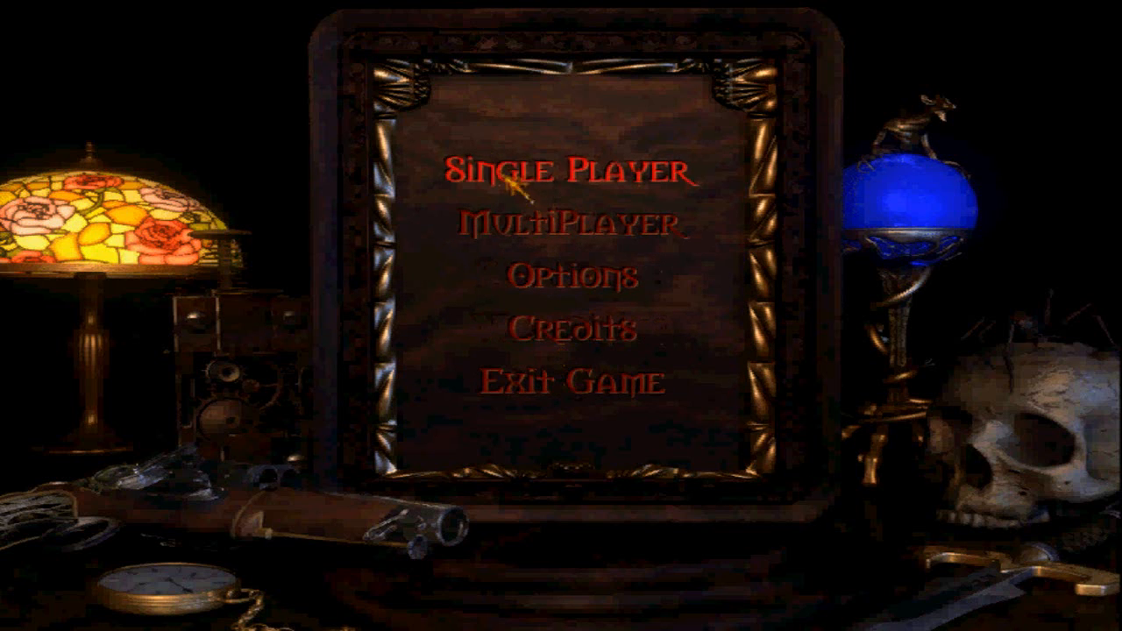
{"action": "left_click", "coordinate": [526, 224]}
{"action": "left_click", "coordinate": [487, 147]}
{"action": "left_click", "coordinate": [298, 216]}
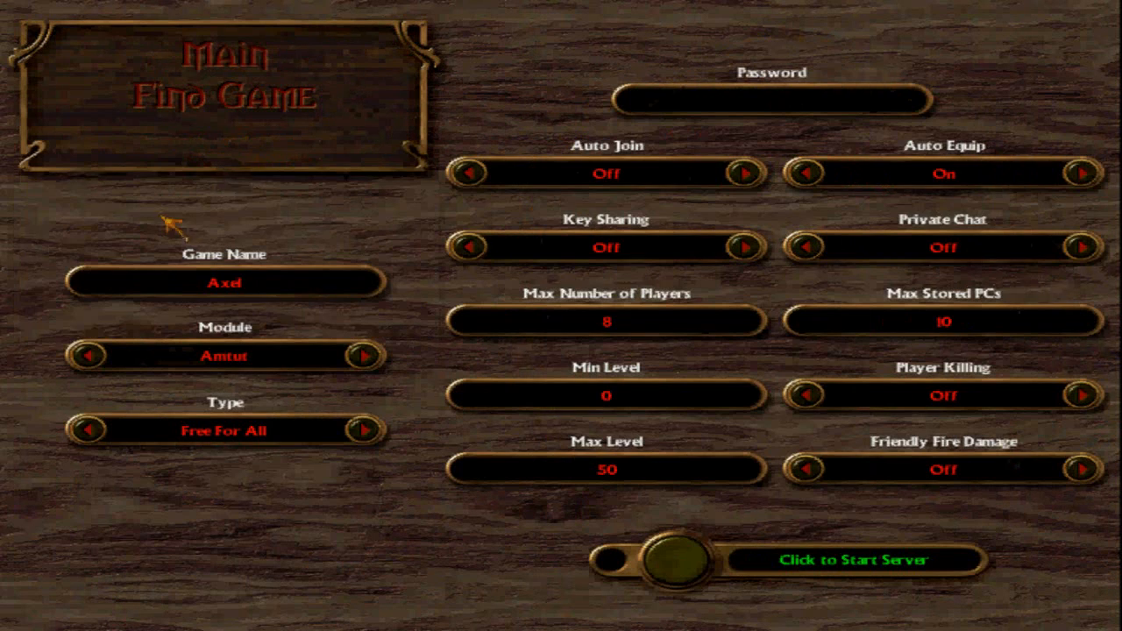
{"action": "left_click", "coordinate": [676, 559]}
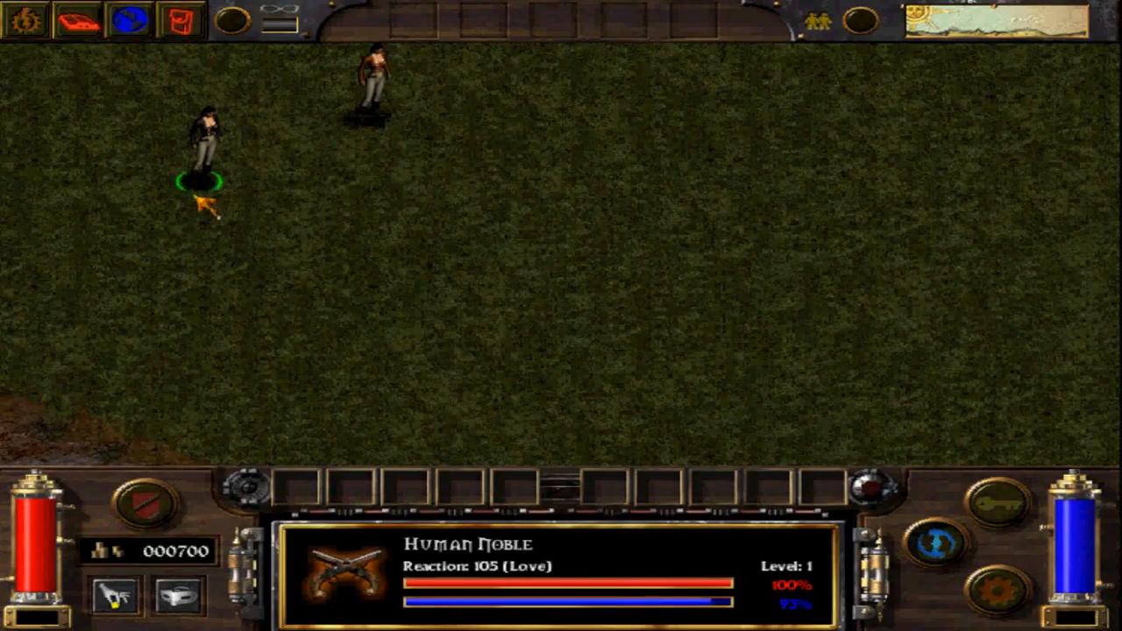
Talk to the black-coated noble and accept the dagger delivery quest again.
{"action": "left_click", "coordinate": [207, 191]}
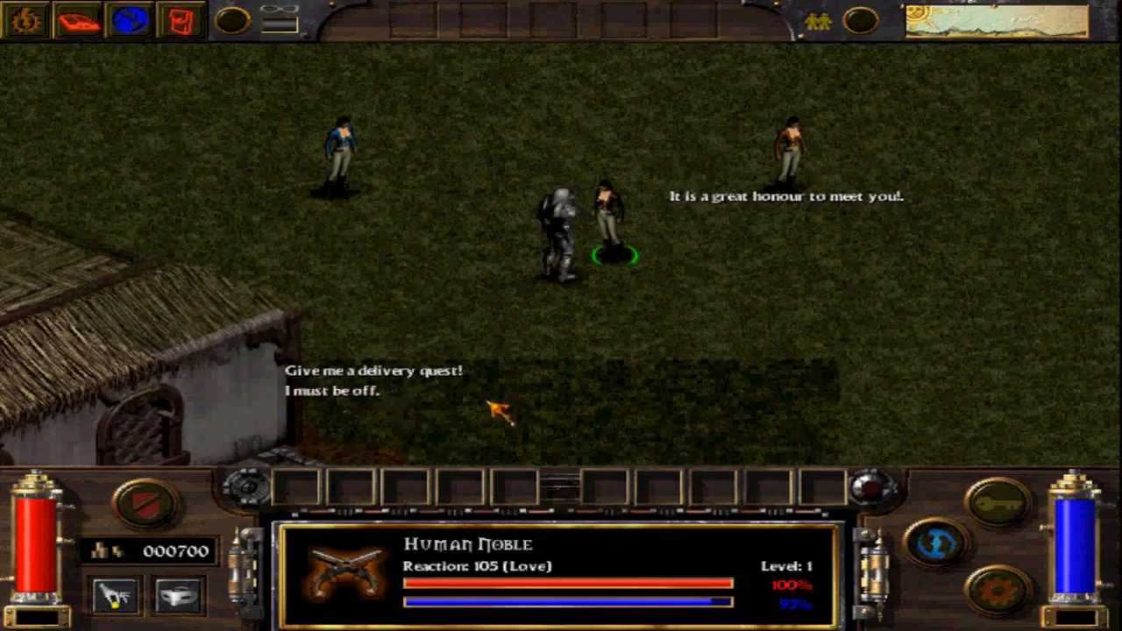
{"action": "left_click", "coordinate": [394, 365]}
{"action": "left_click", "coordinate": [393, 365]}
{"action": "left_click", "coordinate": [684, 331]}
Cast the Fireflash spell from the Fire college at the quest dagger lying in the grass.
{"action": "left_click", "coordinate": [960, 560]}
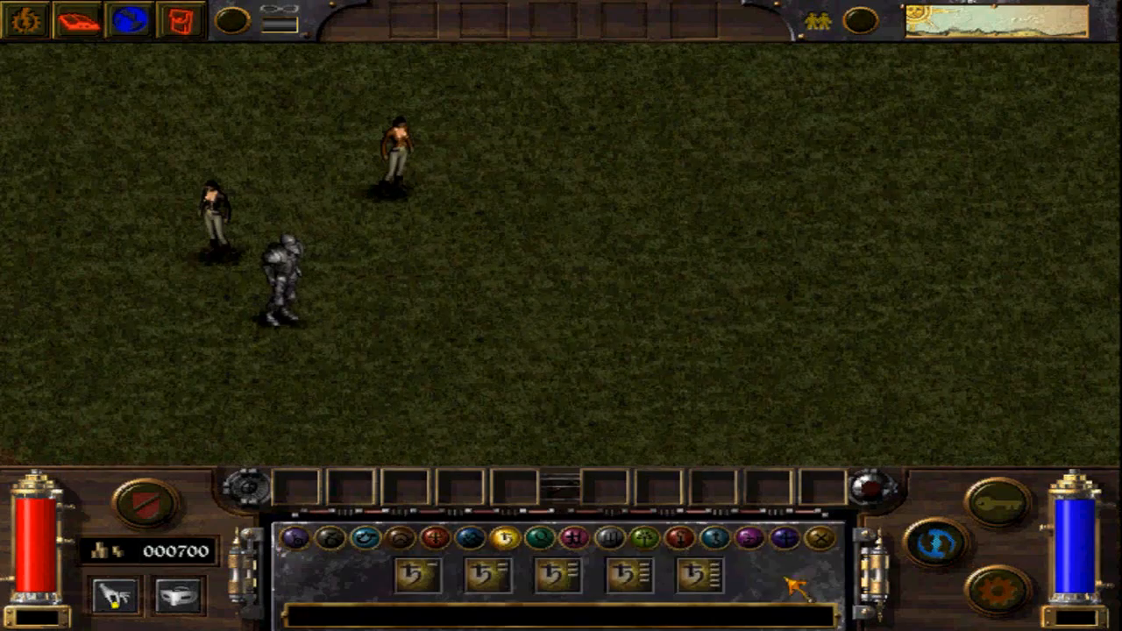
{"action": "left_click", "coordinate": [443, 542]}
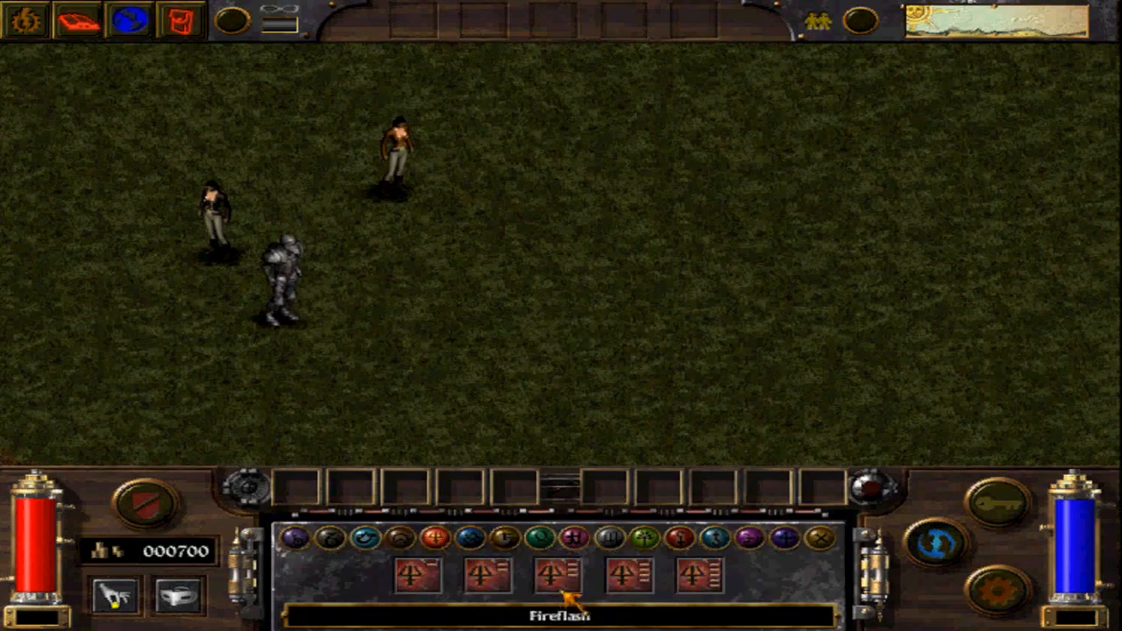
{"action": "left_click", "coordinate": [558, 575]}
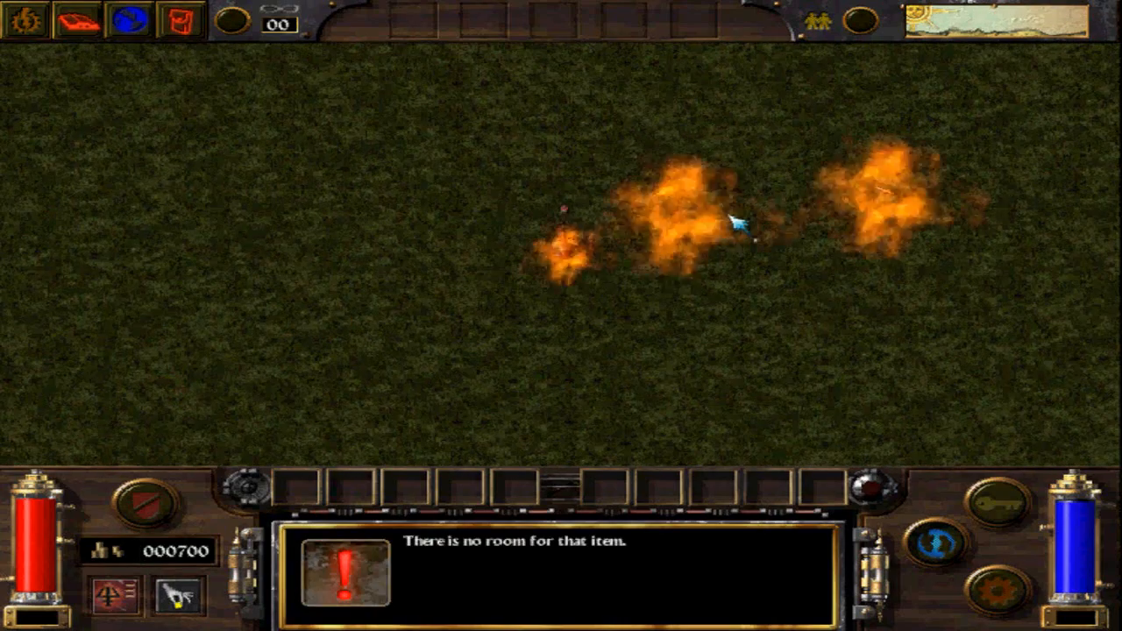
{"action": "right_click", "coordinate": [882, 183]}
{"action": "right_click", "coordinate": [882, 183]}
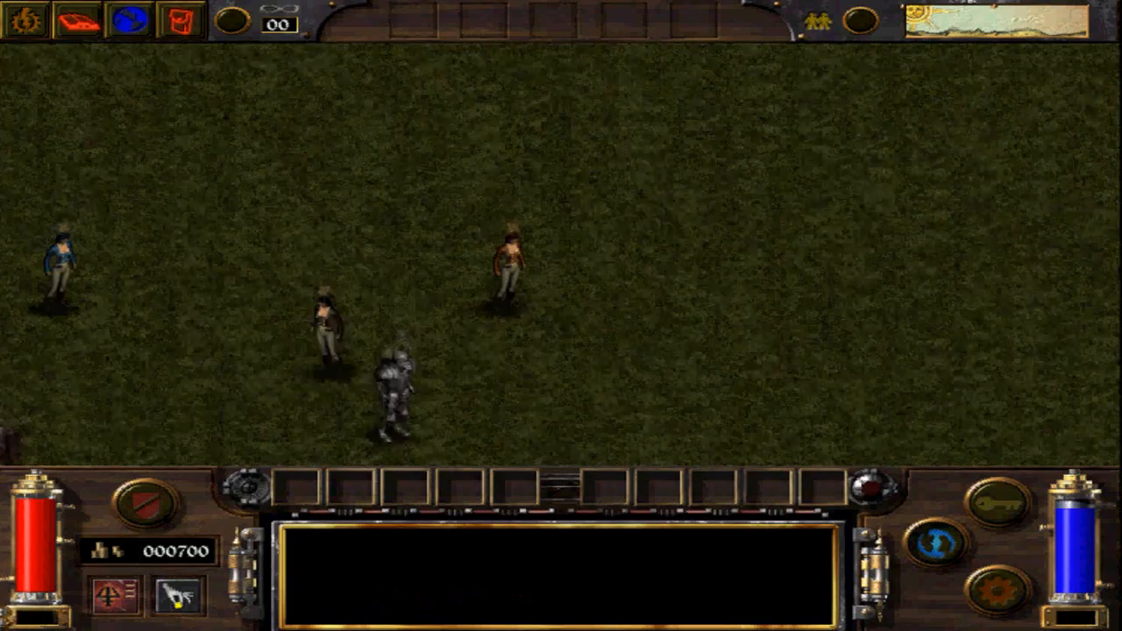
Return to the black-coated noble, report that the dagger has been destroyed, and end the conversation.
{"action": "left_click", "coordinate": [338, 351]}
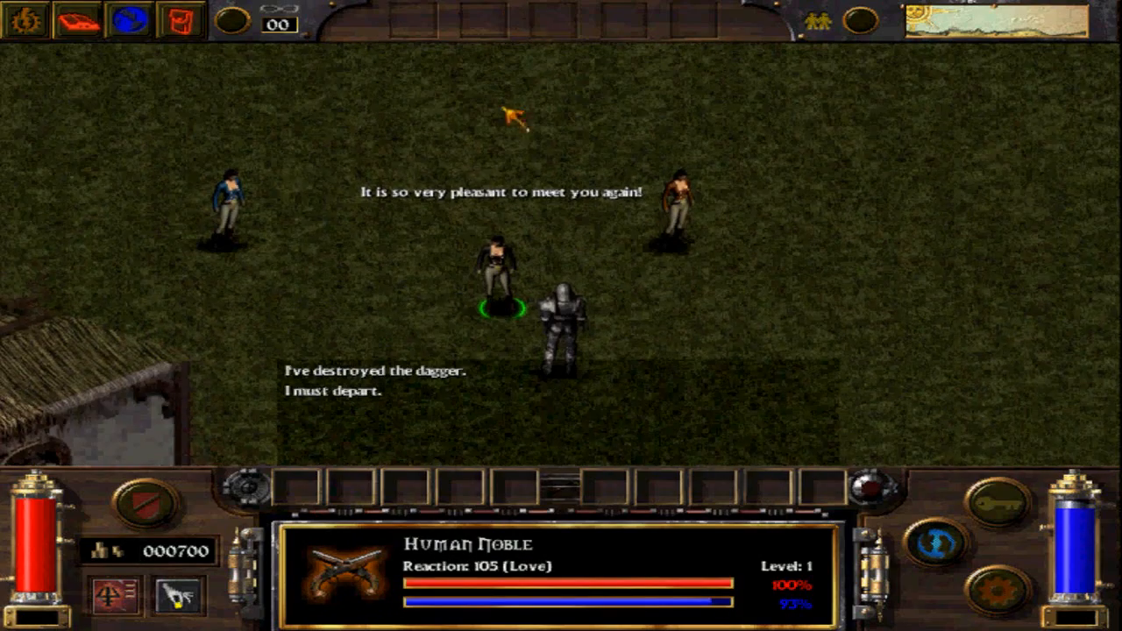
{"action": "left_click", "coordinate": [430, 371]}
{"action": "left_click", "coordinate": [430, 371]}
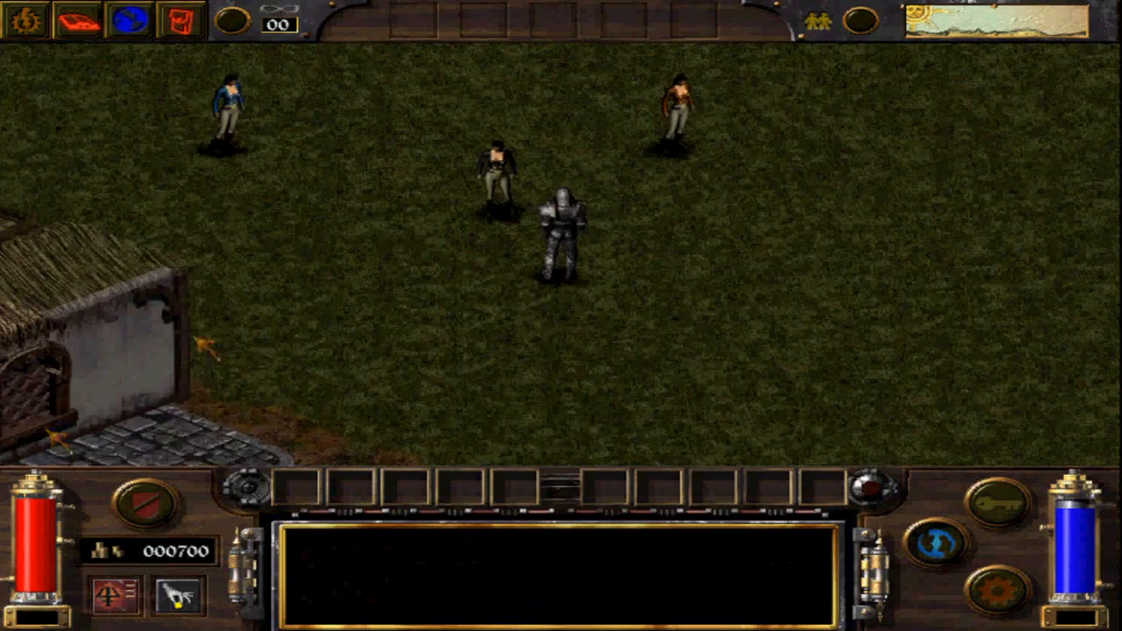
Ready the Fireflash spell and go to the technologist's body on the street near the lamp post.
{"action": "left_click", "coordinate": [25, 21]}
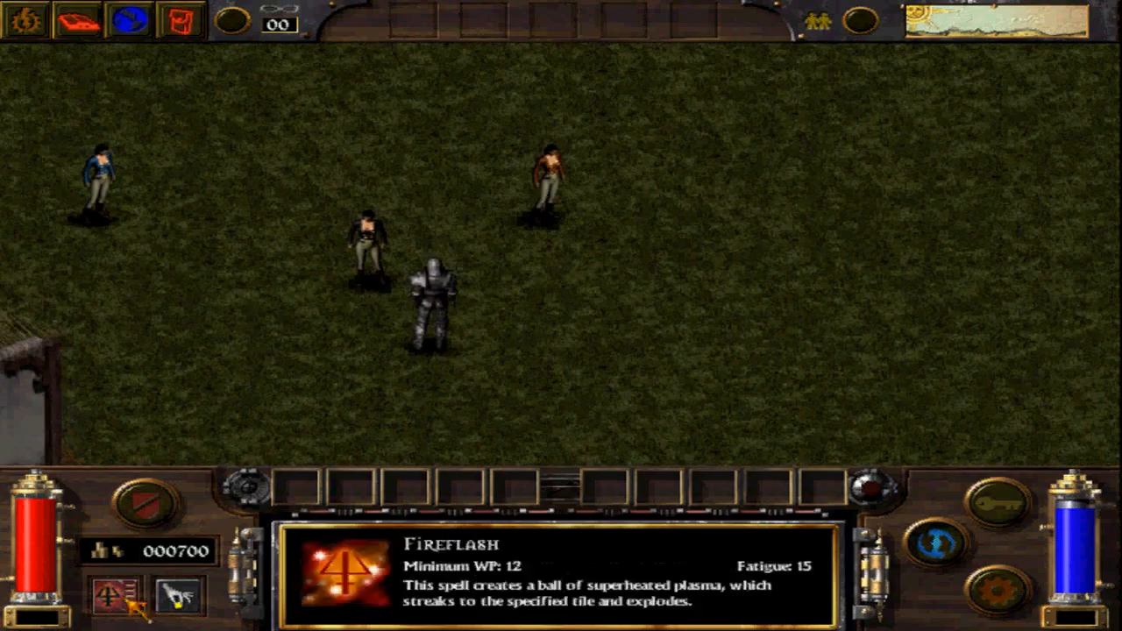
{"action": "left_click", "coordinate": [119, 591]}
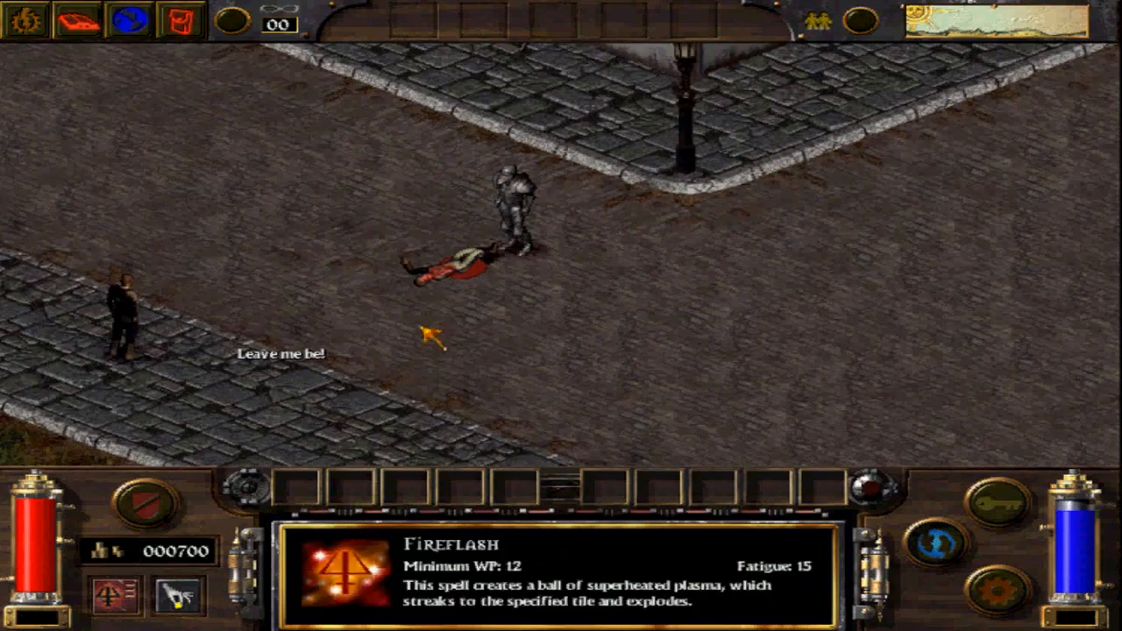
{"action": "left_click", "coordinate": [456, 259]}
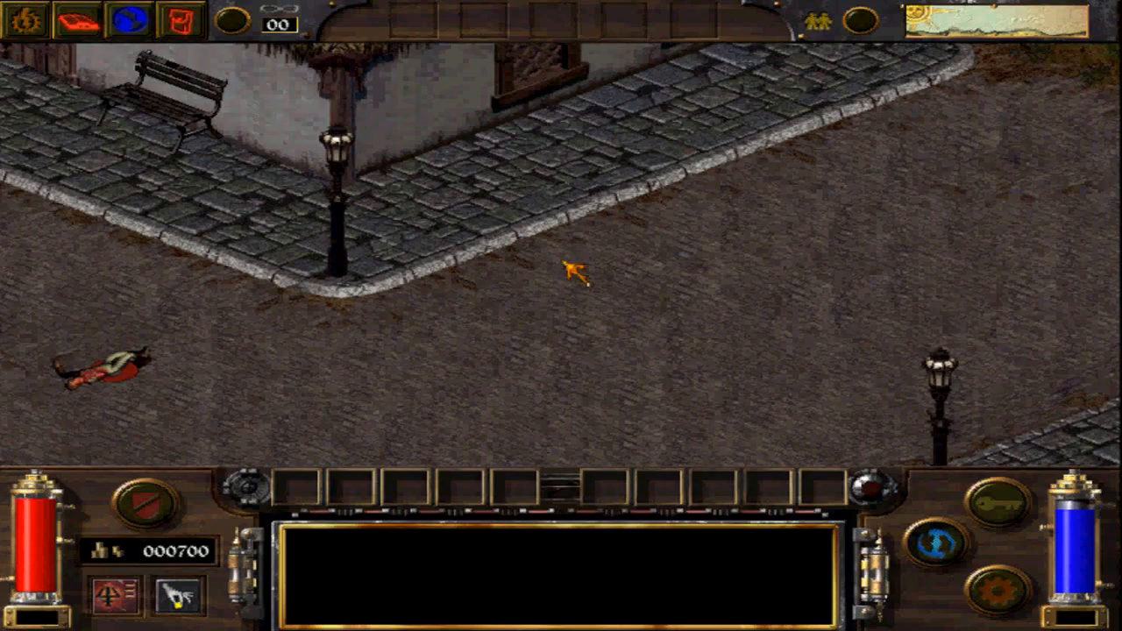
{"action": "left_click", "coordinate": [428, 326]}
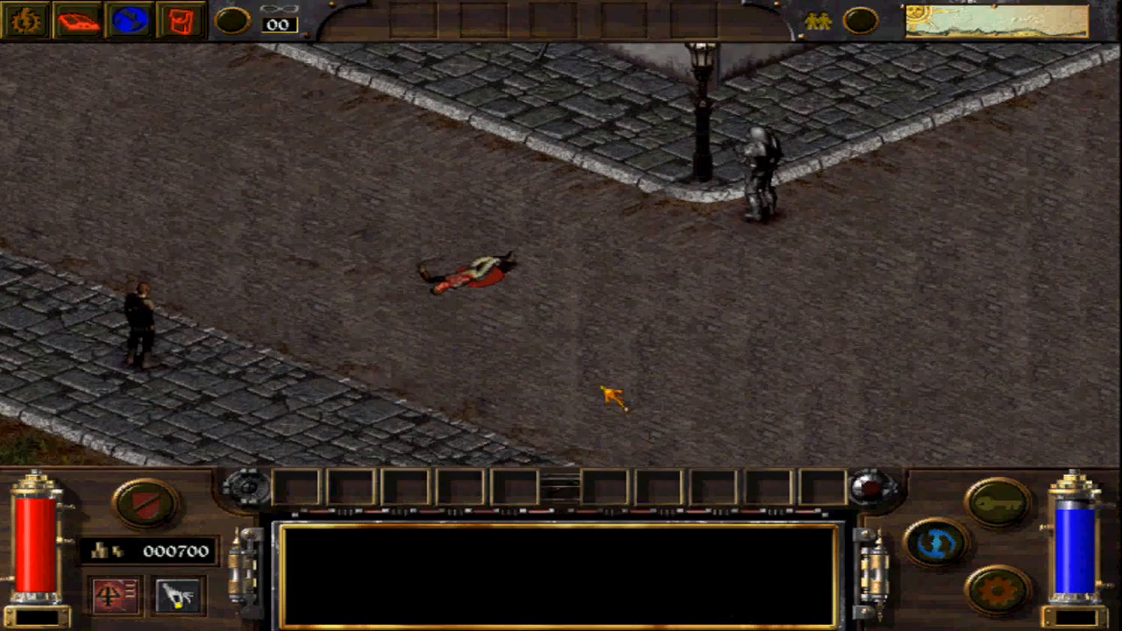
{"action": "double_click", "coordinate": [933, 549]}
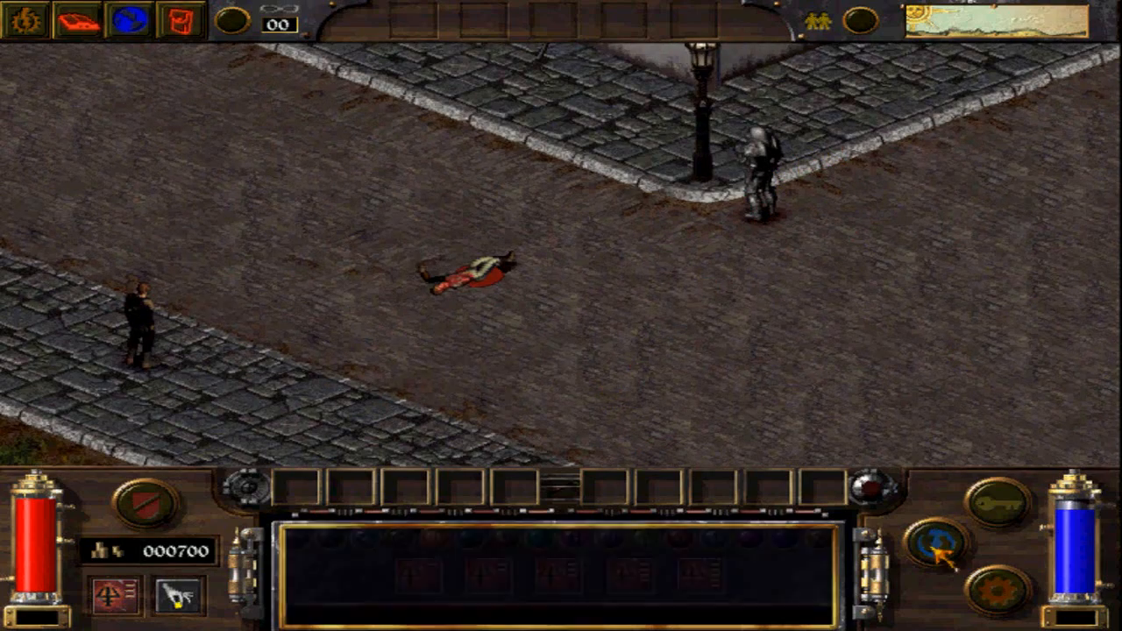
{"action": "left_click", "coordinate": [918, 531]}
{"action": "left_click", "coordinate": [918, 531]}
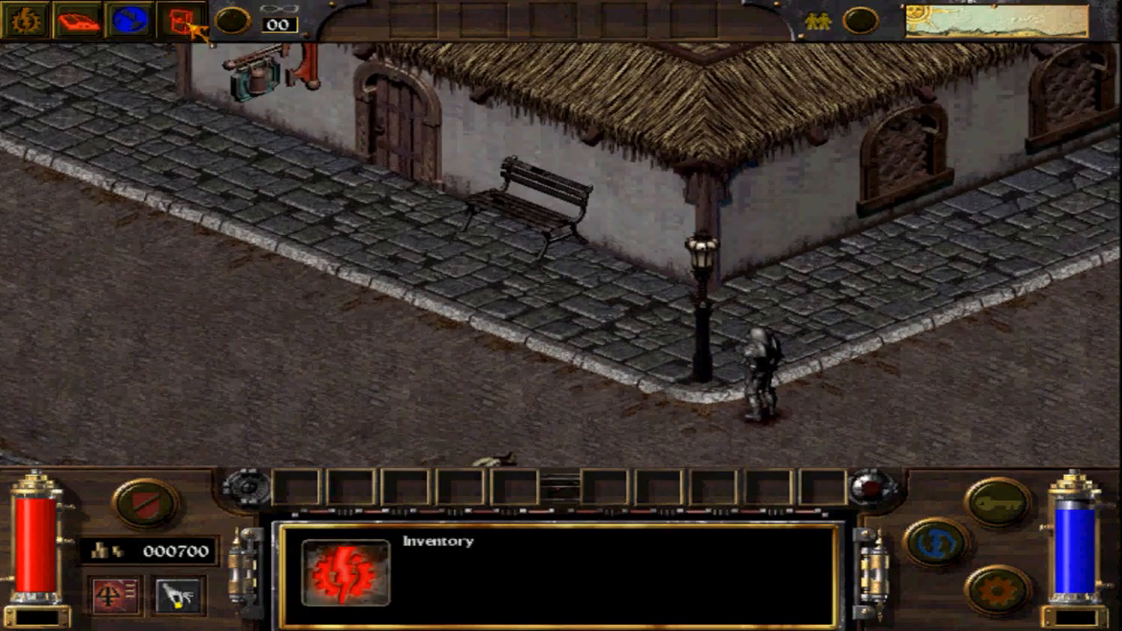
Equip the unidentified robe in place of the plate armour, store the armour in the inventory, and return to the game.
{"action": "left_click", "coordinate": [180, 20]}
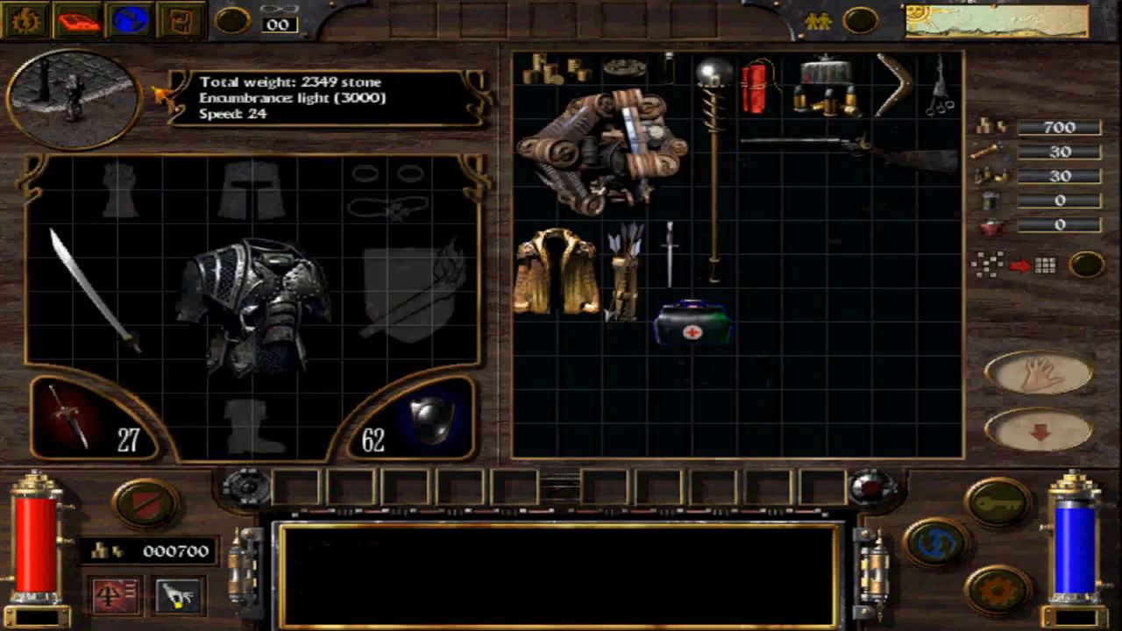
{"action": "left_click", "coordinate": [554, 270]}
{"action": "left_click", "coordinate": [259, 298]}
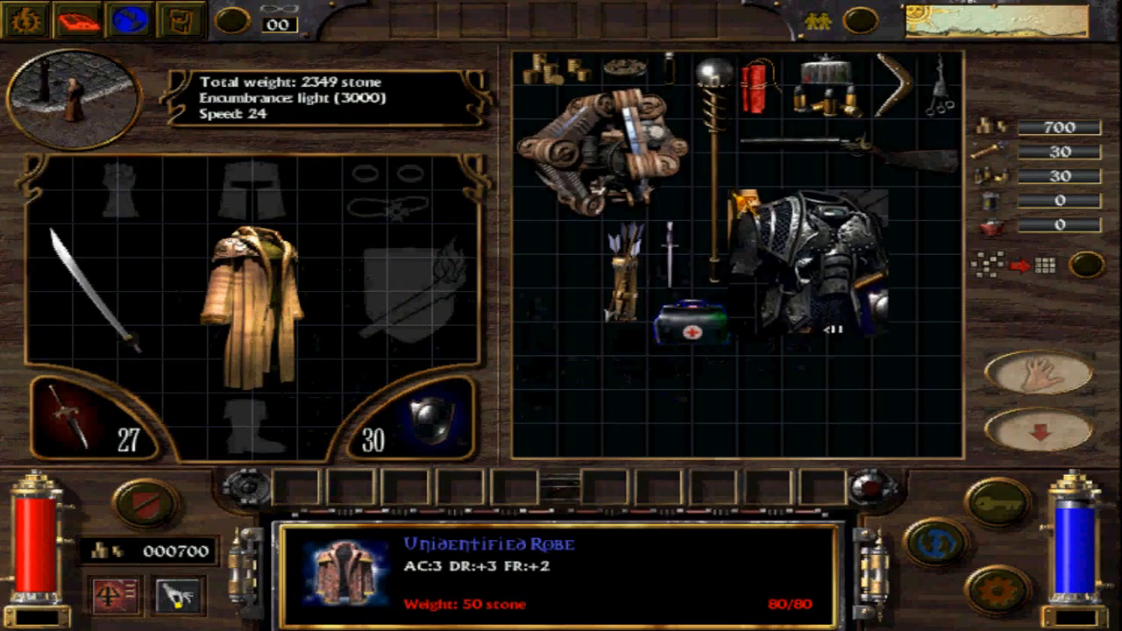
{"action": "left_click", "coordinate": [828, 271]}
{"action": "left_click", "coordinate": [124, 97]}
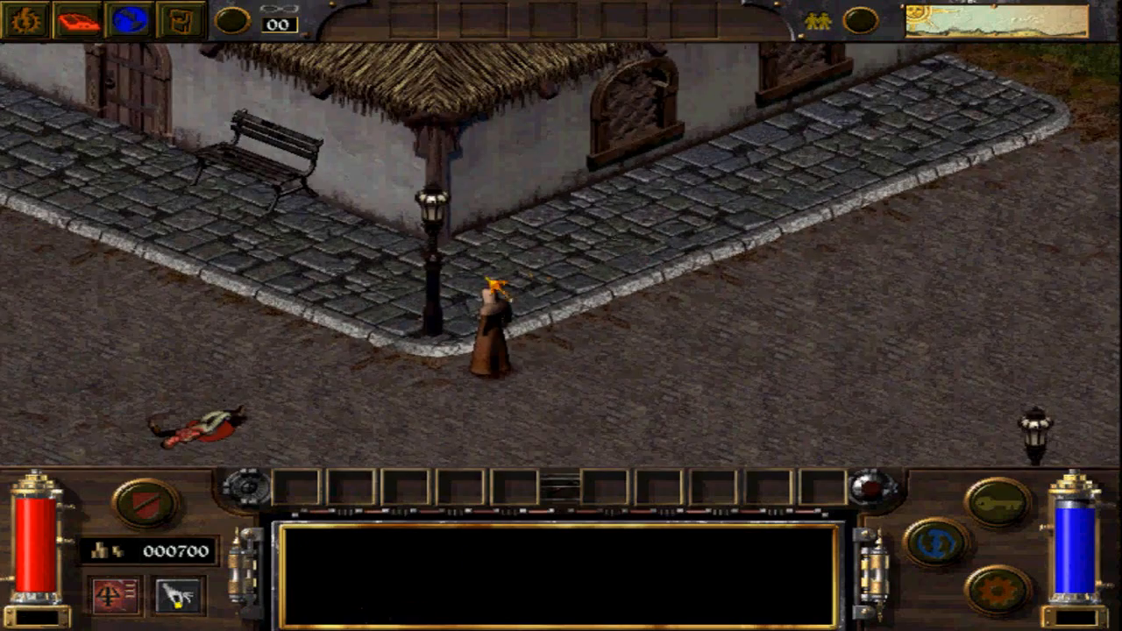
Walk the robed character around the street corner beside the technologist's body.
{"action": "left_click", "coordinate": [414, 361]}
{"action": "left_click", "coordinate": [302, 350]}
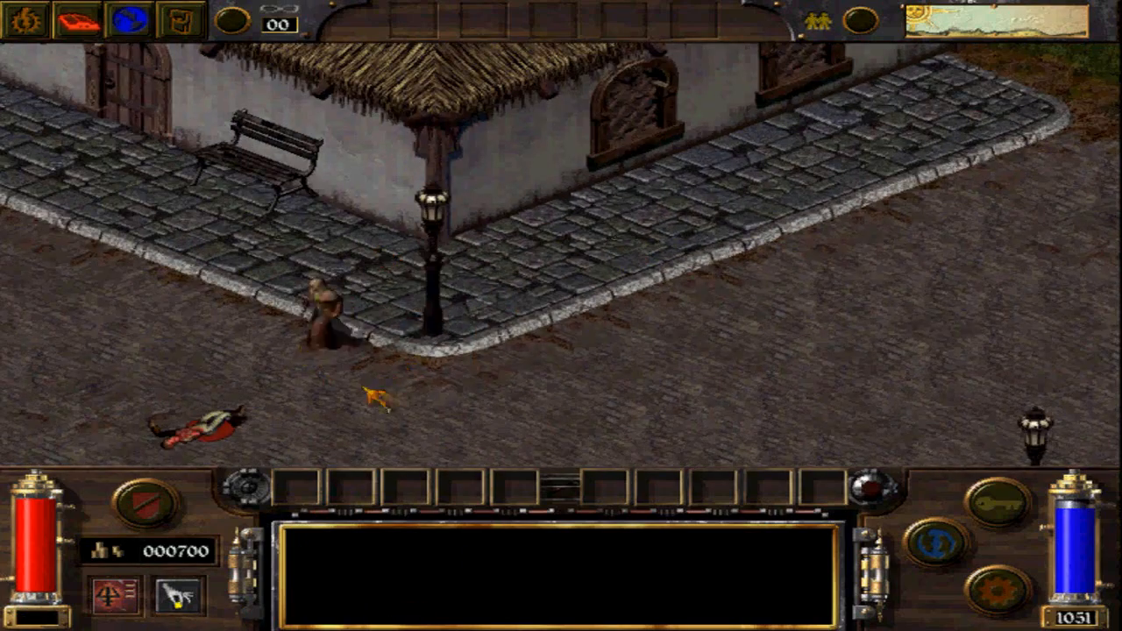
{"action": "left_click", "coordinate": [442, 408]}
{"action": "left_click", "coordinate": [589, 305]}
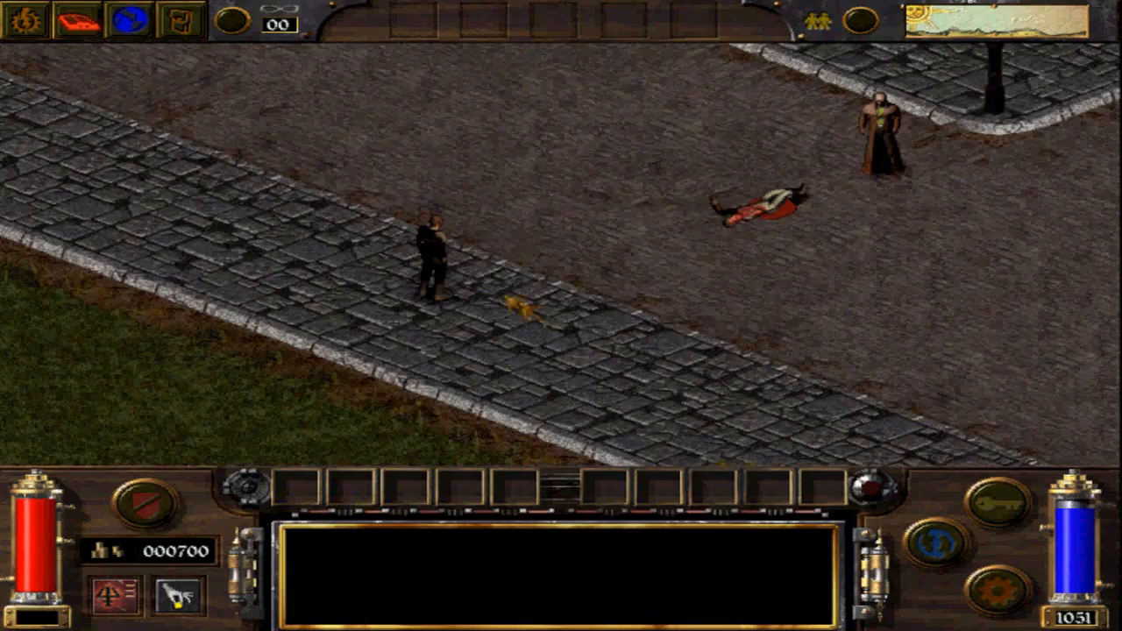
{"action": "key", "text": "Escape"}
{"action": "key", "text": "Escape"}
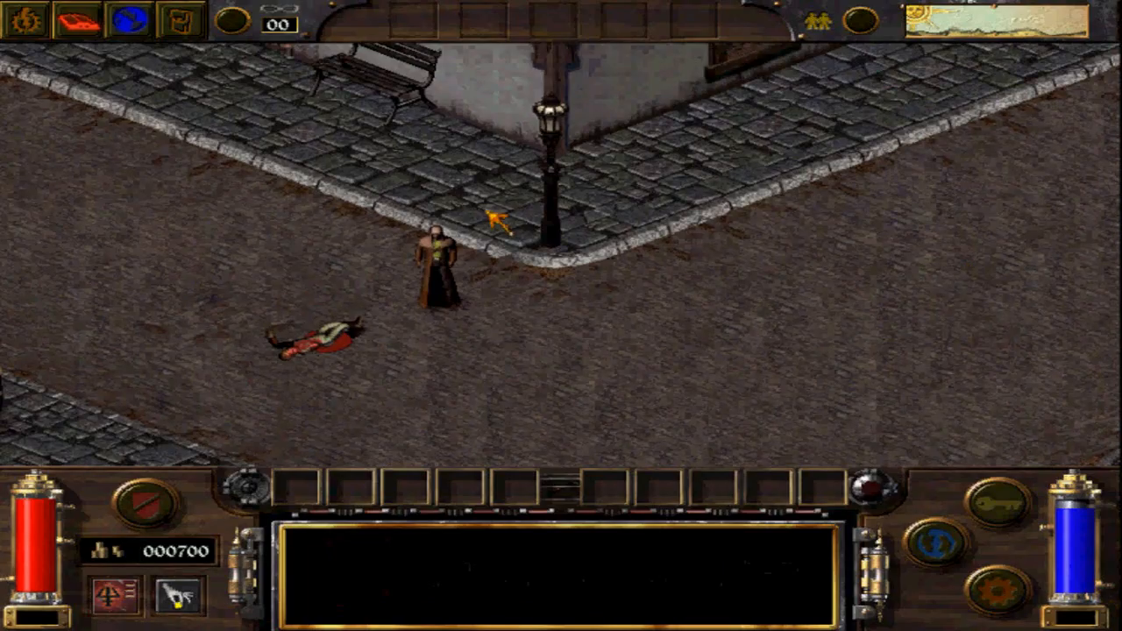
{"action": "key", "text": "Escape"}
{"action": "key", "text": "Escape"}
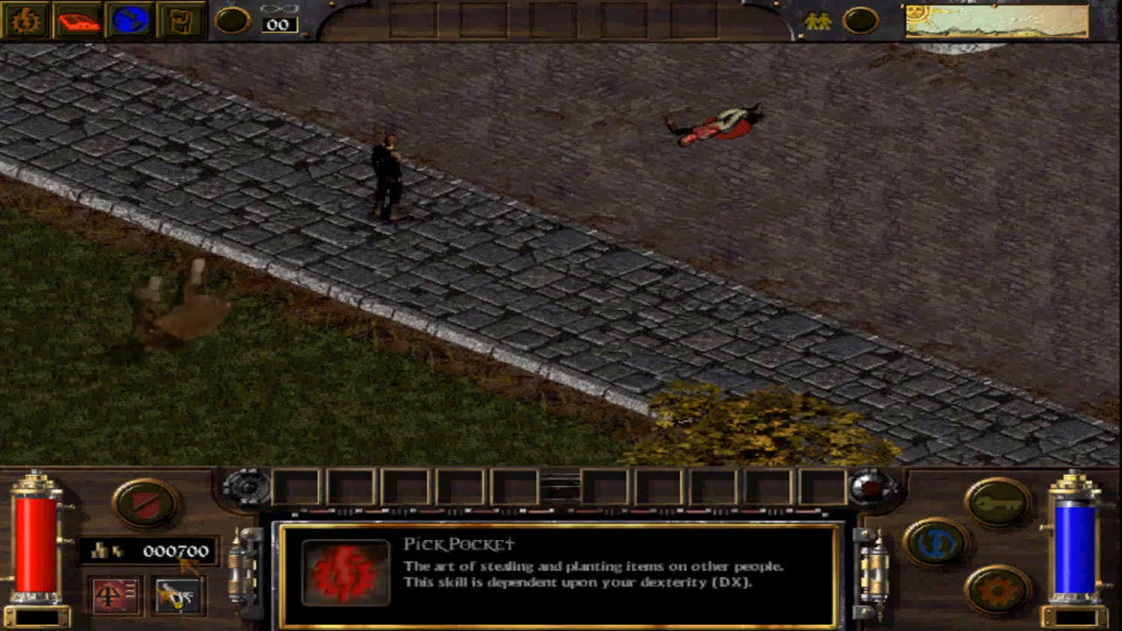
Choose the Disintegrate spell from the Morph college and aim it at the technologist's body.
{"action": "left_click", "coordinate": [123, 594]}
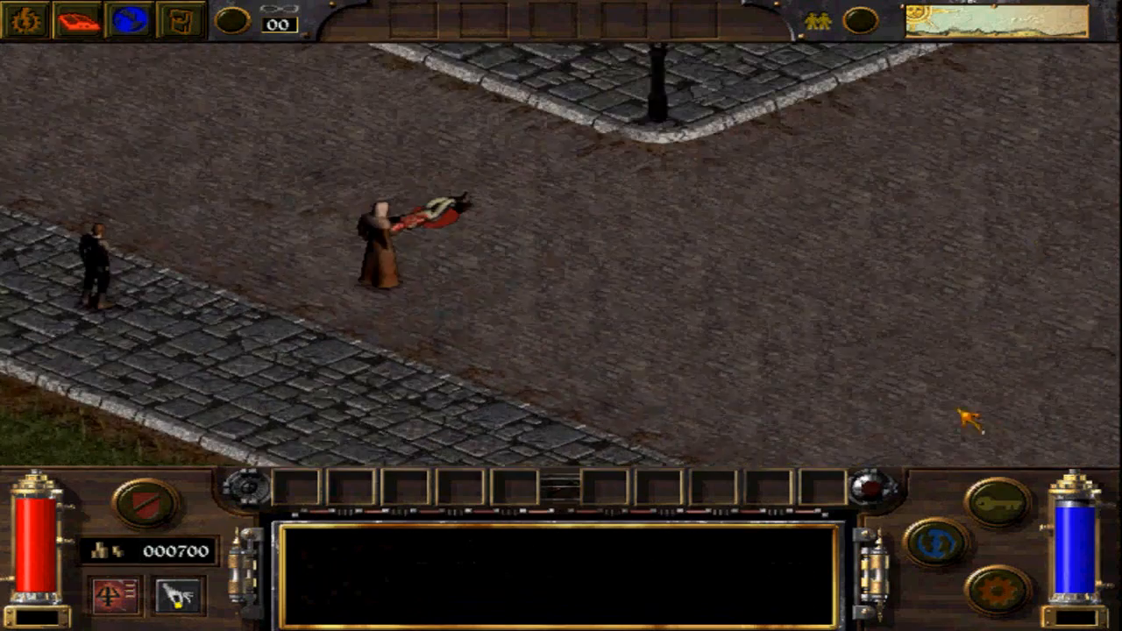
{"action": "left_click", "coordinate": [935, 553]}
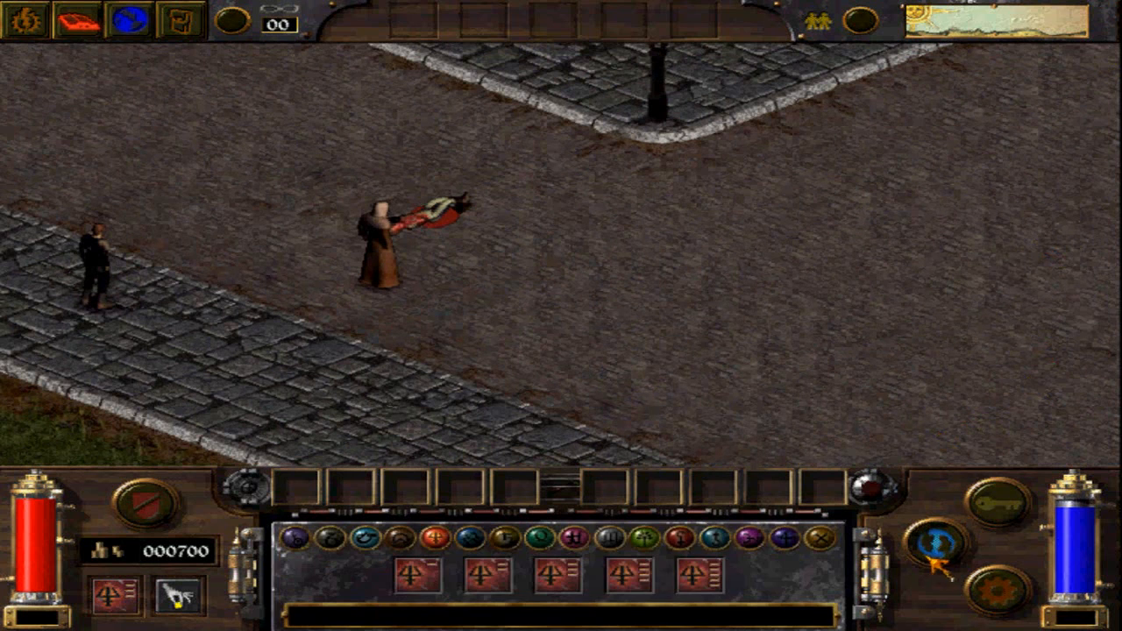
{"action": "left_click", "coordinate": [616, 540]}
{"action": "left_click", "coordinate": [698, 575]}
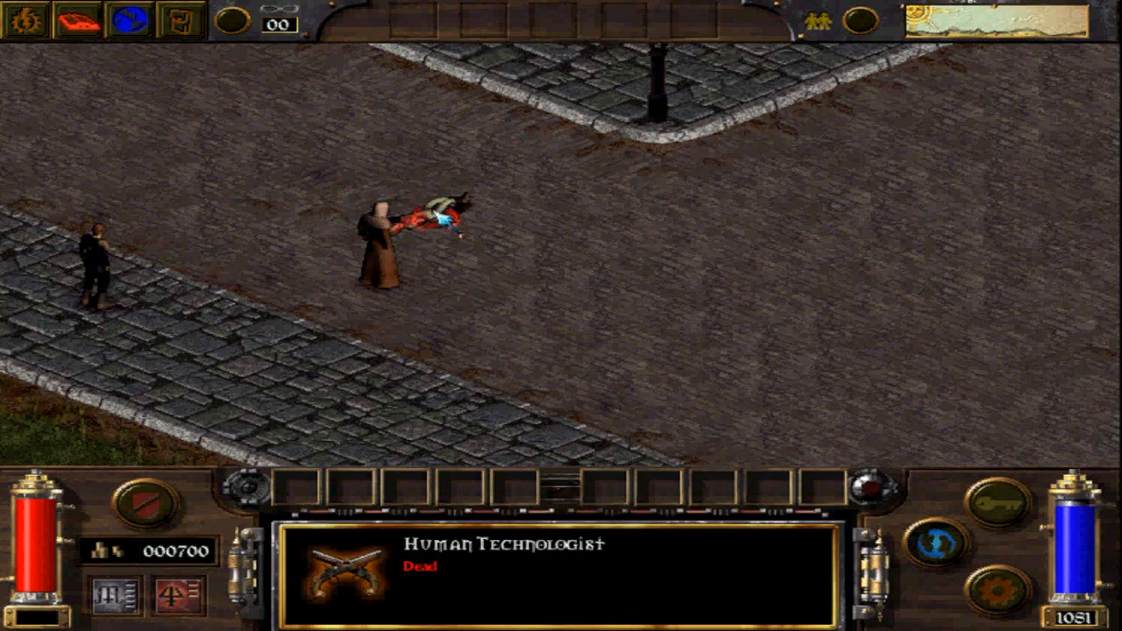
{"action": "left_click", "coordinate": [929, 552]}
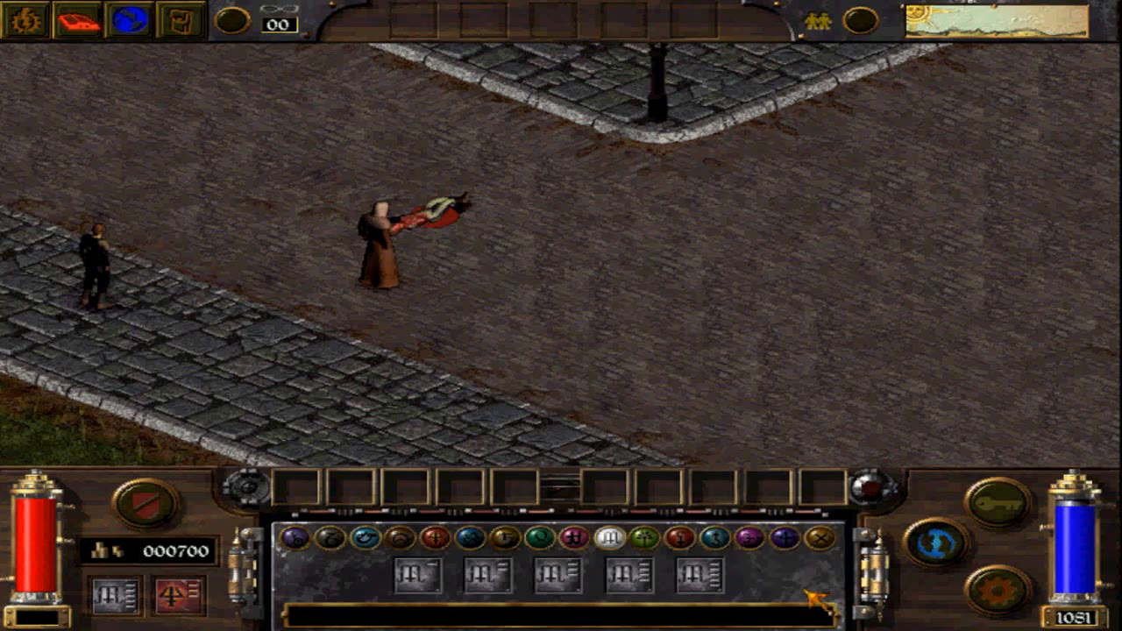